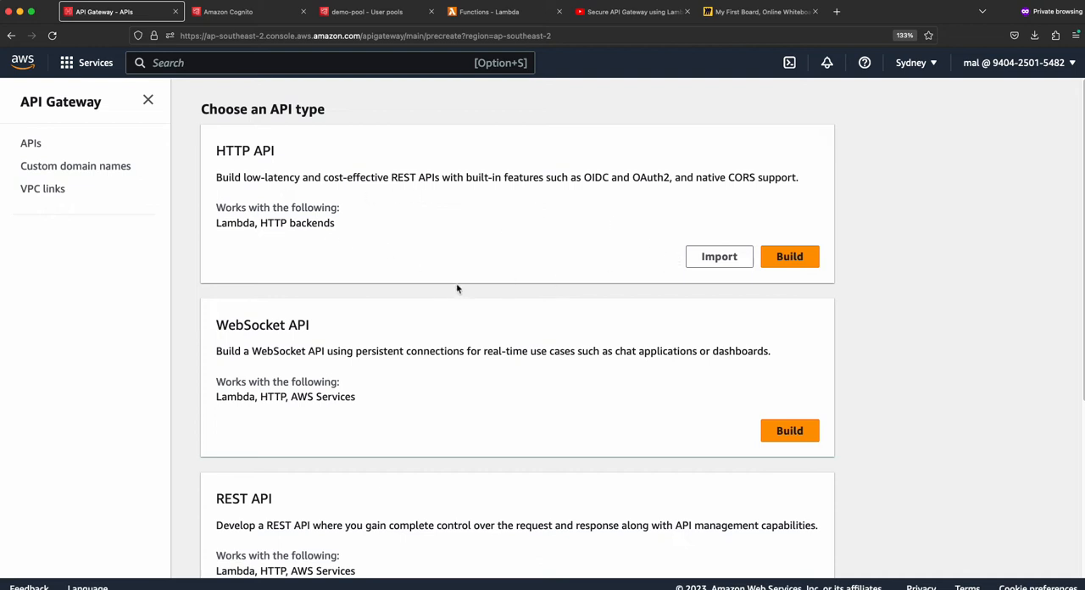
- Review the available API types and start building a public REST API
{"action": "scroll", "coordinate": [297, 327], "scroll_direction": "down", "scroll_amount": 2}
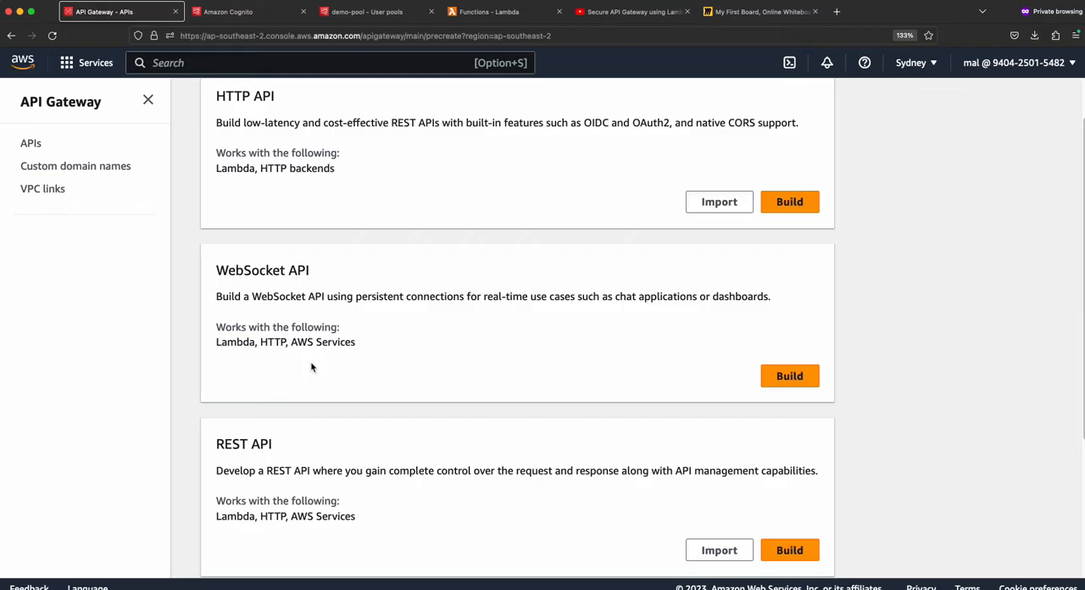
{"action": "scroll", "coordinate": [346, 361], "scroll_direction": "down", "scroll_amount": 3}
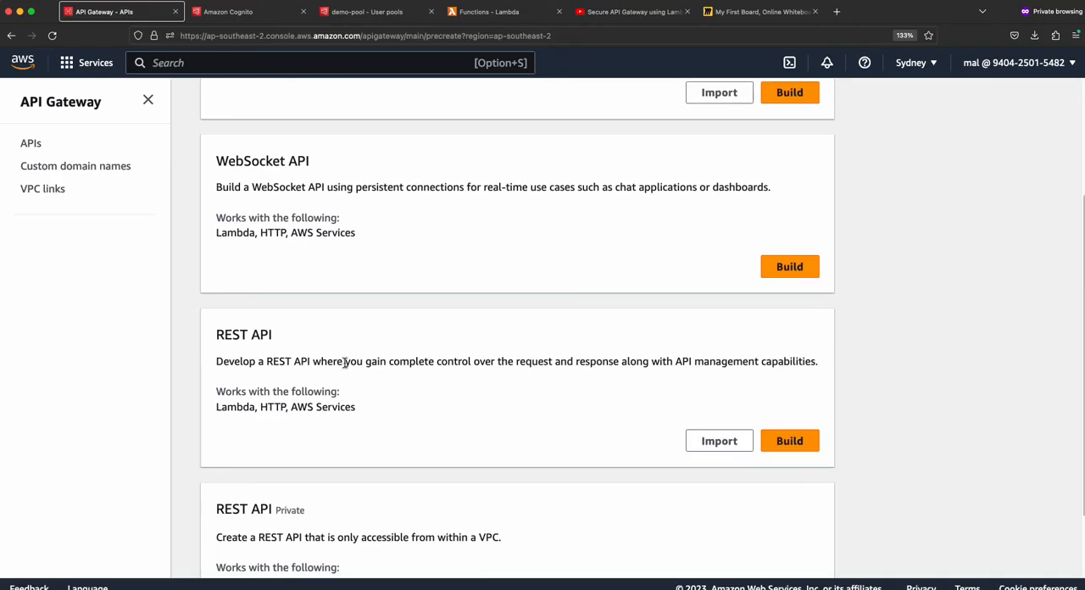
{"action": "scroll", "coordinate": [345, 362], "scroll_direction": "down", "scroll_amount": 1}
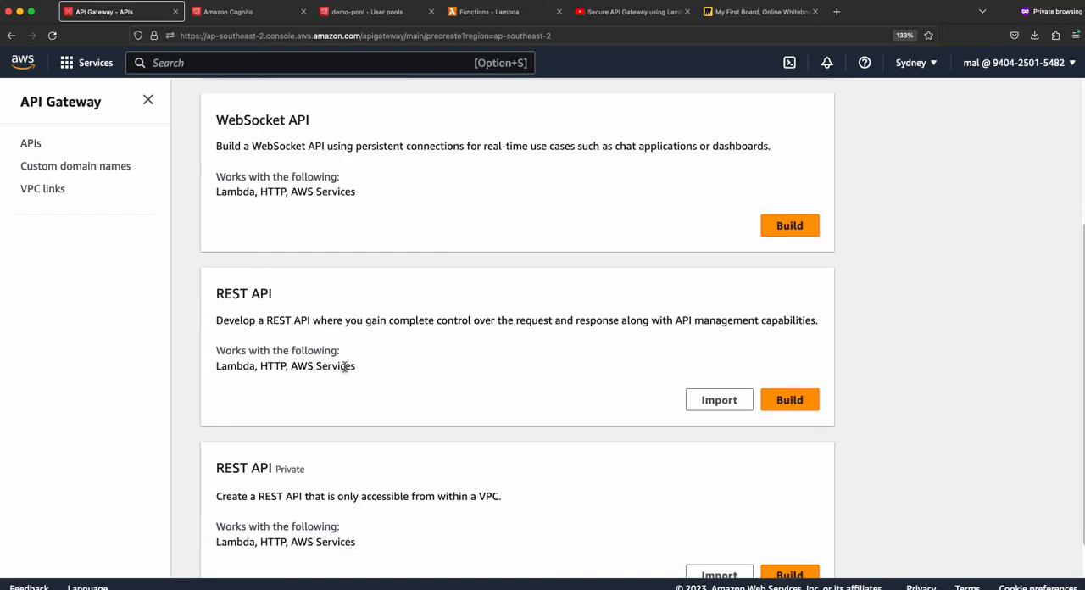
{"action": "scroll", "coordinate": [331, 307], "scroll_direction": "down", "scroll_amount": 1}
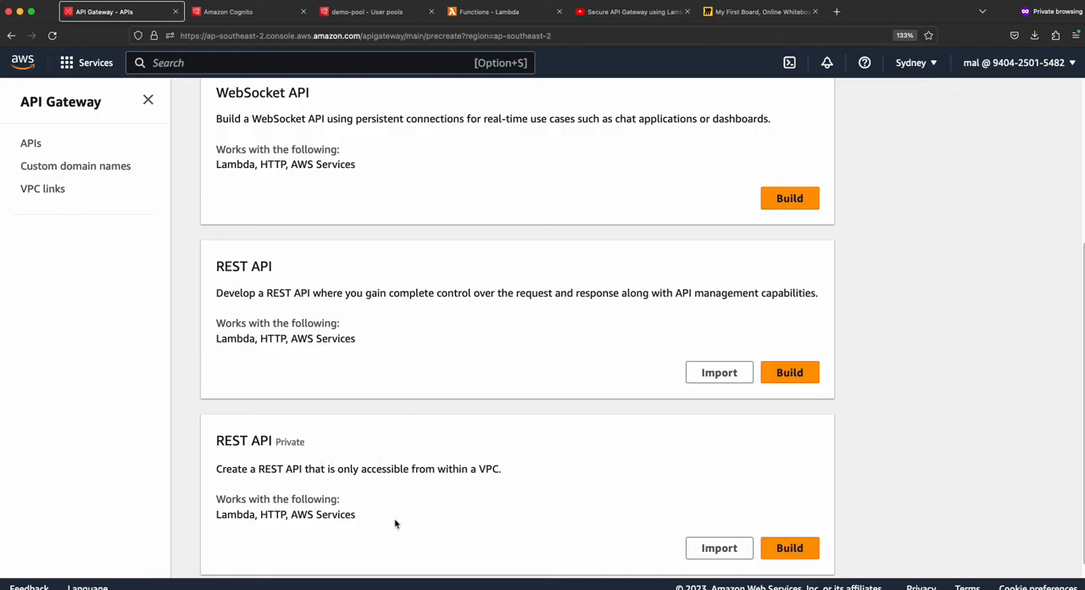
{"action": "scroll", "coordinate": [341, 352], "scroll_direction": "up", "scroll_amount": 1}
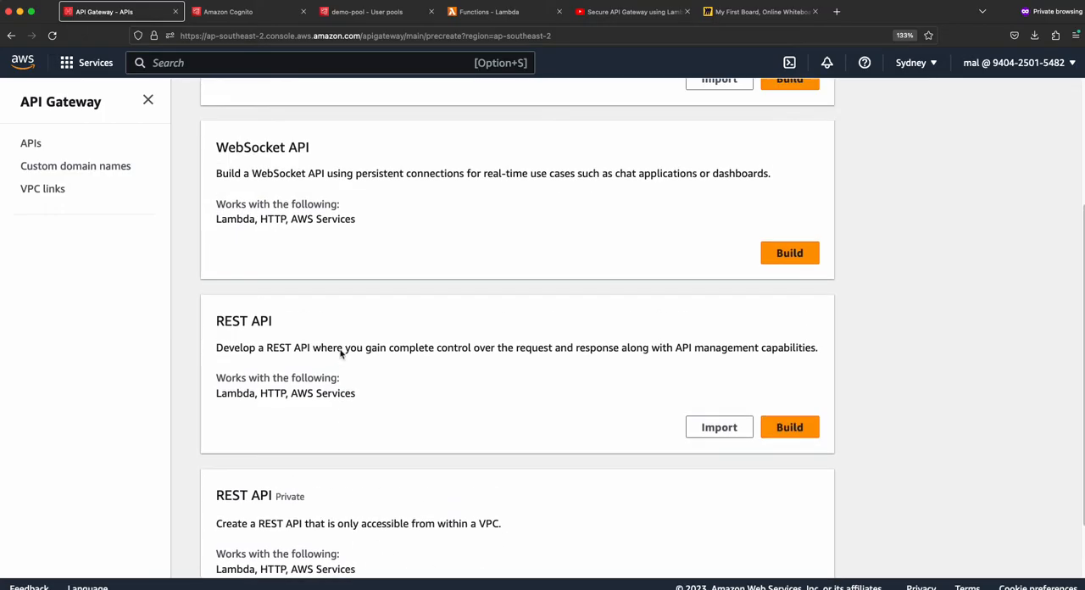
{"action": "left_click", "coordinate": [789, 427]}
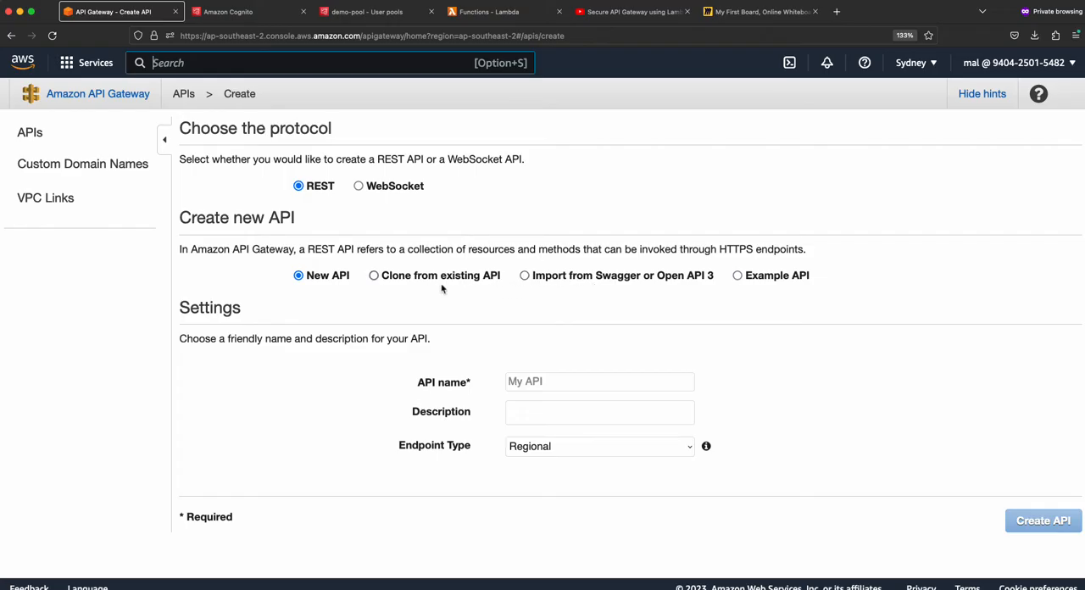
- Create the new REST API with the name my-api and the Regional endpoint type
{"action": "left_click", "coordinate": [549, 384]}
{"action": "type", "text": "m"}
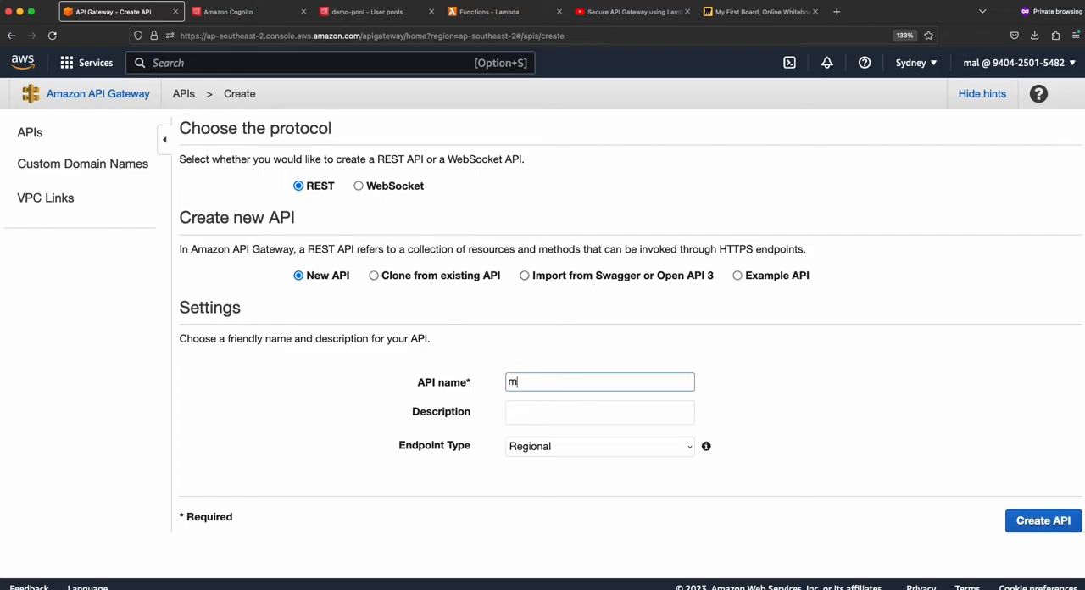
{"action": "type", "text": "y-api"}
{"action": "key", "text": "super+a"}
{"action": "left_click", "coordinate": [610, 445]}
{"action": "left_click", "coordinate": [610, 446]}
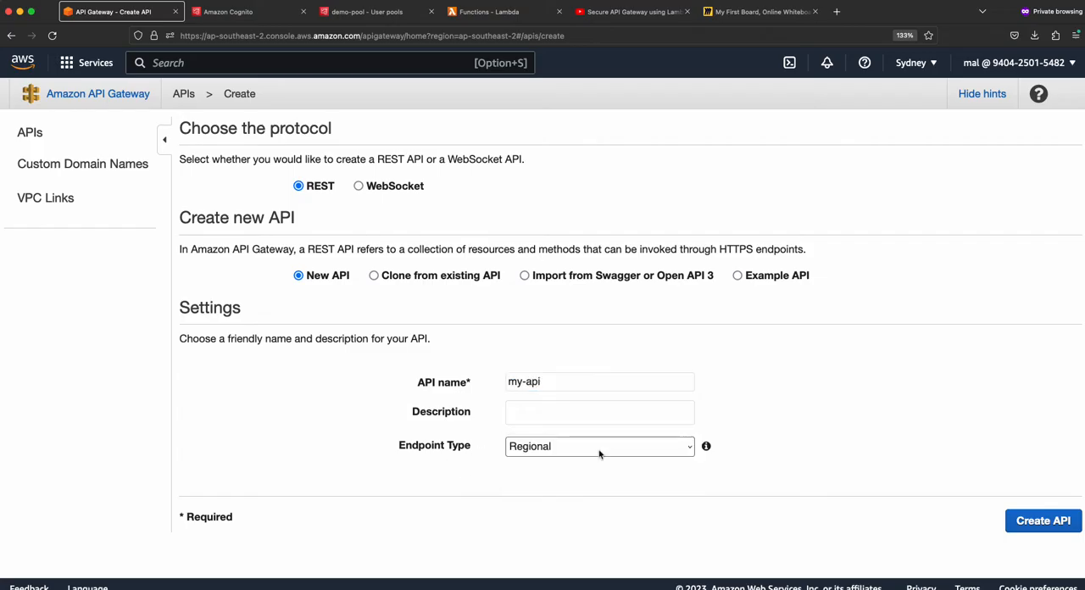
{"action": "left_click", "coordinate": [598, 449]}
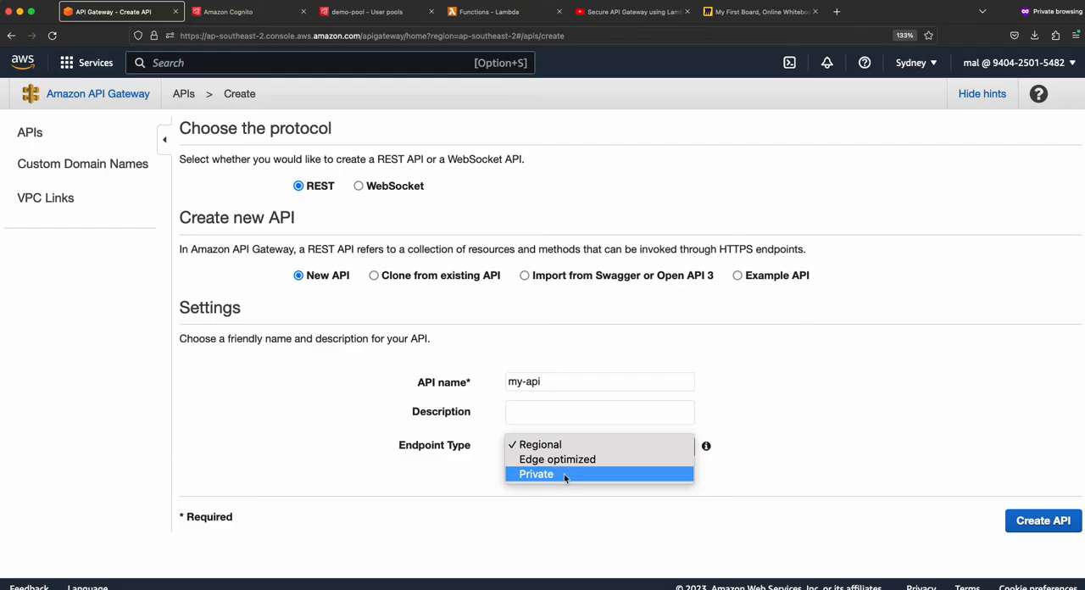
{"action": "left_click", "coordinate": [450, 496]}
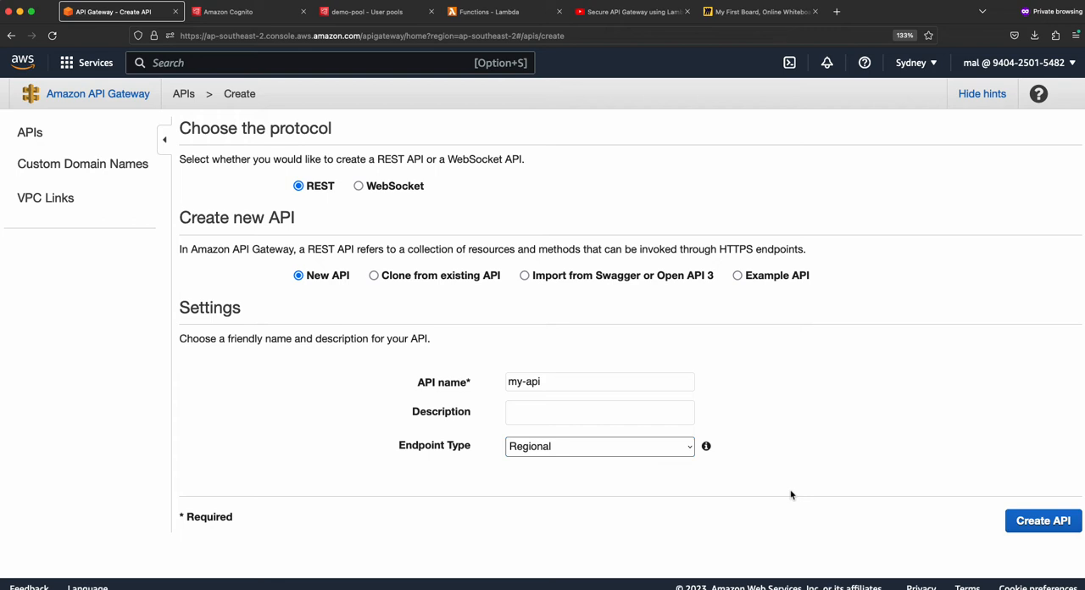
{"action": "left_click", "coordinate": [1041, 525]}
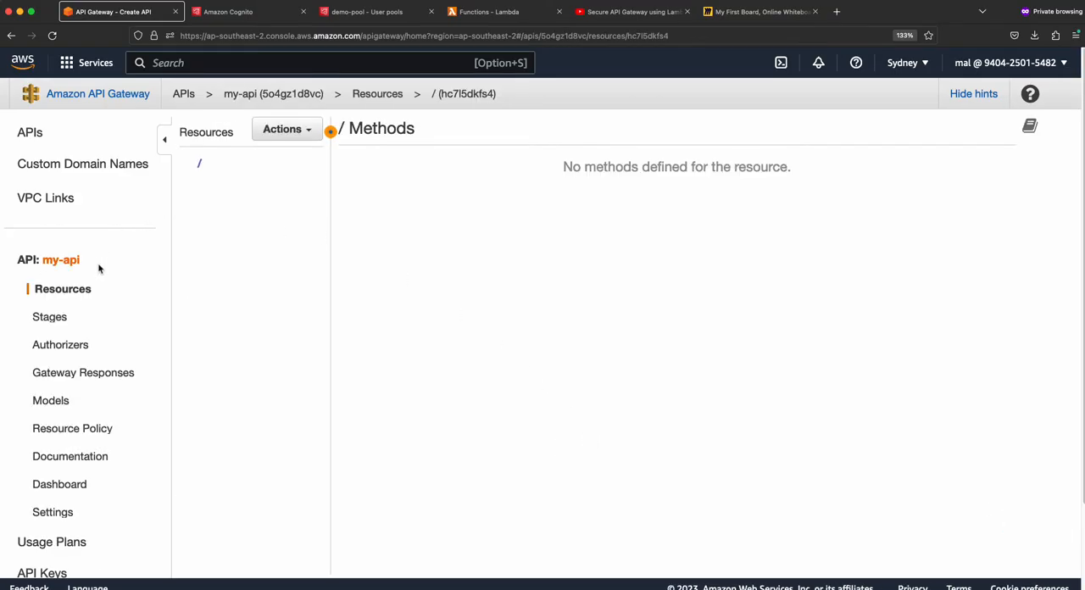
- Look through the Stages and Authorizers pages of my-api and return to its resources
{"action": "left_click_drag", "start_coordinate": [80, 260], "coordinate": [44, 259]}
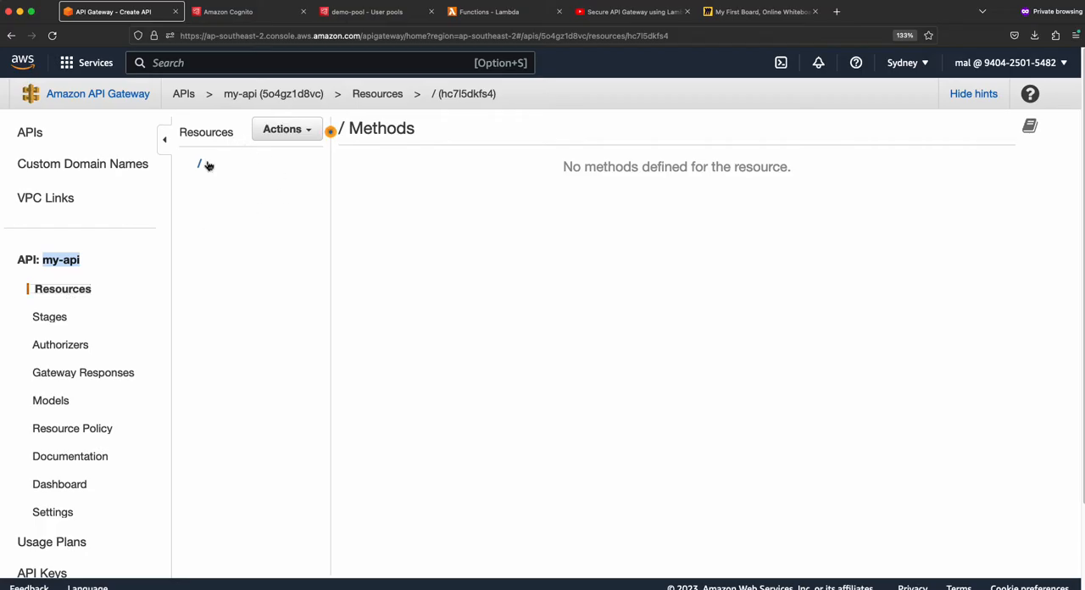
{"action": "left_click", "coordinate": [54, 319]}
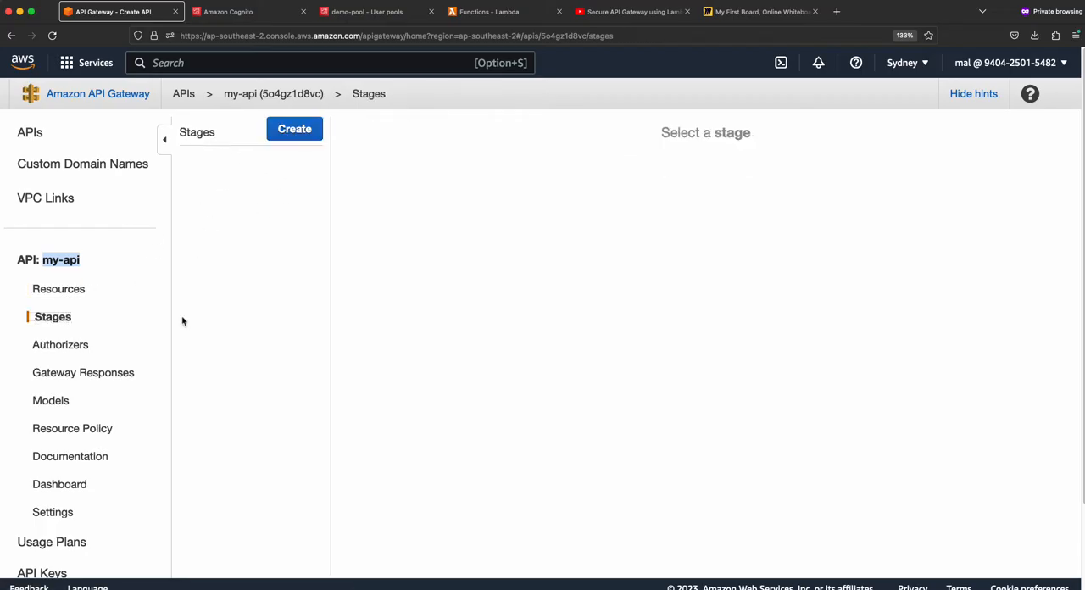
{"action": "left_click", "coordinate": [53, 288]}
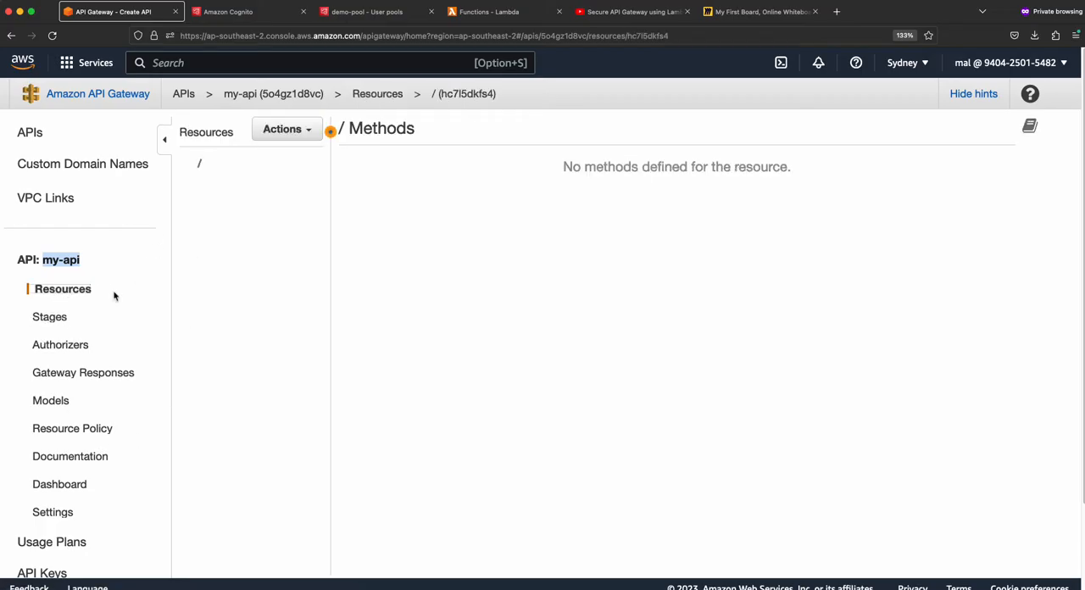
{"action": "left_click", "coordinate": [54, 346]}
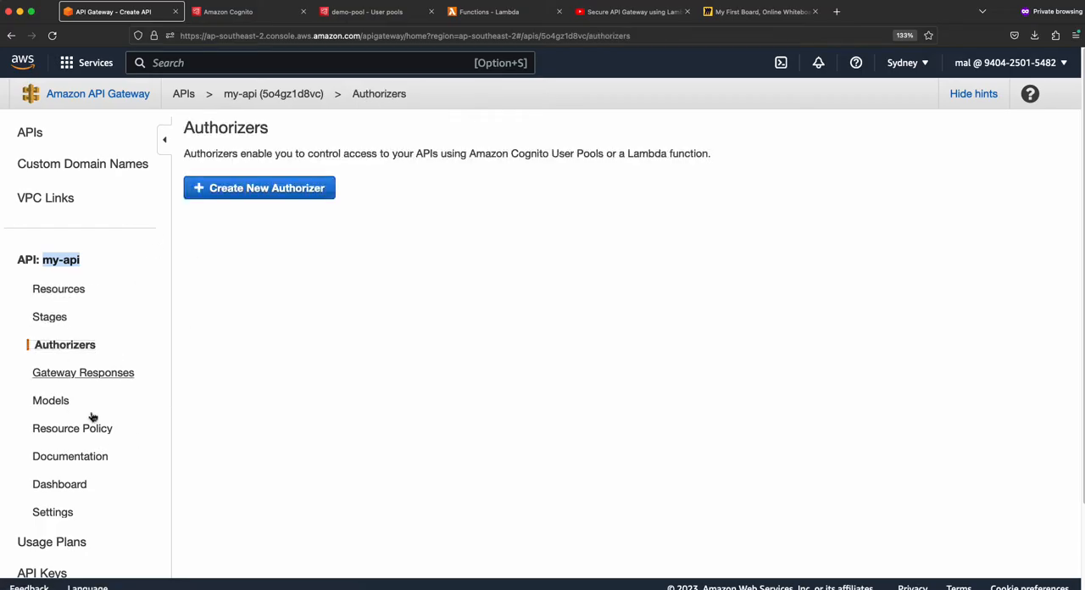
{"action": "left_click", "coordinate": [66, 290]}
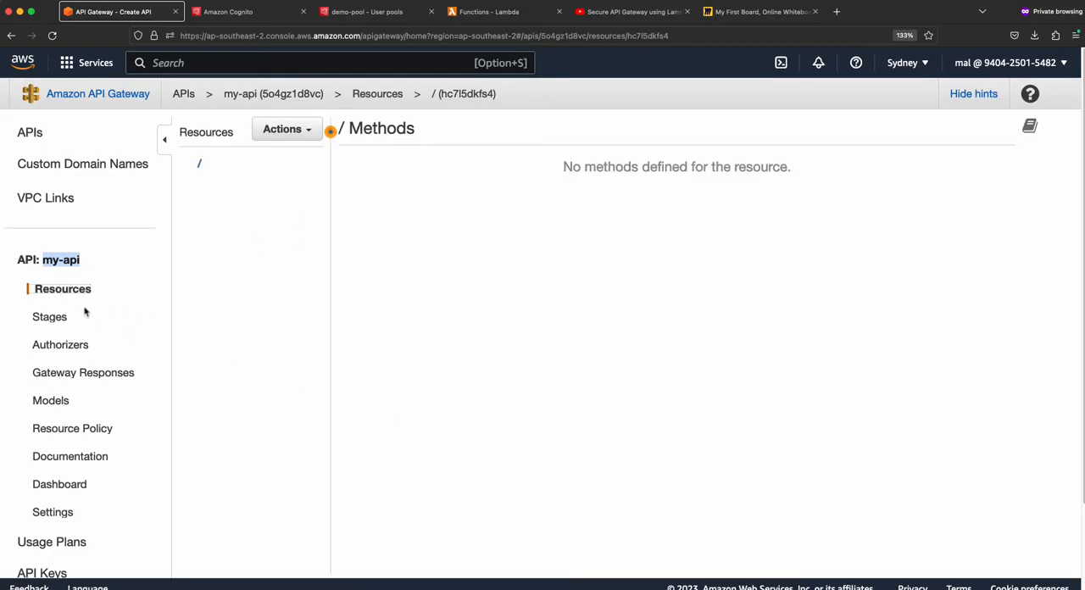
- Create a child resource named users under the root of my-api
{"action": "left_click", "coordinate": [293, 131]}
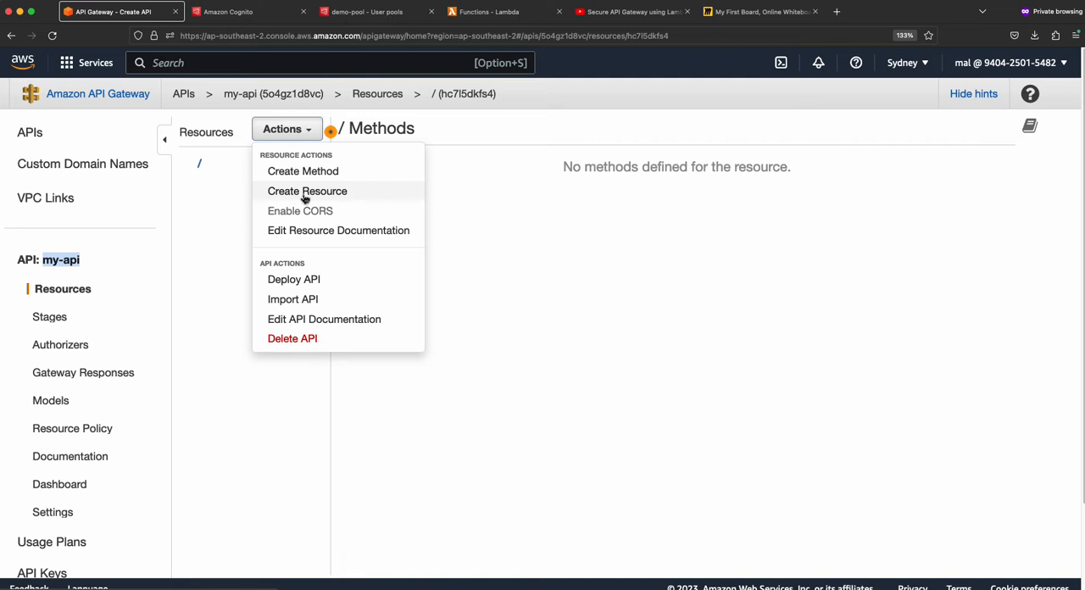
{"action": "left_click", "coordinate": [302, 195]}
{"action": "left_click", "coordinate": [605, 223]}
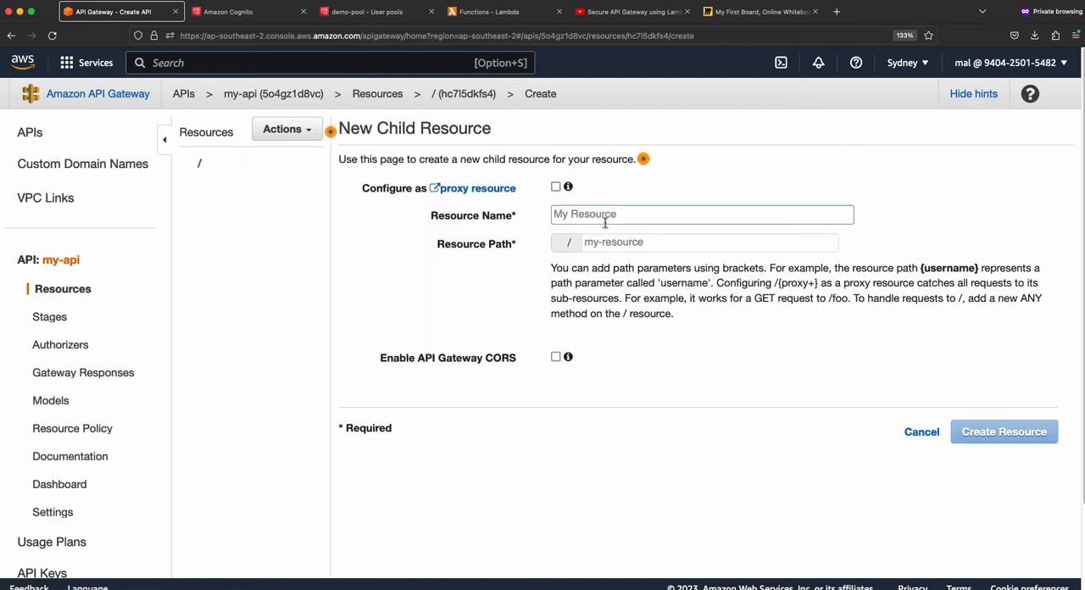
{"action": "type", "text": "users"}
{"action": "left_click", "coordinate": [1005, 435]}
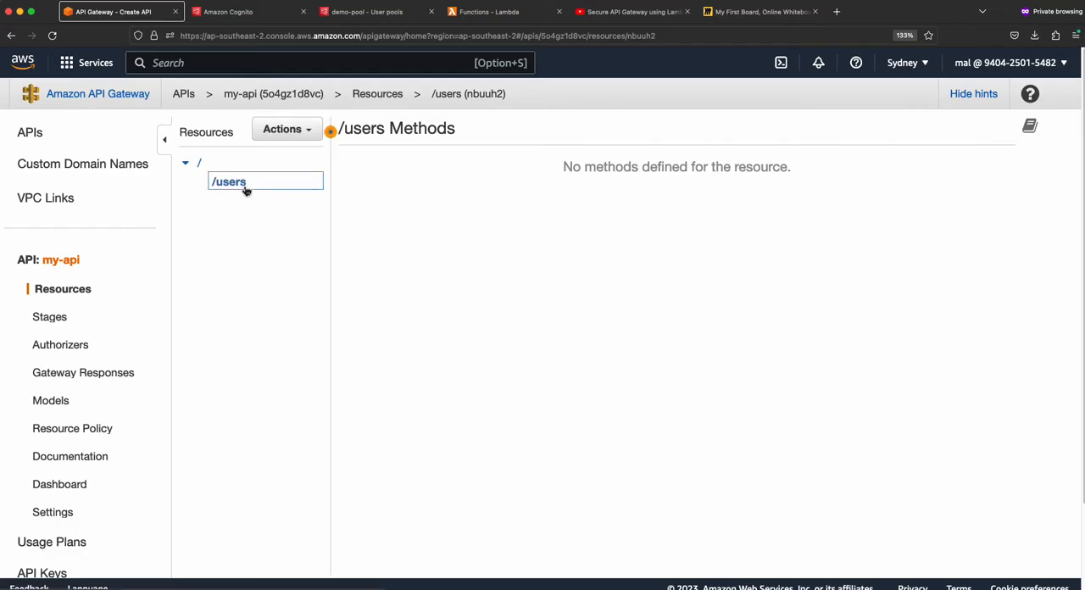
- Add a GET method to the /users resource
{"action": "left_click", "coordinate": [303, 131]}
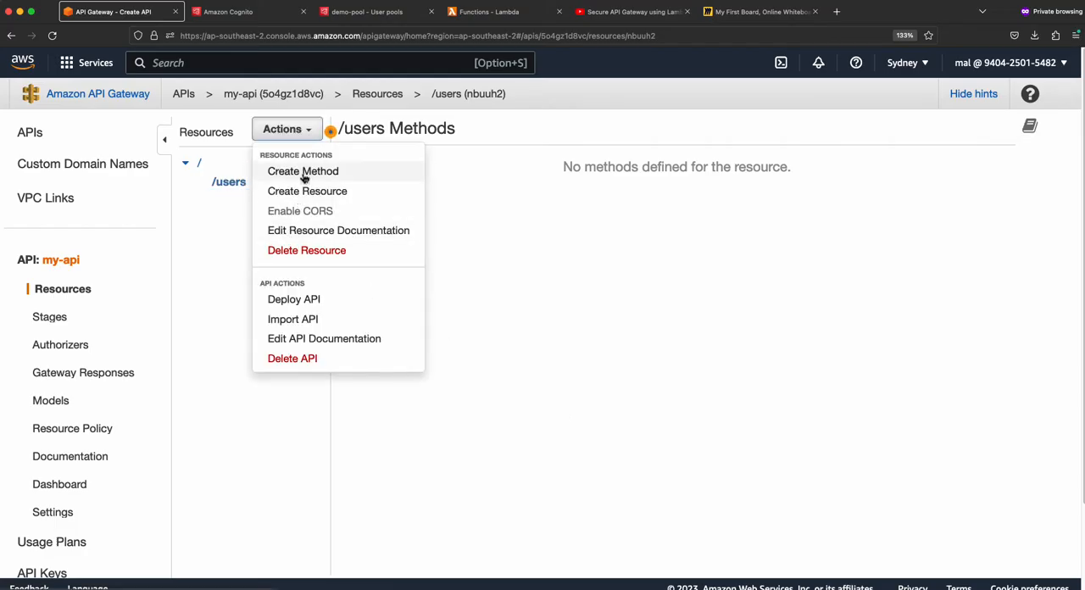
{"action": "left_click", "coordinate": [303, 172]}
{"action": "left_click", "coordinate": [264, 201]}
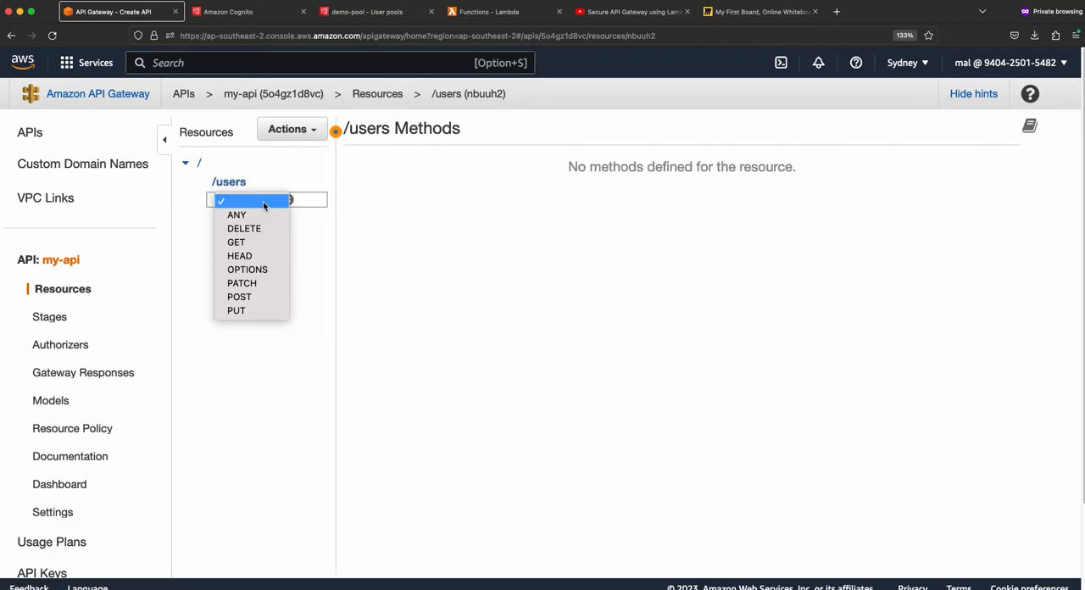
{"action": "left_click", "coordinate": [237, 244]}
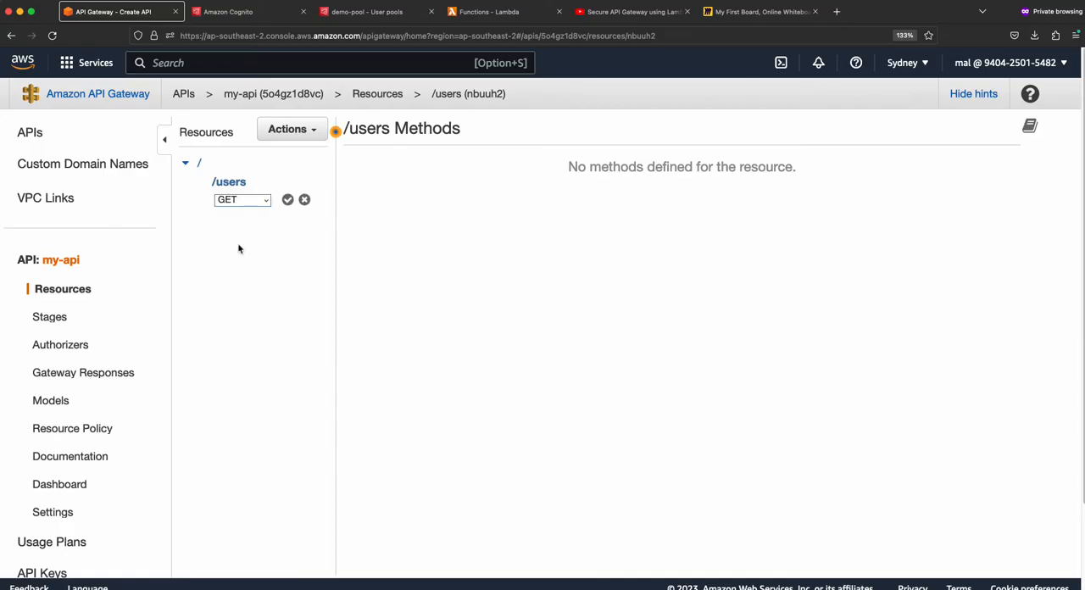
{"action": "left_click", "coordinate": [288, 200]}
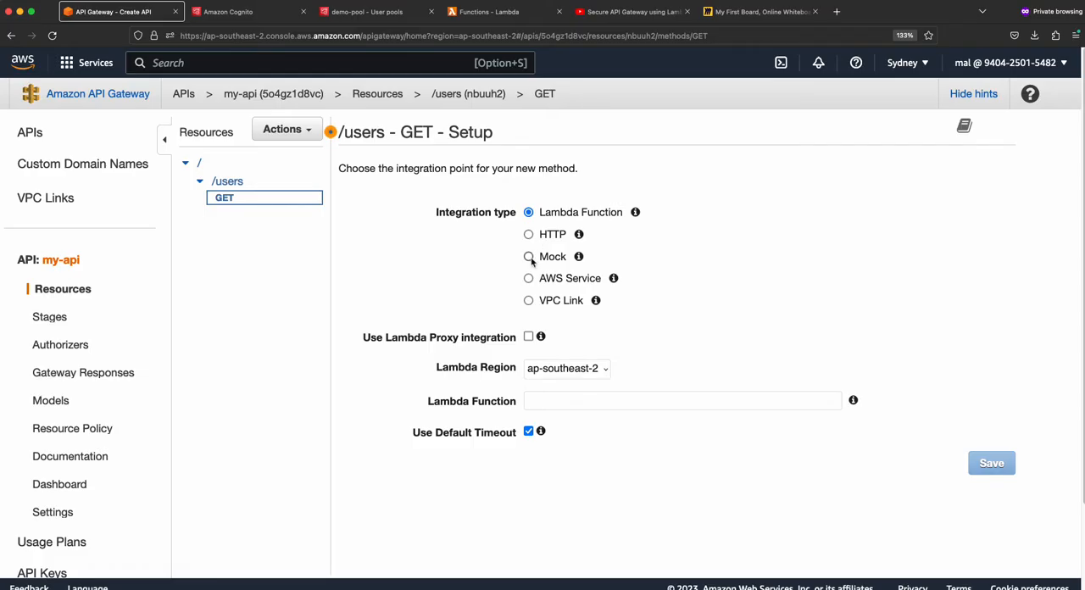
- Examine the services offered for the AWS Service integration type and return the GET method's integration type to Lambda Function
{"action": "left_click", "coordinate": [573, 283]}
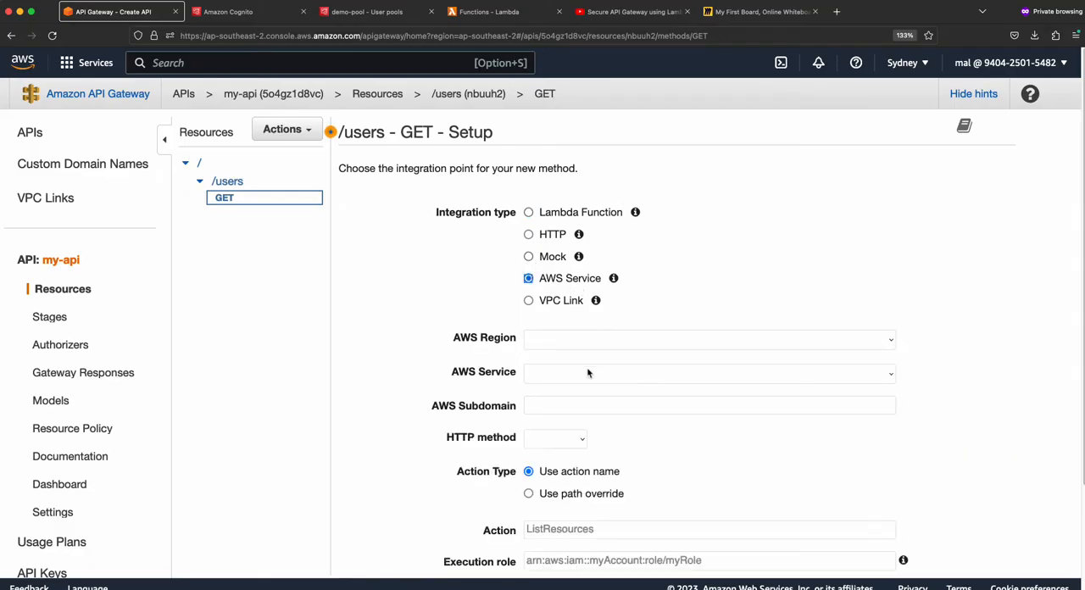
{"action": "scroll", "coordinate": [495, 289], "scroll_direction": "down", "scroll_amount": 1}
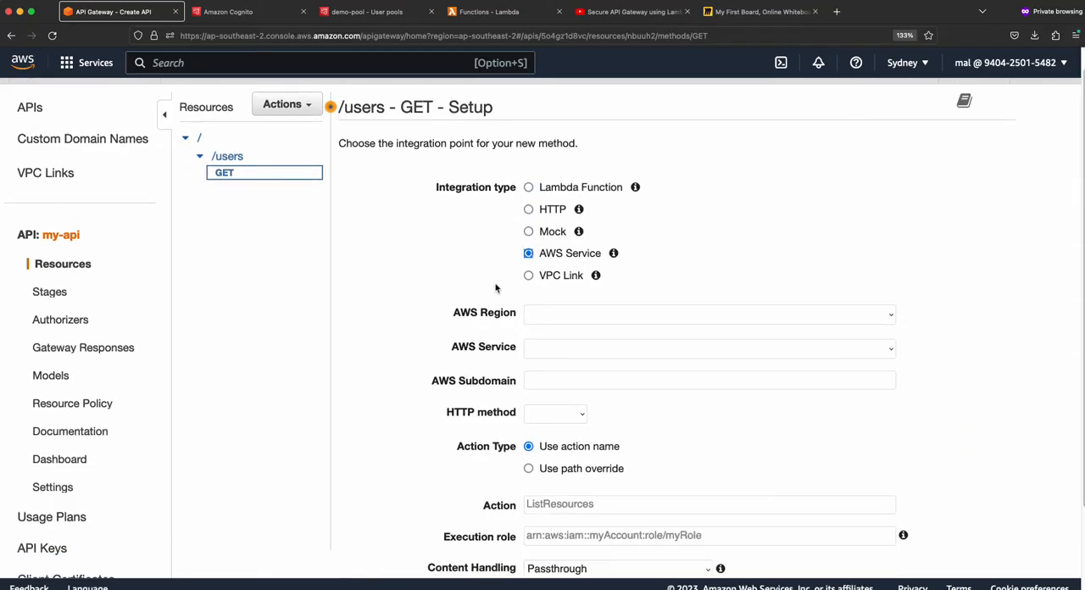
{"action": "left_click", "coordinate": [887, 351]}
{"action": "scroll", "coordinate": [814, 242], "scroll_direction": "down", "scroll_amount": 5}
{"action": "scroll", "coordinate": [799, 246], "scroll_direction": "up", "scroll_amount": 5}
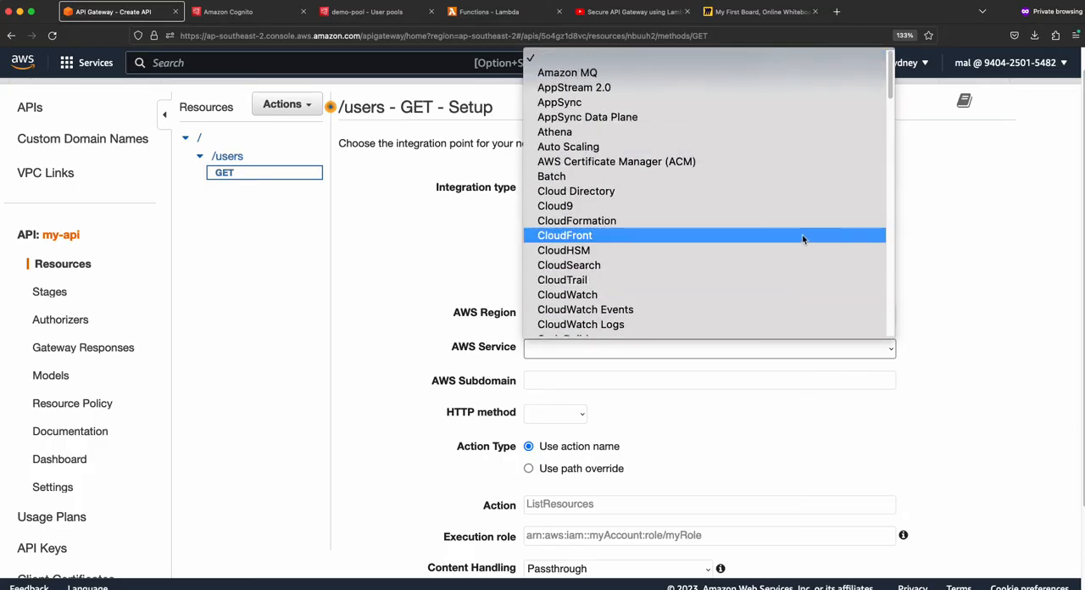
{"action": "left_click", "coordinate": [428, 252]}
{"action": "left_click", "coordinate": [528, 187]}
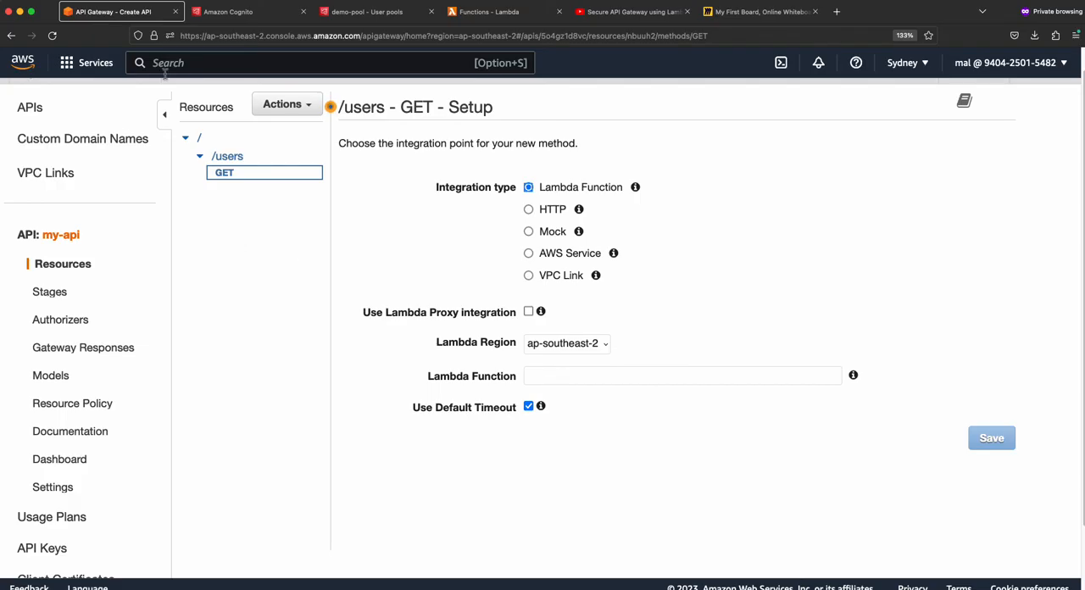
- Search the console for lambda and open the Lambda service in a separate browser tab
{"action": "type", "text": "lambda"}
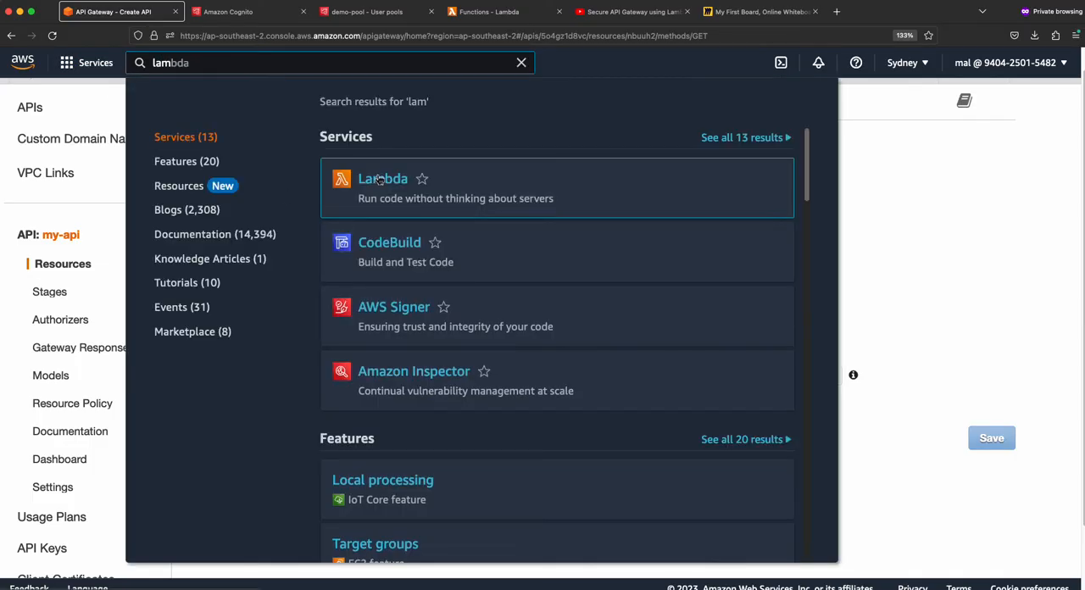
{"action": "right_click", "coordinate": [380, 178]}
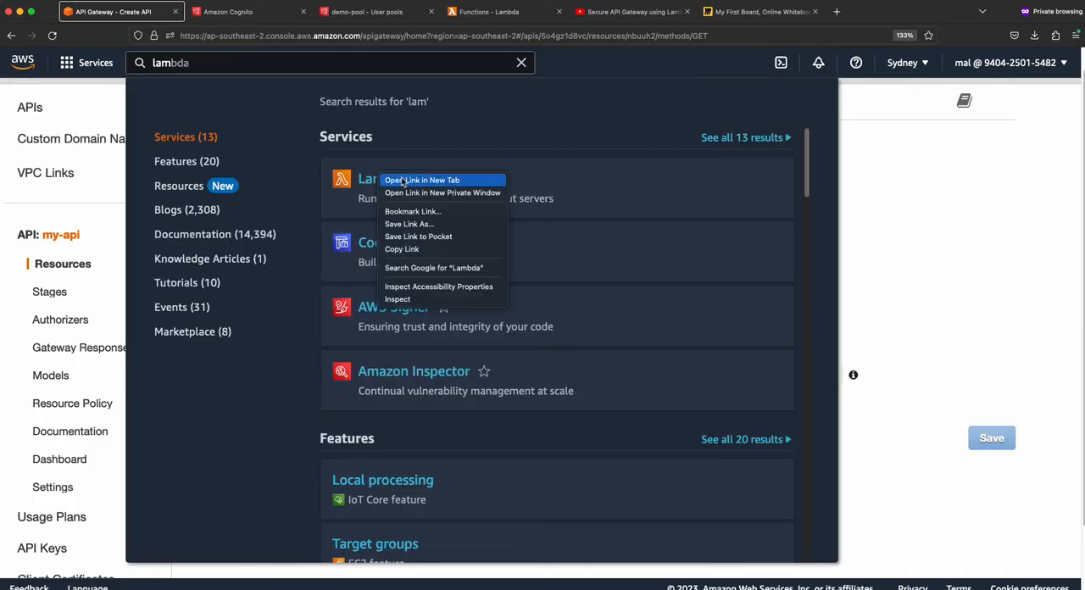
{"action": "left_click", "coordinate": [415, 182]}
{"action": "left_click", "coordinate": [908, 189]}
{"action": "left_click", "coordinate": [246, 12]}
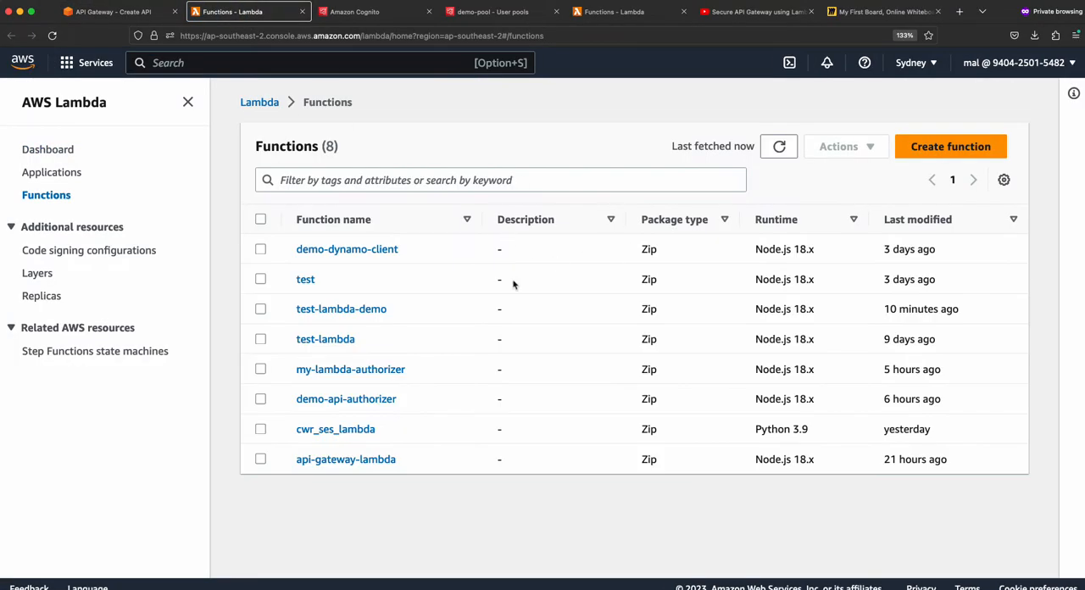
- Start a new Lambda function authored from scratch and name it my-api-lambda
{"action": "left_click", "coordinate": [940, 152]}
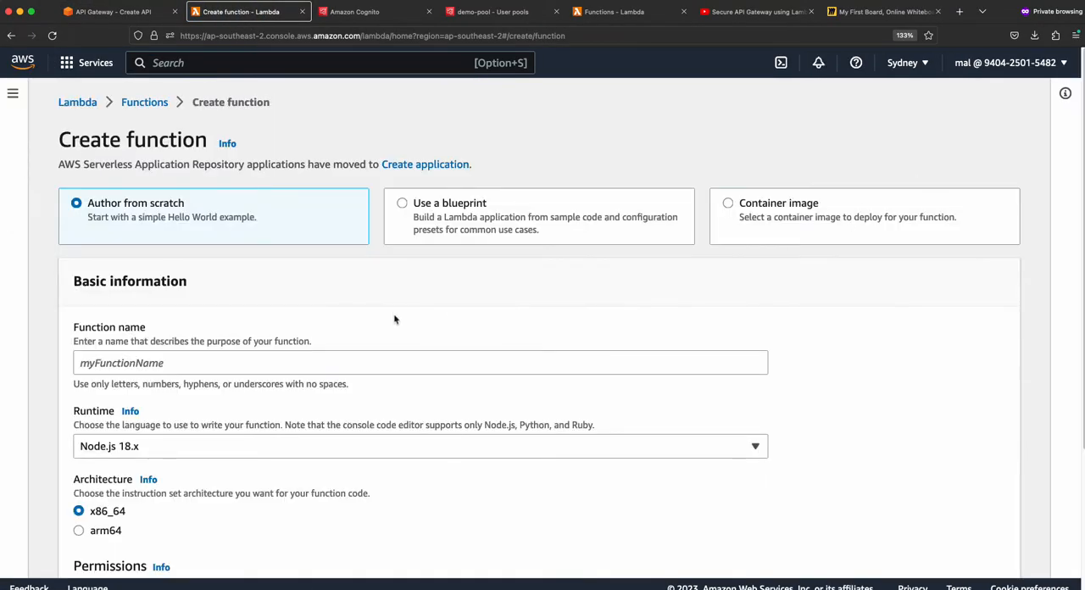
{"action": "scroll", "coordinate": [144, 221], "scroll_direction": "down", "scroll_amount": 1}
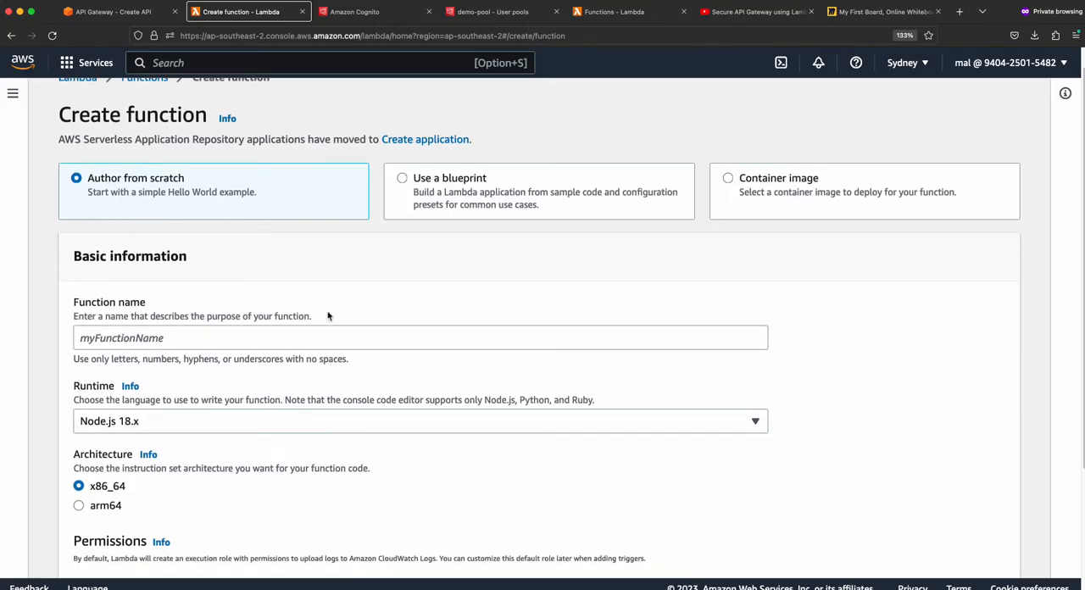
{"action": "scroll", "coordinate": [254, 339], "scroll_direction": "down", "scroll_amount": 1}
{"action": "left_click", "coordinate": [146, 278]}
{"action": "type", "text": "my"}
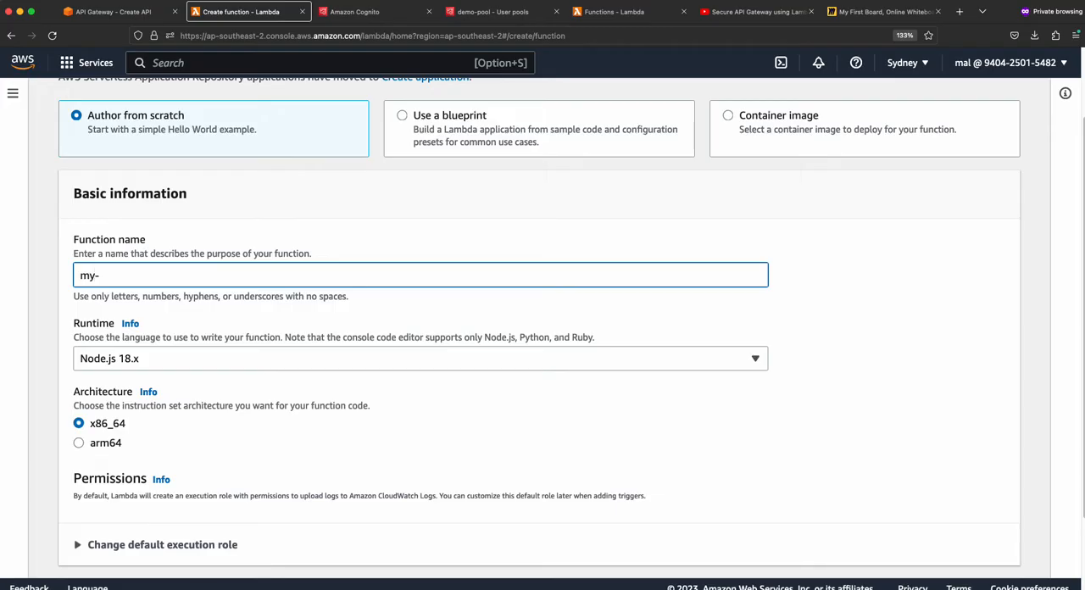
{"action": "type", "text": "-api-lambda"}
- Review the default execution role options, leave them as they are, and create the function
{"action": "scroll", "coordinate": [163, 390], "scroll_direction": "down", "scroll_amount": 1}
{"action": "scroll", "coordinate": [214, 390], "scroll_direction": "down", "scroll_amount": 2}
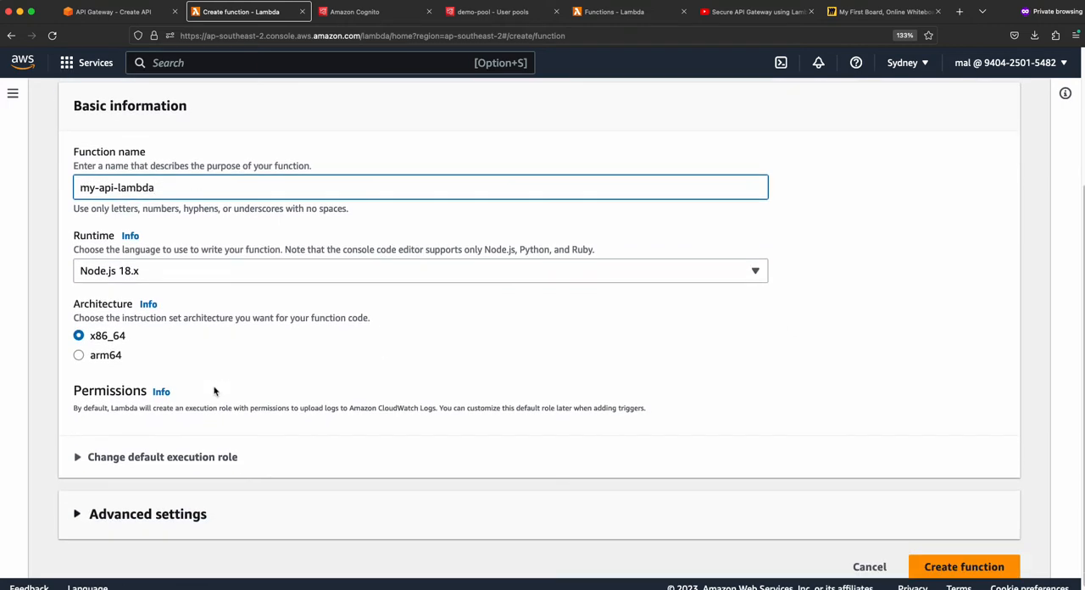
{"action": "scroll", "coordinate": [187, 379], "scroll_direction": "down", "scroll_amount": 1}
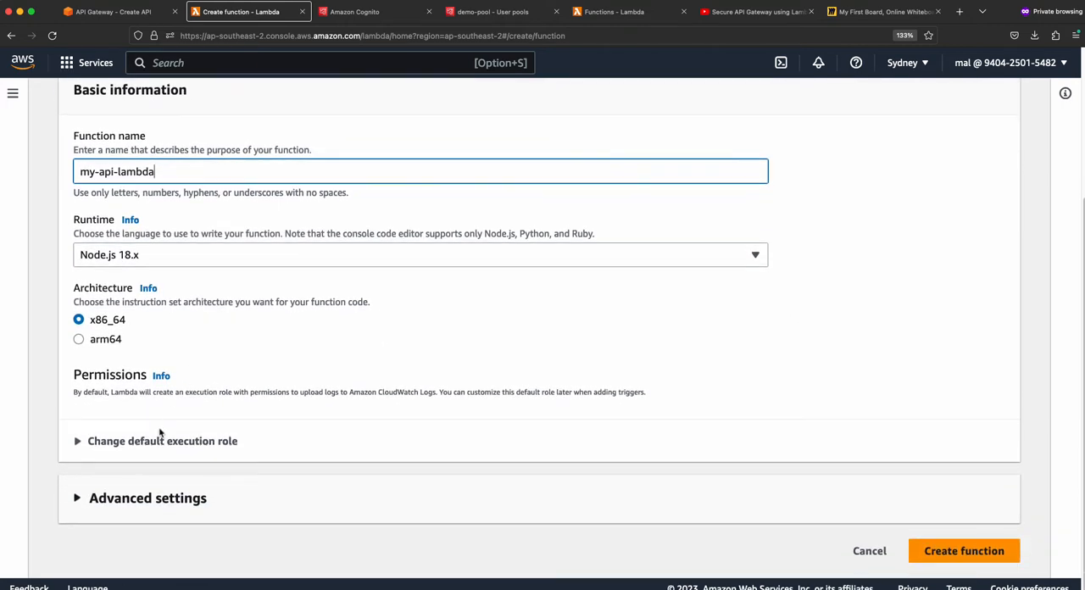
{"action": "left_click", "coordinate": [116, 441]}
{"action": "scroll", "coordinate": [212, 458], "scroll_direction": "down", "scroll_amount": 2}
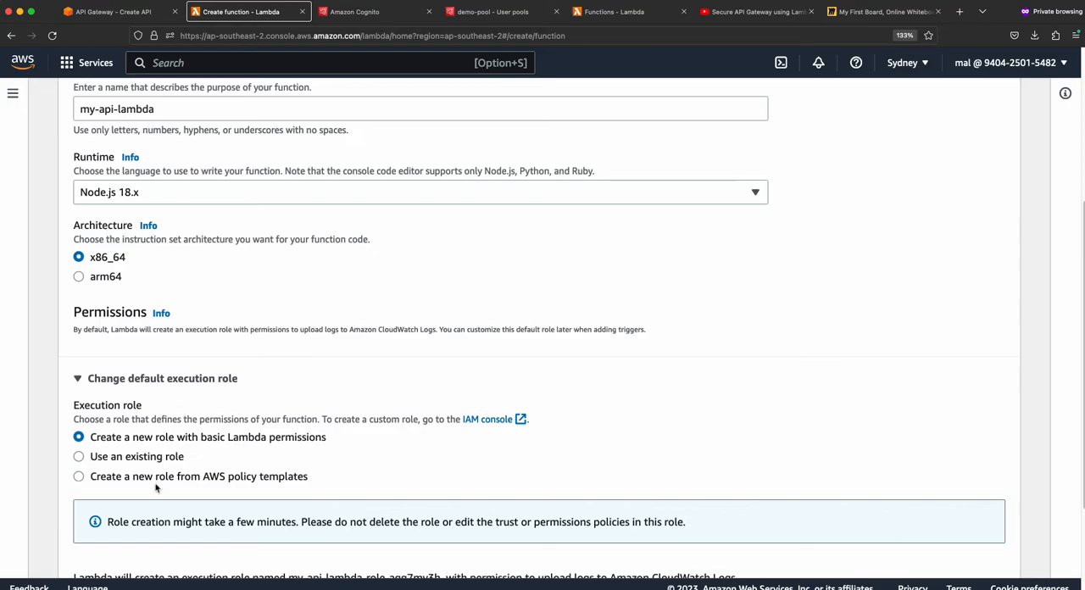
{"action": "left_click", "coordinate": [179, 378]}
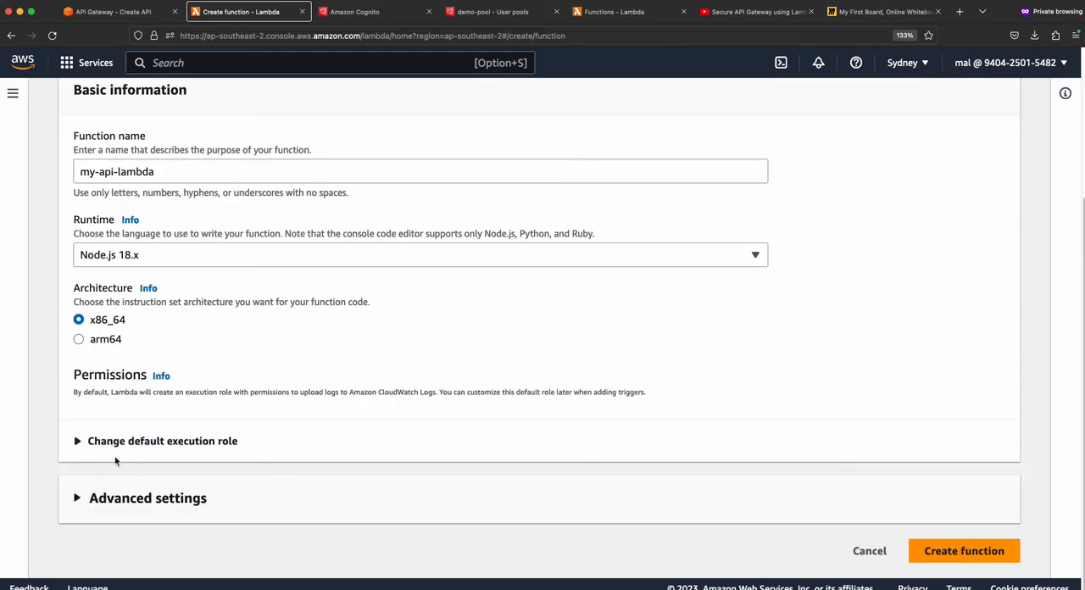
{"action": "left_click", "coordinate": [963, 551]}
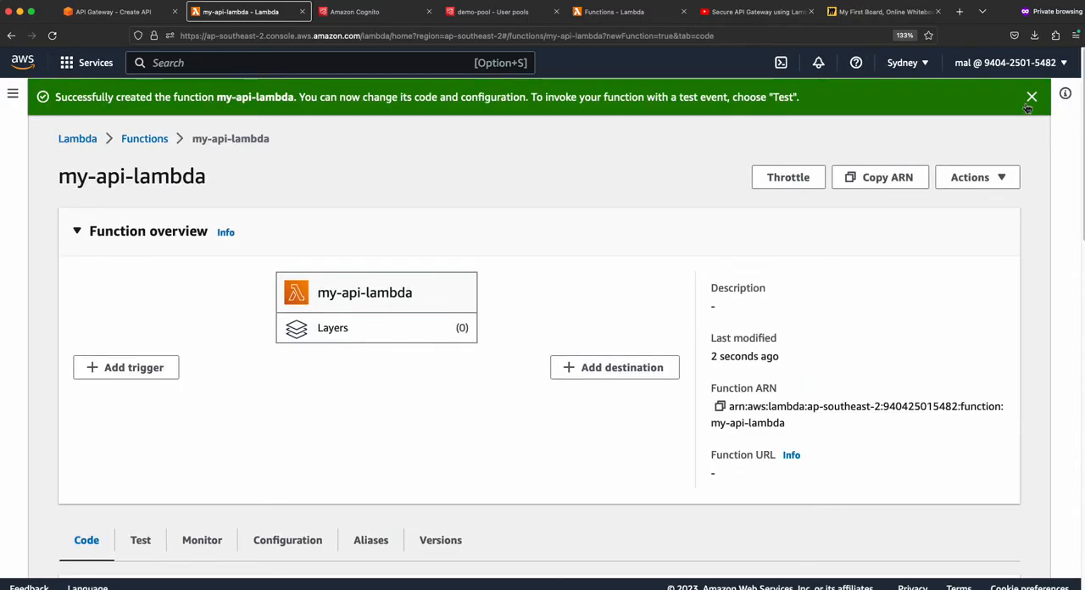
- Dismiss the creation notice and the code change dialog over the my-api-lambda code editor
{"action": "left_click", "coordinate": [1030, 100]}
{"action": "scroll", "coordinate": [353, 373], "scroll_direction": "down", "scroll_amount": 5}
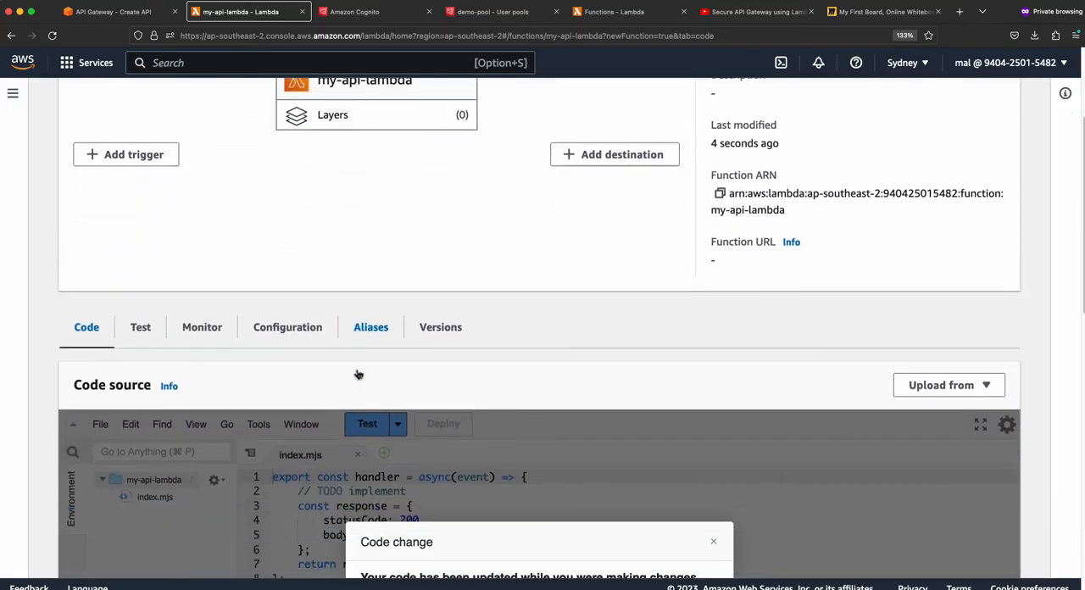
{"action": "scroll", "coordinate": [339, 399], "scroll_direction": "down", "scroll_amount": 4}
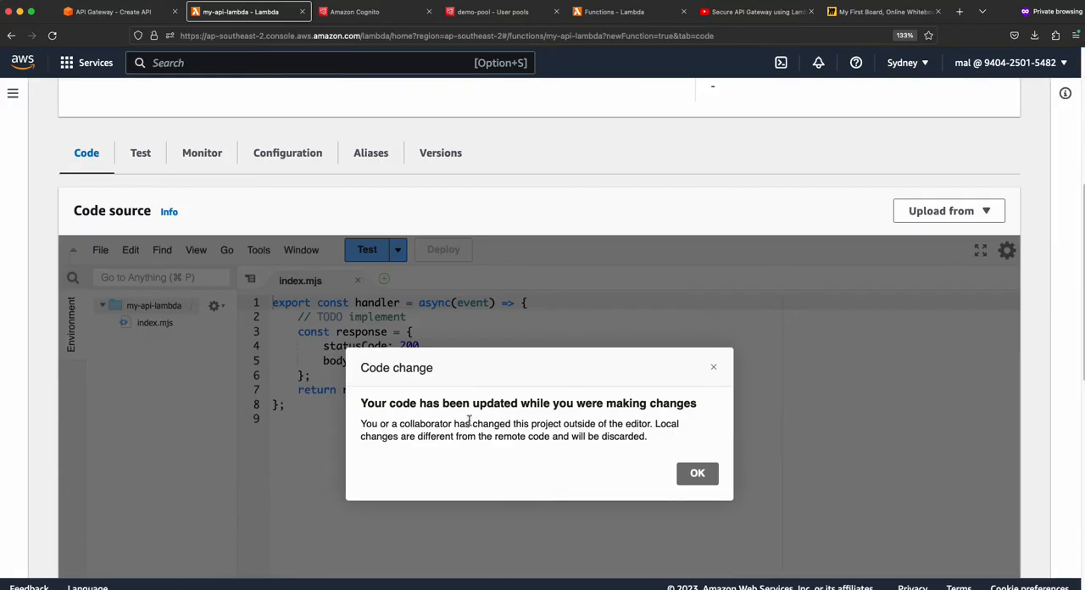
{"action": "left_click", "coordinate": [696, 473]}
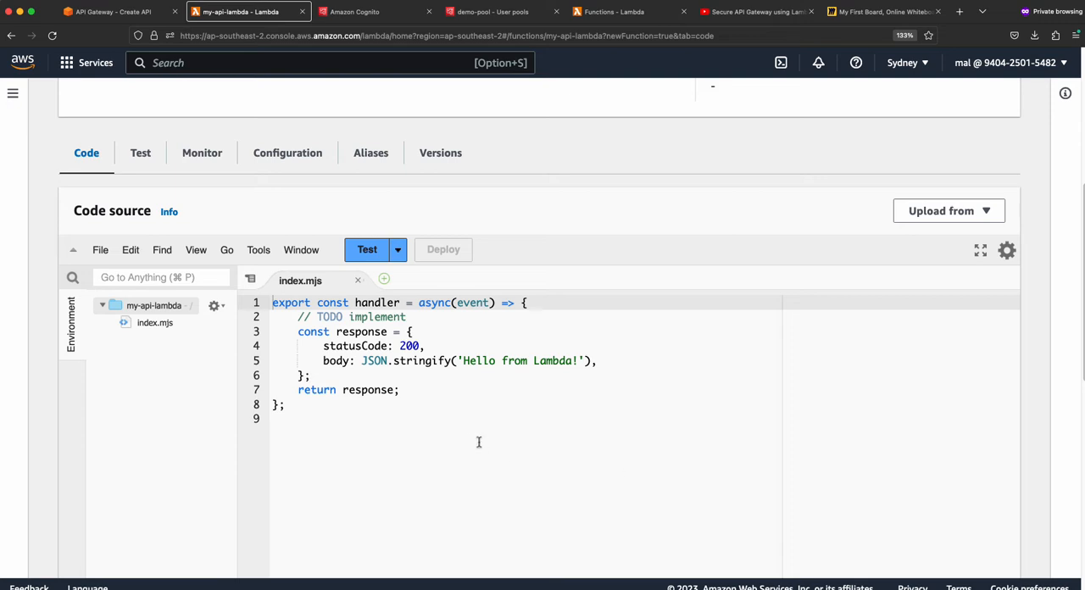
- Replace the TODO comment in the index.mjs handler with console.log('event', event)
{"action": "scroll", "coordinate": [477, 443], "scroll_direction": "up", "scroll_amount": 2}
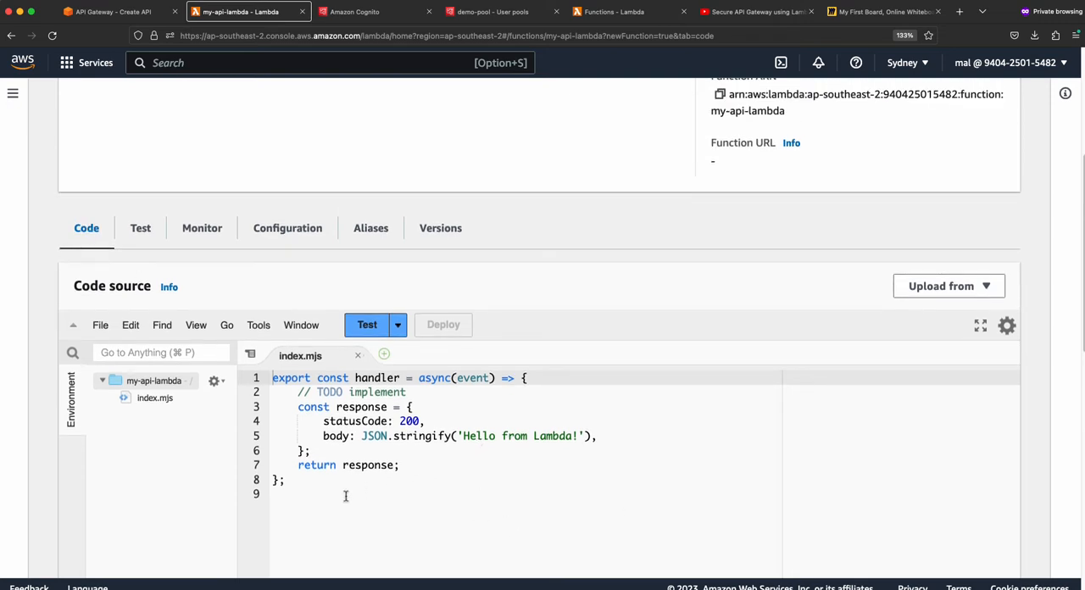
{"action": "scroll", "coordinate": [348, 496], "scroll_direction": "up", "scroll_amount": 4}
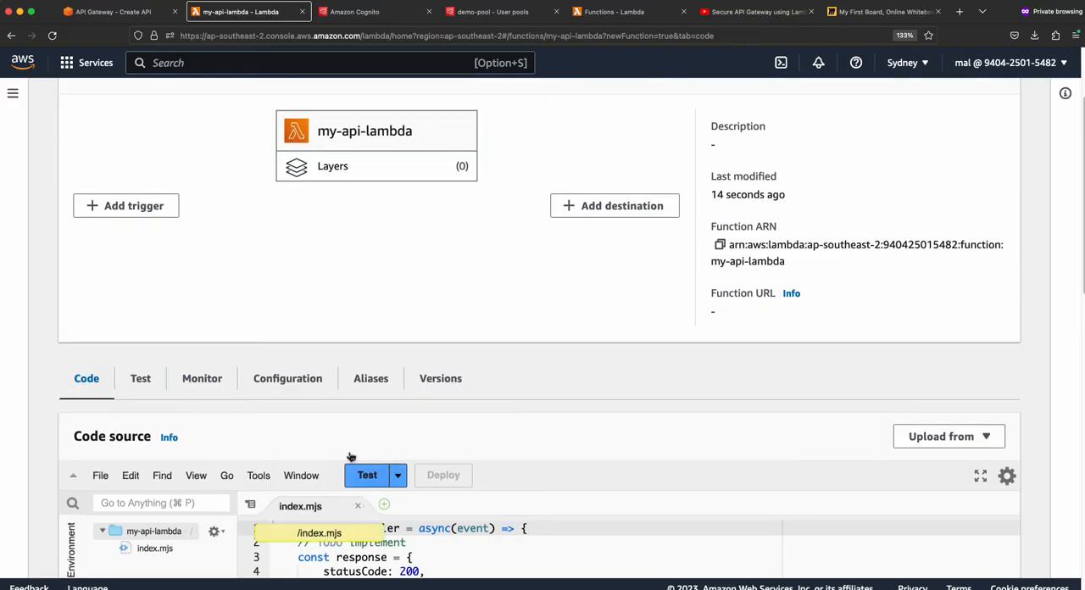
{"action": "scroll", "coordinate": [266, 295], "scroll_direction": "down", "scroll_amount": 3}
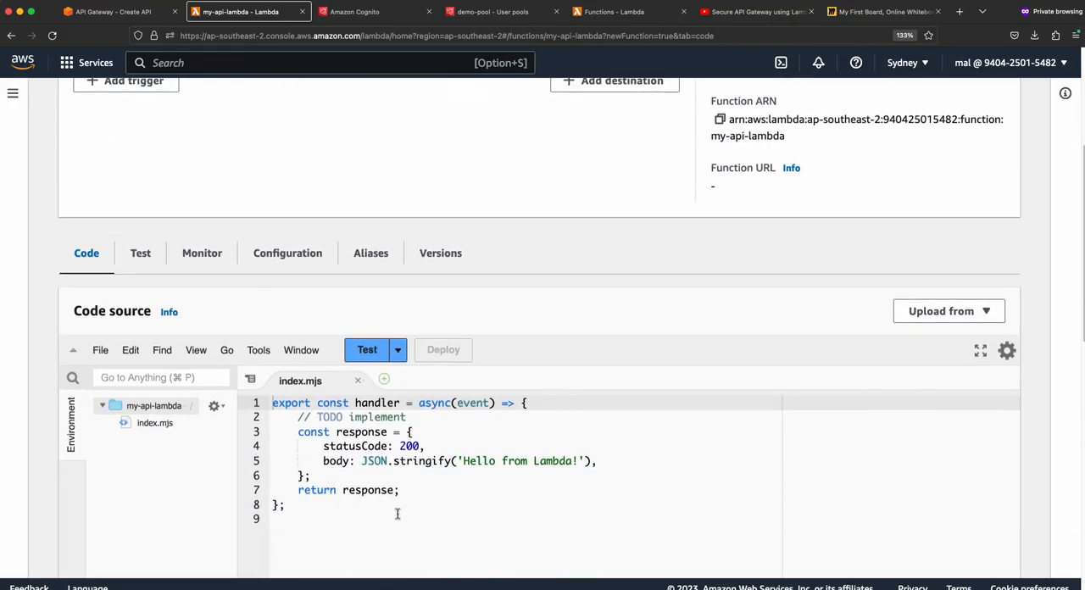
{"action": "left_click_drag", "start_coordinate": [298, 417], "coordinate": [407, 417]}
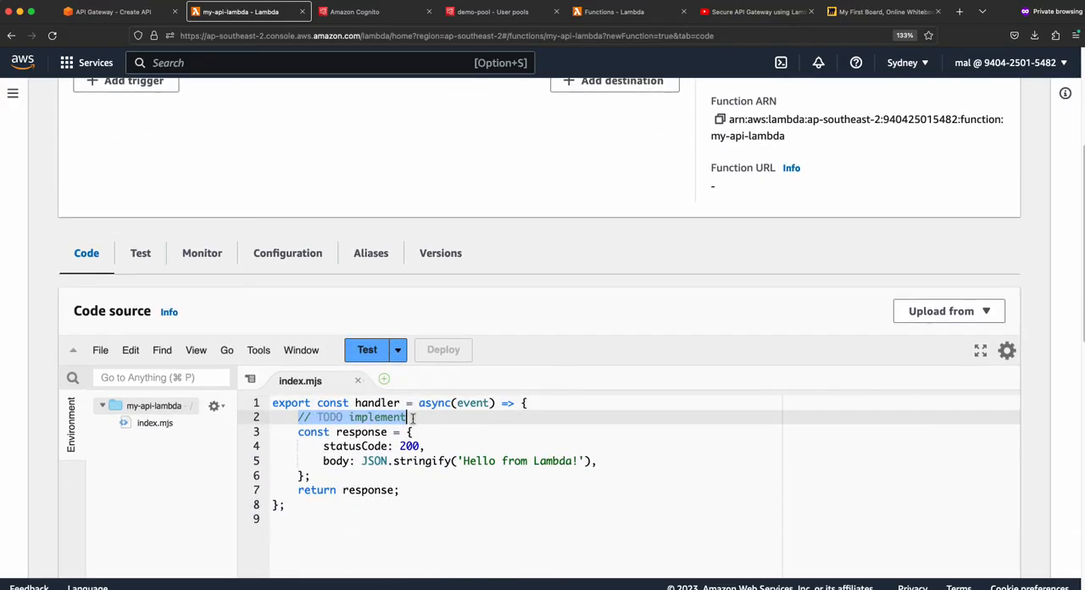
{"action": "key", "text": "BackSpace"}
{"action": "key", "text": "Return"}
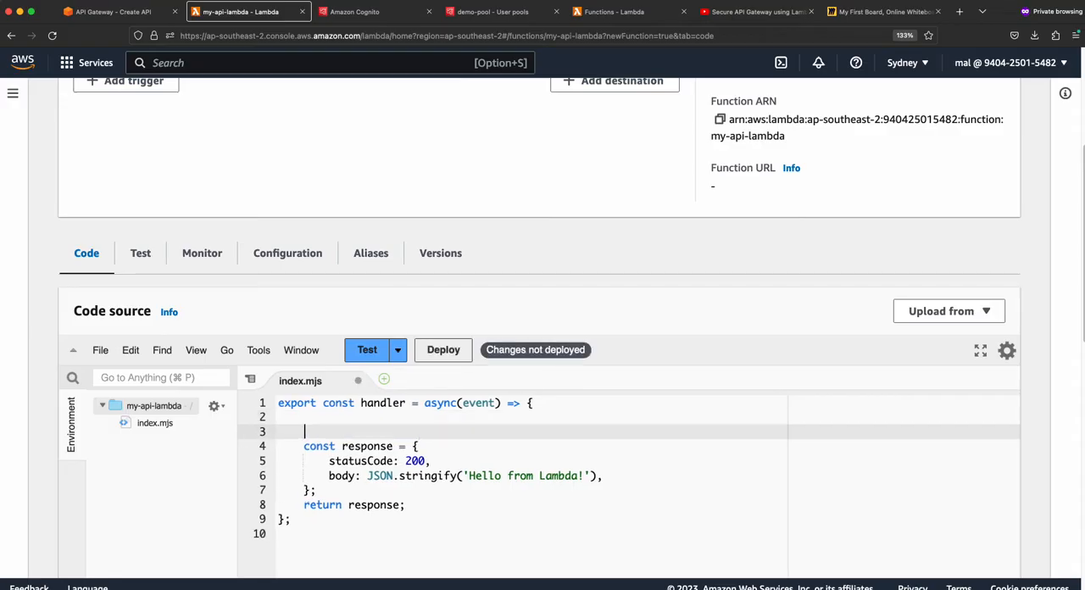
{"action": "type", "text": "cons"}
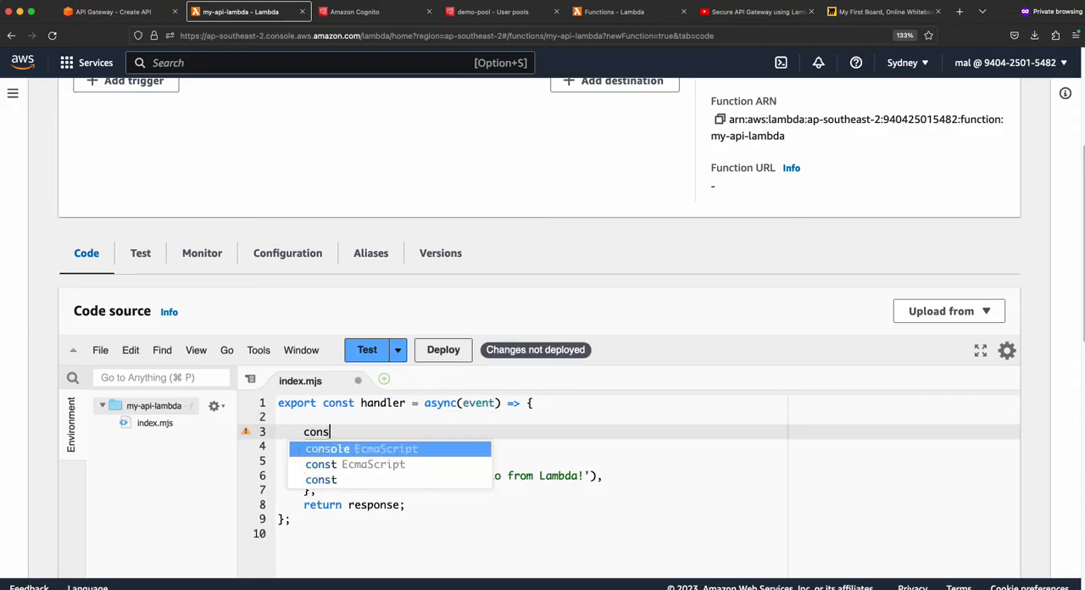
{"action": "type", "text": "ole.lo"}
{"action": "key", "text": "Return"}
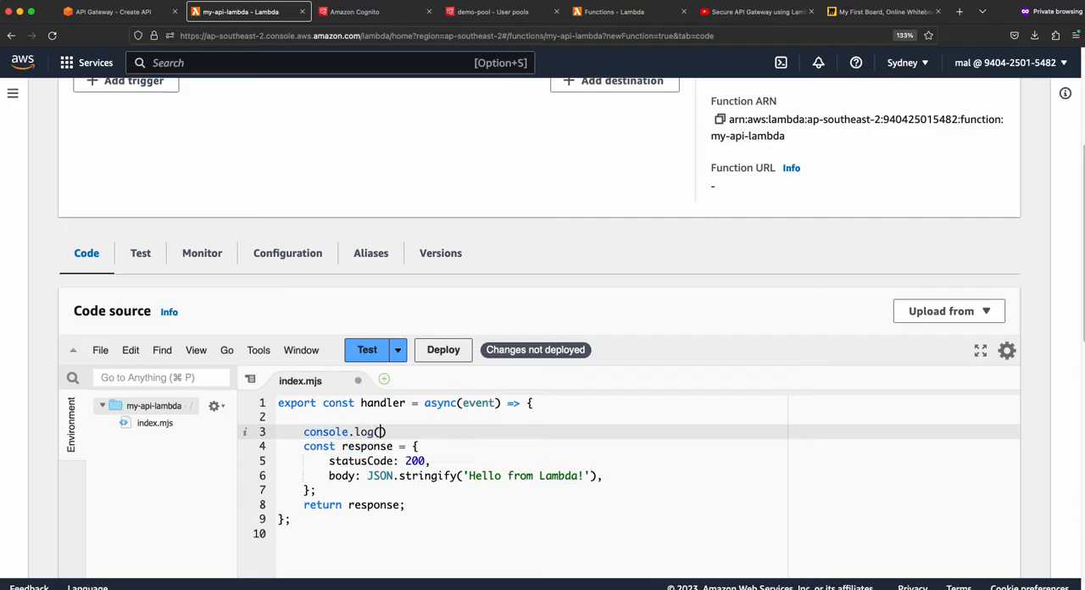
{"action": "type", "text": "'event'"}
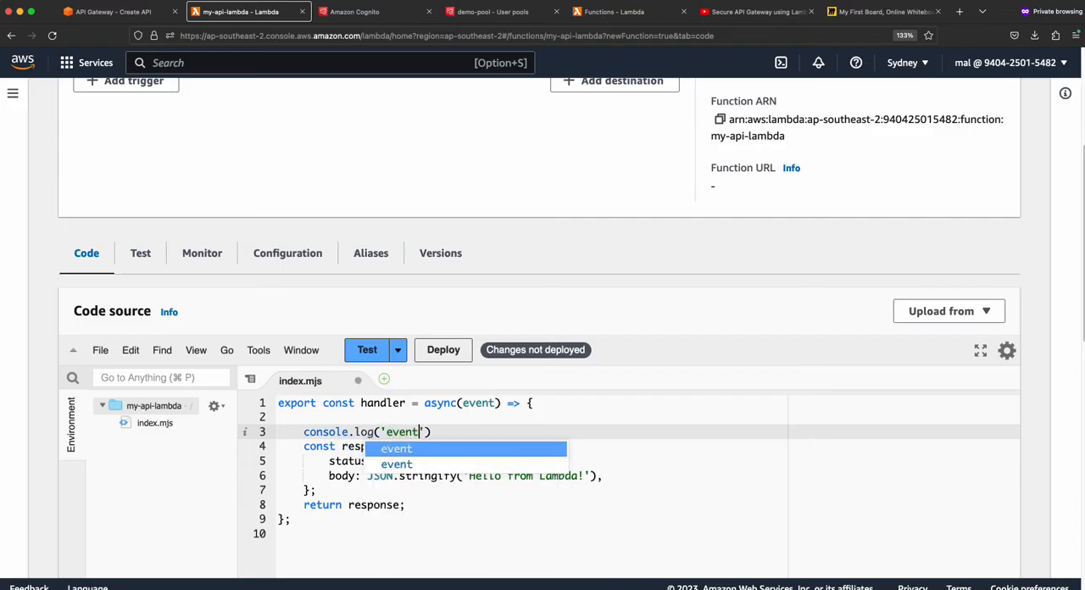
{"action": "type", "text": ", "}
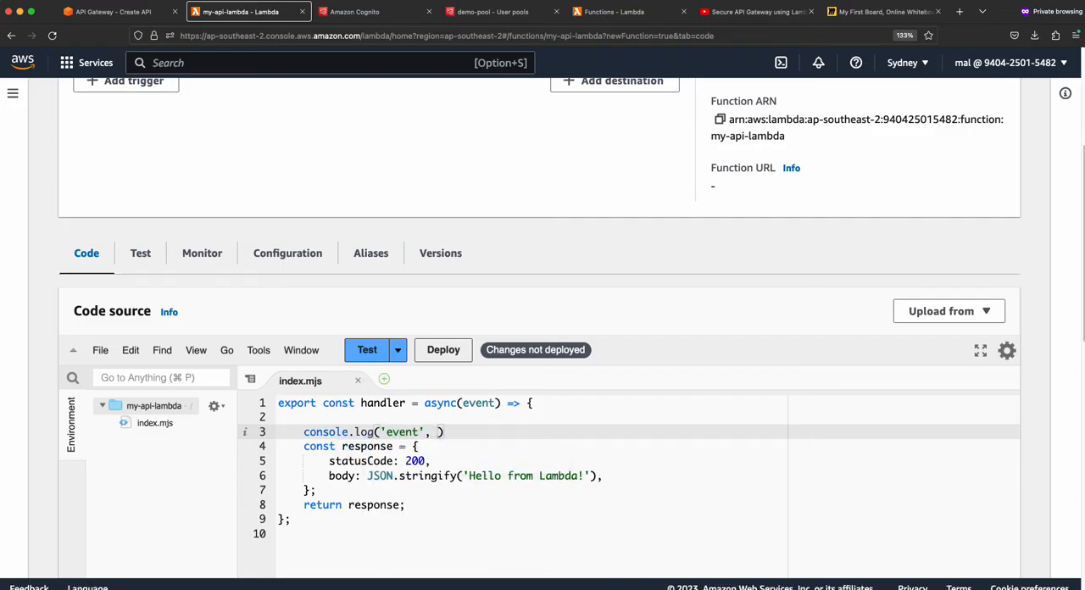
{"action": "type", "text": "event)"}
- Deploy the updated my-api-lambda code and review the logging line in the handler
{"action": "left_click_drag", "start_coordinate": [301, 432], "coordinate": [498, 433]}
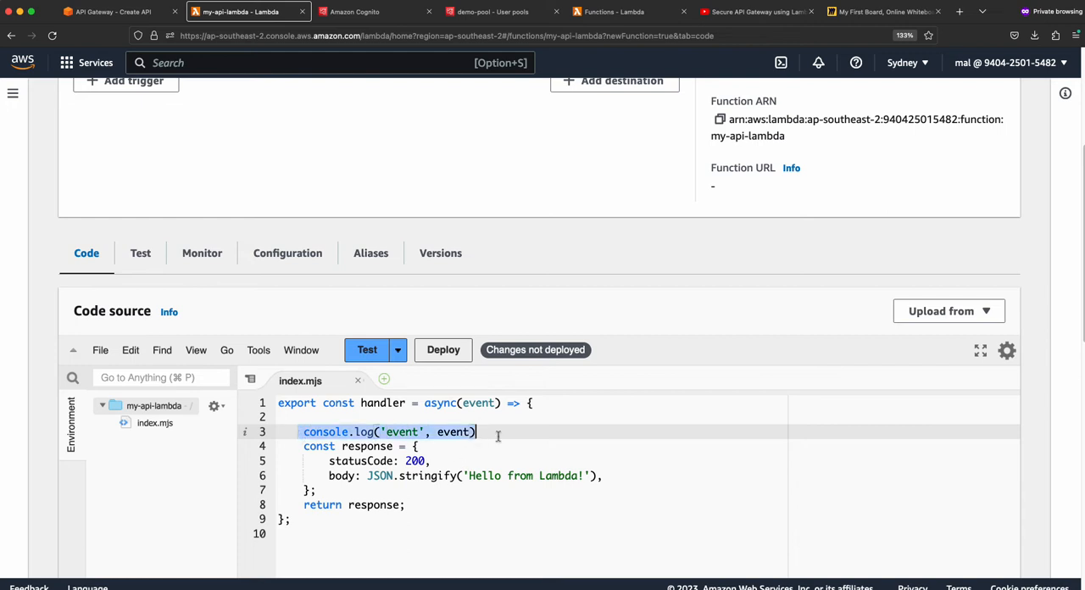
{"action": "left_click", "coordinate": [442, 352]}
{"action": "scroll", "coordinate": [387, 481], "scroll_direction": "down", "scroll_amount": 1}
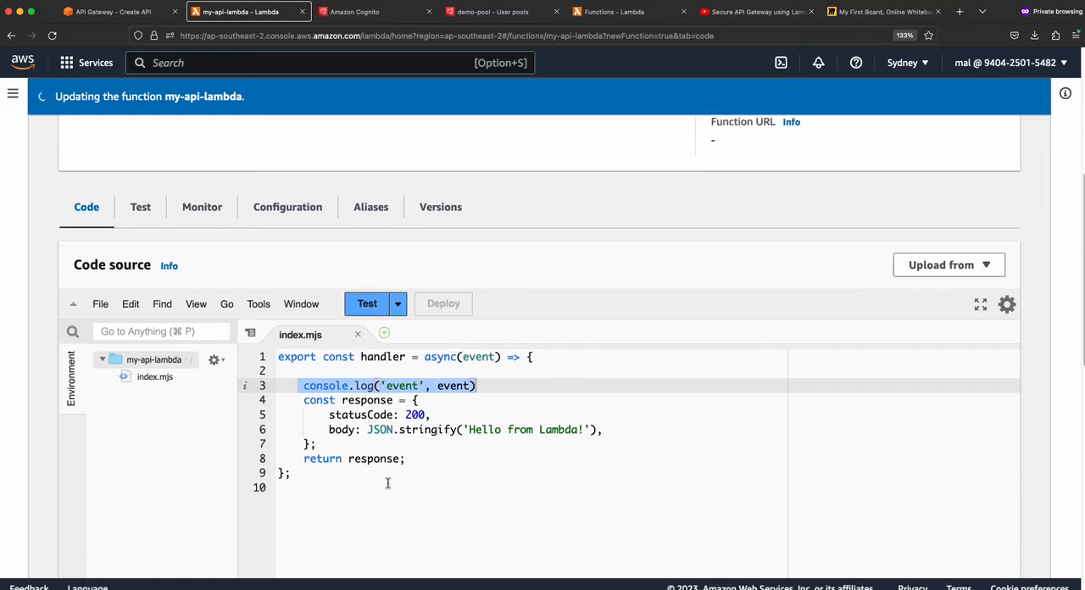
{"action": "left_click", "coordinate": [339, 411]}
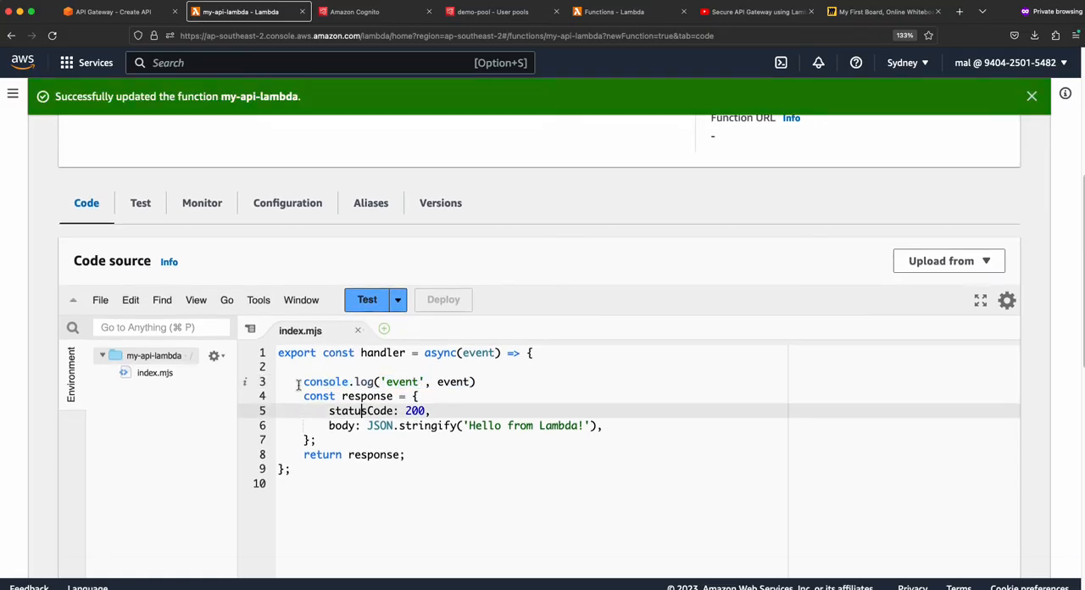
{"action": "left_click_drag", "start_coordinate": [297, 382], "coordinate": [487, 384]}
{"action": "left_click", "coordinate": [460, 382]}
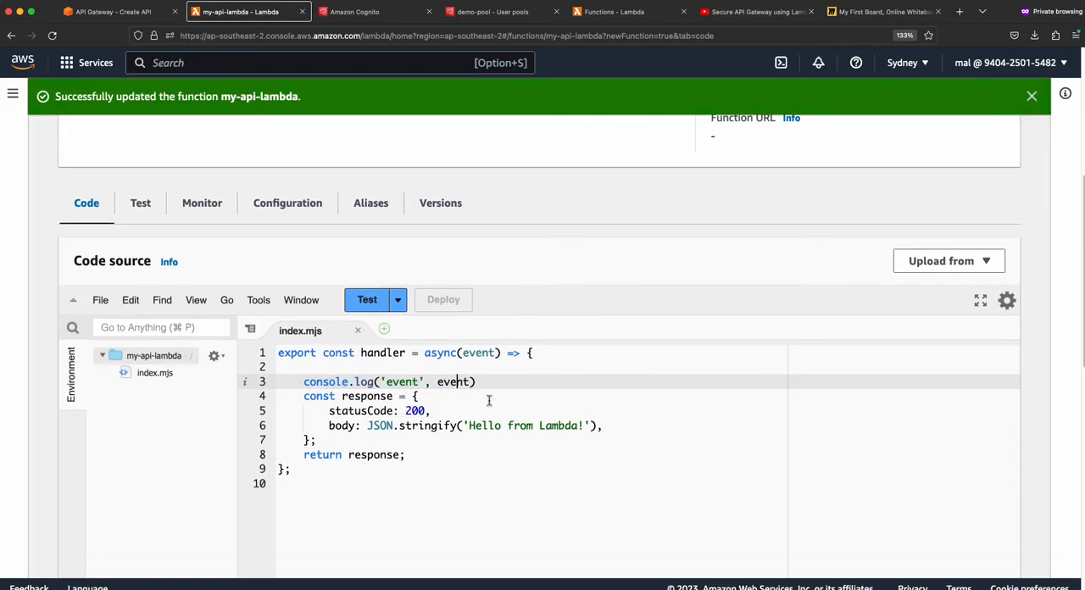
- In API Gateway, set my-api-lambda as the GET method's Lambda function, save the integration and grant permission to invoke the function
{"action": "scroll", "coordinate": [473, 456], "scroll_direction": "up", "scroll_amount": 3}
{"action": "scroll", "coordinate": [440, 432], "scroll_direction": "up", "scroll_amount": 3}
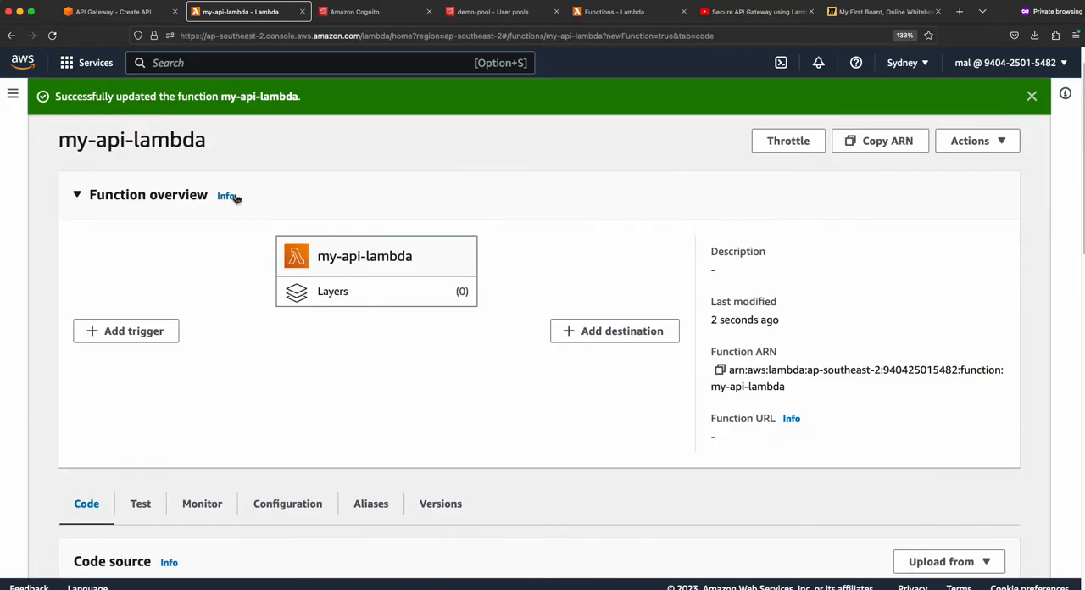
{"action": "left_click_drag", "start_coordinate": [213, 148], "coordinate": [57, 141]}
{"action": "key", "text": "super+c"}
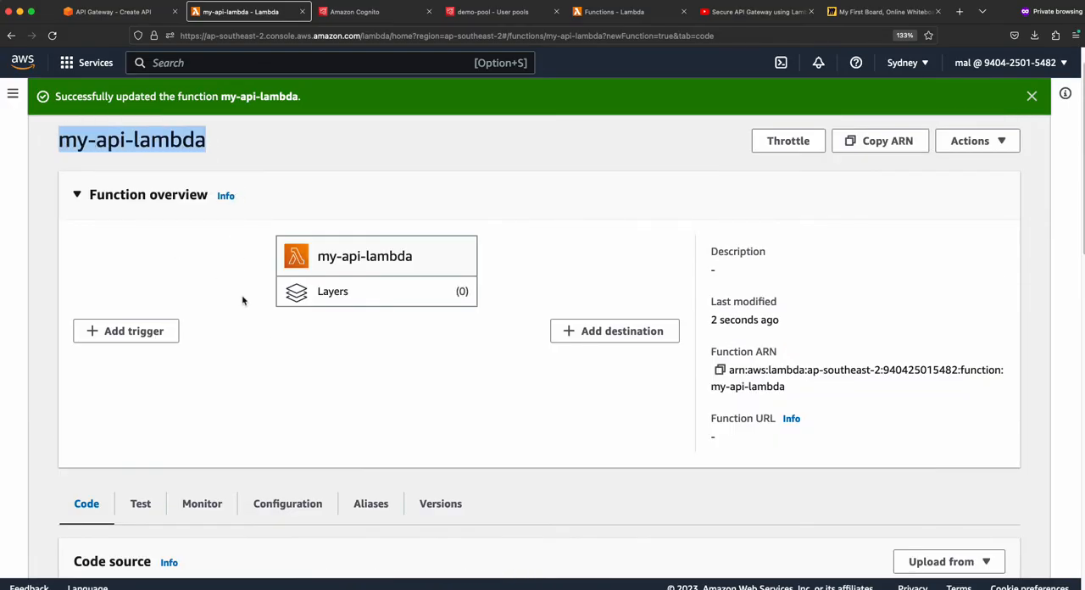
{"action": "left_click", "coordinate": [142, 7]}
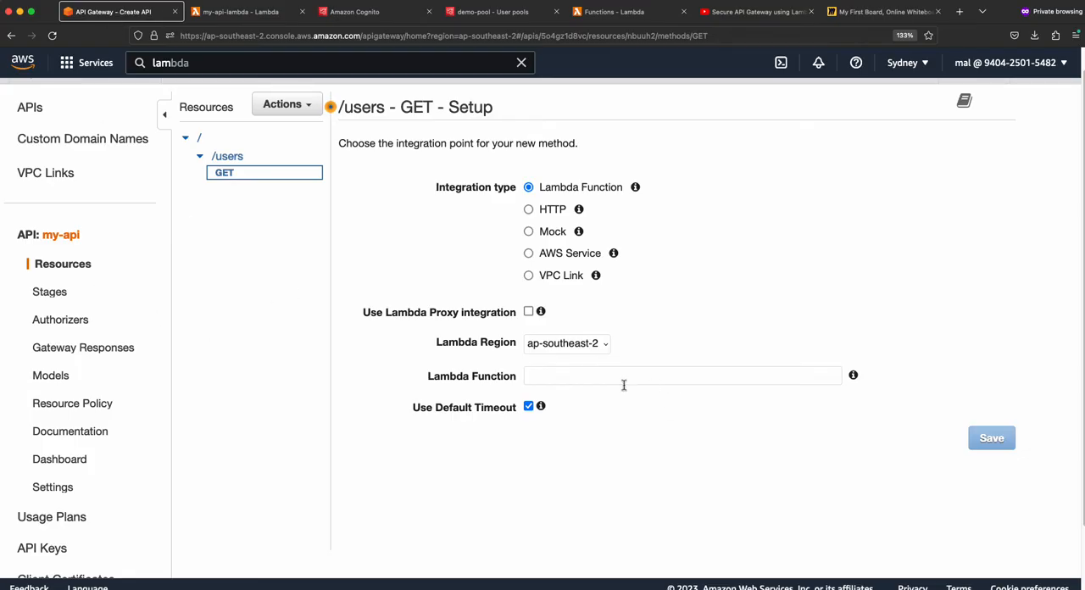
{"action": "left_click", "coordinate": [592, 376]}
{"action": "key", "text": "super+v"}
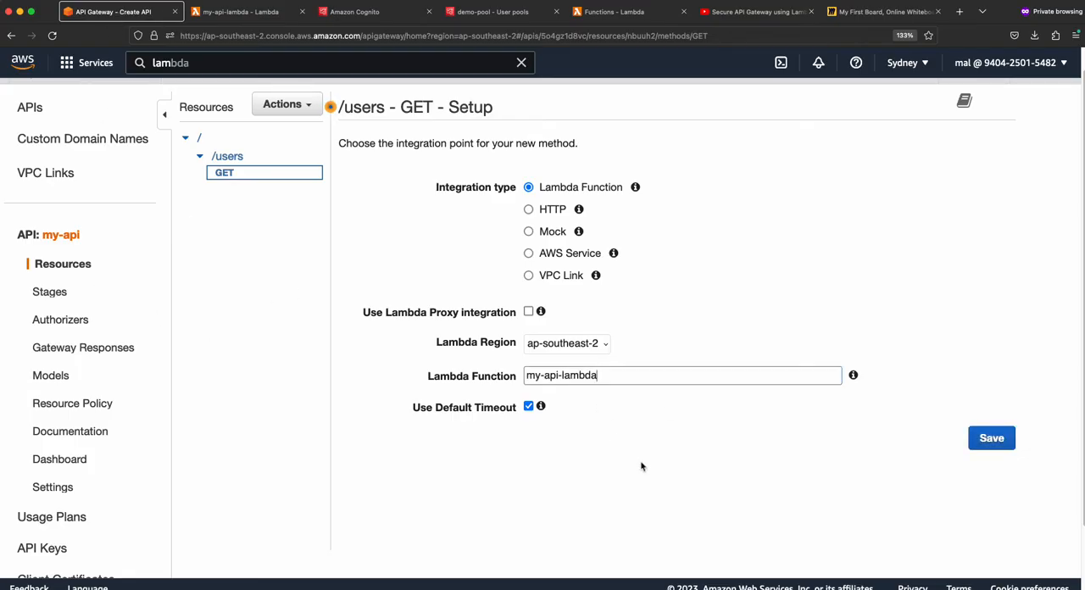
{"action": "left_click", "coordinate": [990, 442]}
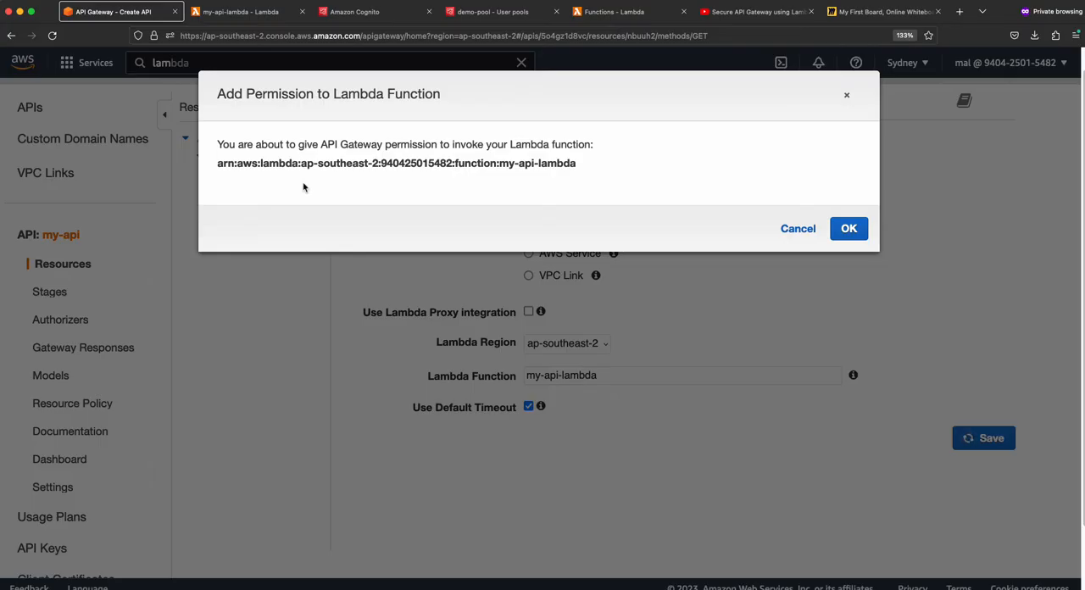
{"action": "left_click", "coordinate": [861, 232]}
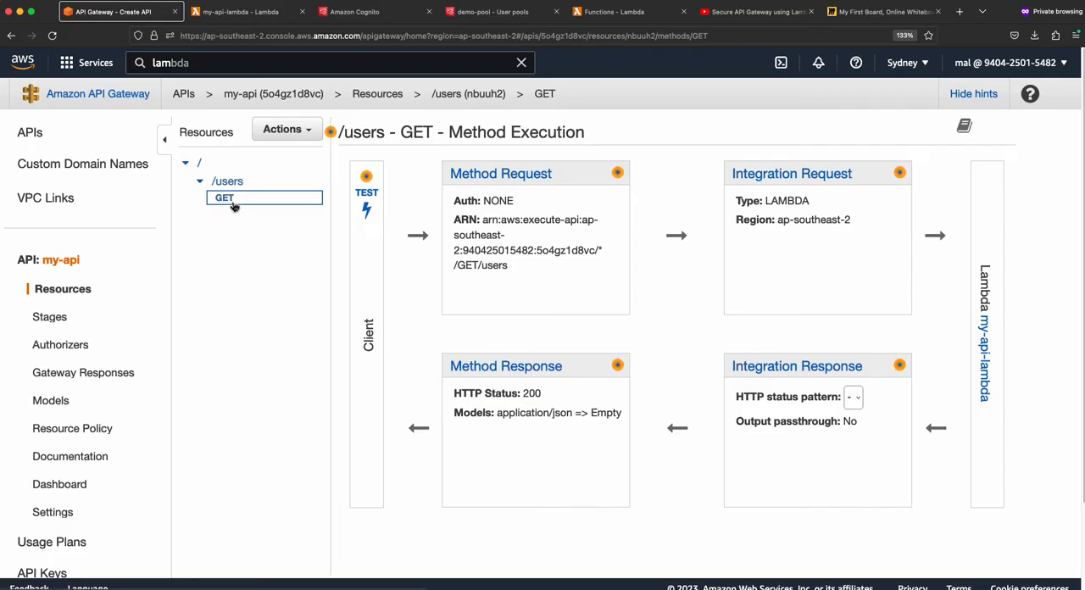
- Run a test call of the GET method on /users without parameters and examine the response body
{"action": "left_click", "coordinate": [366, 197]}
{"action": "scroll", "coordinate": [492, 420], "scroll_direction": "down", "scroll_amount": 2}
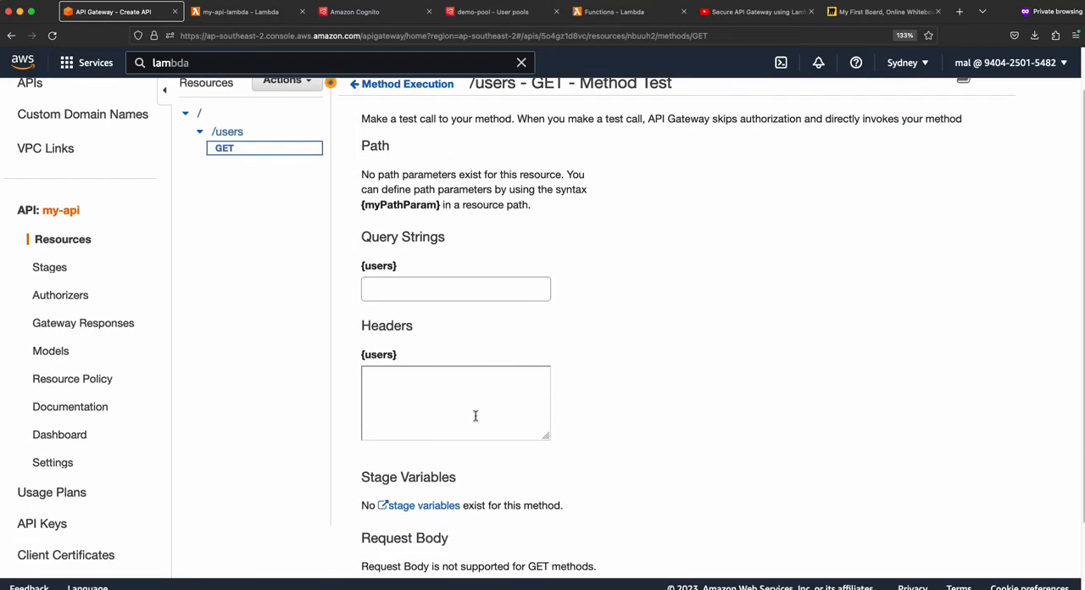
{"action": "scroll", "coordinate": [475, 415], "scroll_direction": "down", "scroll_amount": 2}
{"action": "left_click", "coordinate": [580, 523]}
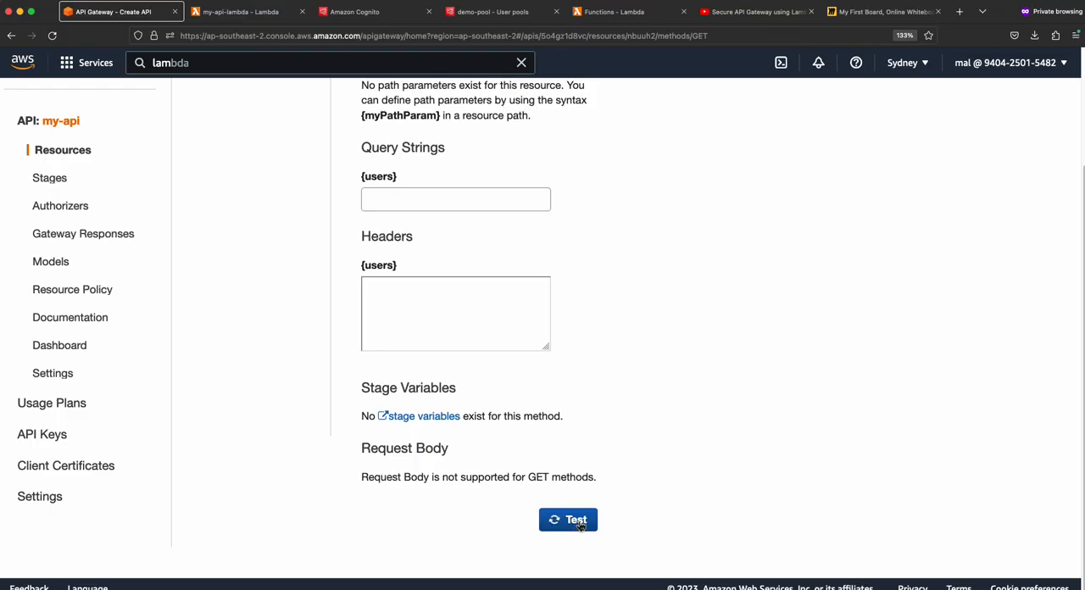
{"action": "scroll", "coordinate": [619, 380], "scroll_direction": "up", "scroll_amount": 3}
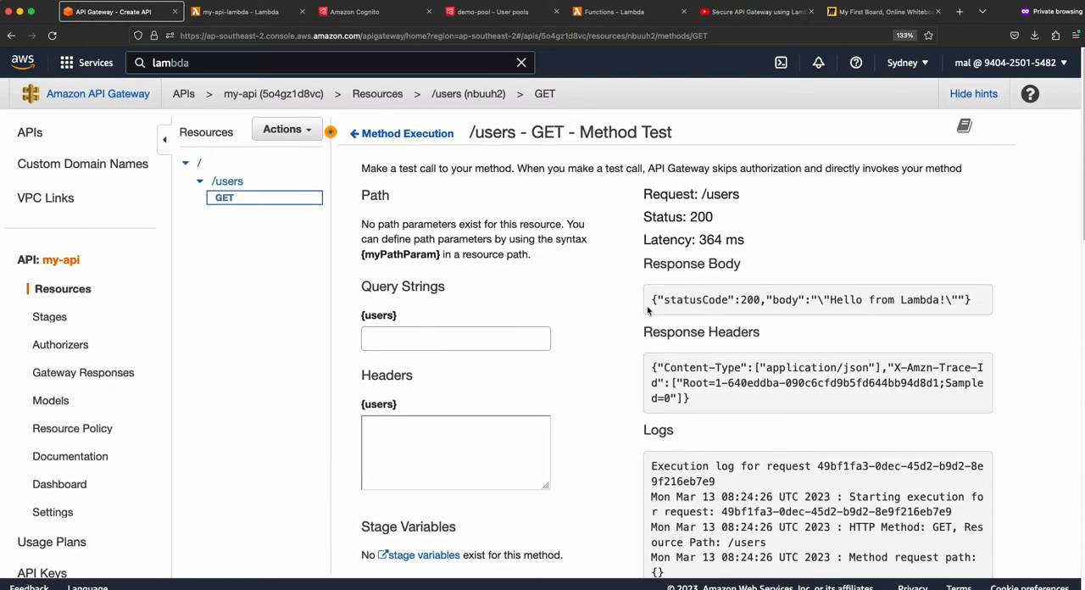
{"action": "left_click_drag", "start_coordinate": [652, 301], "coordinate": [990, 305]}
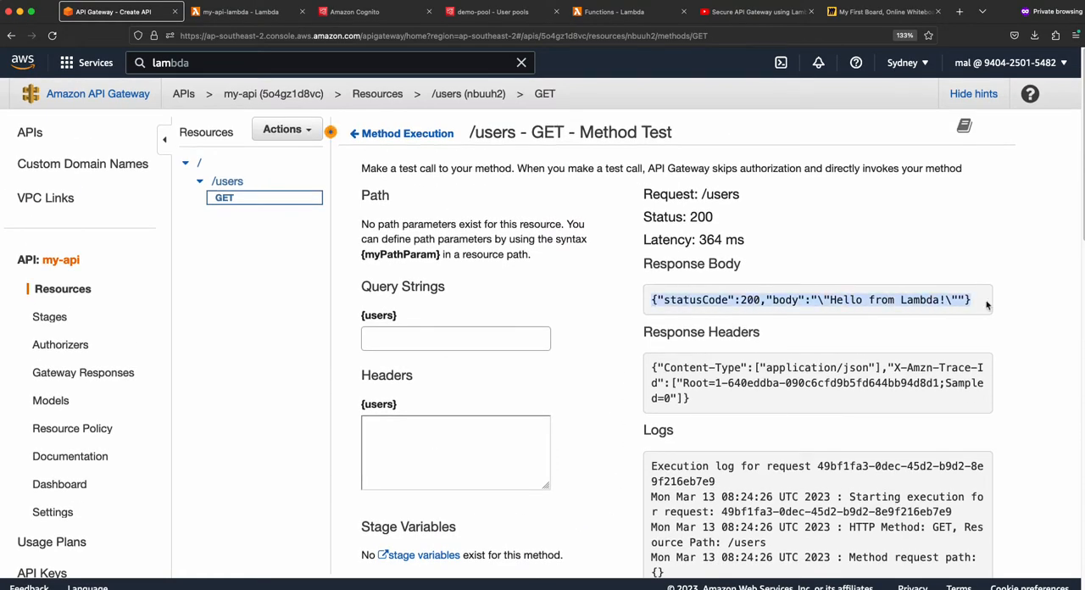
{"action": "left_click", "coordinate": [871, 303]}
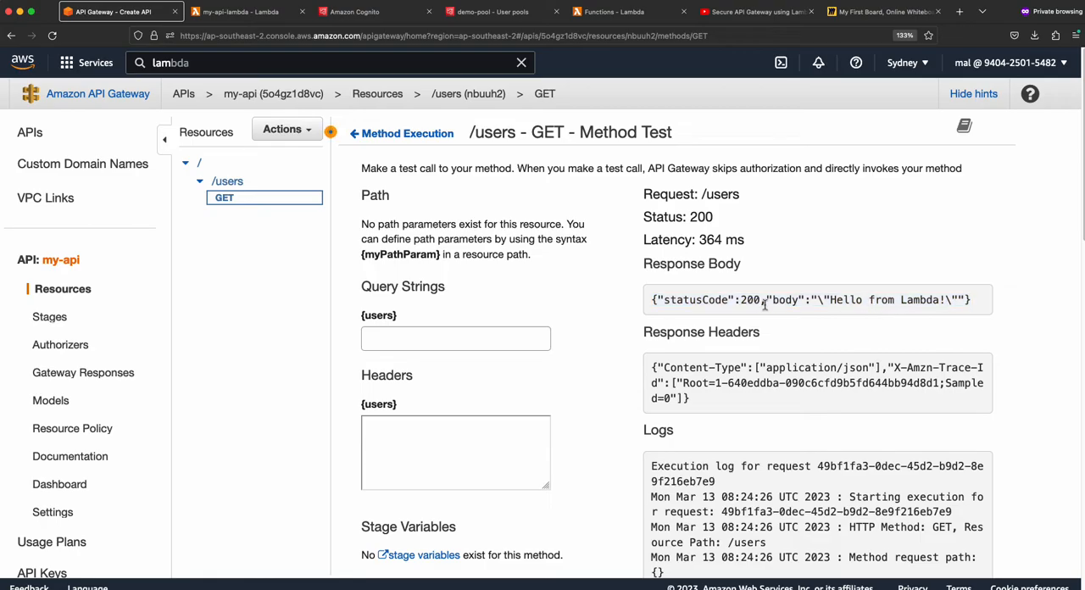
- In my-api-lambda's index.mjs, change the response body text to 'Hello from Lambda: SECURE ME' and deploy the code
{"action": "left_click", "coordinate": [246, 13]}
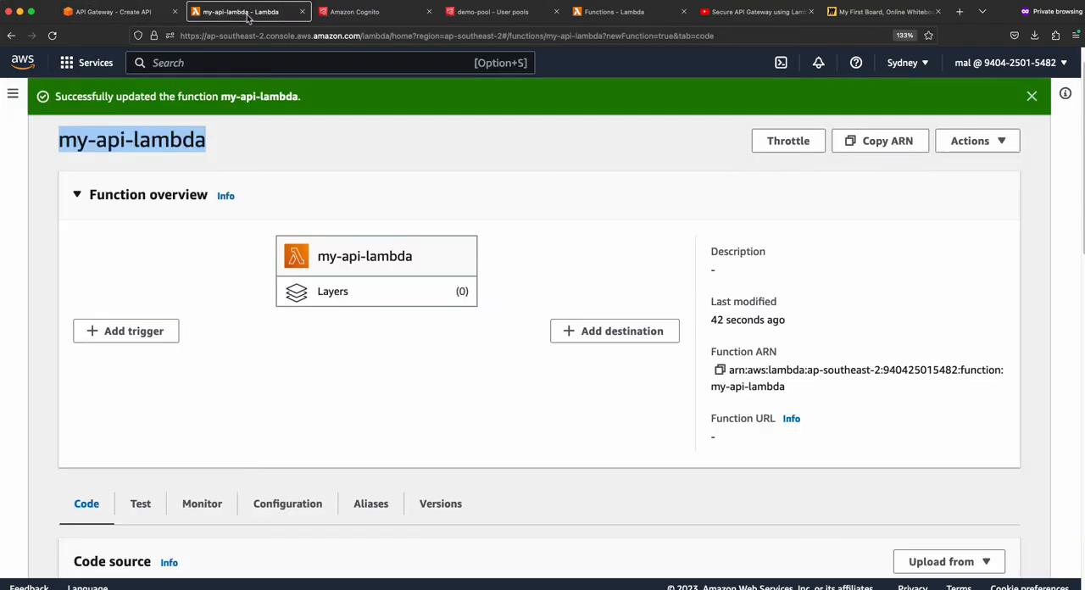
{"action": "scroll", "coordinate": [305, 373], "scroll_direction": "down", "scroll_amount": 5}
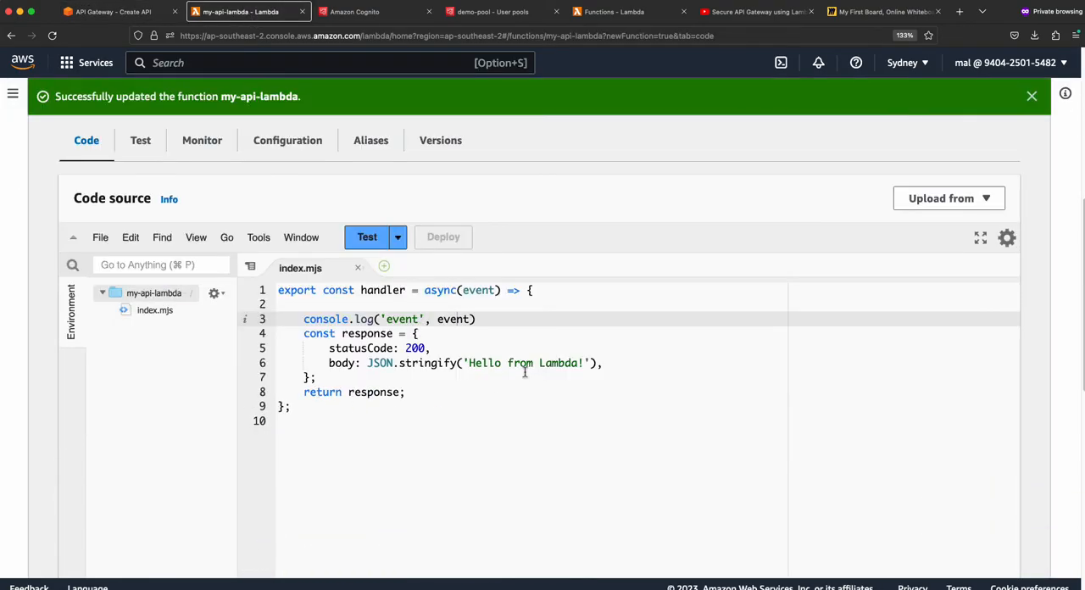
{"action": "left_click", "coordinate": [584, 365]}
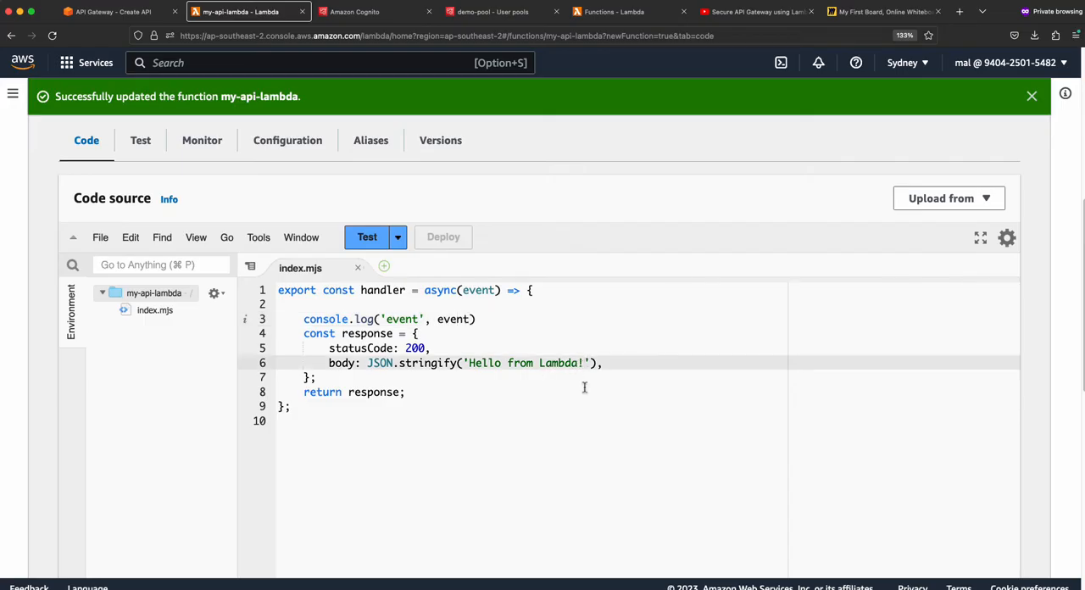
{"action": "key", "text": "BackSpace"}
{"action": "type", "text": ": API"}
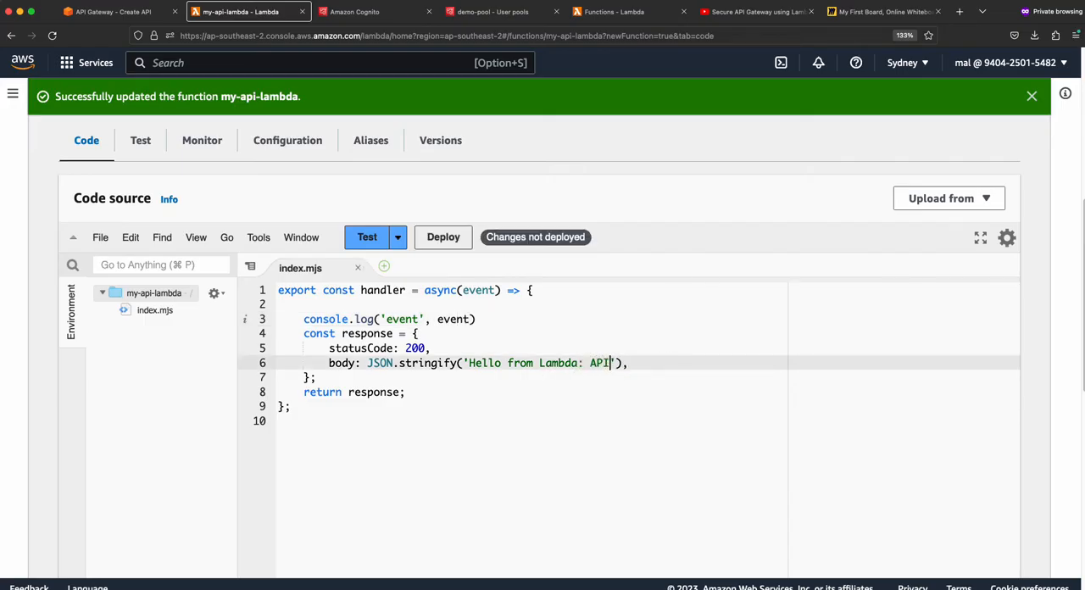
{"action": "key", "text": "BackSpace"}
{"action": "key", "text": "BackSpace"}
{"action": "key", "text": "BackSpace"}
{"action": "type", "text": "API SE"}
{"action": "key", "text": "BackSpace"}
{"action": "key", "text": "BackSpace"}
{"action": "key", "text": "BackSpace"}
{"action": "key", "text": "BackSpace"}
{"action": "key", "text": "BackSpace"}
{"action": "key", "text": "BackSpace"}
{"action": "key", "text": "BackSpace"}
{"action": "type", "text": "SECURE ME"}
{"action": "key", "text": "super+s"}
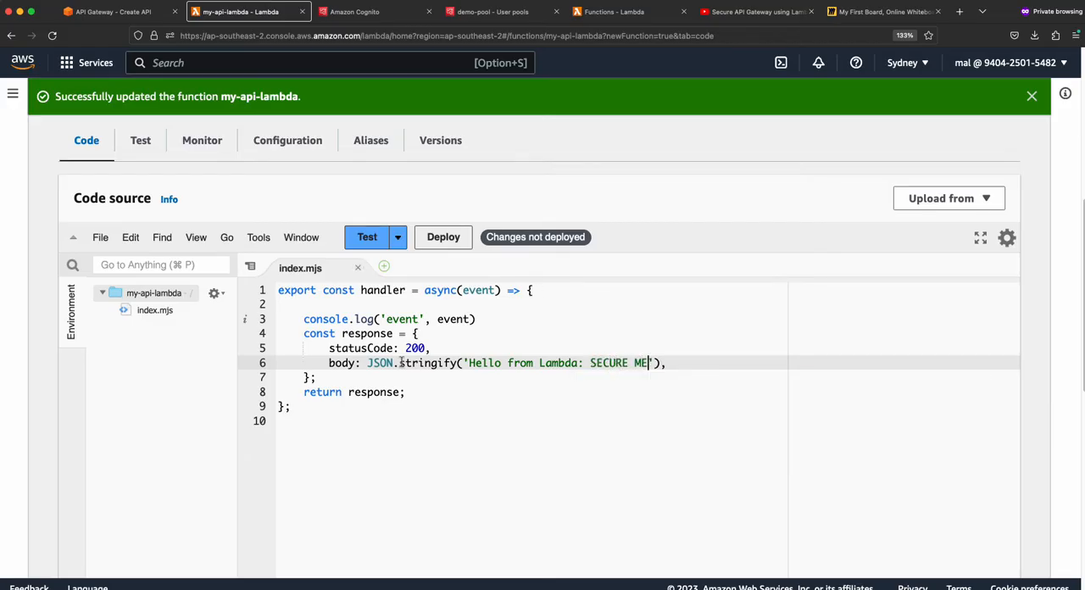
{"action": "left_click", "coordinate": [437, 241]}
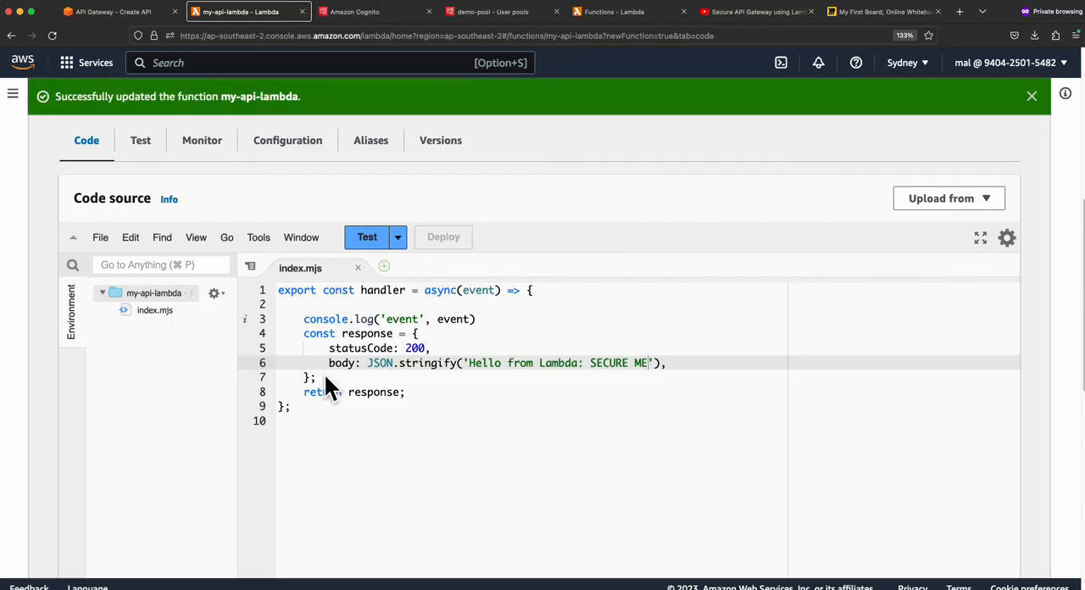
- Return to API Gateway, rerun the test call of the GET method on /users and examine the response body
{"action": "scroll", "coordinate": [515, 356], "scroll_direction": "up", "scroll_amount": 3}
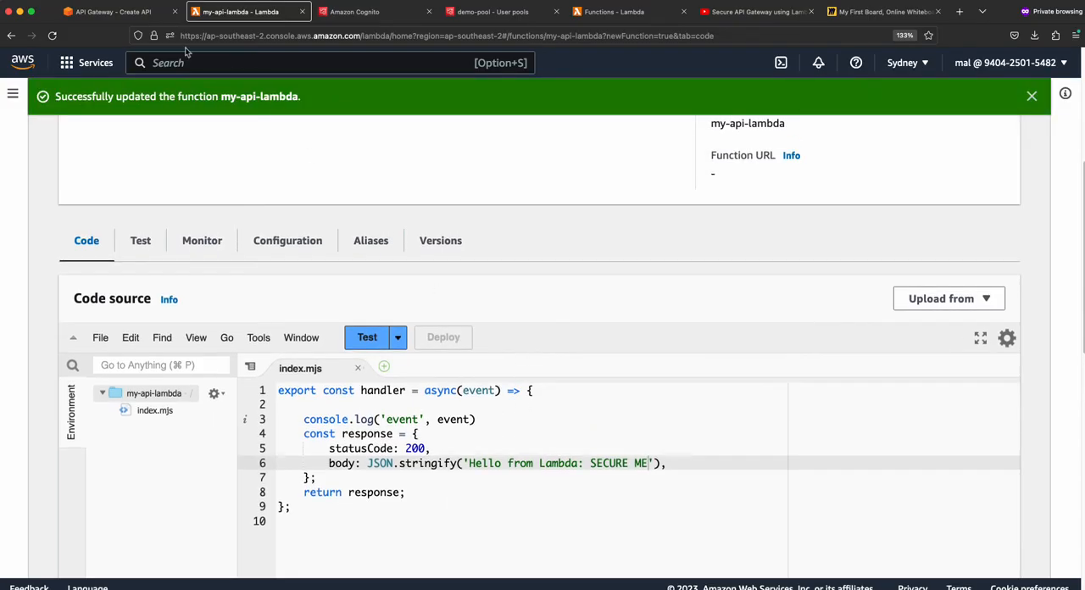
{"action": "left_click", "coordinate": [130, 17]}
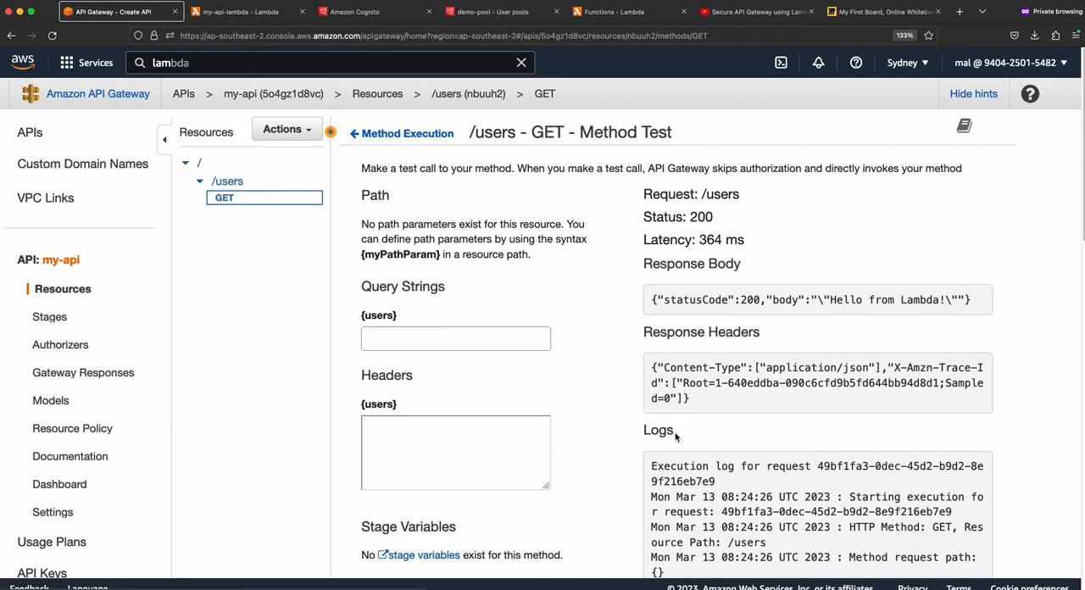
{"action": "scroll", "coordinate": [516, 387], "scroll_direction": "down", "scroll_amount": 3}
{"action": "scroll", "coordinate": [516, 387], "scroll_direction": "down", "scroll_amount": 2}
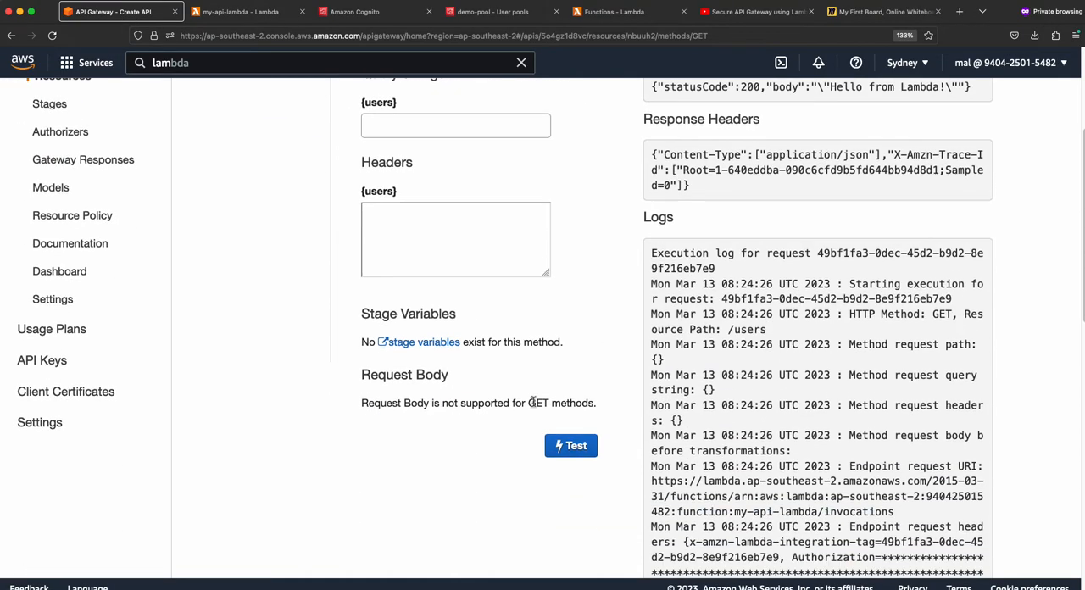
{"action": "left_click", "coordinate": [570, 444]}
{"action": "scroll", "coordinate": [596, 320], "scroll_direction": "up", "scroll_amount": 4}
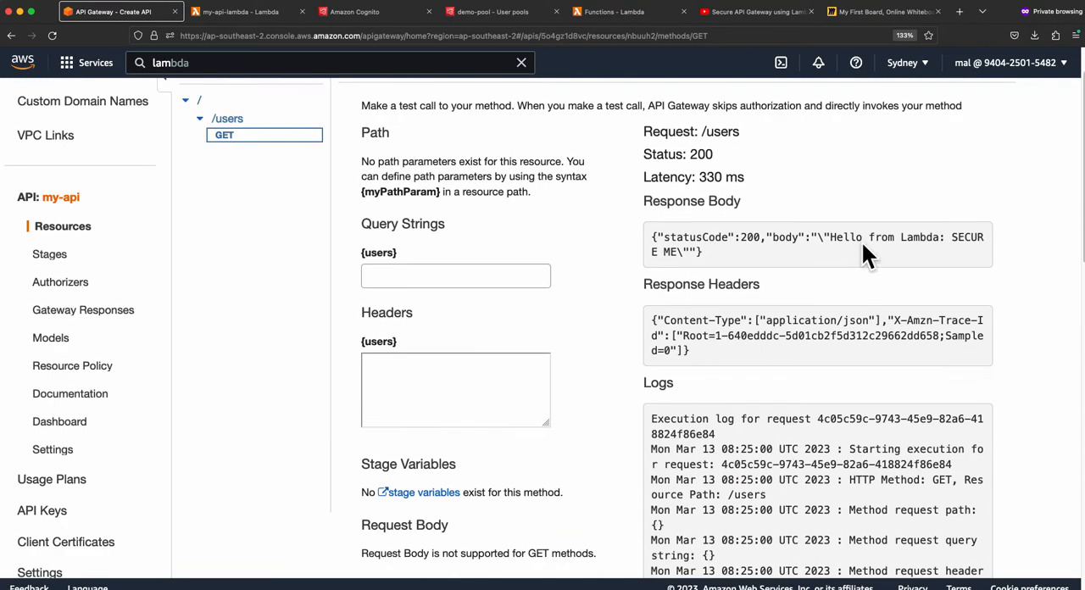
{"action": "left_click_drag", "start_coordinate": [831, 238], "coordinate": [678, 256]}
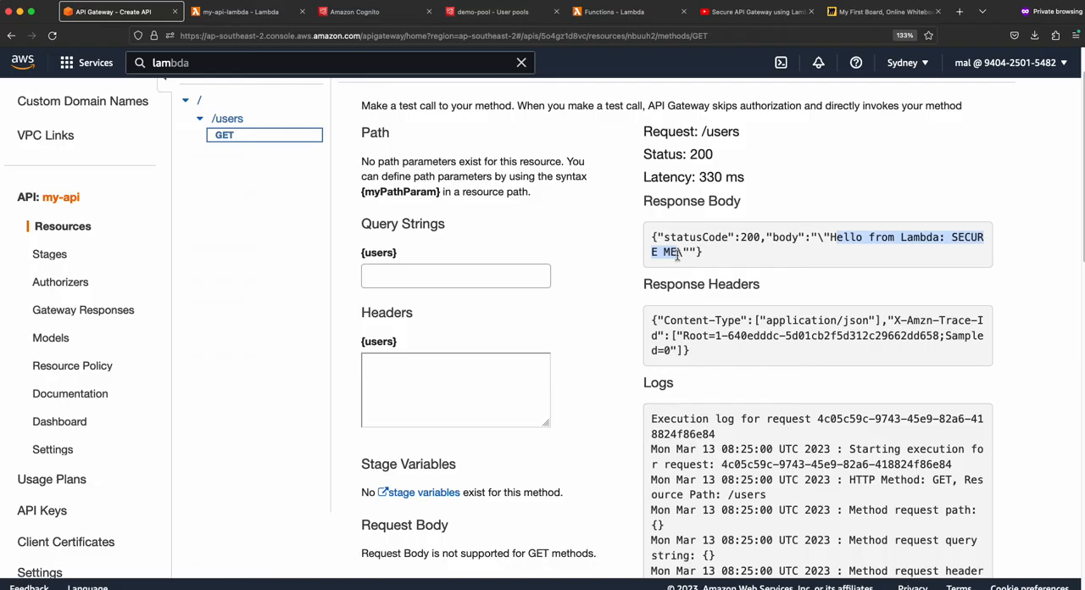
{"action": "scroll", "coordinate": [300, 238], "scroll_direction": "up", "scroll_amount": 2}
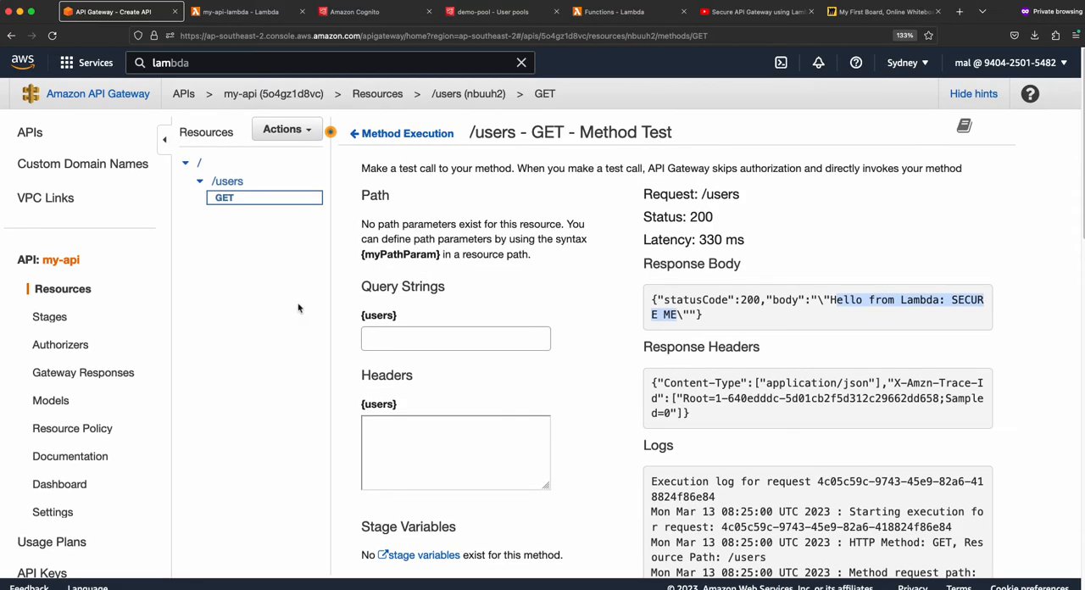
- Deploy my-api to a new stage named dev
{"action": "left_click", "coordinate": [65, 291]}
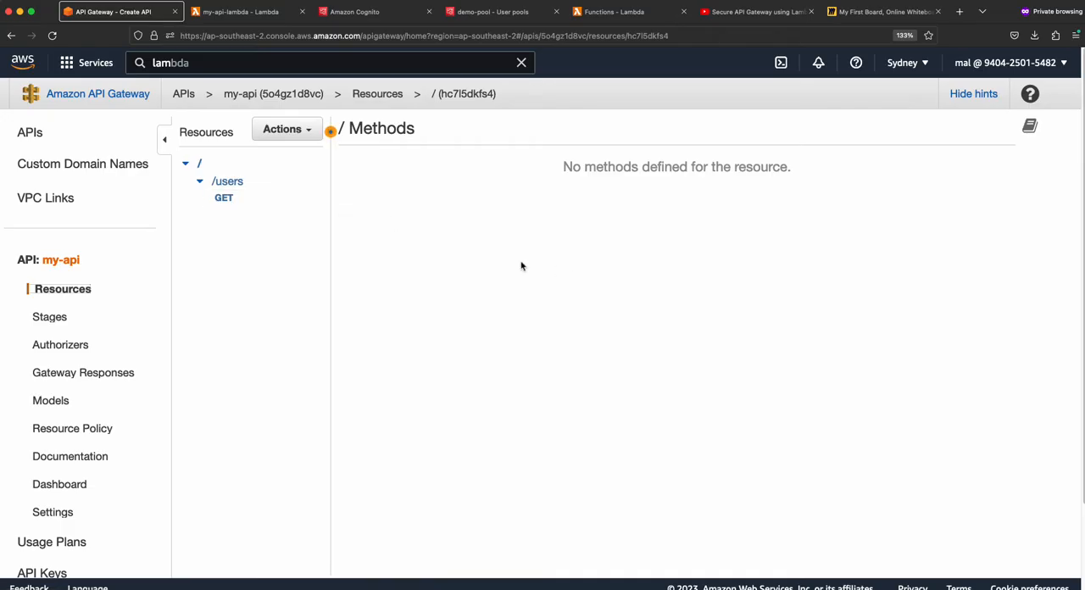
{"action": "left_click", "coordinate": [240, 201]}
{"action": "left_click", "coordinate": [310, 131]}
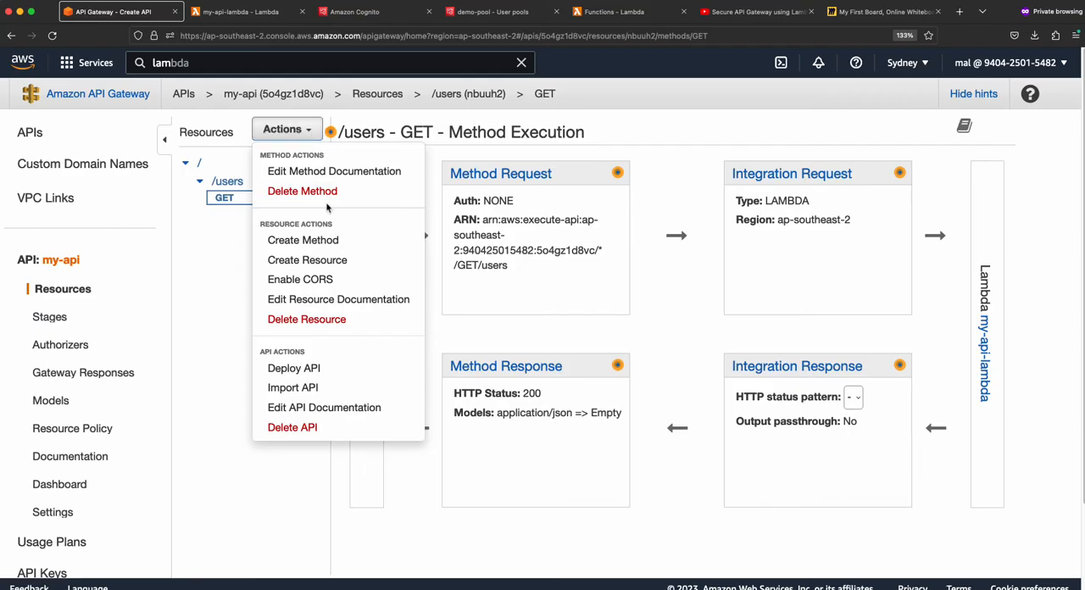
{"action": "left_click", "coordinate": [314, 370]}
{"action": "left_click", "coordinate": [674, 203]}
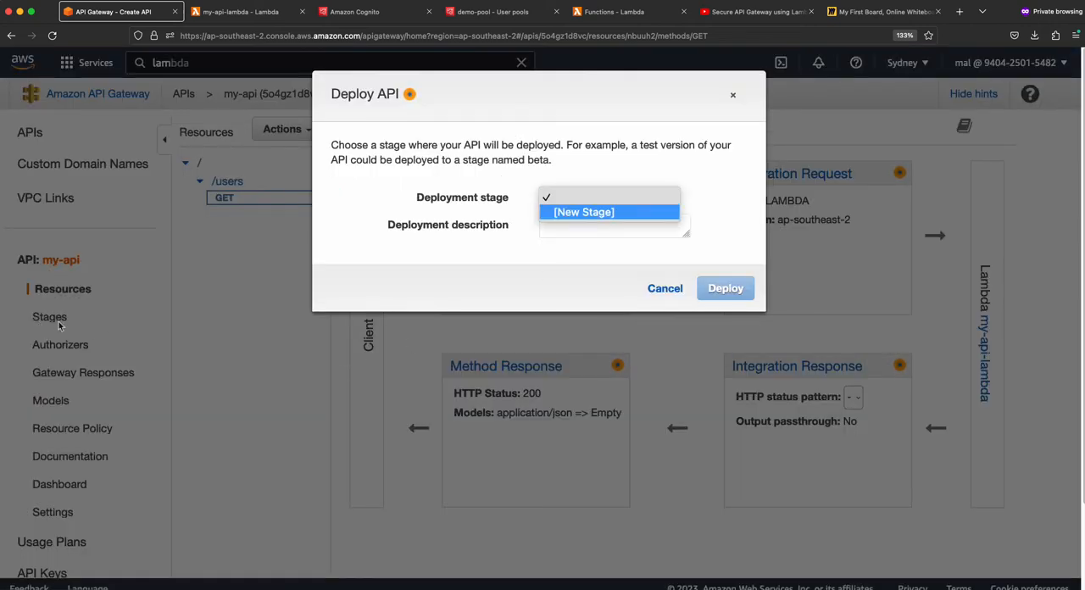
{"action": "left_click", "coordinate": [596, 212]}
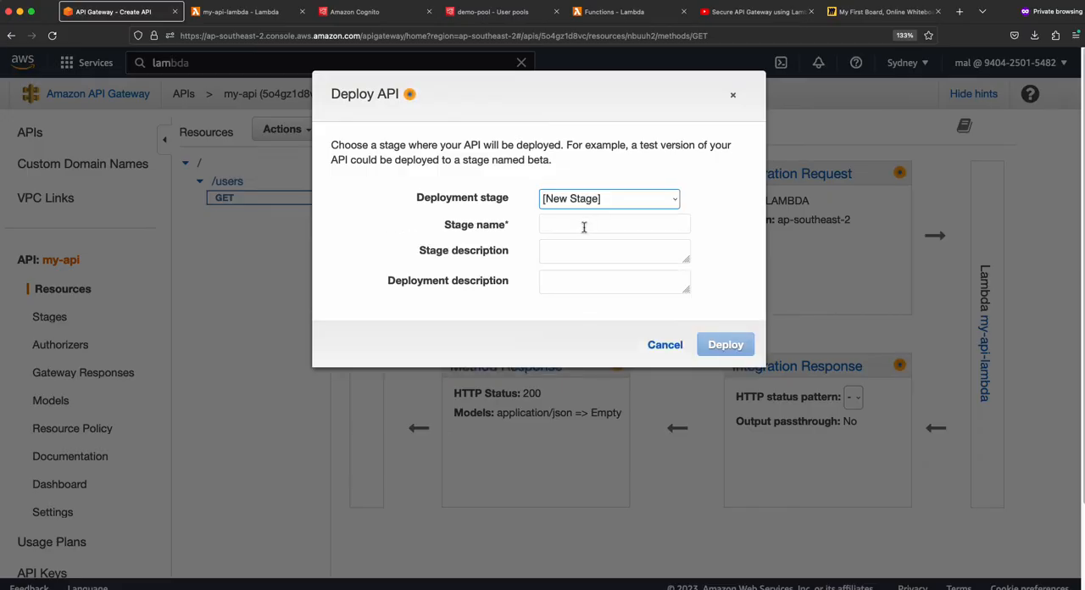
{"action": "left_click", "coordinate": [582, 224]}
{"action": "type", "text": "dev"}
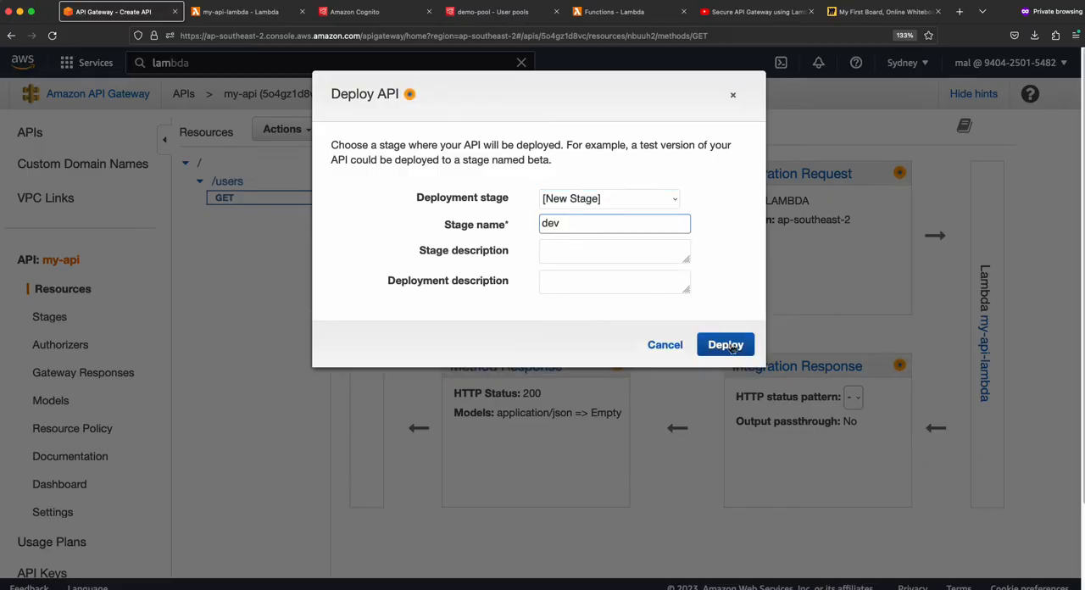
{"action": "left_click", "coordinate": [727, 345]}
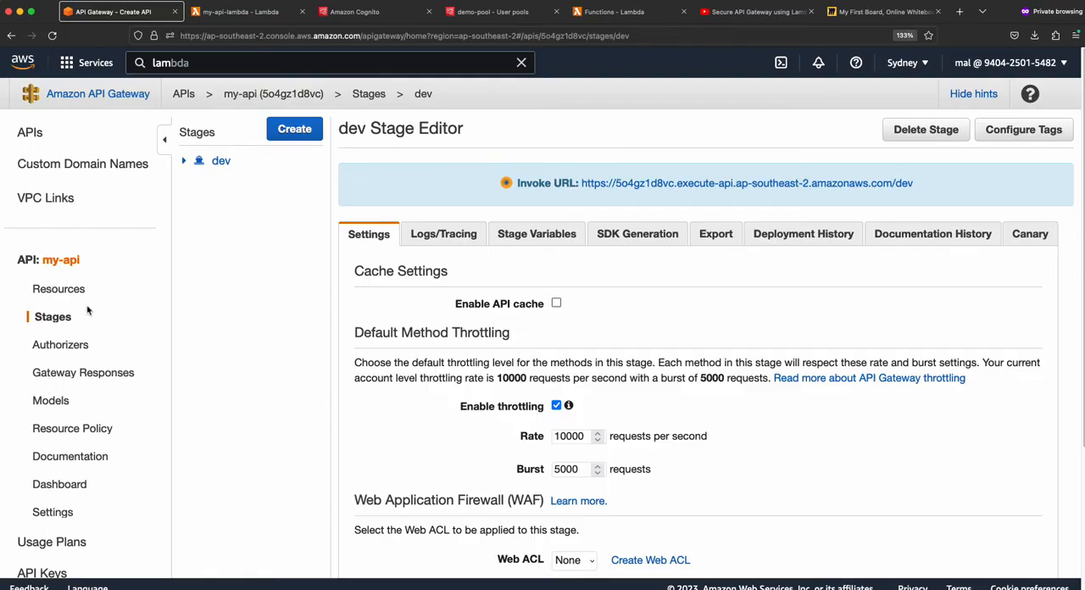
- Expand the dev stage down to the GET method of /users and copy its invoke URL
{"action": "left_click", "coordinate": [53, 317]}
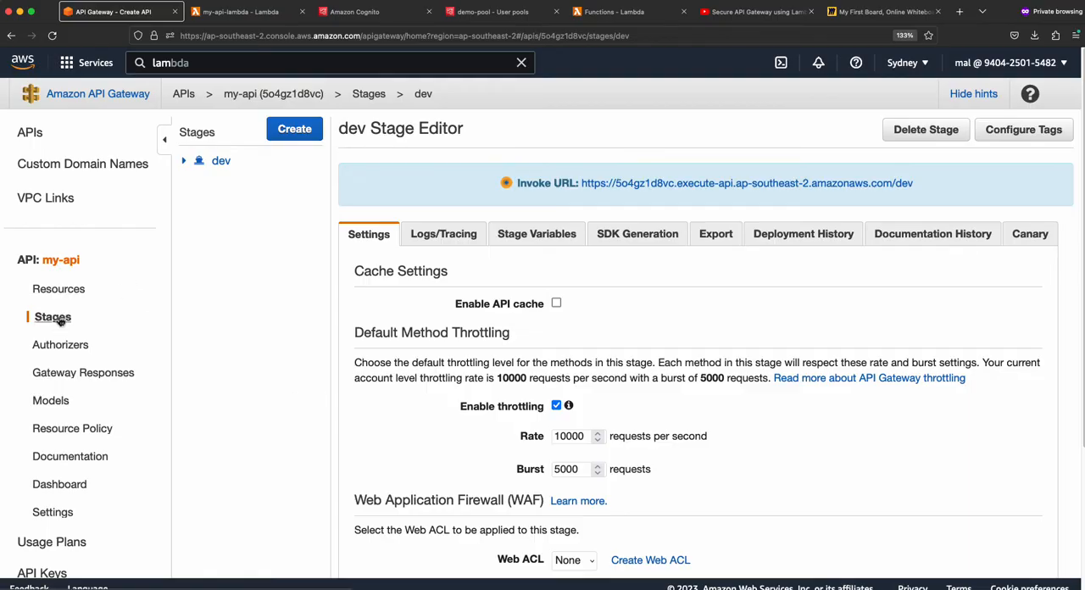
{"action": "left_click", "coordinate": [185, 164]}
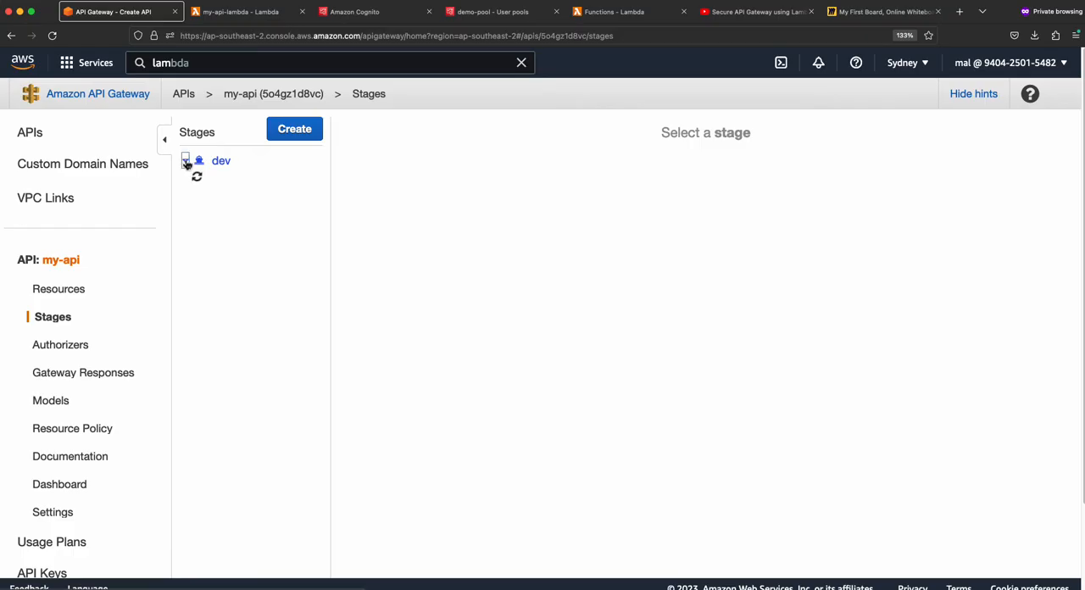
{"action": "left_click", "coordinate": [233, 212]}
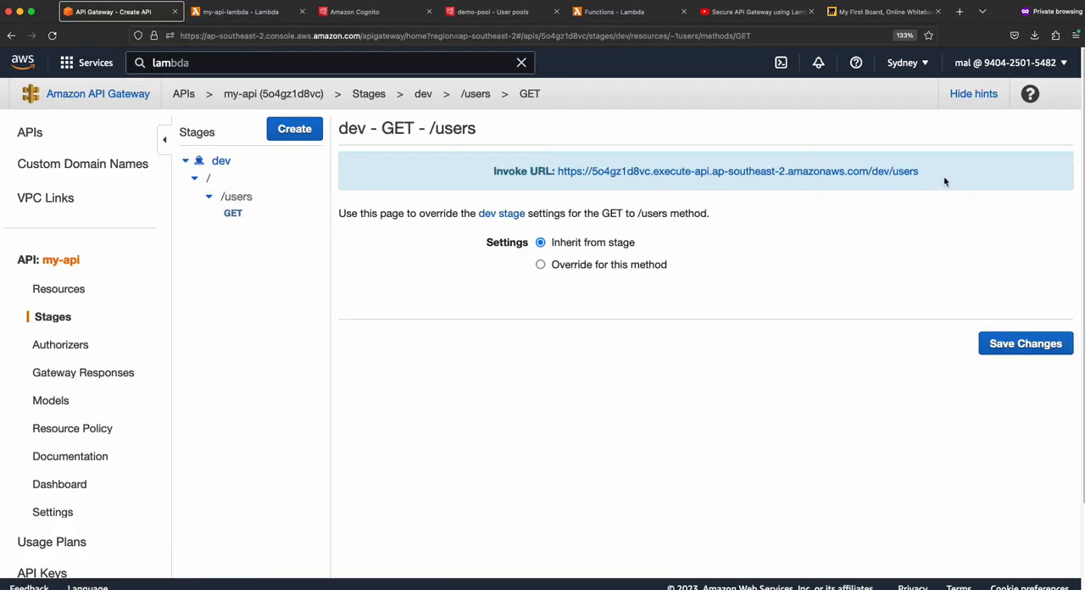
{"action": "left_click_drag", "start_coordinate": [934, 178], "coordinate": [559, 178]}
{"action": "key", "text": "ctrl+c"}
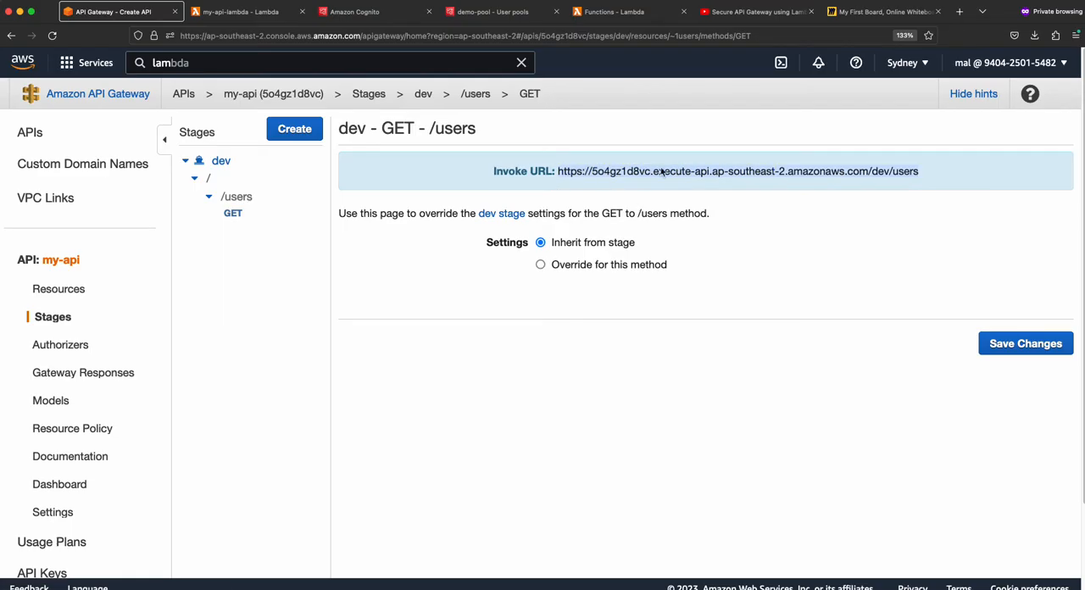
- Open the copied /dev/users invoke URL in a new browser tab, enlarge the page and examine the JSON response
{"action": "left_click", "coordinate": [960, 12]}
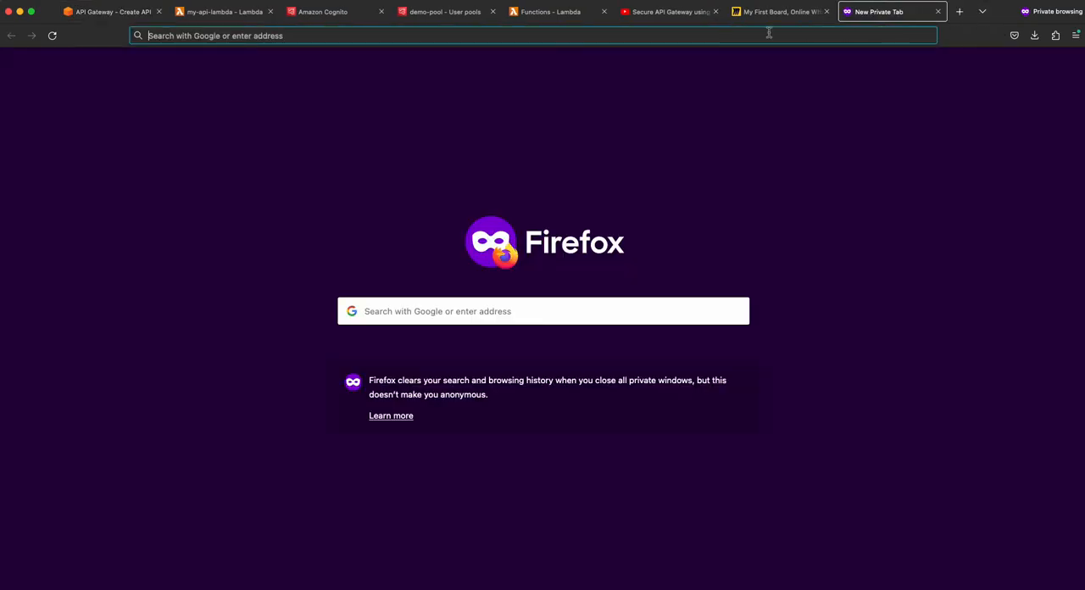
{"action": "left_click", "coordinate": [743, 33]}
{"action": "key", "text": "ctrl+v"}
{"action": "key", "text": "Return"}
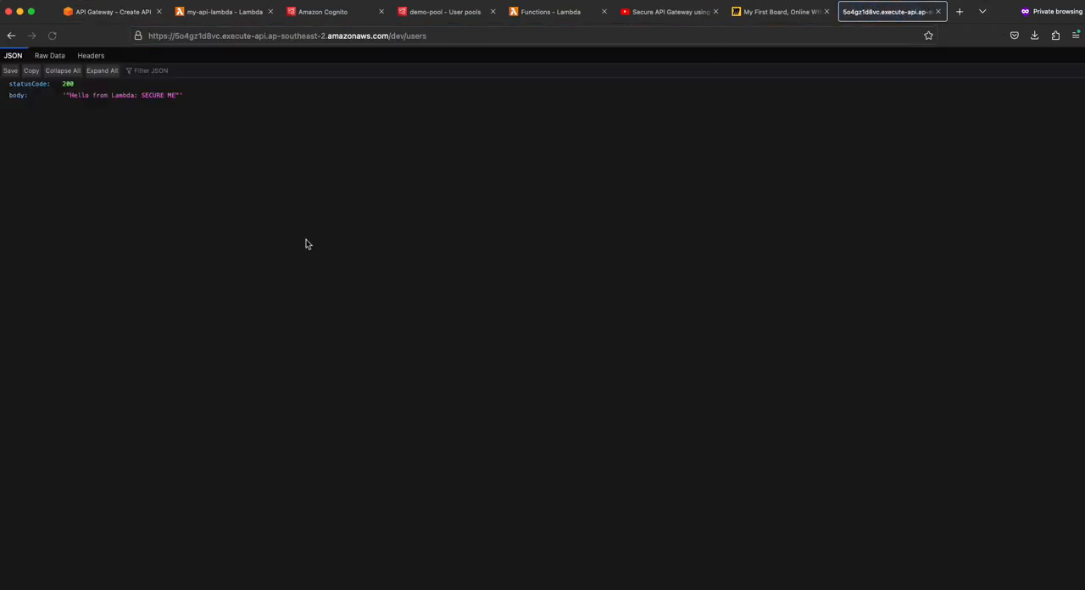
{"action": "key", "text": "super+equal"}
{"action": "key", "text": "super+equal"}
{"action": "key", "text": "super+equal"}
{"action": "key", "text": "super+equal"}
{"action": "key", "text": "super+equal"}
{"action": "key", "text": "super+equal"}
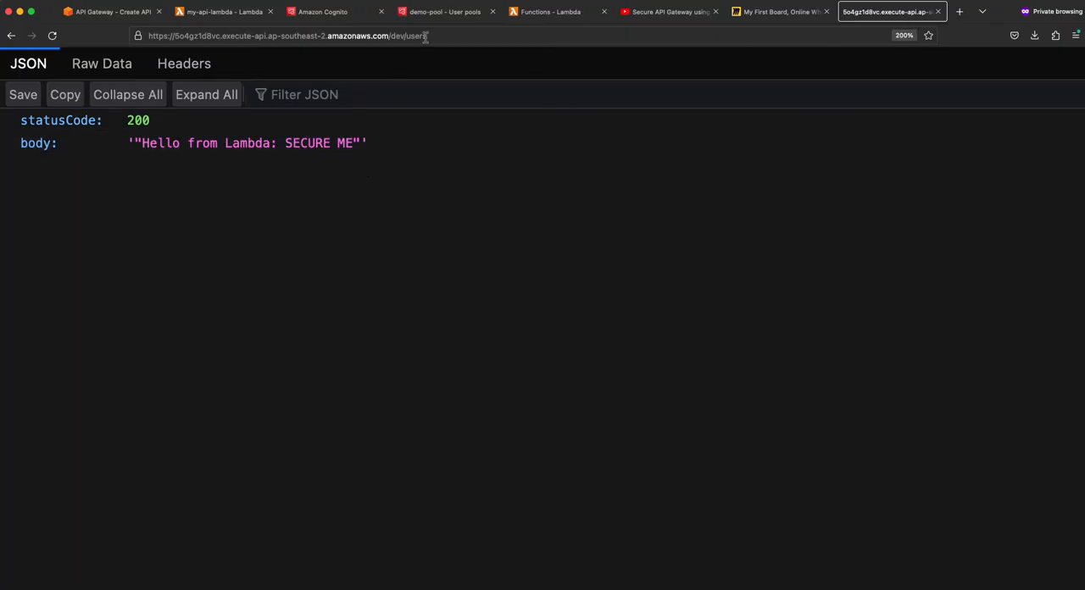
{"action": "left_click_drag", "start_coordinate": [425, 36], "coordinate": [140, 38]}
{"action": "key", "text": "super+c"}
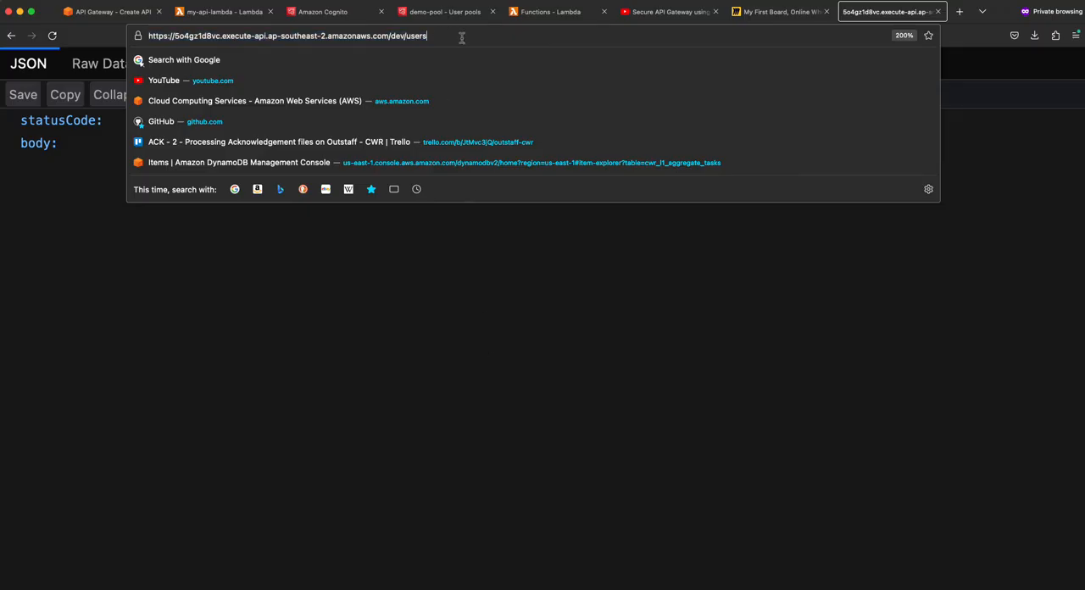
{"action": "left_click", "coordinate": [499, 365]}
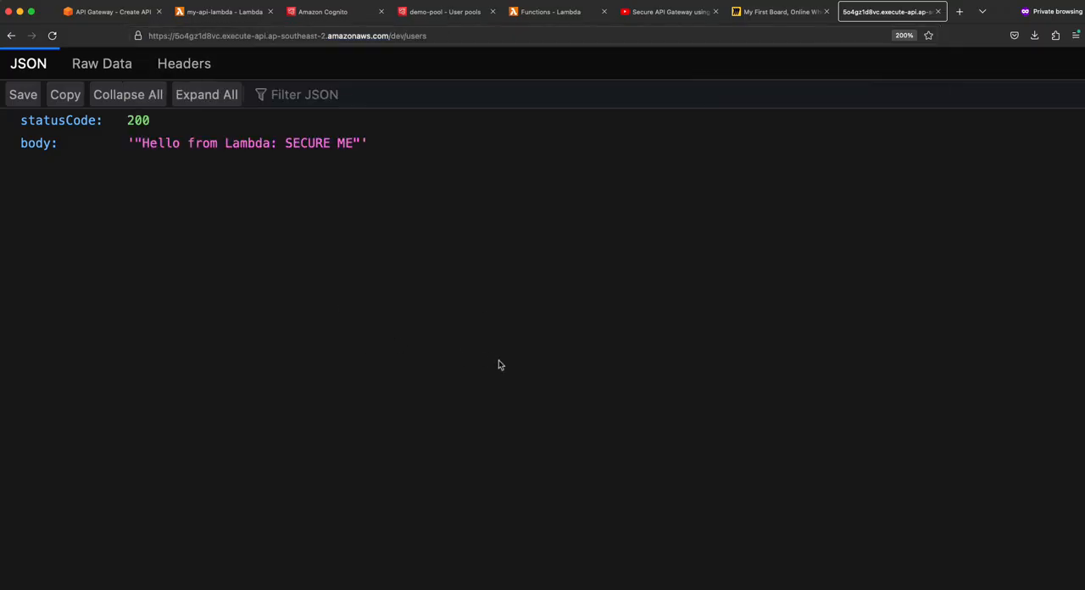
- Close the response page and open the authorizers of my-api in API Gateway
{"action": "left_click", "coordinate": [939, 11]}
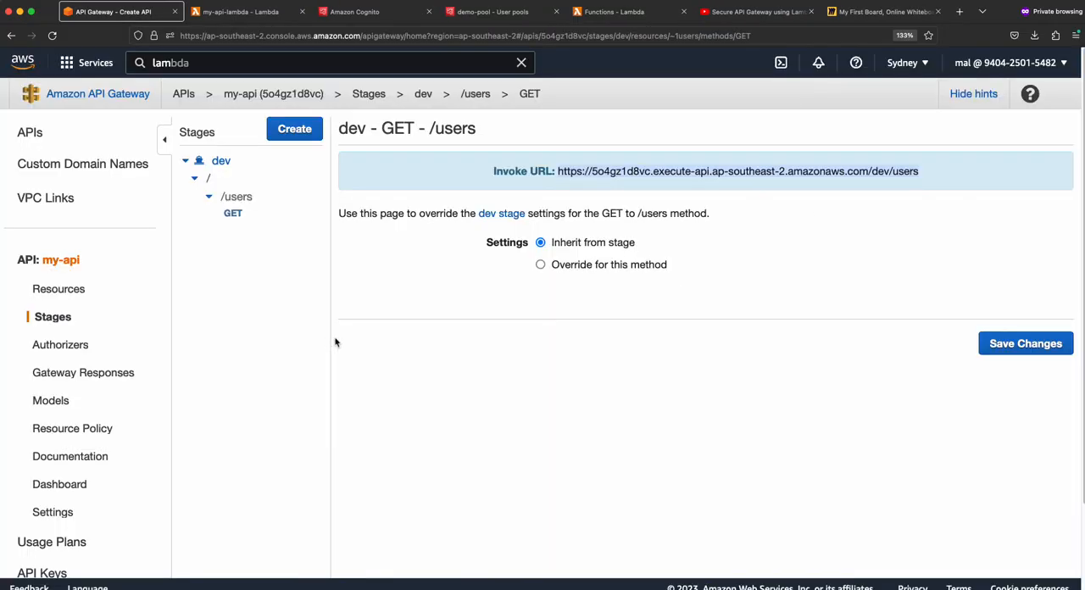
{"action": "left_click", "coordinate": [63, 349]}
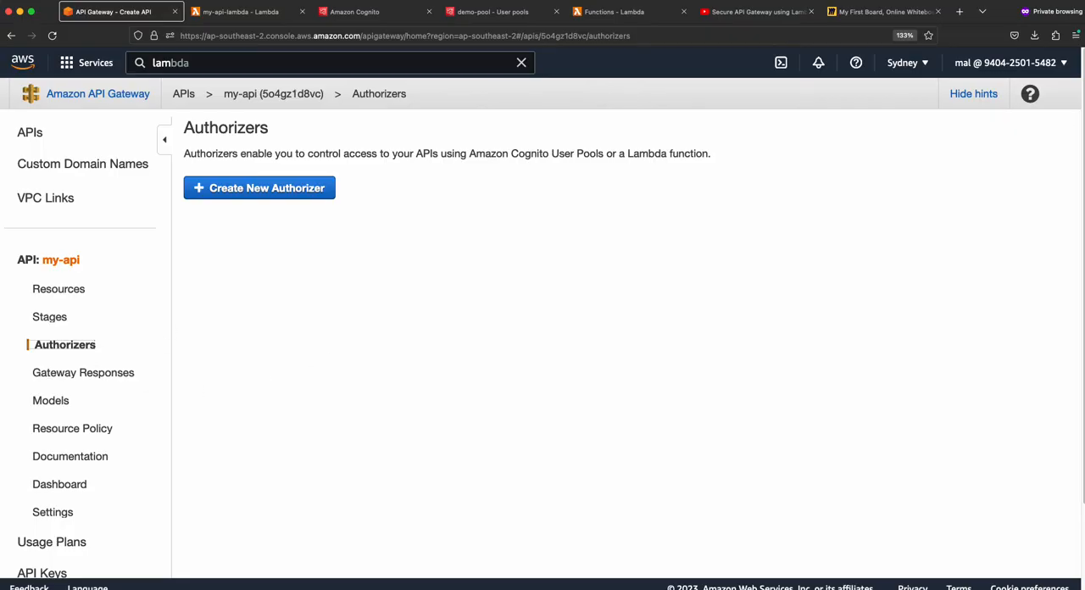
- Switch to Insomnia, paste the /dev/users invoke URL into the my-api users GET request, send it and review the response
{"action": "key", "text": "super+Tab"}
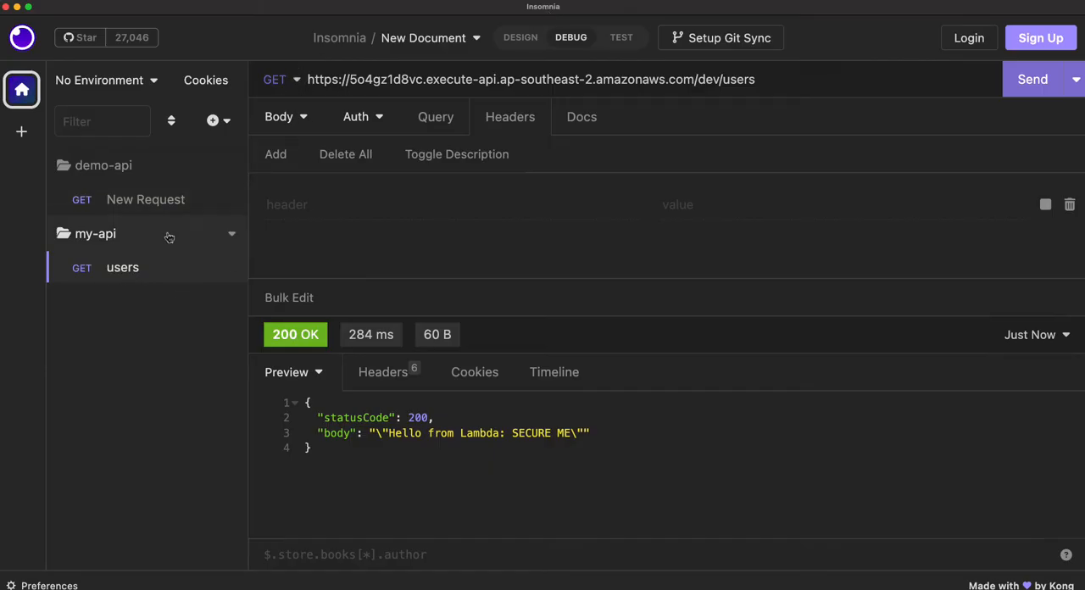
{"action": "left_click_drag", "start_coordinate": [775, 83], "coordinate": [312, 92]}
{"action": "key", "text": "super+v"}
{"action": "left_click", "coordinate": [1019, 82]}
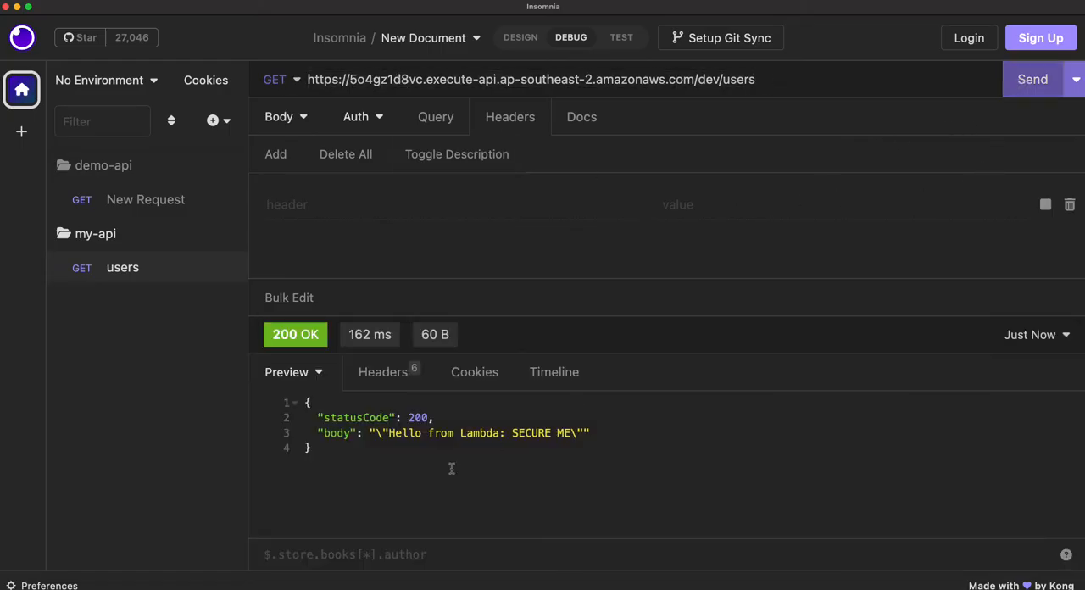
{"action": "key", "text": "super+a"}
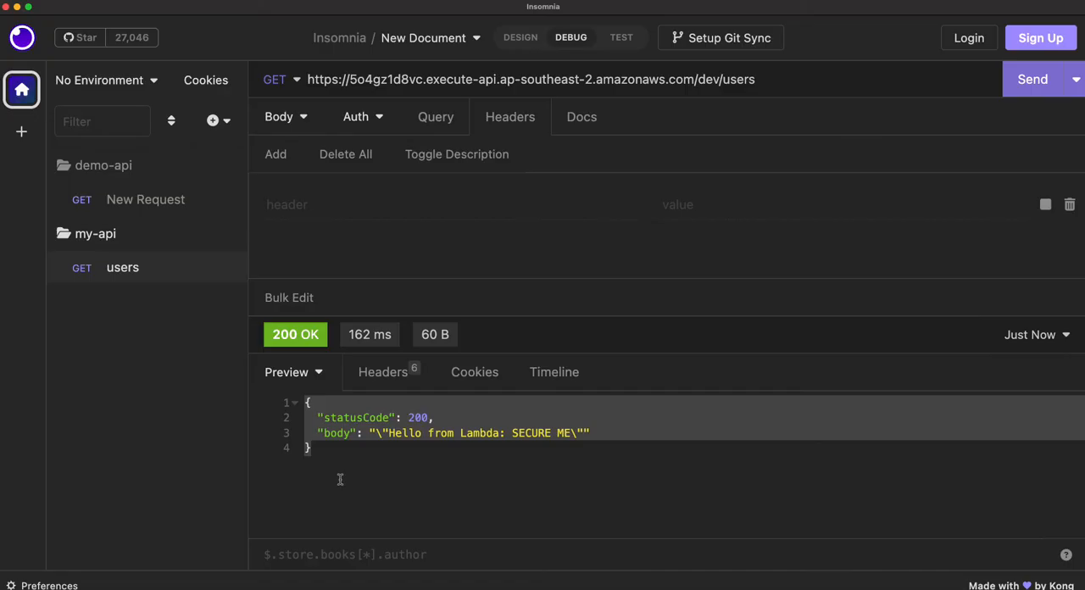
- Switch back to API Gateway in the browser and start a new Cognito-type authorizer for my-api named my-api-cognito-authorizer
{"action": "key", "text": "super+Tab"}
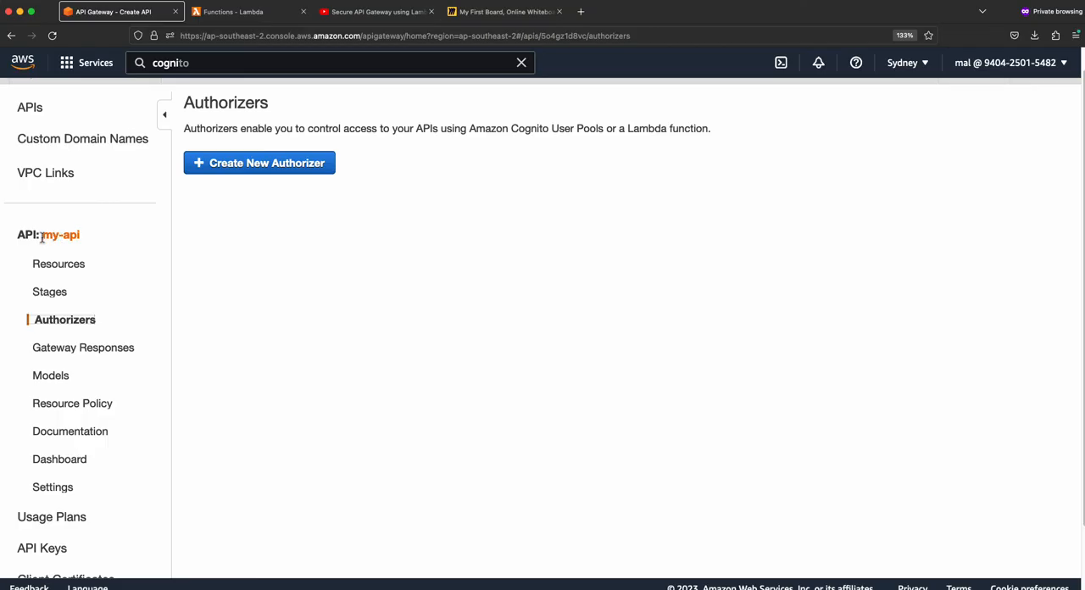
{"action": "left_click_drag", "start_coordinate": [41, 238], "coordinate": [98, 246]}
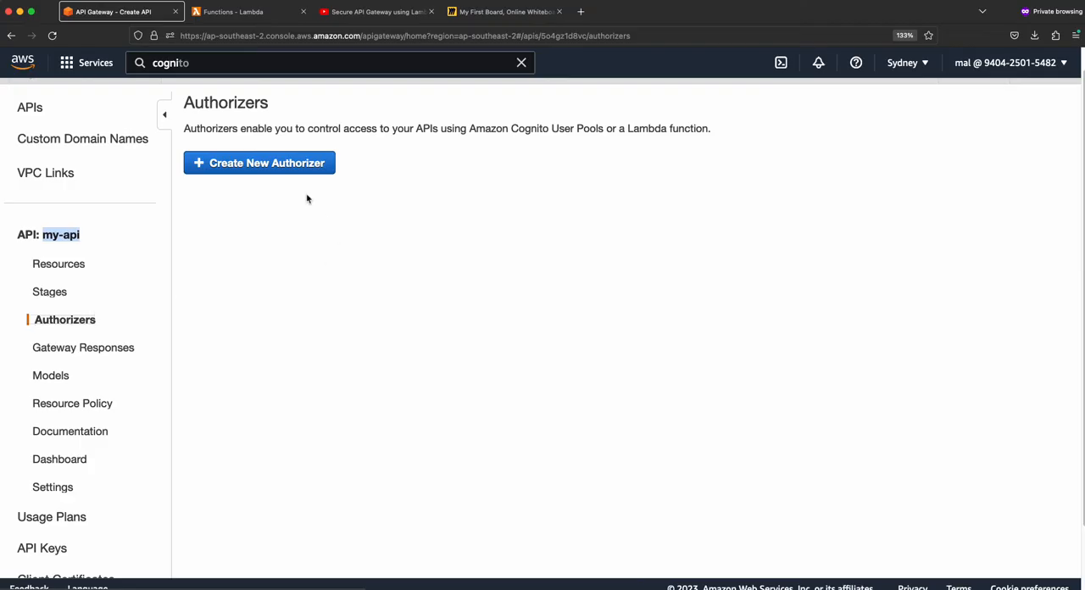
{"action": "left_click", "coordinate": [289, 165]}
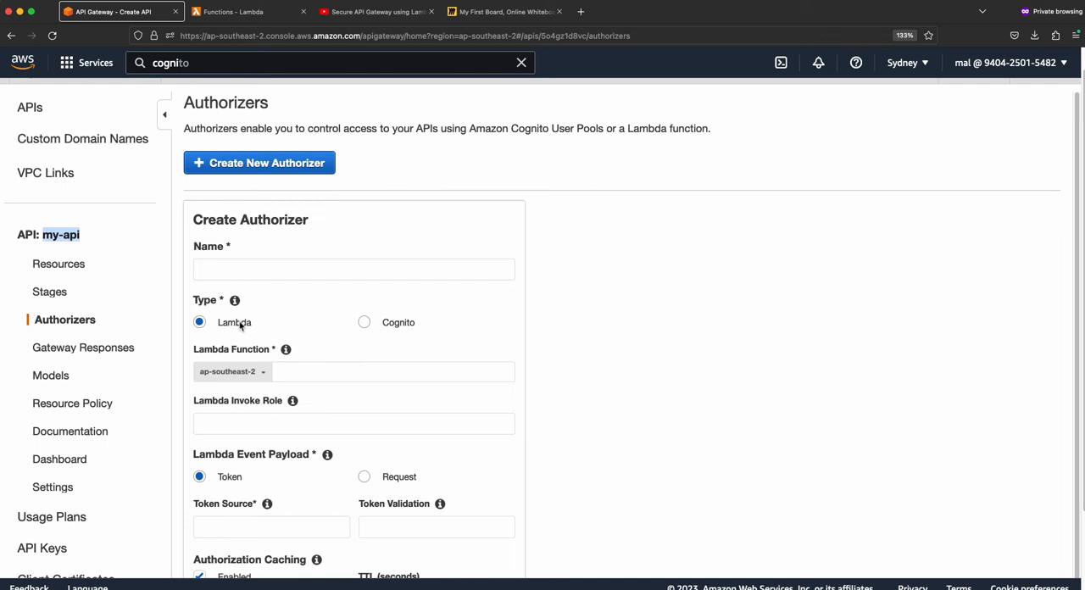
{"action": "left_click", "coordinate": [364, 323]}
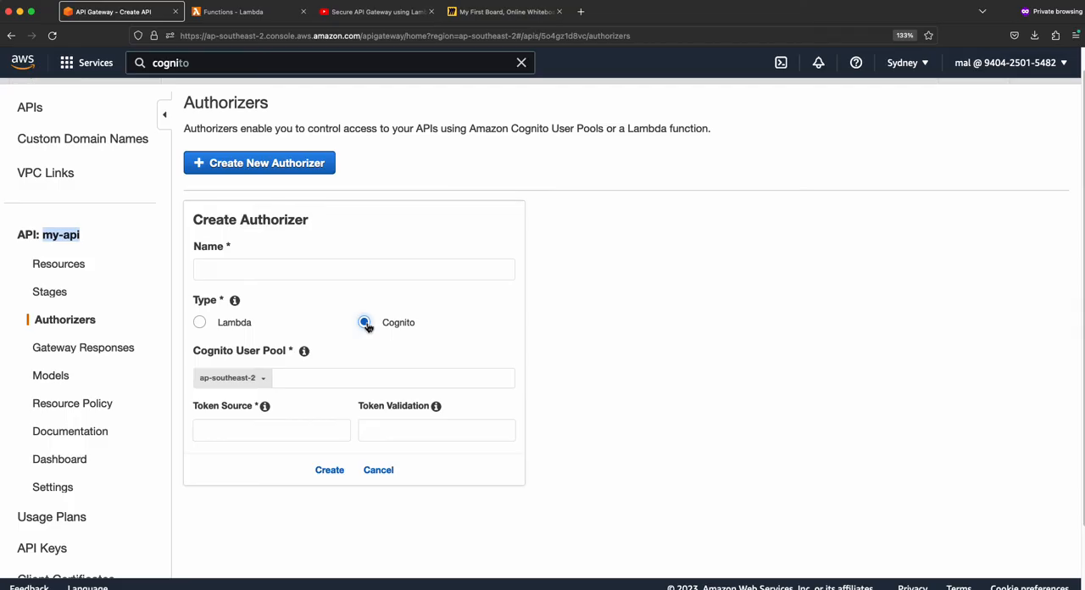
{"action": "left_click", "coordinate": [264, 268]}
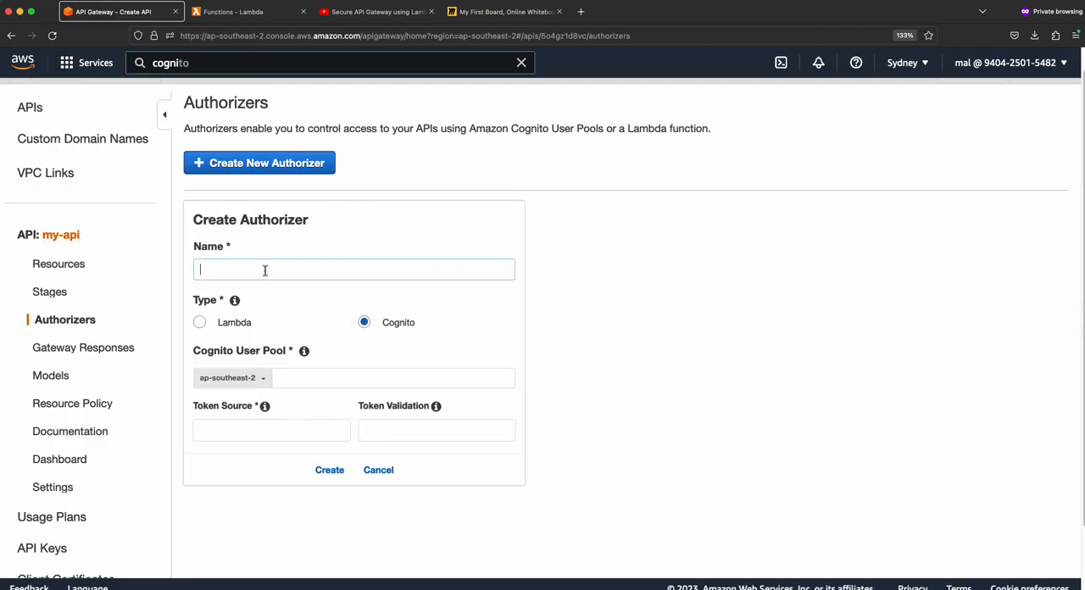
{"action": "type", "text": "my-api-cognito-authorizer"}
{"action": "left_click", "coordinate": [621, 331]}
- Set the authorizer's token source to auth-token and check which Cognito user pools can be chosen, leaving the pool empty
{"action": "scroll", "coordinate": [610, 362], "scroll_direction": "down", "scroll_amount": 2}
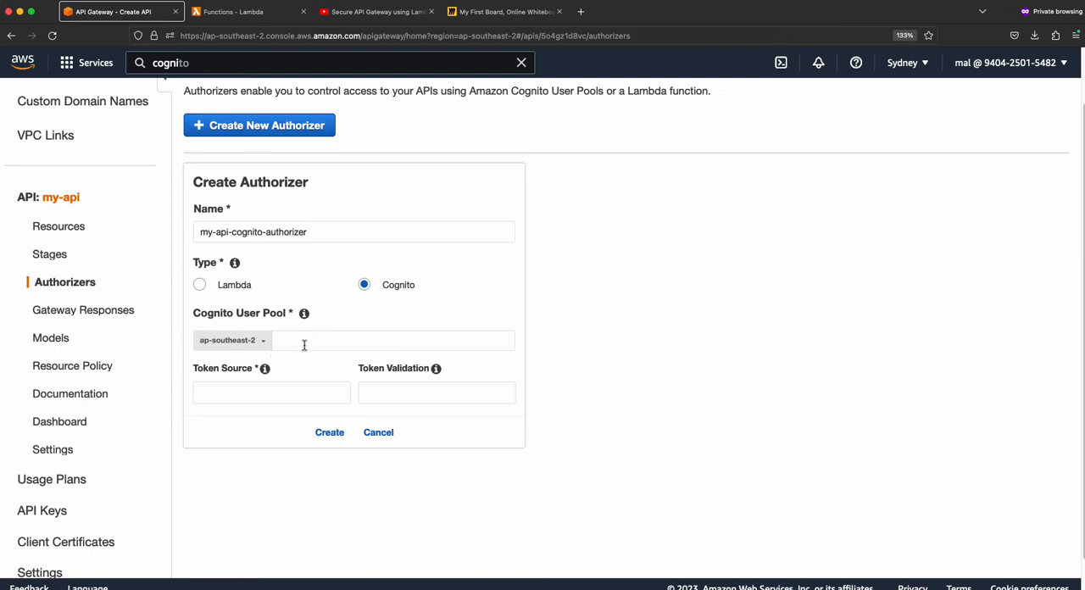
{"action": "left_click", "coordinate": [251, 398]}
{"action": "type", "text": "au"}
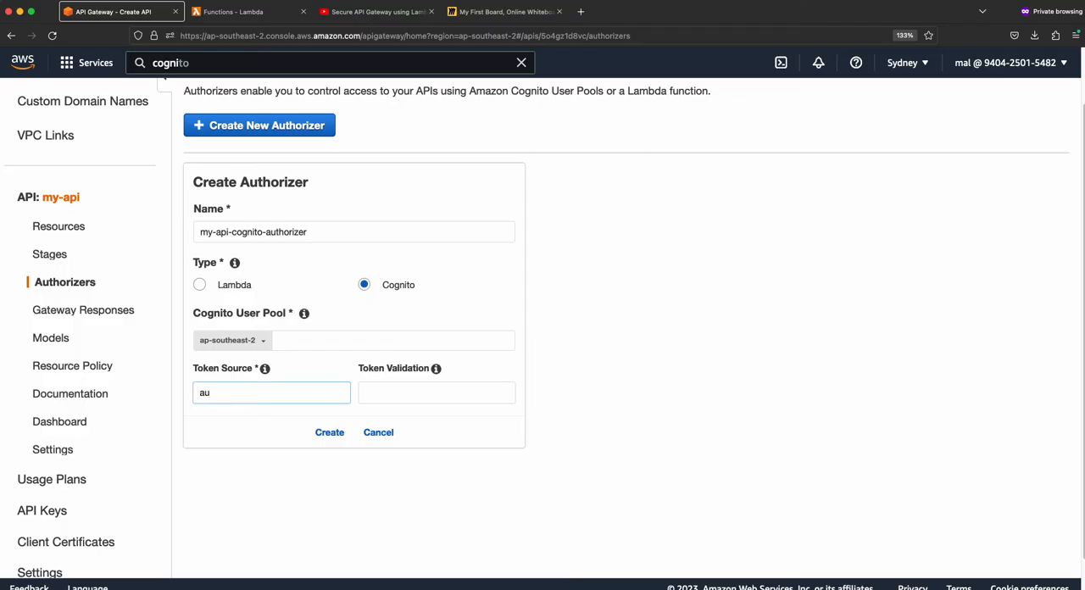
{"action": "type", "text": "th-token"}
{"action": "left_click_drag", "start_coordinate": [261, 395], "coordinate": [196, 392]}
{"action": "left_click", "coordinate": [266, 395]}
{"action": "left_click", "coordinate": [298, 341]}
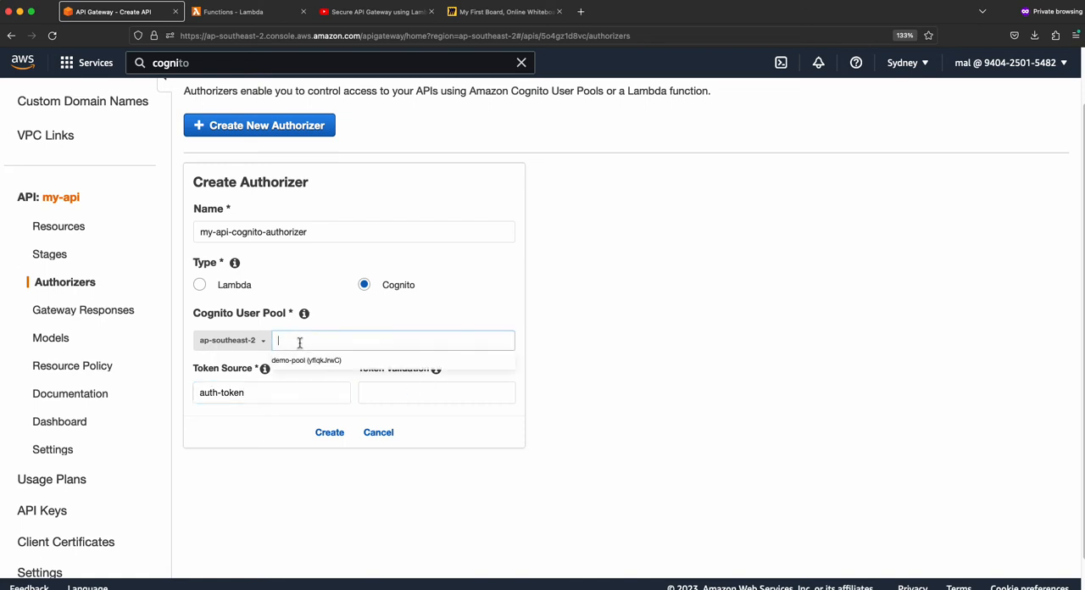
{"action": "left_click", "coordinate": [629, 341]}
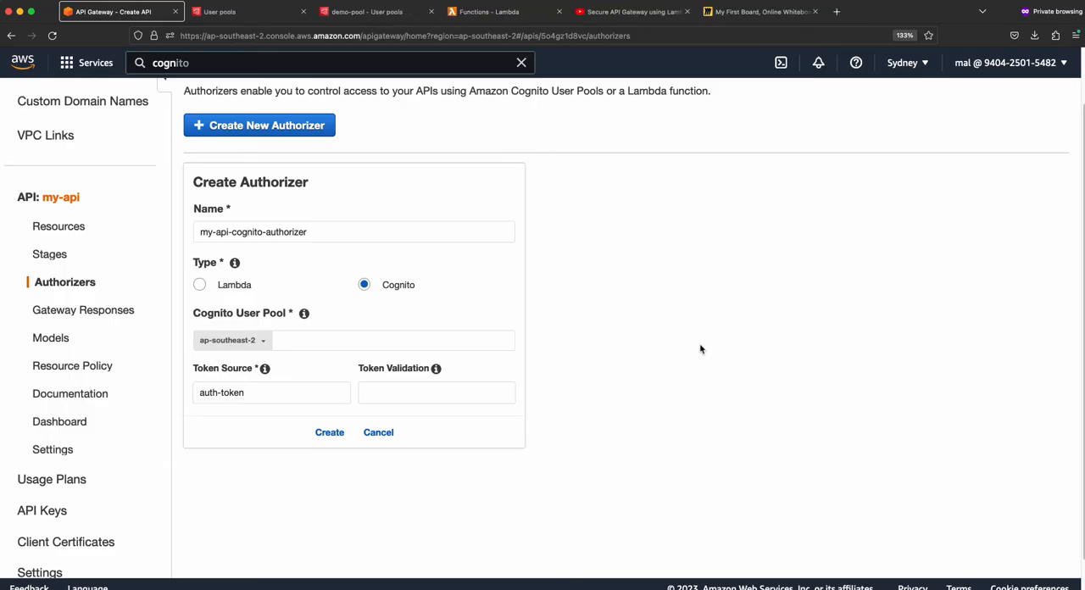
- Search the AWS services for Cognito, open it in a new browser tab and switch to its user pools page
{"action": "left_click", "coordinate": [224, 63]}
{"action": "type", "text": "cognito"}
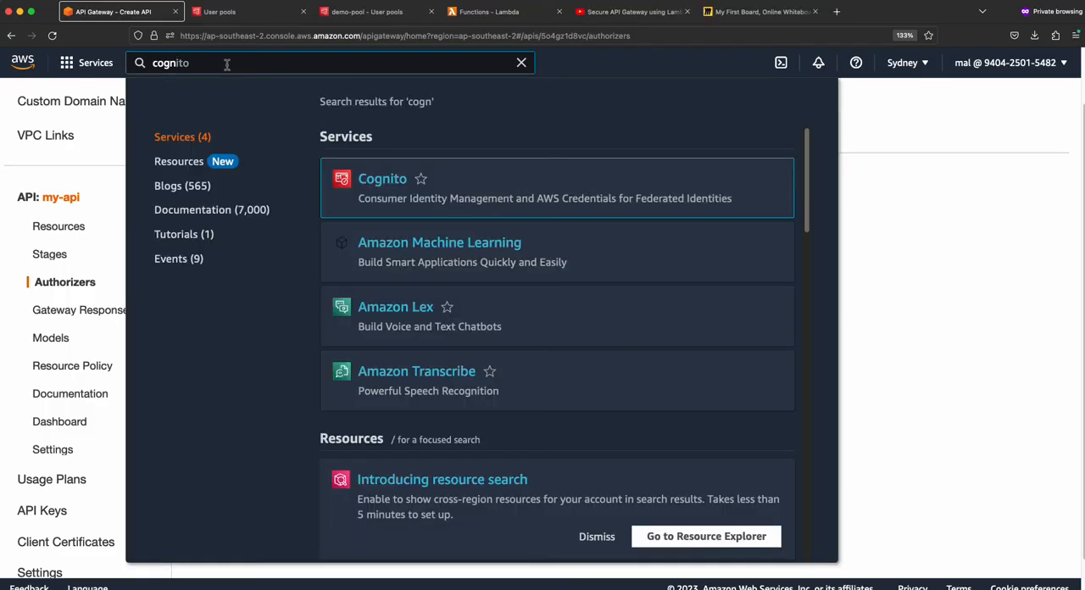
{"action": "key", "text": "BackSpace"}
{"action": "key", "text": "BackSpace"}
{"action": "key", "text": "BackSpace"}
{"action": "key", "text": "BackSpace"}
{"action": "key", "text": "BackSpace"}
{"action": "key", "text": "BackSpace"}
{"action": "key", "text": "BackSpace"}
{"action": "type", "text": "co"}
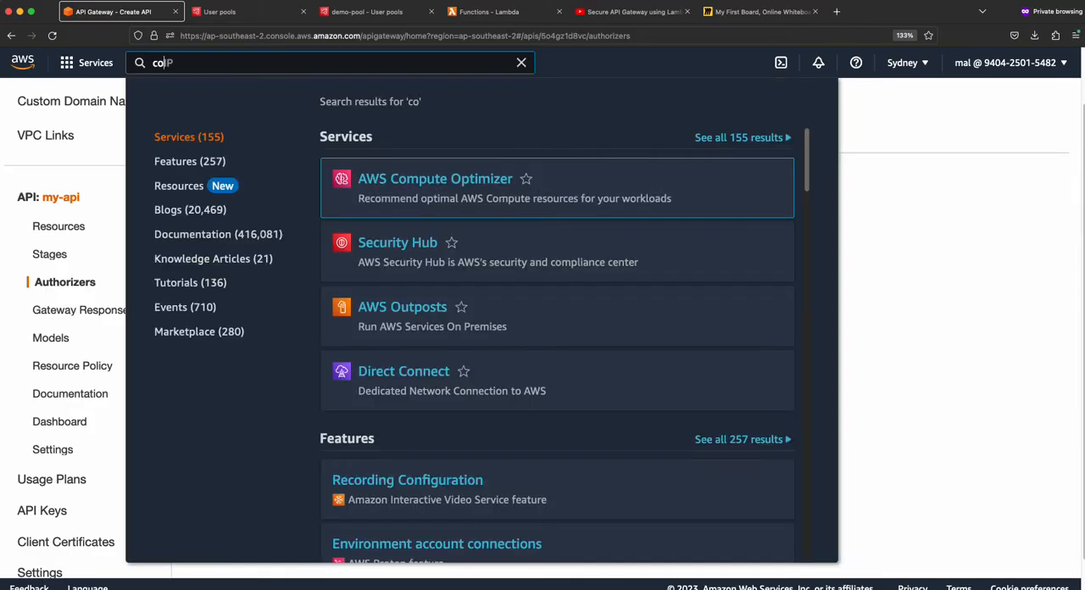
{"action": "type", "text": "gnito"}
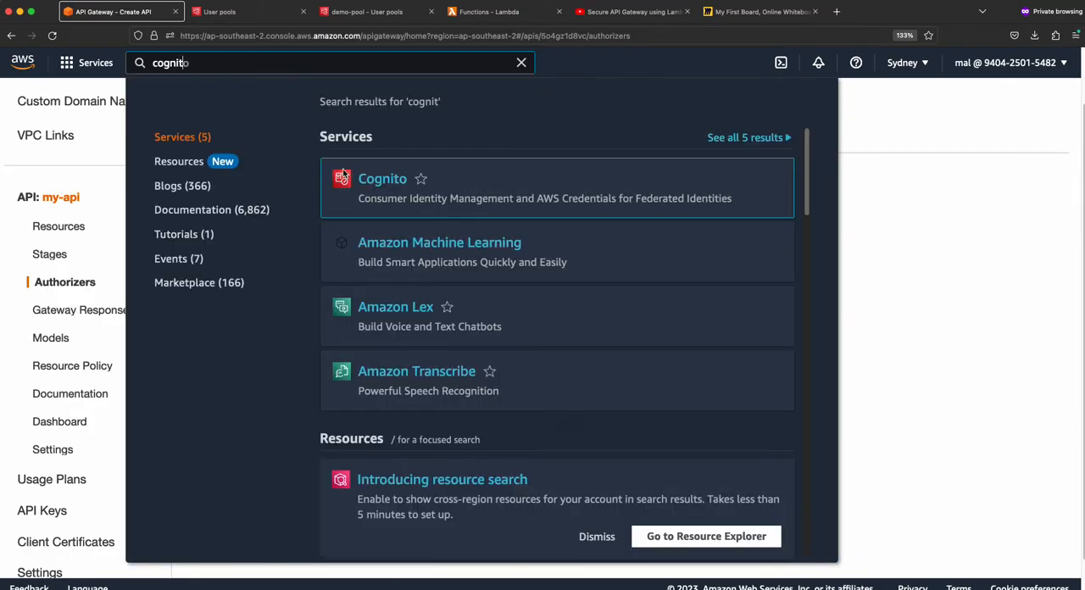
{"action": "right_click", "coordinate": [392, 180]}
{"action": "left_click", "coordinate": [416, 187]}
{"action": "left_click", "coordinate": [908, 234]}
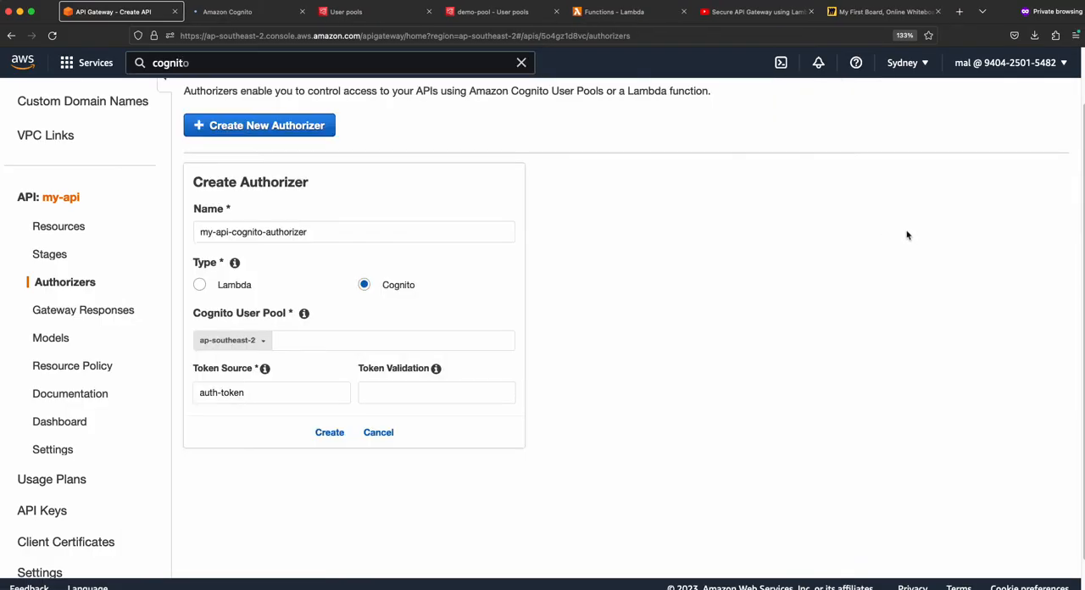
{"action": "left_click", "coordinate": [250, 15]}
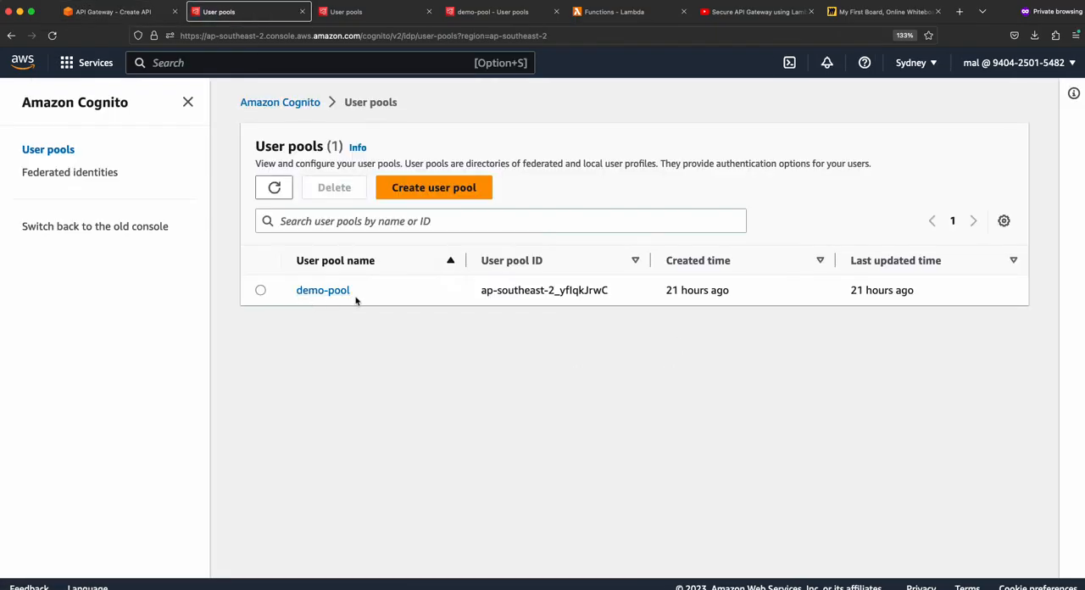
- Start a new user pool with User name as sign-in option, allow sign-in with a preferred user name, and continue to the security requirements
{"action": "left_click", "coordinate": [450, 195]}
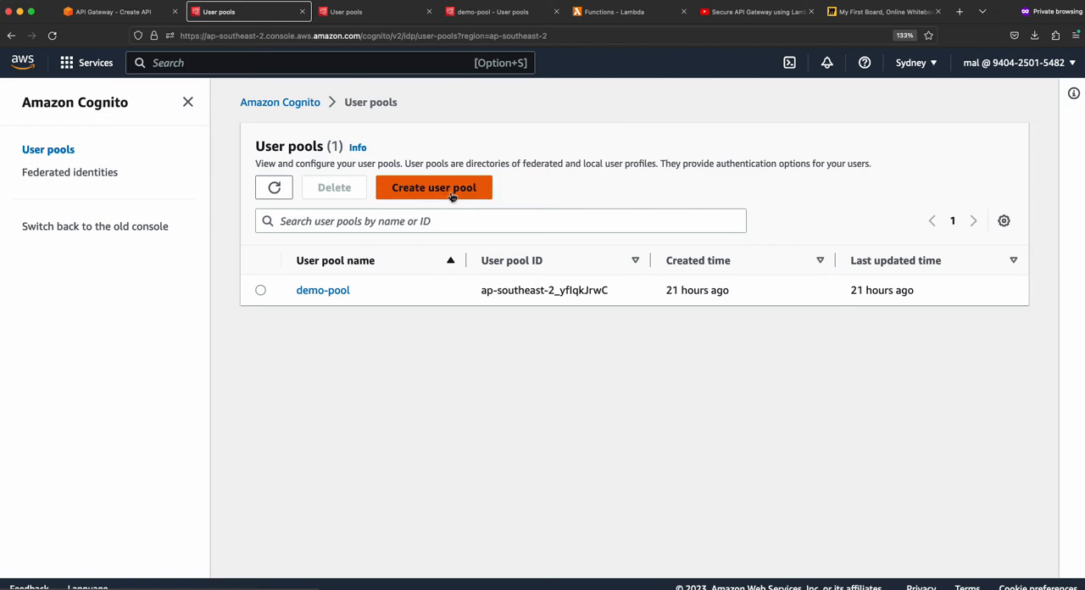
{"action": "scroll", "coordinate": [458, 288], "scroll_direction": "down", "scroll_amount": 2}
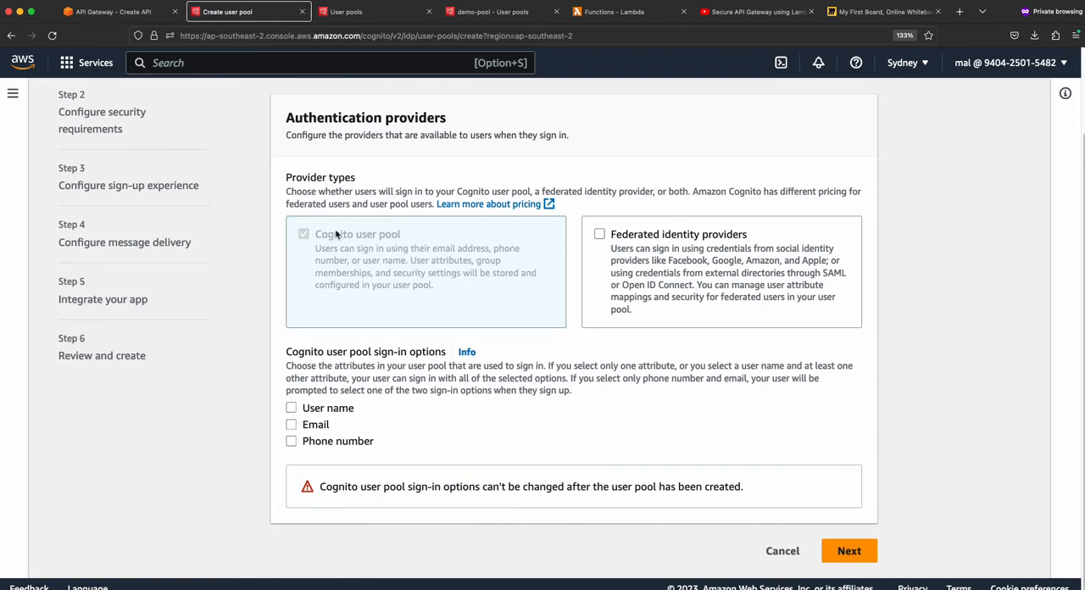
{"action": "scroll", "coordinate": [479, 458], "scroll_direction": "up", "scroll_amount": 2}
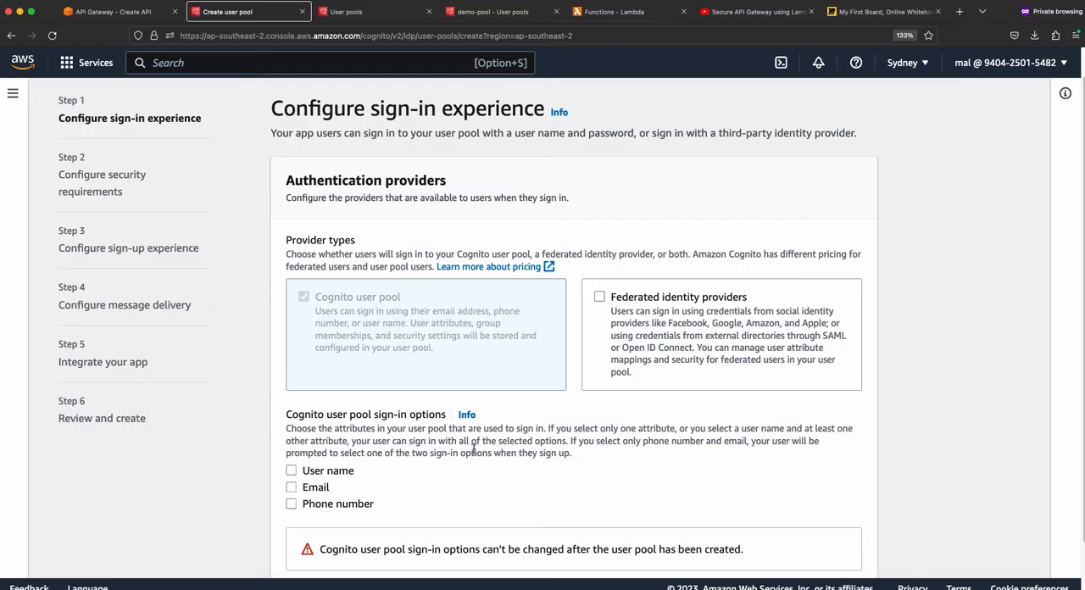
{"action": "scroll", "coordinate": [491, 449], "scroll_direction": "down", "scroll_amount": 2}
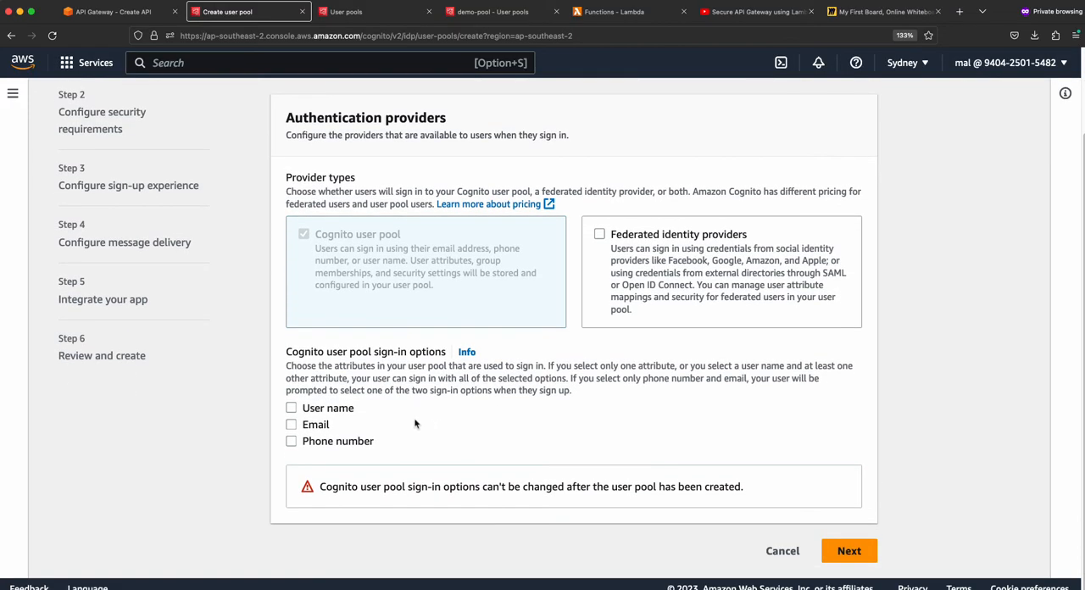
{"action": "left_click", "coordinate": [290, 408]}
{"action": "scroll", "coordinate": [356, 417], "scroll_direction": "down", "scroll_amount": 2}
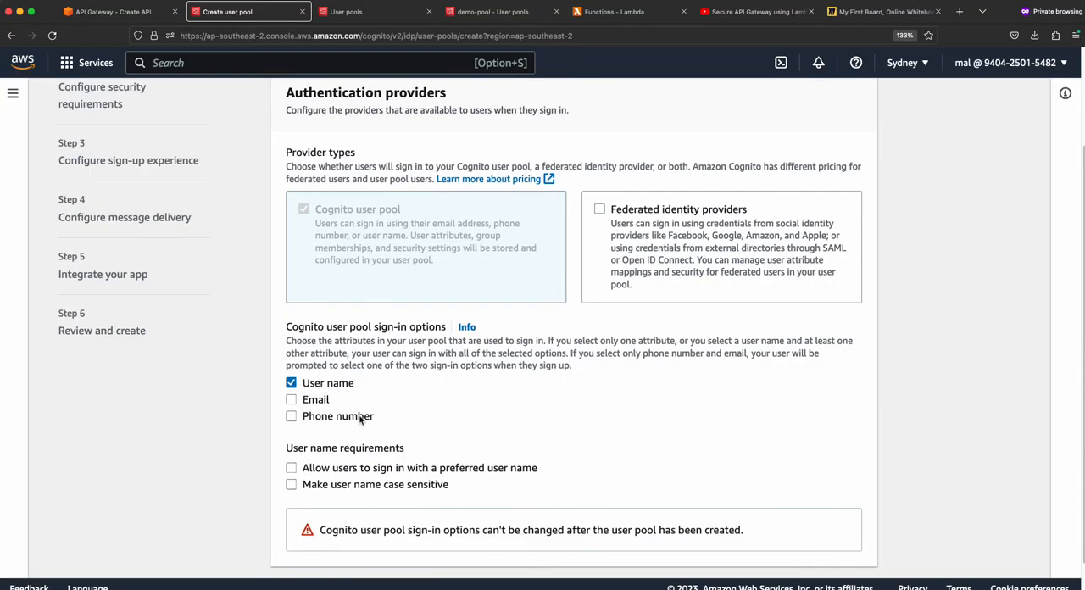
{"action": "left_click", "coordinate": [292, 425]}
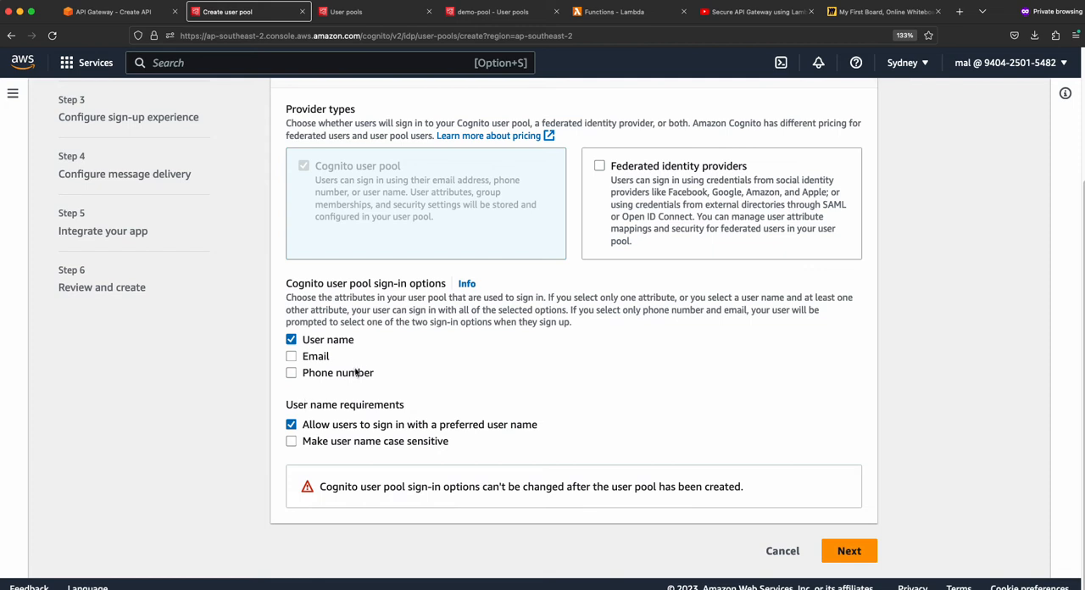
{"action": "left_click", "coordinate": [847, 551]}
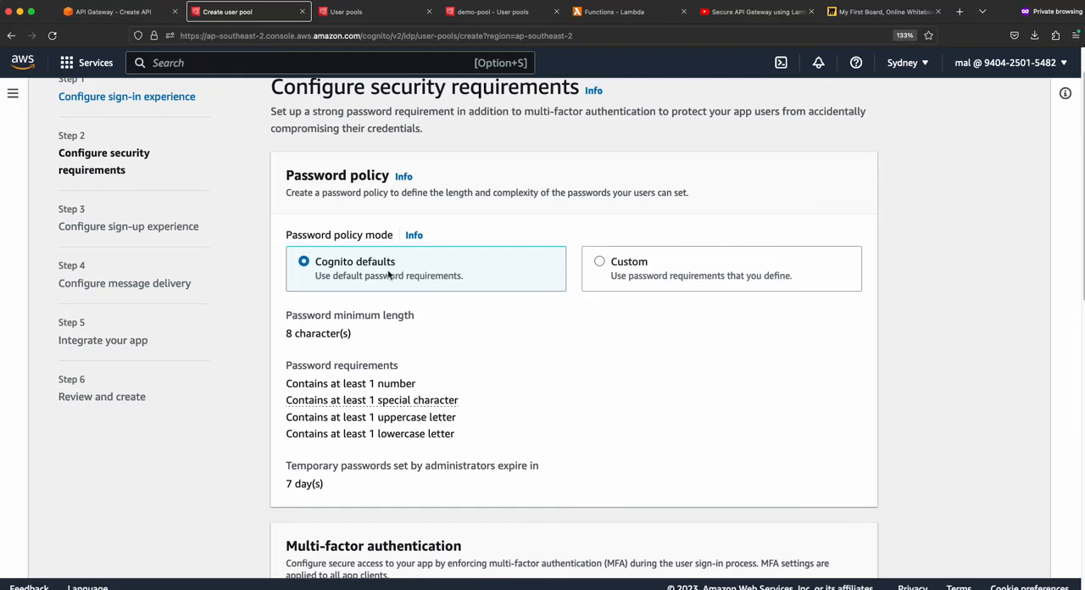
- Keep the Cognito default password policy, set MFA enforcement to No MFA, keep email-only account recovery and continue to the sign-up settings
{"action": "scroll", "coordinate": [608, 378], "scroll_direction": "down", "scroll_amount": 1}
{"action": "scroll", "coordinate": [608, 373], "scroll_direction": "down", "scroll_amount": 3}
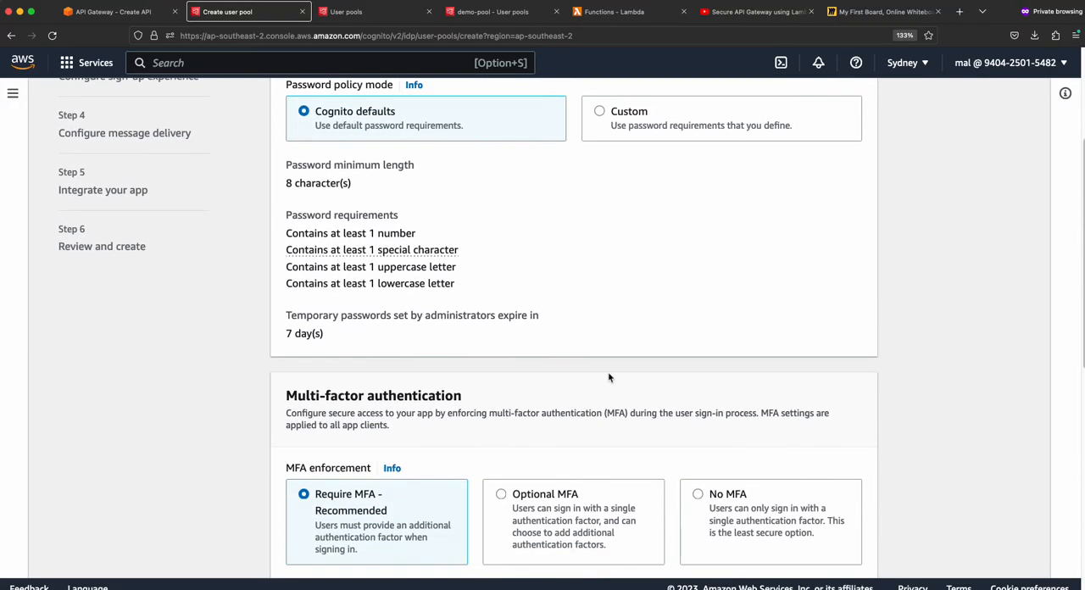
{"action": "scroll", "coordinate": [601, 375], "scroll_direction": "up", "scroll_amount": 3}
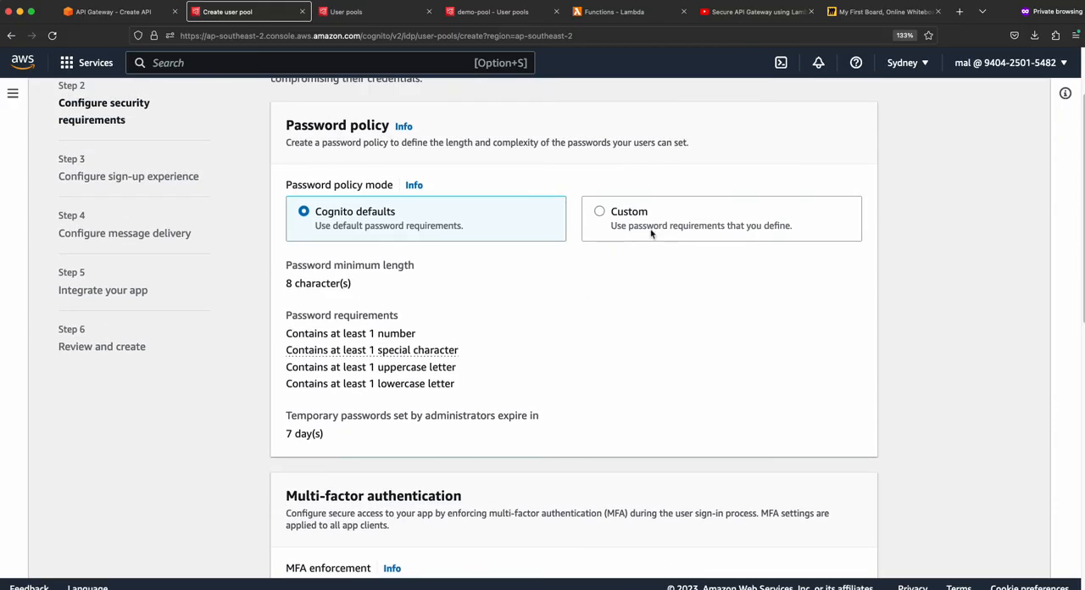
{"action": "scroll", "coordinate": [610, 272], "scroll_direction": "down", "scroll_amount": 6}
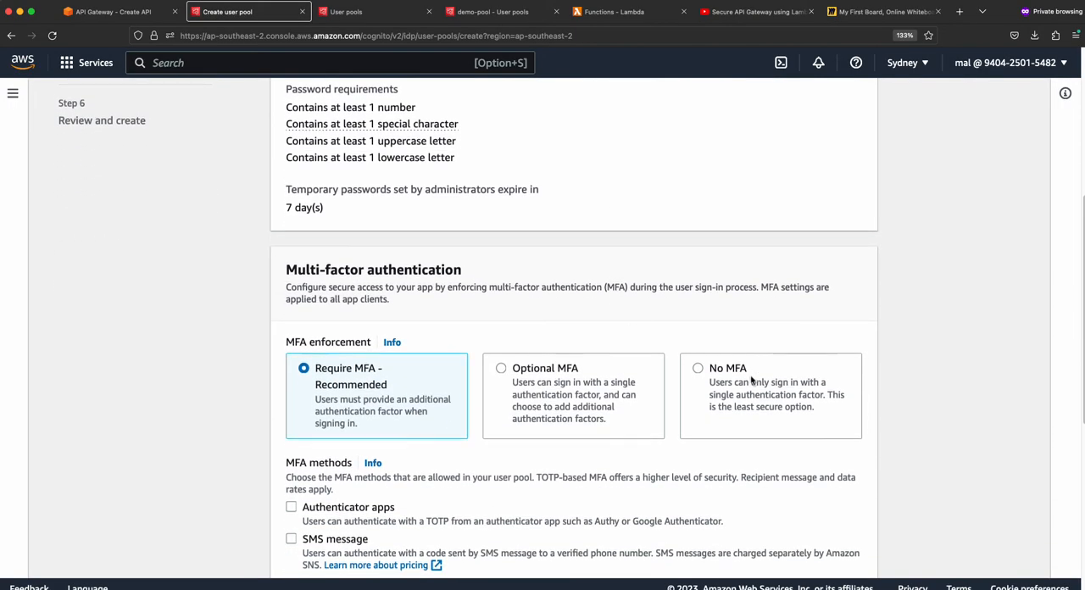
{"action": "scroll", "coordinate": [702, 375], "scroll_direction": "down", "scroll_amount": 1}
{"action": "left_click", "coordinate": [703, 347]}
{"action": "scroll", "coordinate": [728, 373], "scroll_direction": "down", "scroll_amount": 3}
{"action": "scroll", "coordinate": [743, 397], "scroll_direction": "down", "scroll_amount": 2}
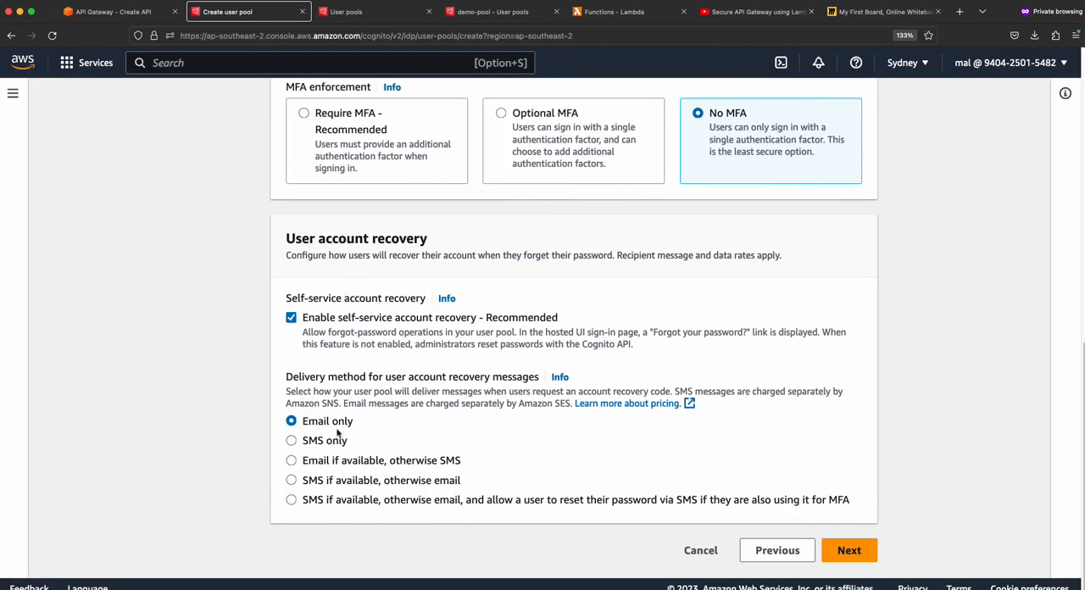
{"action": "left_click", "coordinate": [848, 550]}
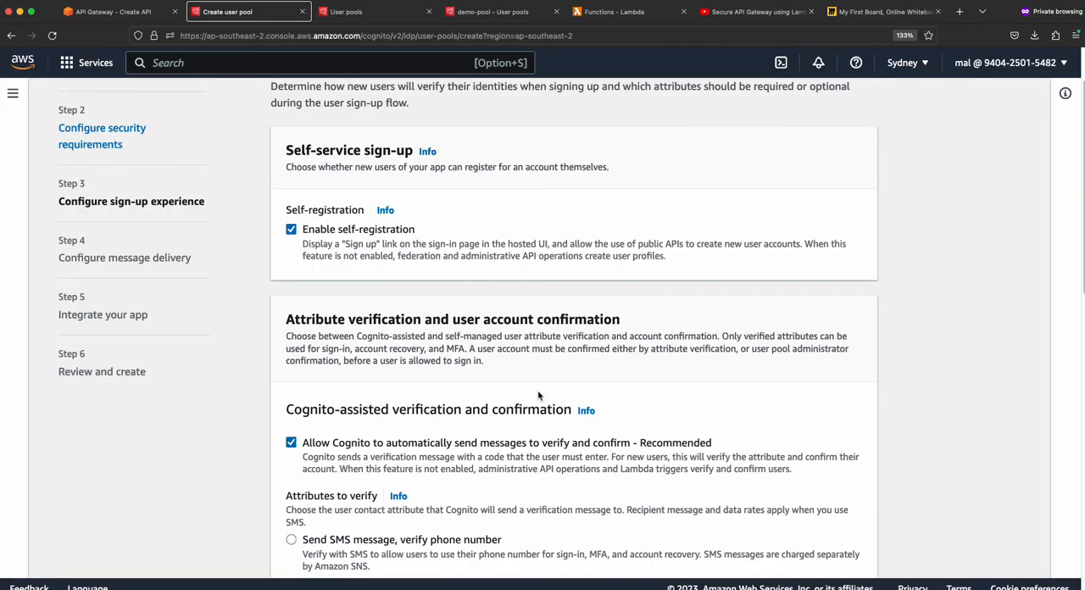
- Review the sign-up settings, keep the defaults without additional required or custom attributes, and continue to message delivery
{"action": "scroll", "coordinate": [537, 396], "scroll_direction": "down", "scroll_amount": 4}
{"action": "scroll", "coordinate": [500, 354], "scroll_direction": "down", "scroll_amount": 3}
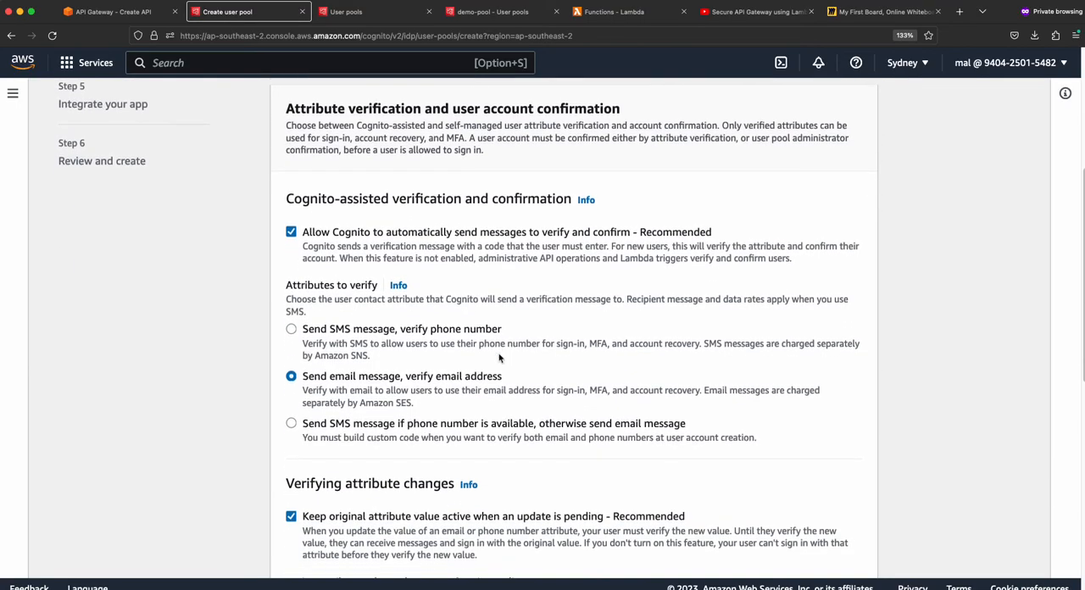
{"action": "scroll", "coordinate": [394, 354], "scroll_direction": "down", "scroll_amount": 6}
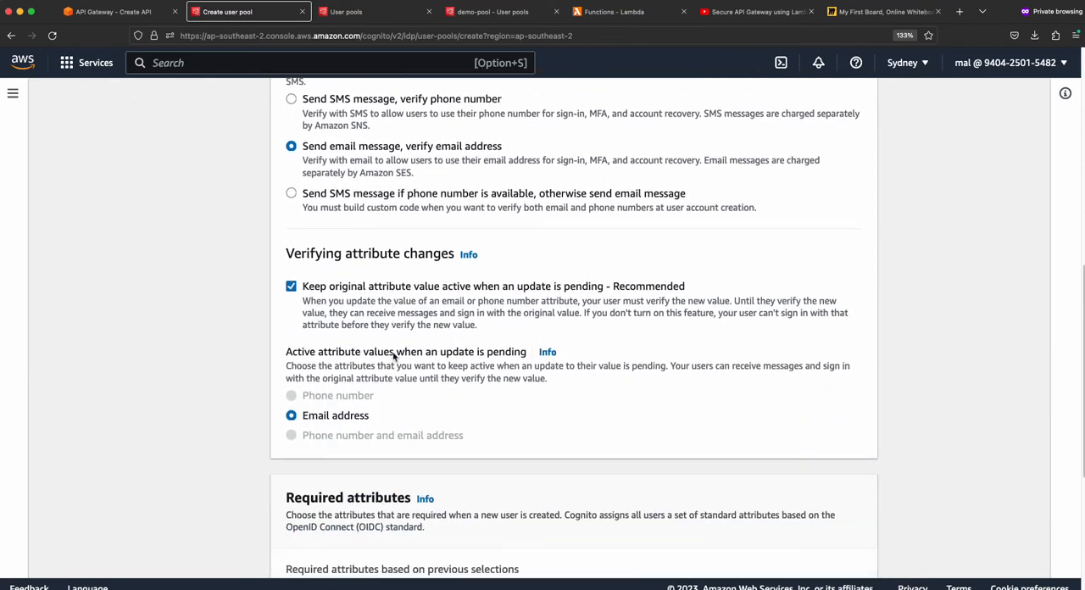
{"action": "scroll", "coordinate": [428, 243], "scroll_direction": "down", "scroll_amount": 3}
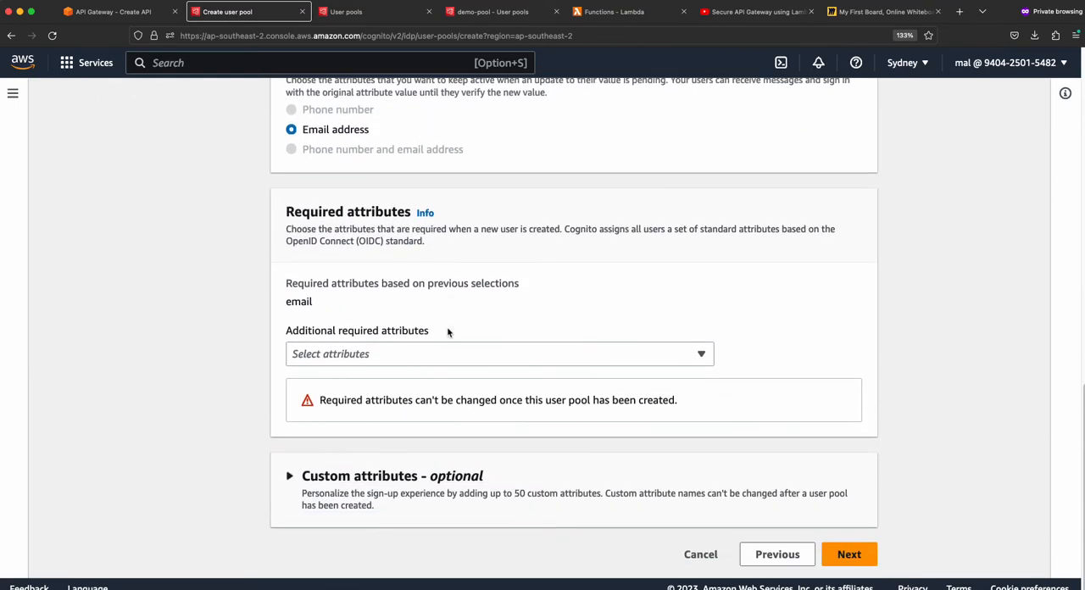
{"action": "left_click", "coordinate": [289, 474]}
{"action": "left_click", "coordinate": [294, 474]}
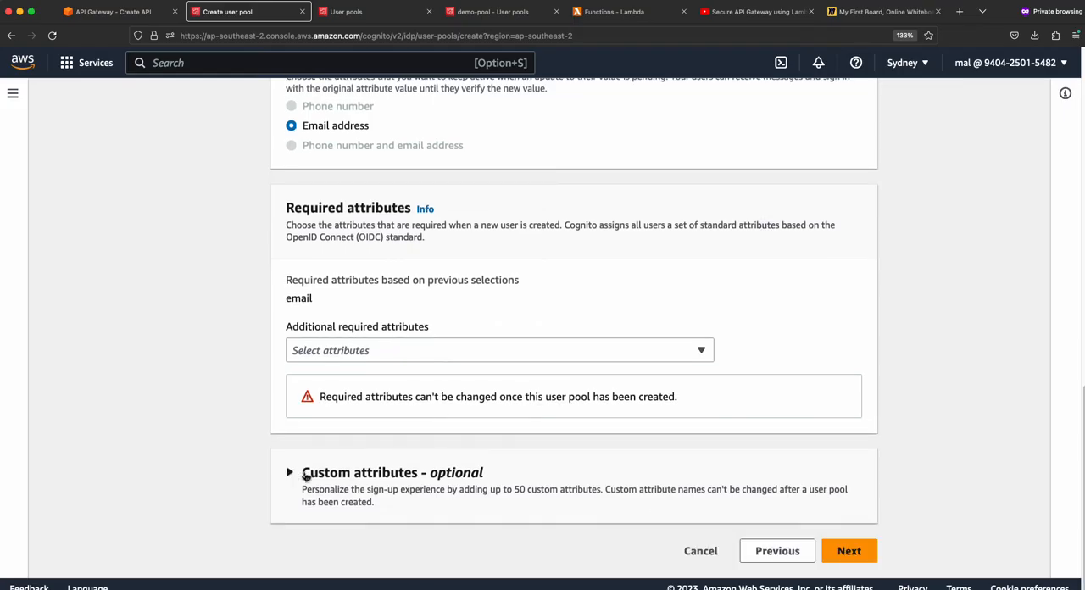
{"action": "left_click", "coordinate": [848, 551]}
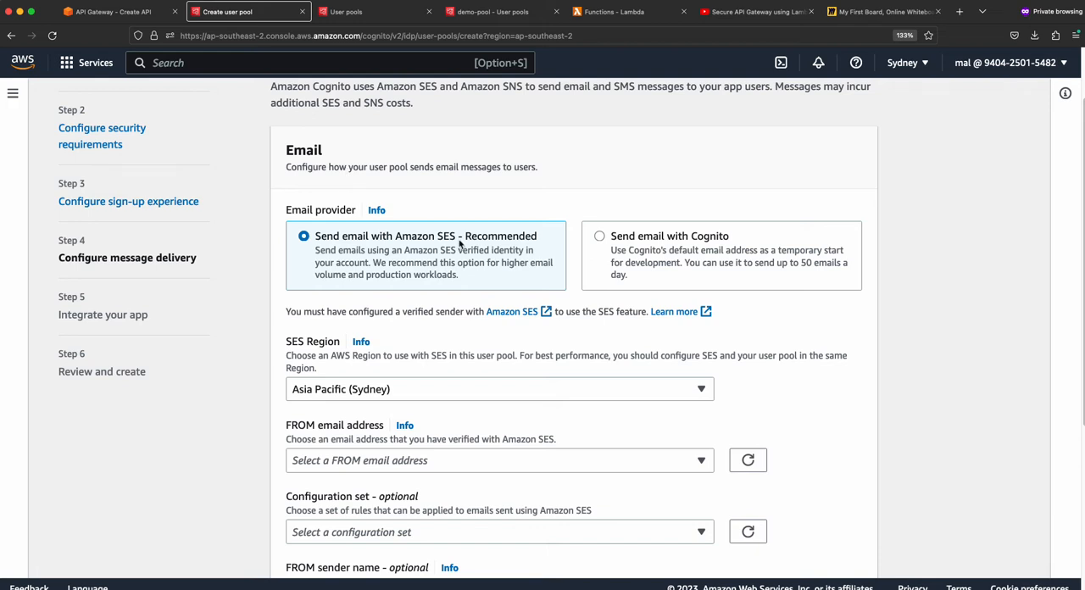
- Set the email provider to Send email with Cognito, keep the default sender address and continue to the app integration settings
{"action": "scroll", "coordinate": [461, 243], "scroll_direction": "up", "scroll_amount": 2}
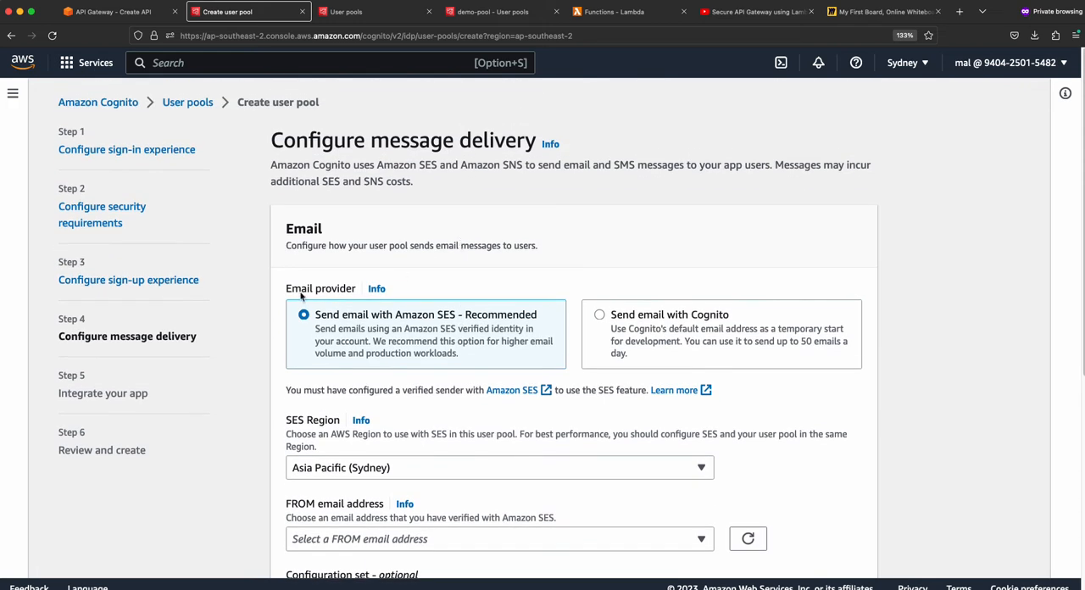
{"action": "left_click", "coordinate": [599, 315]}
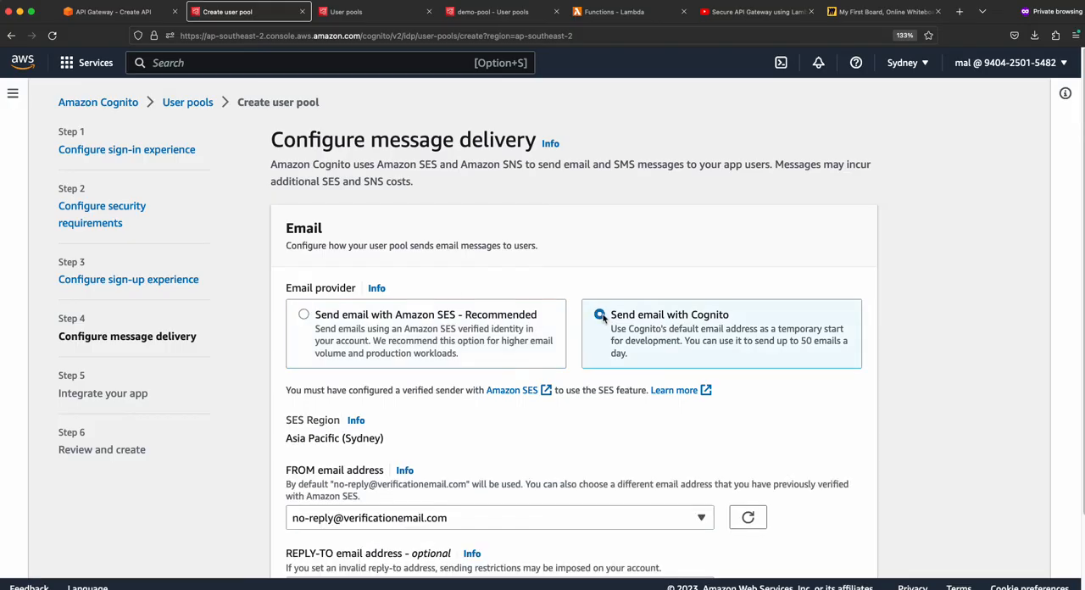
{"action": "scroll", "coordinate": [557, 359], "scroll_direction": "down", "scroll_amount": 1}
{"action": "scroll", "coordinate": [534, 385], "scroll_direction": "down", "scroll_amount": 3}
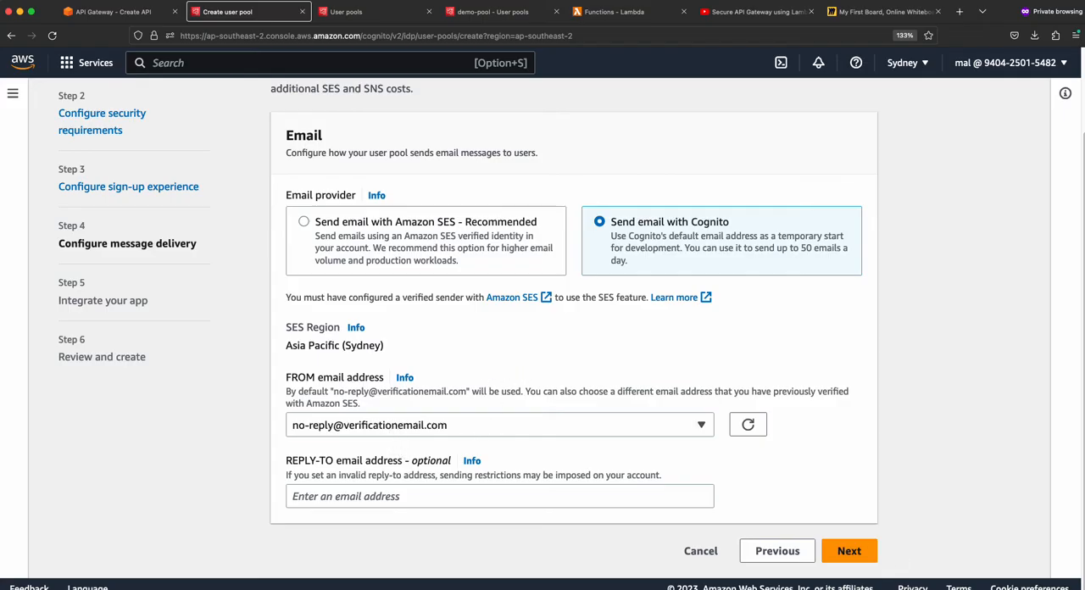
{"action": "left_click", "coordinate": [857, 552]}
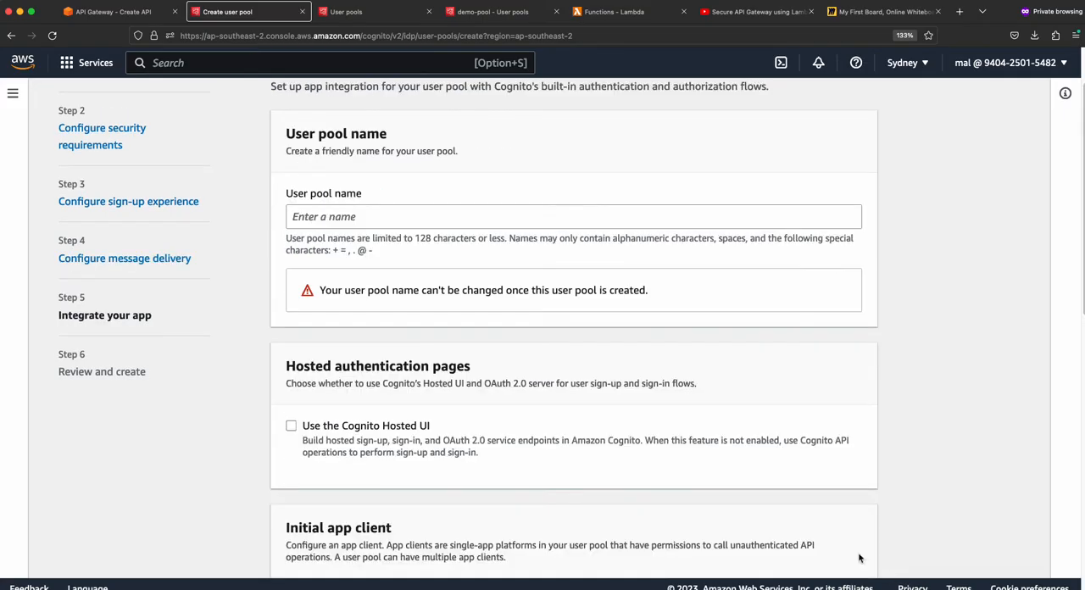
- Name the user pool my-api-pool and enable the Cognito Hosted UI for its authentication pages
{"action": "left_click", "coordinate": [330, 222]}
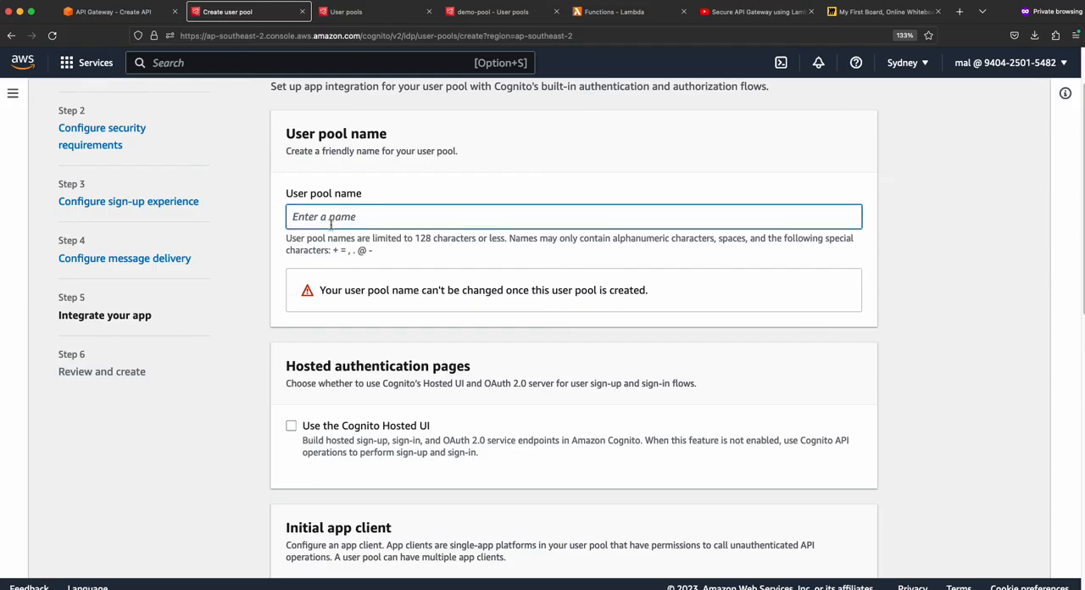
{"action": "type", "text": "my-api-pool"}
{"action": "left_click_drag", "start_coordinate": [368, 221], "coordinate": [251, 218]}
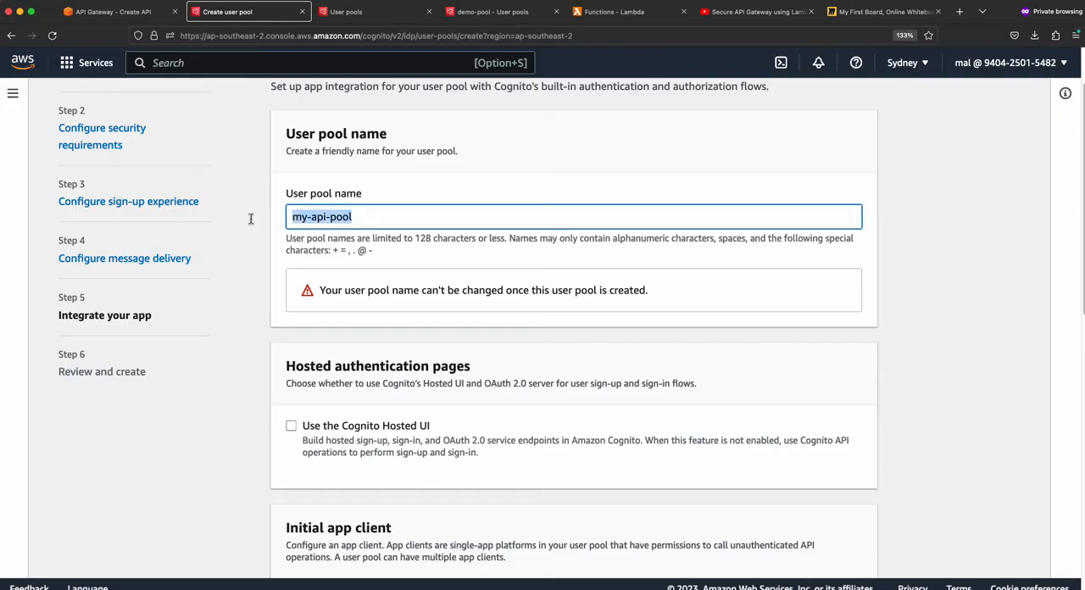
{"action": "scroll", "coordinate": [437, 399], "scroll_direction": "down", "scroll_amount": 3}
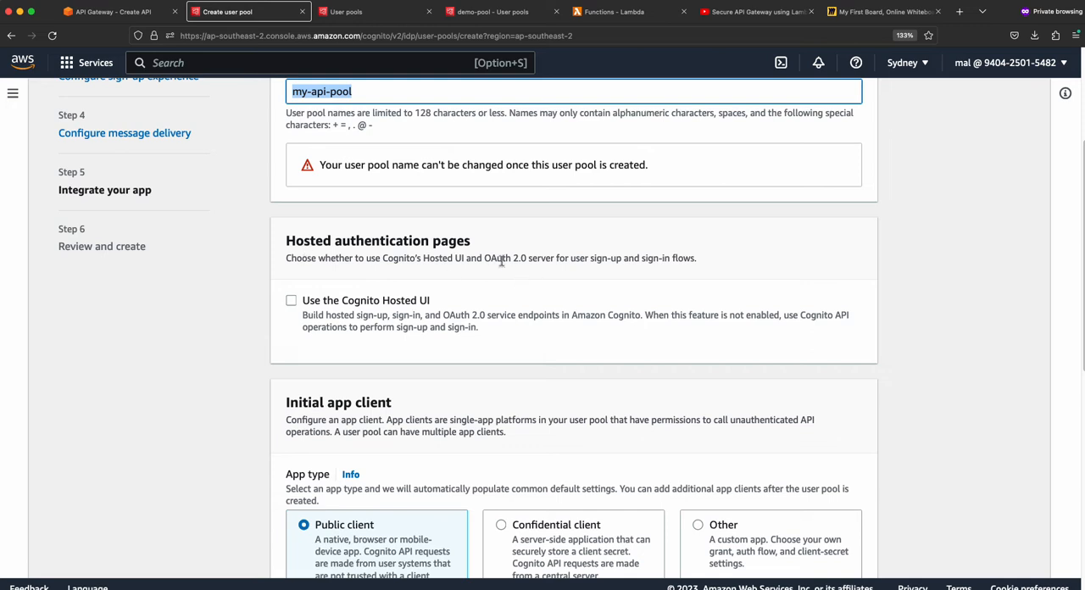
{"action": "left_click", "coordinate": [292, 307]}
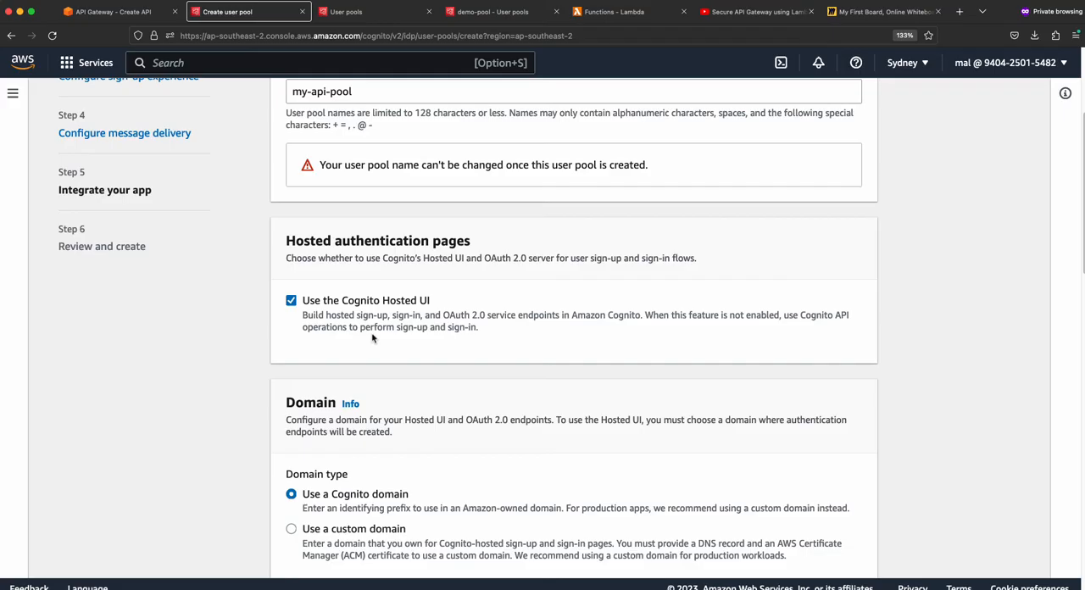
- Keep a Cognito domain as the domain type and set its domain prefix to my-api
{"action": "scroll", "coordinate": [372, 339], "scroll_direction": "down", "scroll_amount": 3}
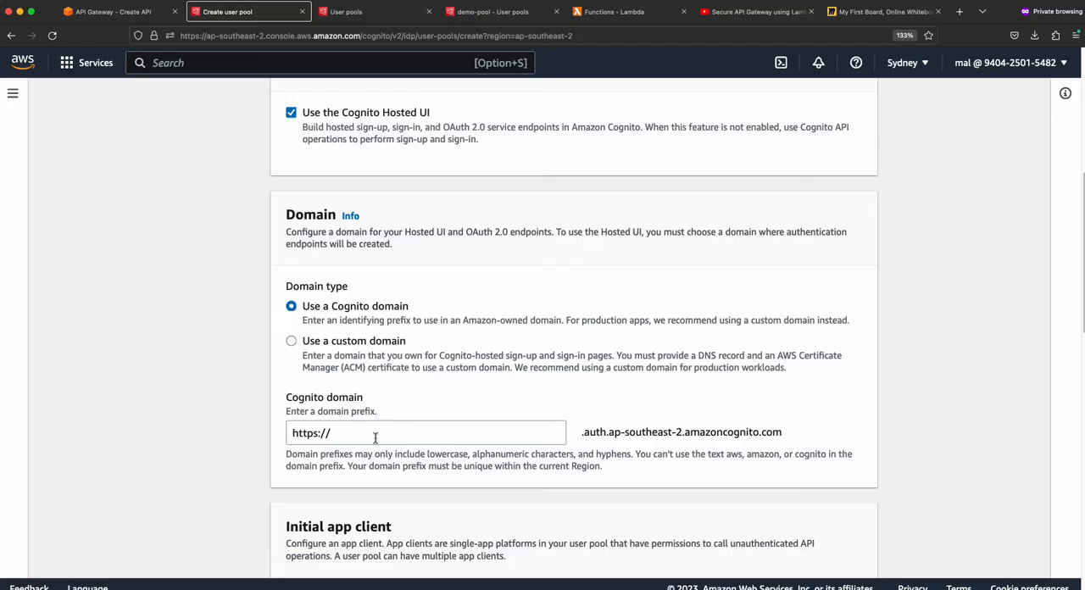
{"action": "left_click", "coordinate": [292, 340]}
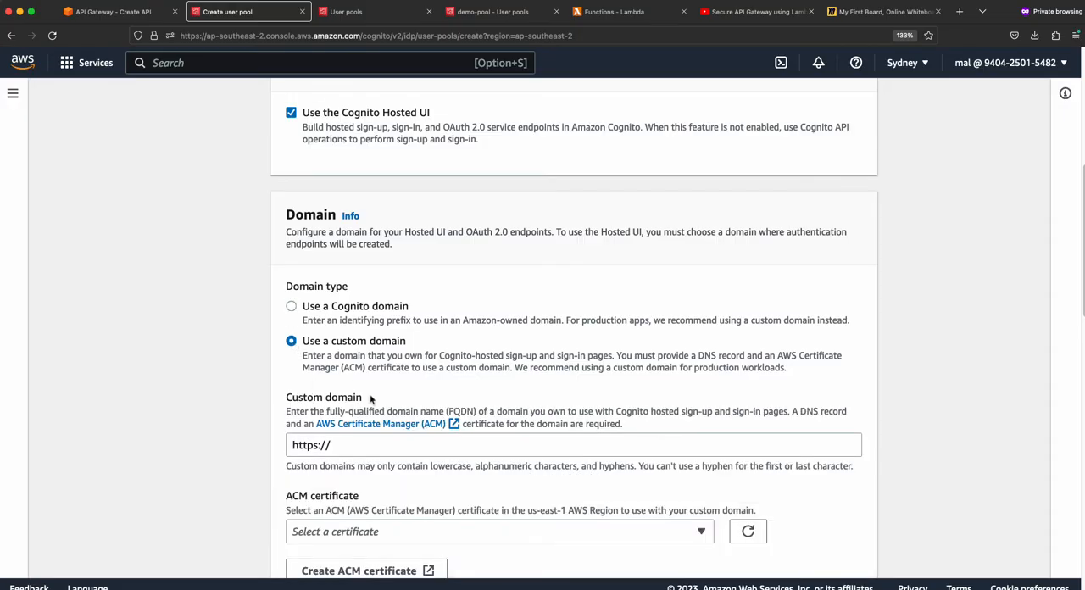
{"action": "left_click", "coordinate": [291, 307]}
{"action": "left_click", "coordinate": [386, 438]}
{"action": "type", "text": "my"}
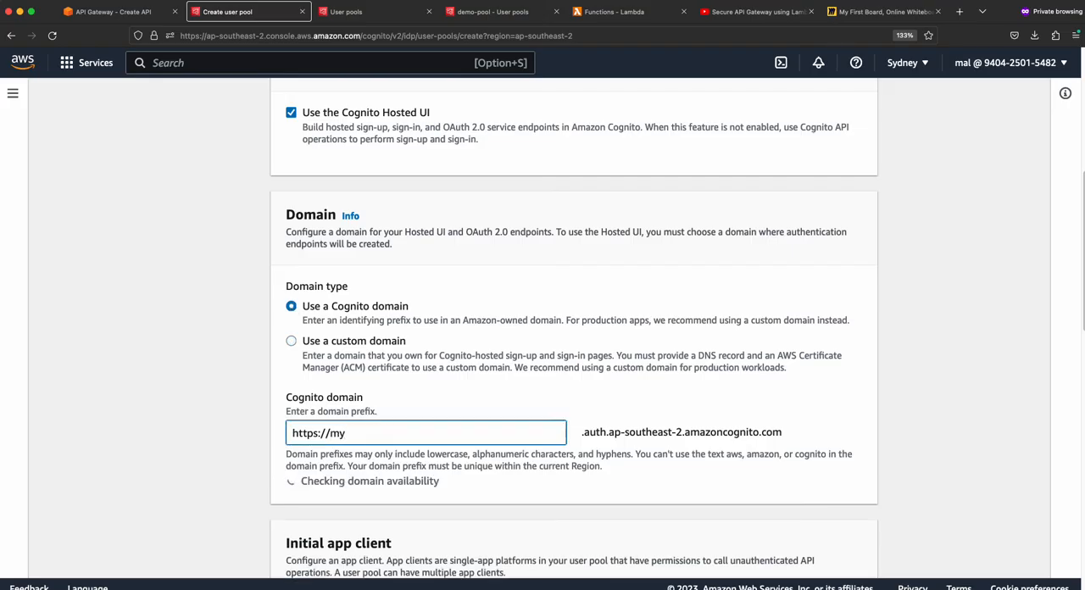
{"action": "type", "text": "-"}
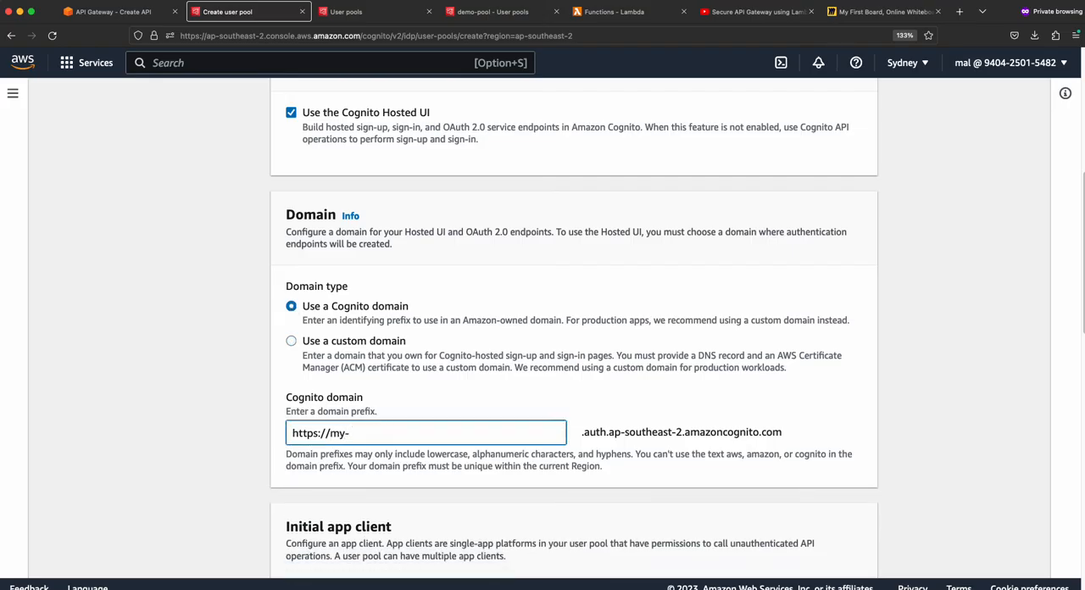
{"action": "type", "text": "api"}
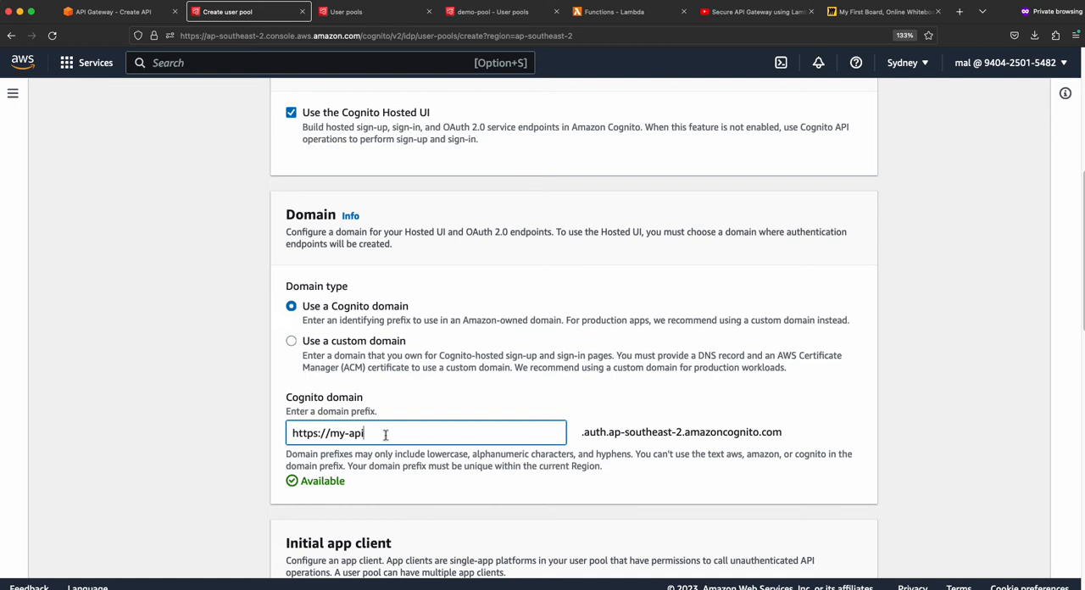
{"action": "left_click_drag", "start_coordinate": [385, 436], "coordinate": [327, 433]}
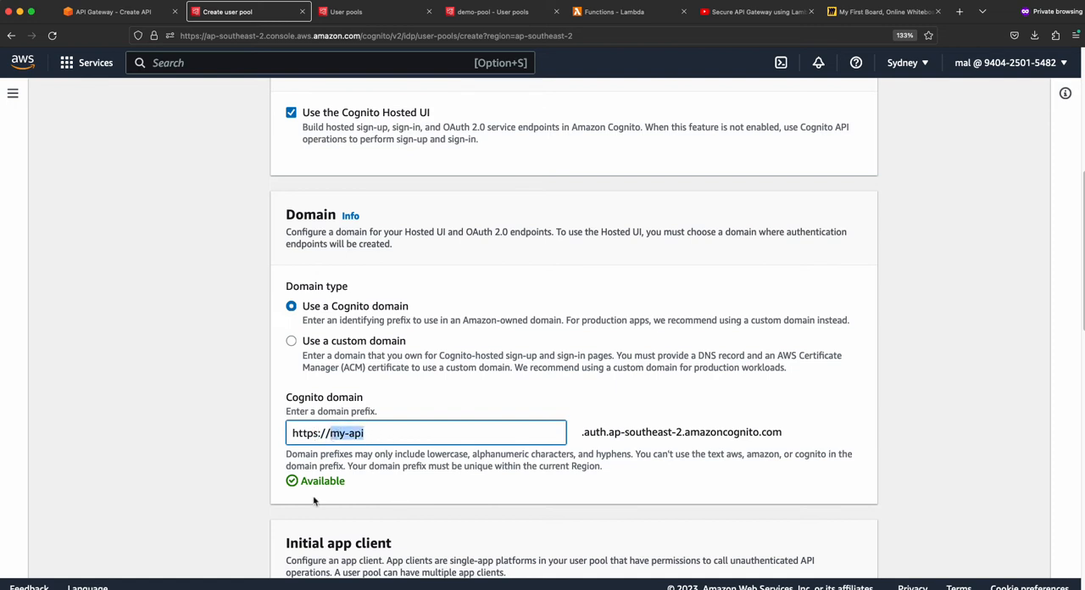
- Keep Public client as the app type and name the initial app client my-api-client
{"action": "scroll", "coordinate": [375, 455], "scroll_direction": "down", "scroll_amount": 2}
{"action": "scroll", "coordinate": [407, 439], "scroll_direction": "down", "scroll_amount": 5}
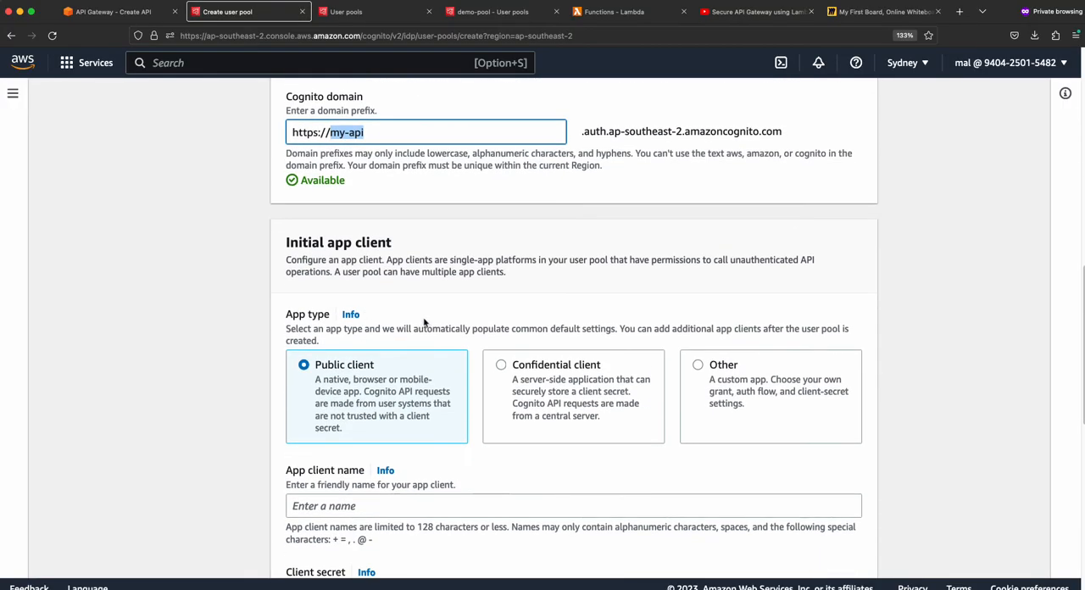
{"action": "scroll", "coordinate": [426, 321], "scroll_direction": "up", "scroll_amount": 20}
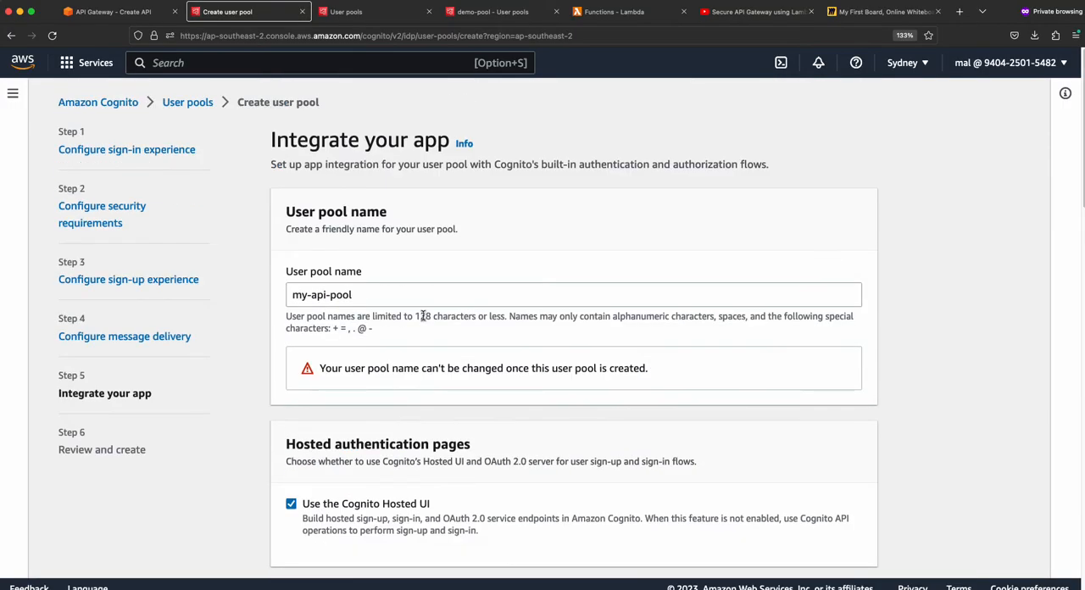
{"action": "scroll", "coordinate": [422, 315], "scroll_direction": "down", "scroll_amount": 9}
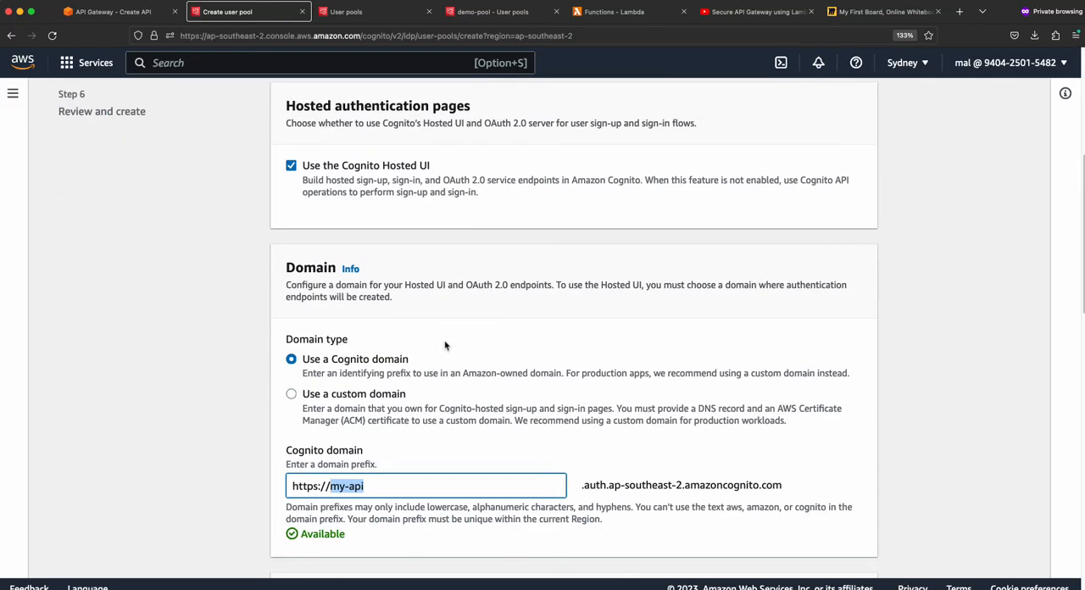
{"action": "scroll", "coordinate": [445, 341], "scroll_direction": "up", "scroll_amount": 8}
{"action": "scroll", "coordinate": [445, 341], "scroll_direction": "up", "scroll_amount": 1}
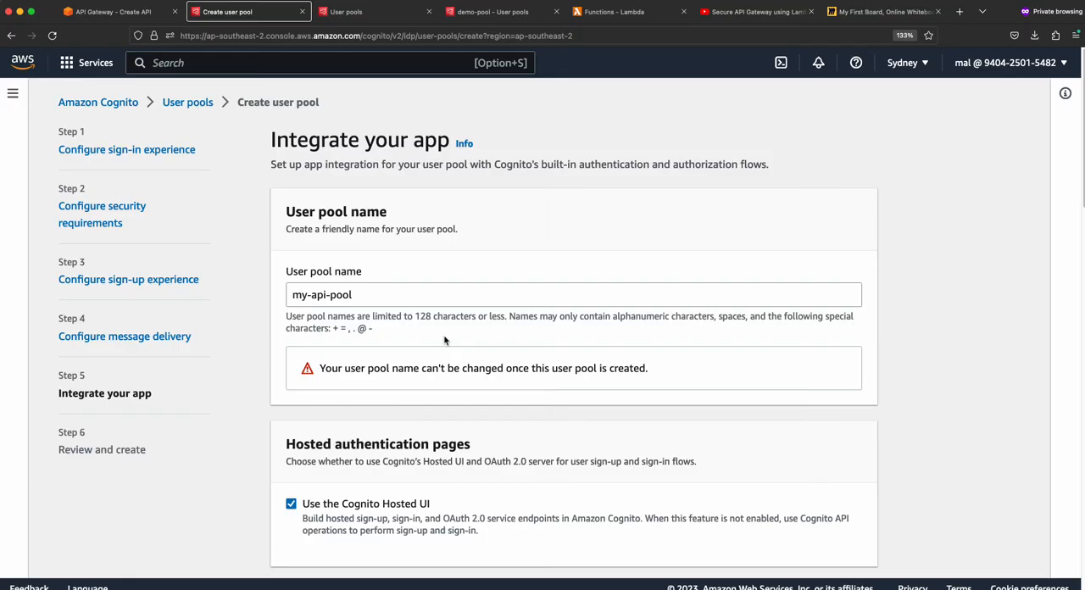
{"action": "scroll", "coordinate": [444, 340], "scroll_direction": "down", "scroll_amount": 10}
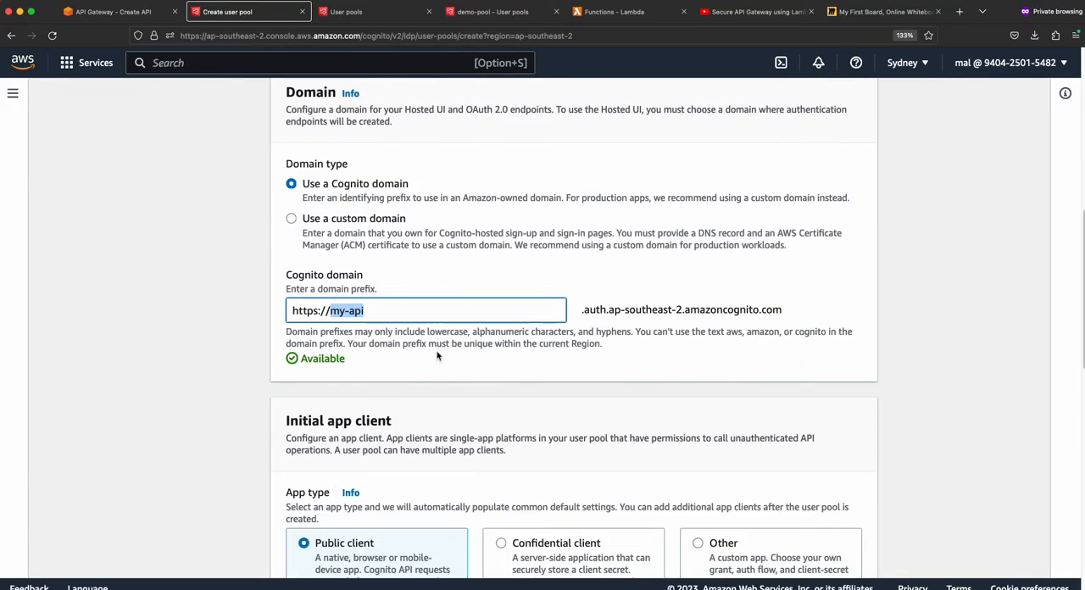
{"action": "scroll", "coordinate": [401, 396], "scroll_direction": "down", "scroll_amount": 3}
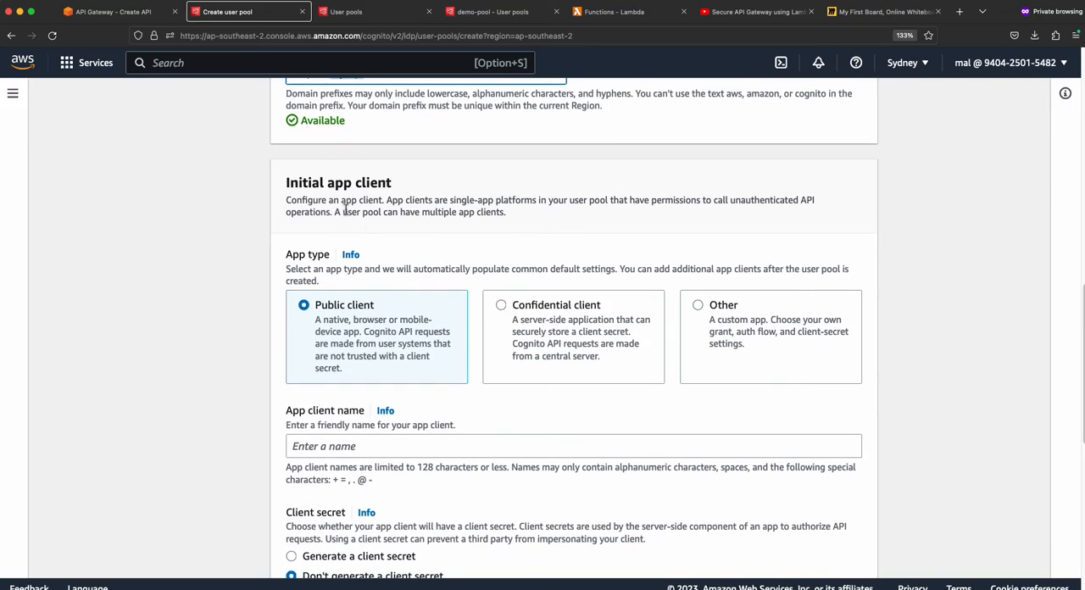
{"action": "scroll", "coordinate": [364, 339], "scroll_direction": "down", "scroll_amount": 1}
{"action": "left_click", "coordinate": [344, 398]}
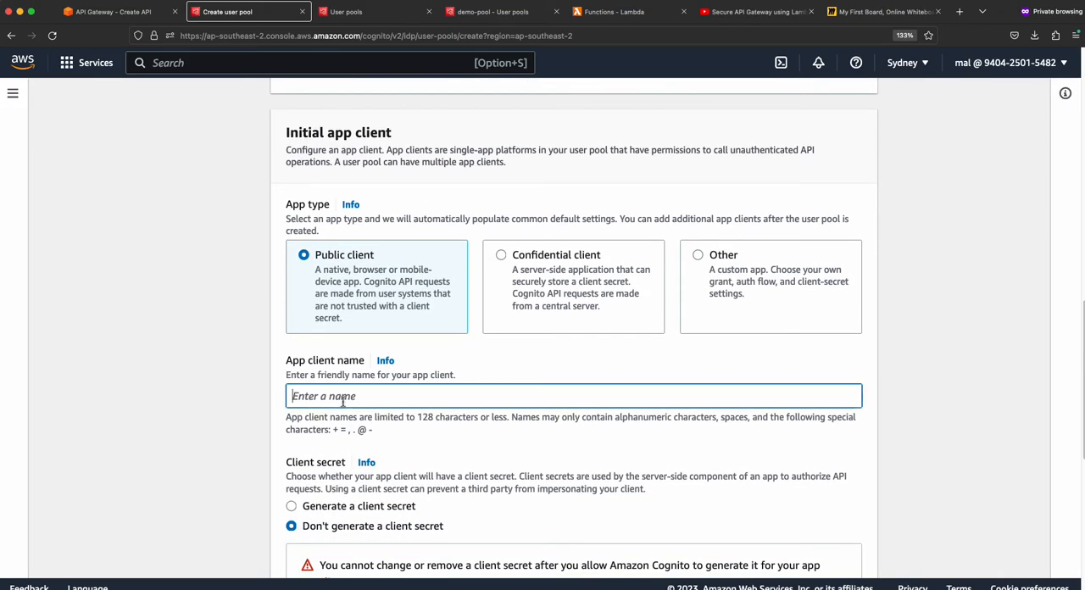
{"action": "type", "text": "my-api-client"}
{"action": "scroll", "coordinate": [394, 408], "scroll_direction": "down", "scroll_amount": 2}
{"action": "scroll", "coordinate": [394, 408], "scroll_direction": "down", "scroll_amount": 1}
{"action": "scroll", "coordinate": [317, 382], "scroll_direction": "down", "scroll_amount": 1}
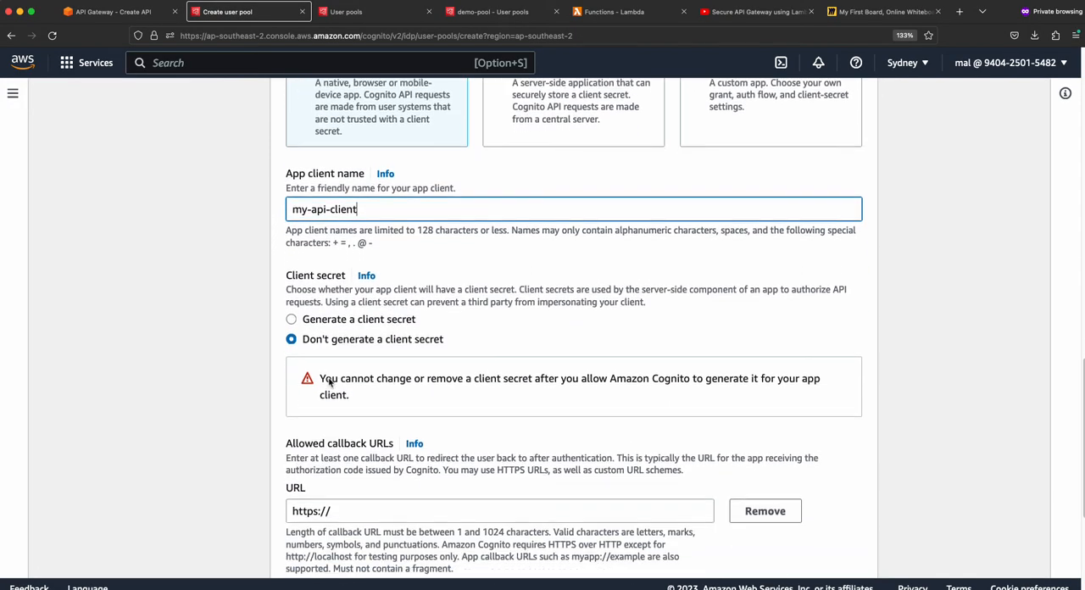
{"action": "scroll", "coordinate": [359, 374], "scroll_direction": "down", "scroll_amount": 2}
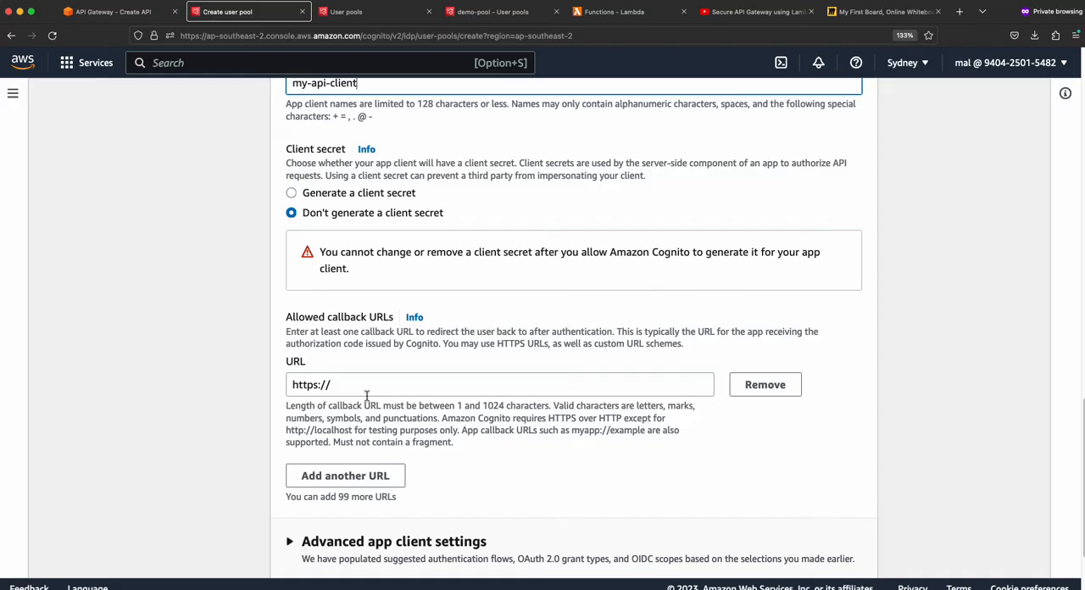
{"action": "left_click", "coordinate": [389, 388]}
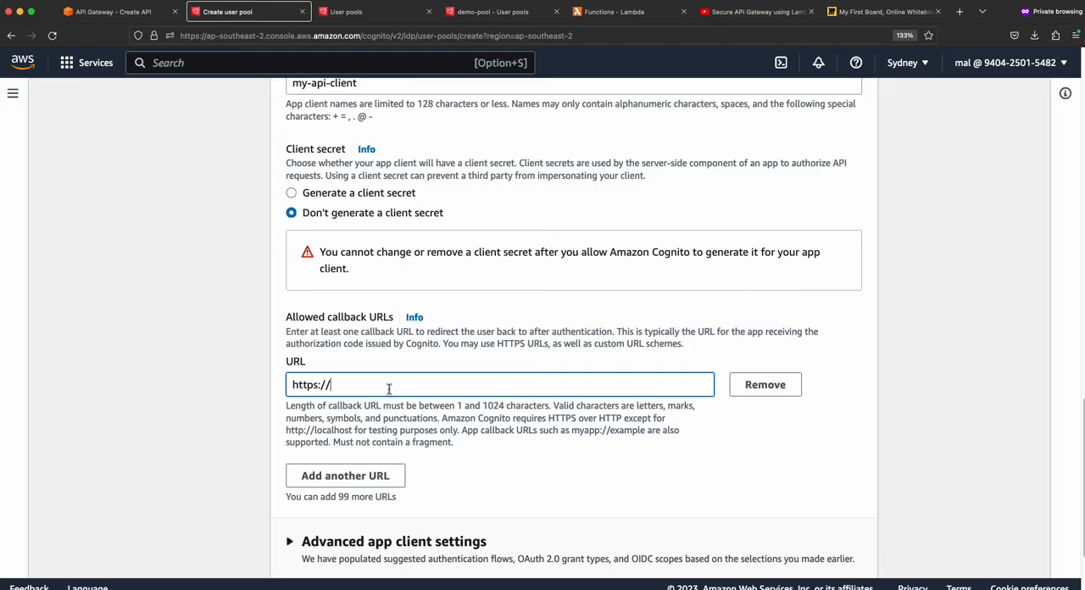
{"action": "type", "text": "example.com/call"}
{"action": "left_click_drag", "start_coordinate": [435, 384], "coordinate": [285, 391]}
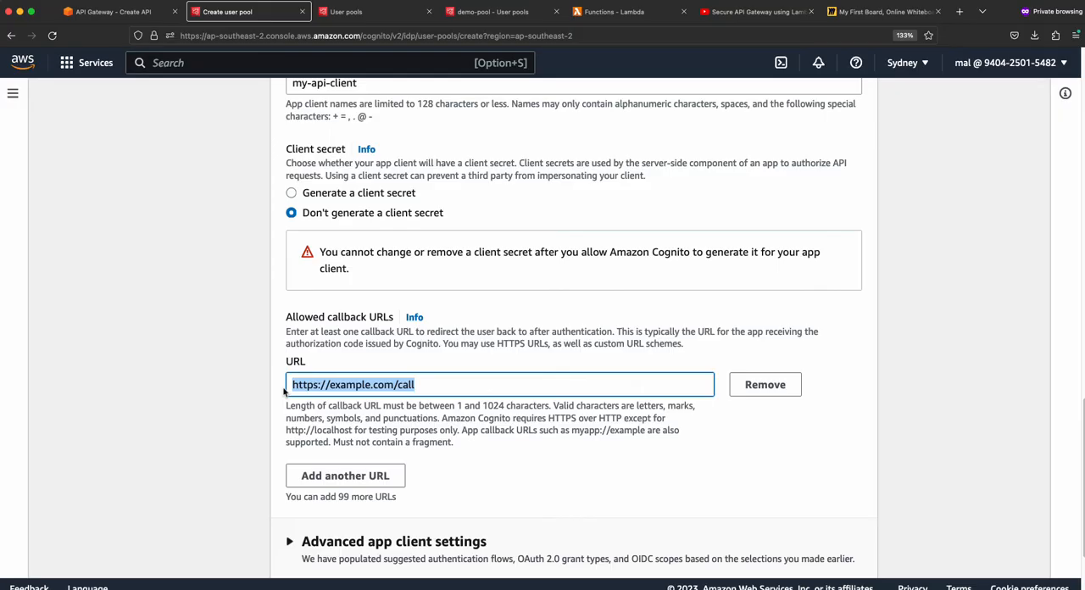
{"action": "left_click", "coordinate": [419, 387]}
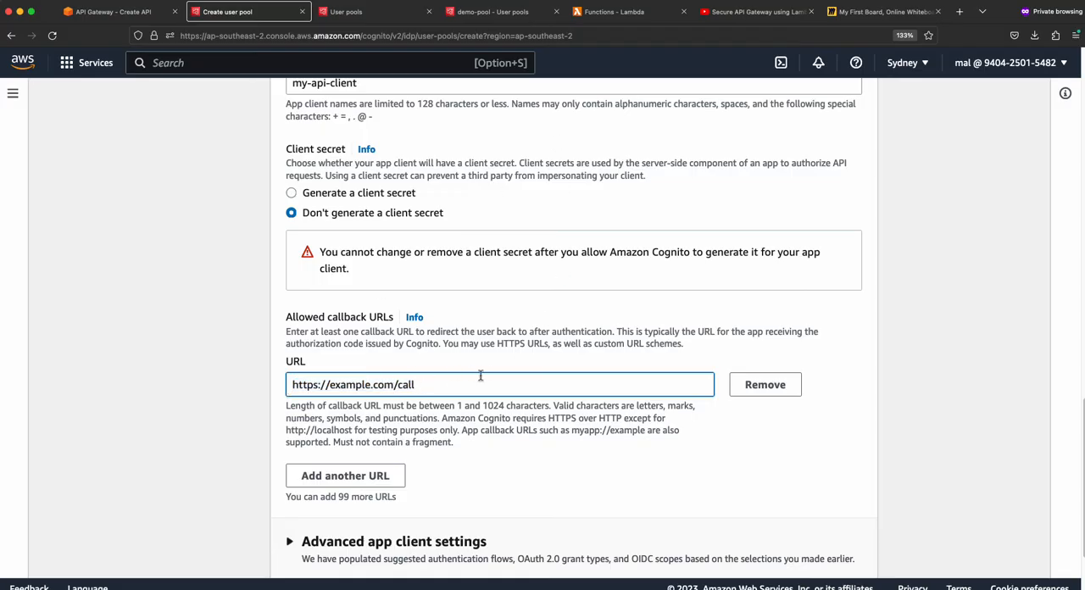
{"action": "scroll", "coordinate": [462, 360], "scroll_direction": "down", "scroll_amount": 2}
{"action": "type", "text": "back"}
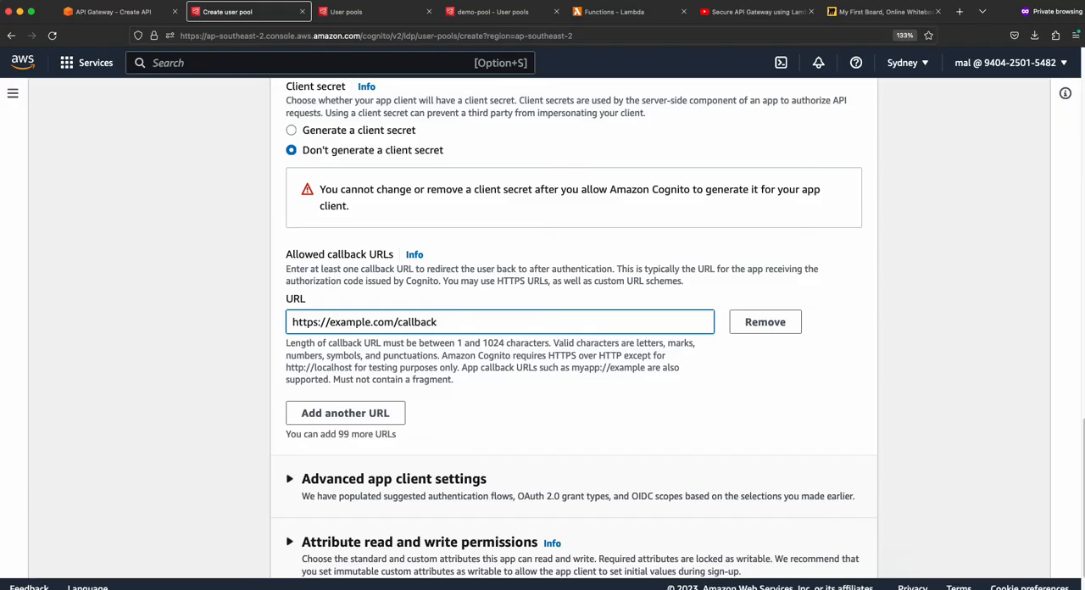
- Expand the advanced app client settings and review the authentication flows, token expirations, security options and identity providers
{"action": "scroll", "coordinate": [475, 365], "scroll_direction": "down", "scroll_amount": 2}
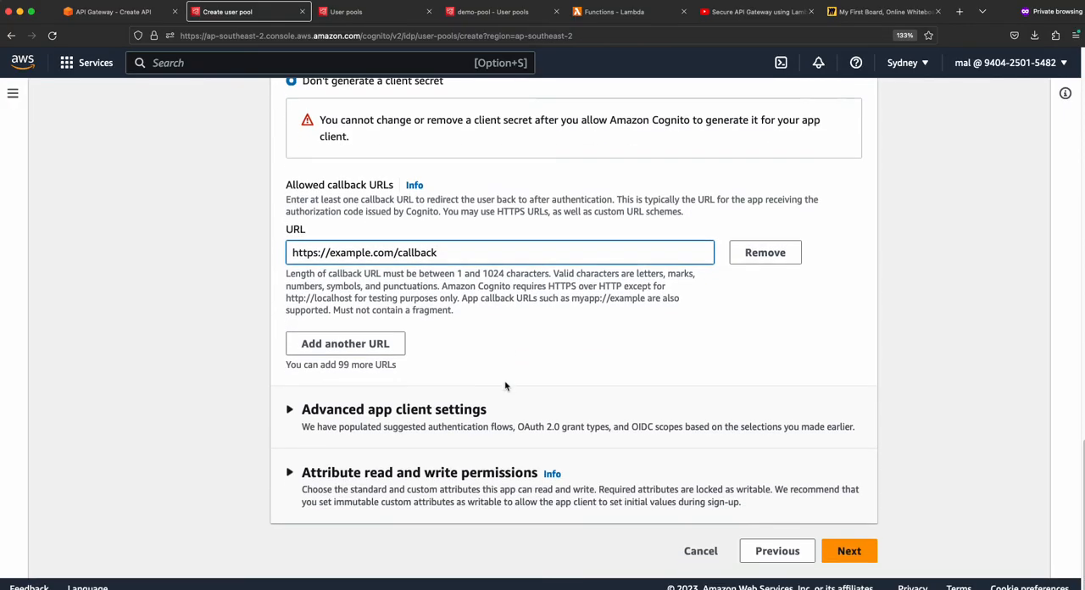
{"action": "left_click", "coordinate": [291, 412]}
{"action": "scroll", "coordinate": [292, 427], "scroll_direction": "down", "scroll_amount": 5}
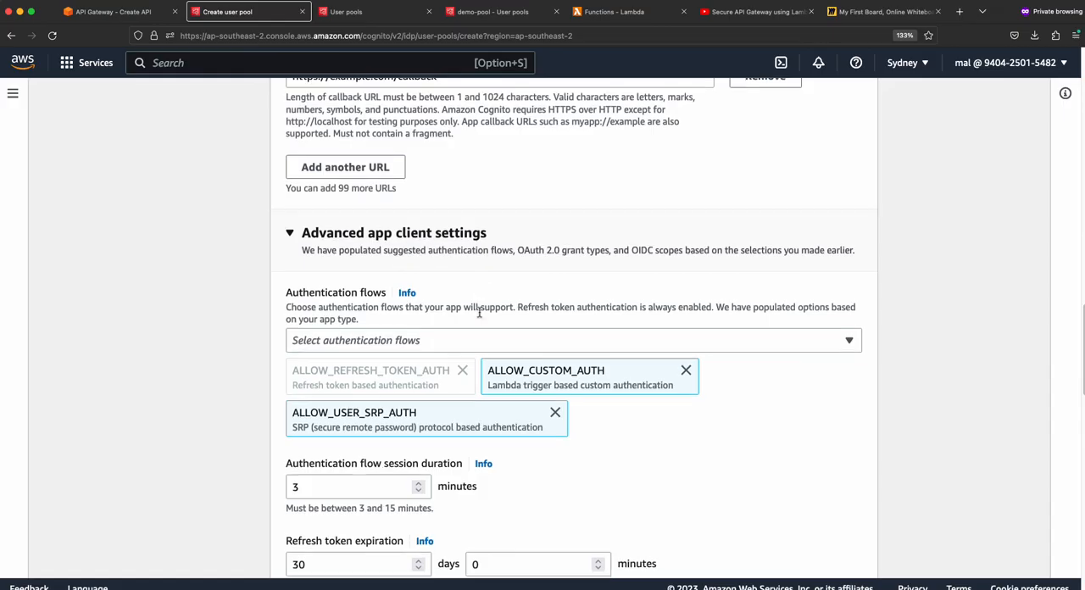
{"action": "scroll", "coordinate": [474, 338], "scroll_direction": "down", "scroll_amount": 1}
{"action": "scroll", "coordinate": [345, 388], "scroll_direction": "down", "scroll_amount": 3}
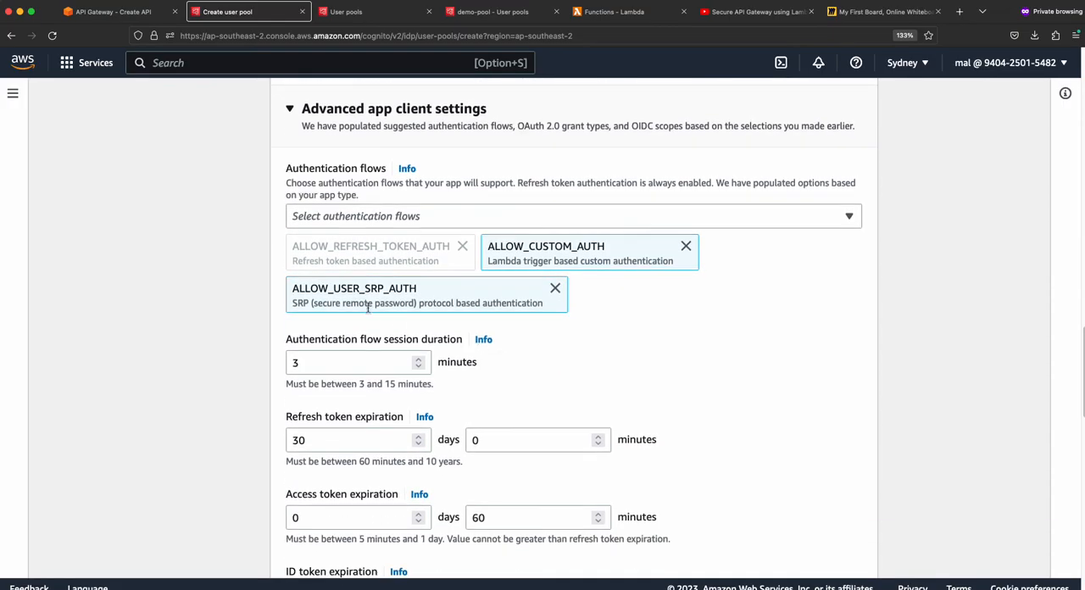
{"action": "scroll", "coordinate": [365, 237], "scroll_direction": "down", "scroll_amount": 11}
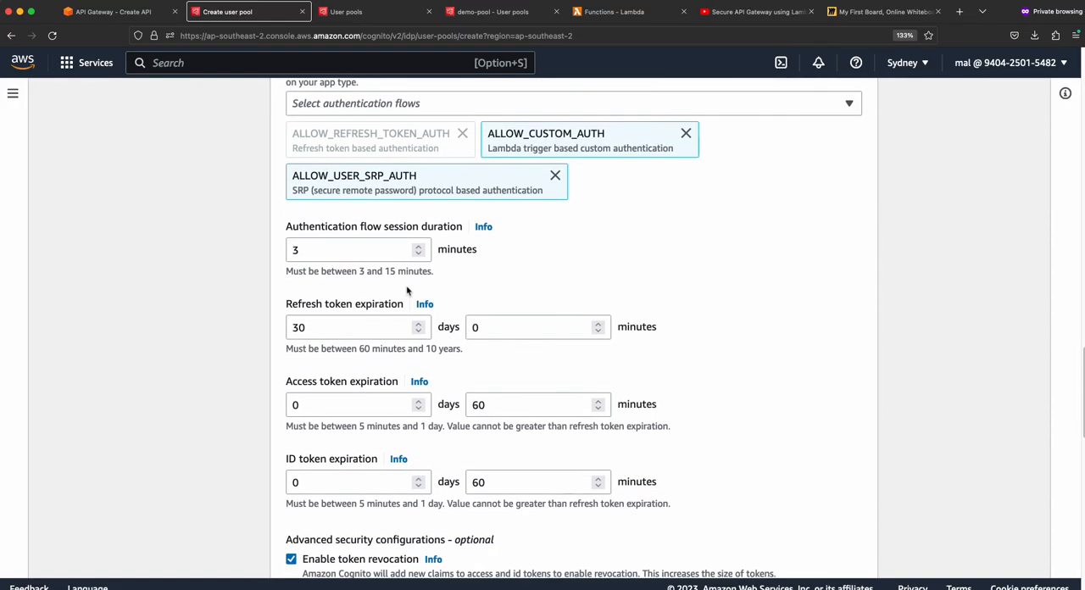
{"action": "scroll", "coordinate": [408, 292], "scroll_direction": "down", "scroll_amount": 5}
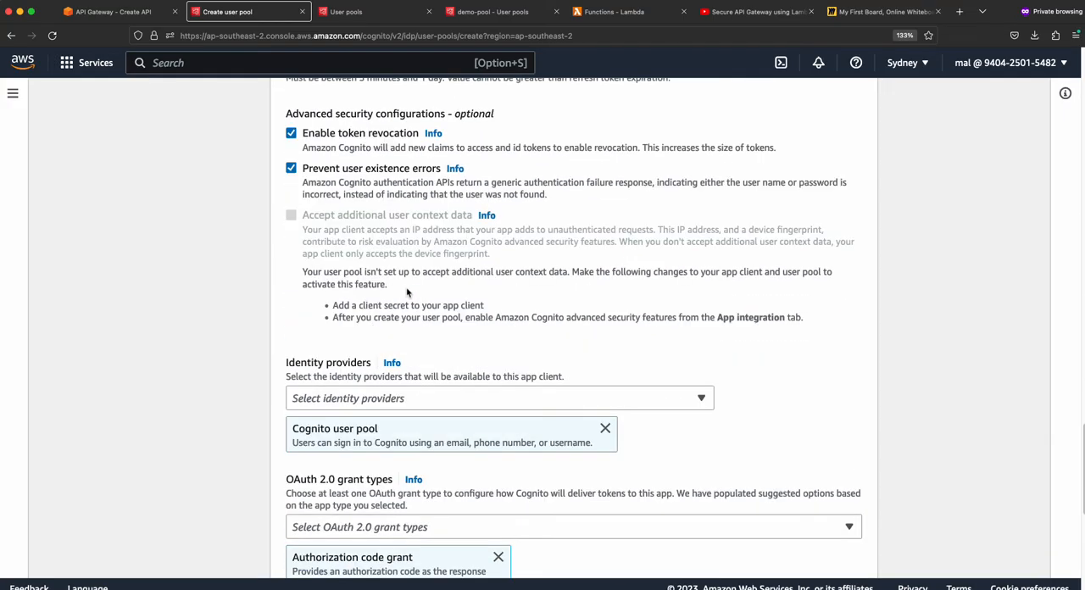
{"action": "scroll", "coordinate": [409, 292], "scroll_direction": "down", "scroll_amount": 4}
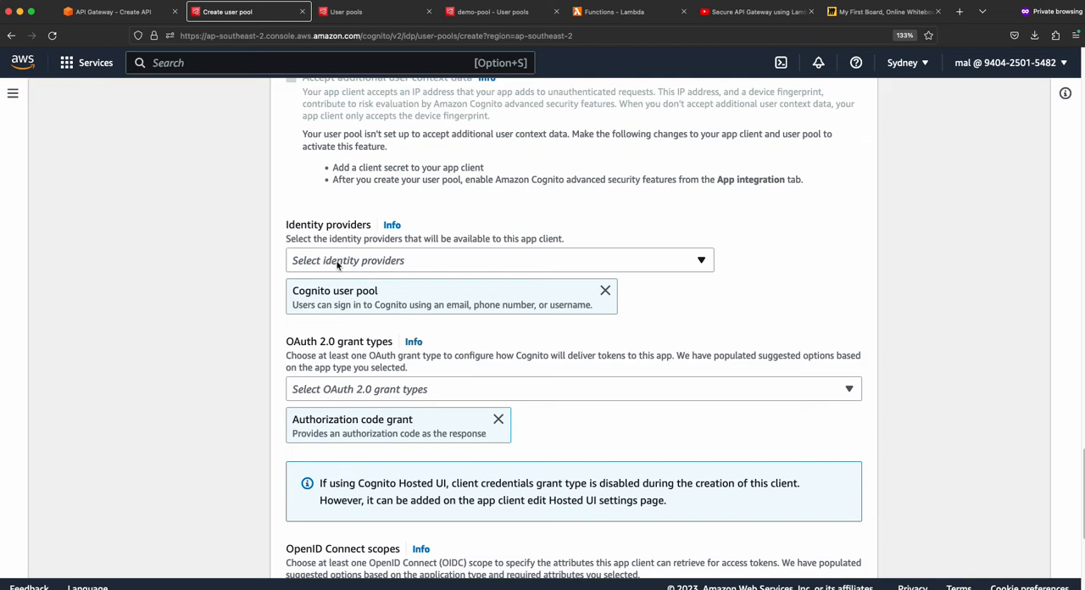
- Replace the Authorization code grant with Implicit grant as the OAuth 2.0 grant type, keeping the OpenID, Phone and Email scopes
{"action": "scroll", "coordinate": [387, 304], "scroll_direction": "down", "scroll_amount": 2}
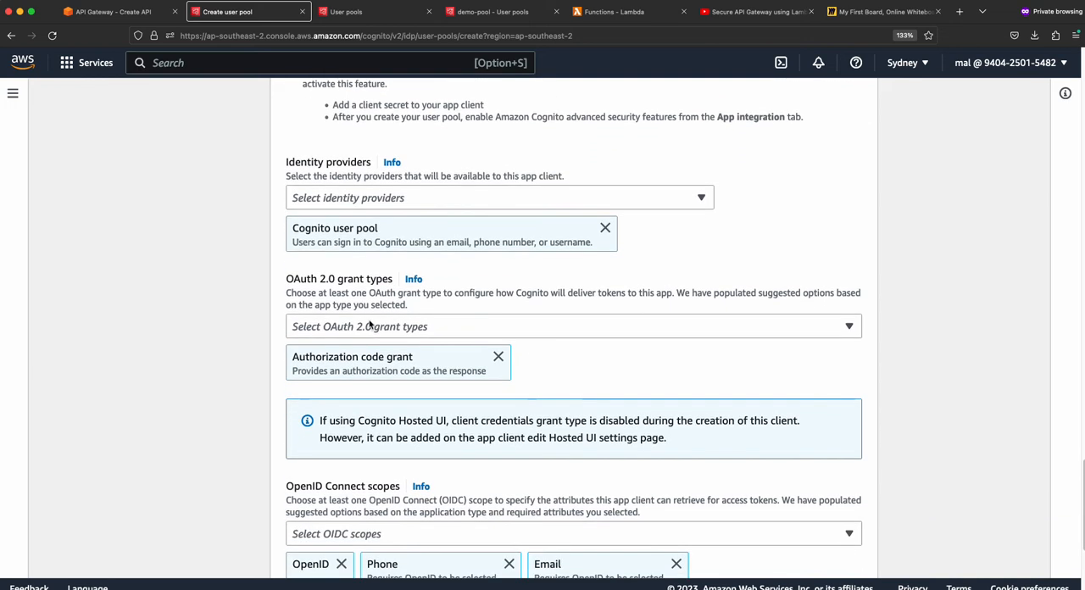
{"action": "left_click", "coordinate": [498, 357]}
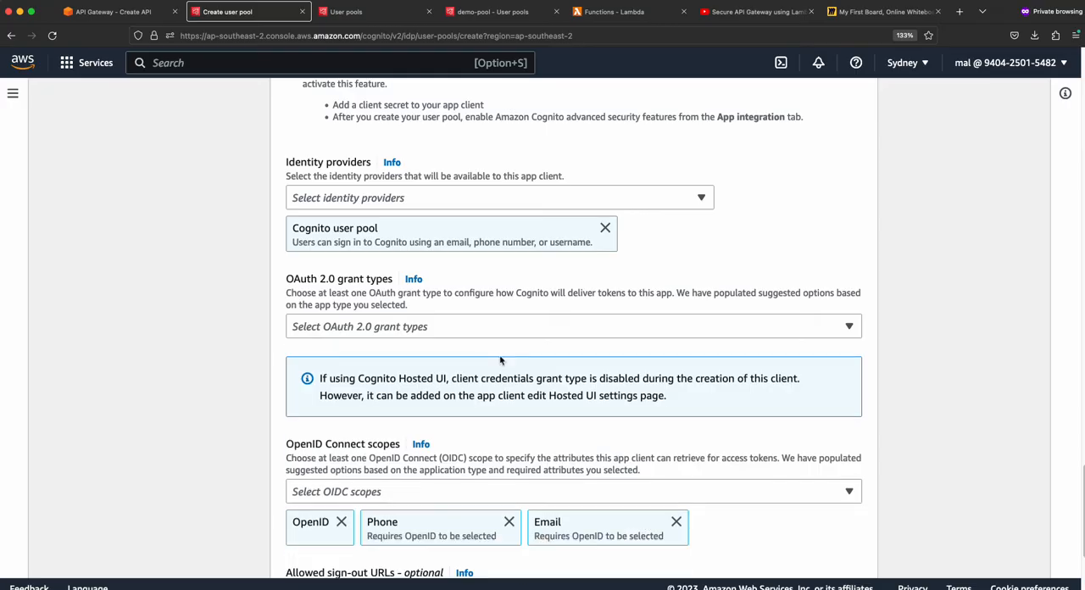
{"action": "left_click", "coordinate": [462, 331]}
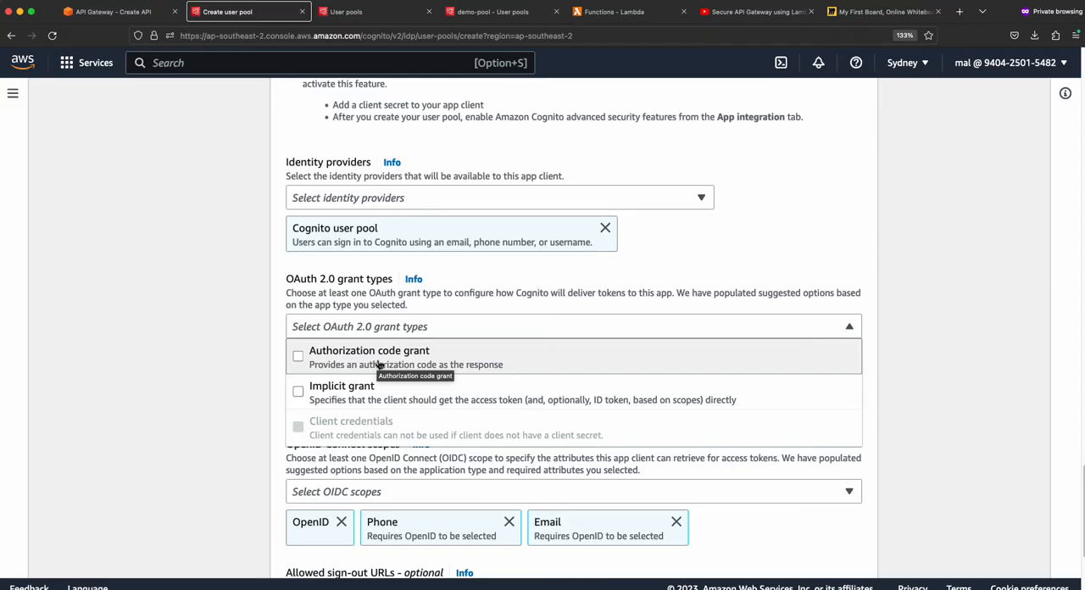
{"action": "left_click", "coordinate": [320, 398]}
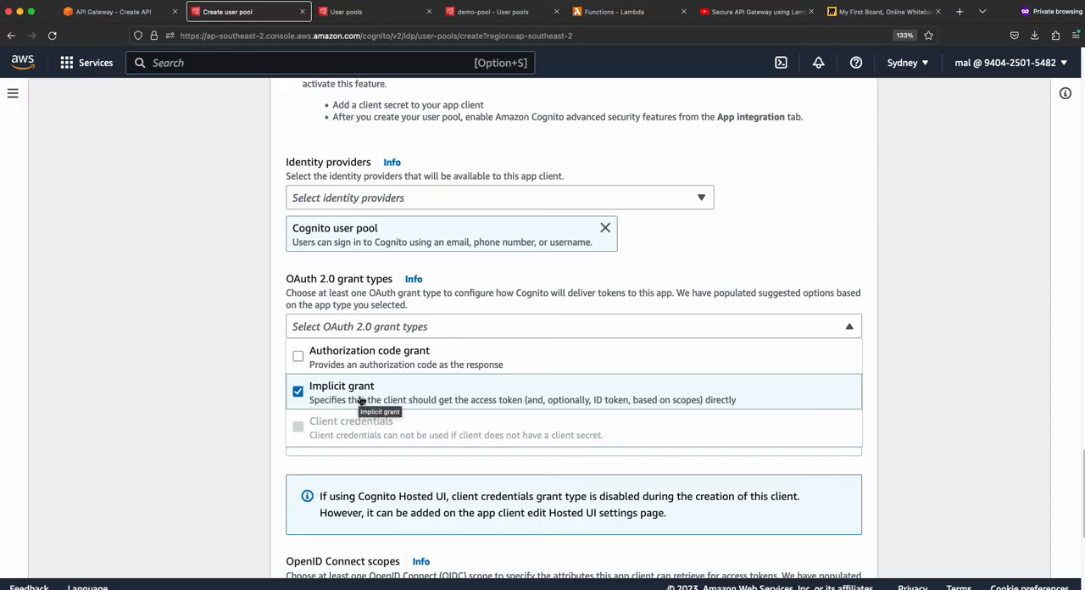
{"action": "scroll", "coordinate": [399, 396], "scroll_direction": "down", "scroll_amount": 1}
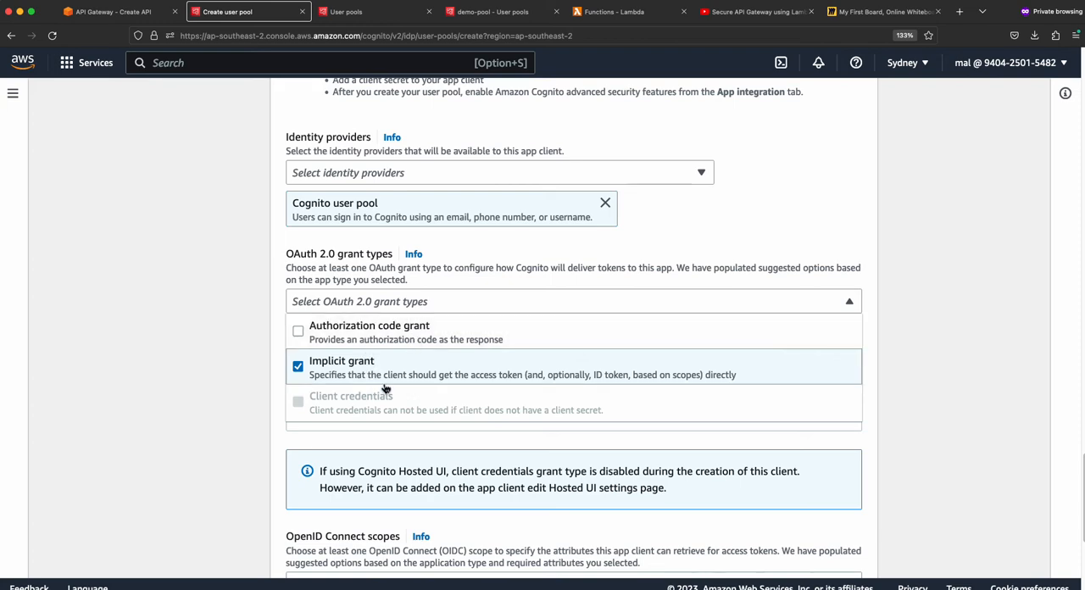
{"action": "scroll", "coordinate": [327, 373], "scroll_direction": "down", "scroll_amount": 5}
{"action": "scroll", "coordinate": [312, 391], "scroll_direction": "down", "scroll_amount": 4}
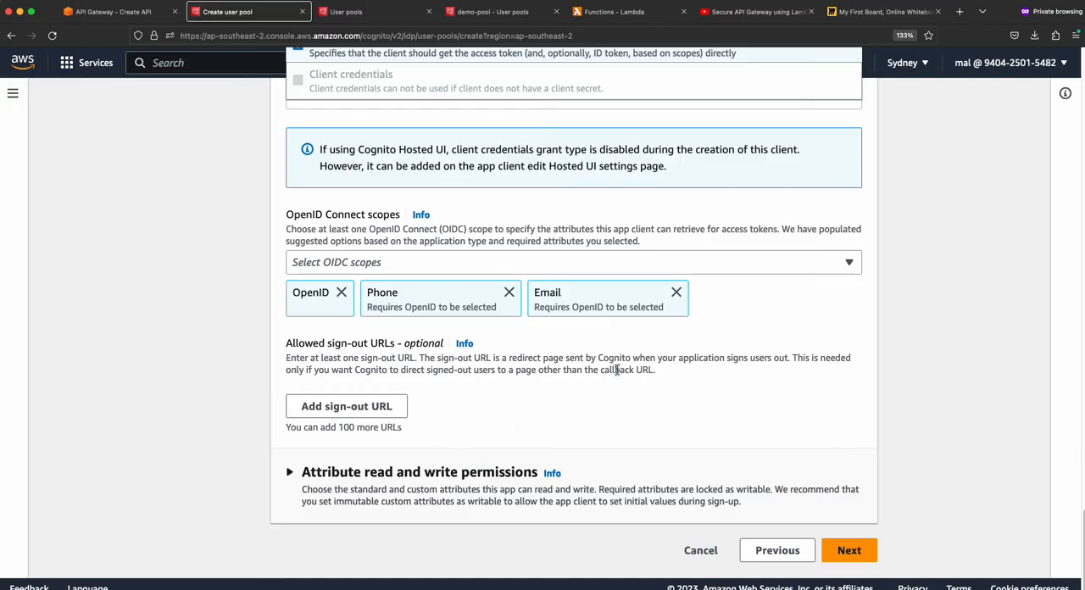
- Proceed to the final review, go through the configured settings, and create the user pool my-api-pool
{"action": "left_click", "coordinate": [849, 558]}
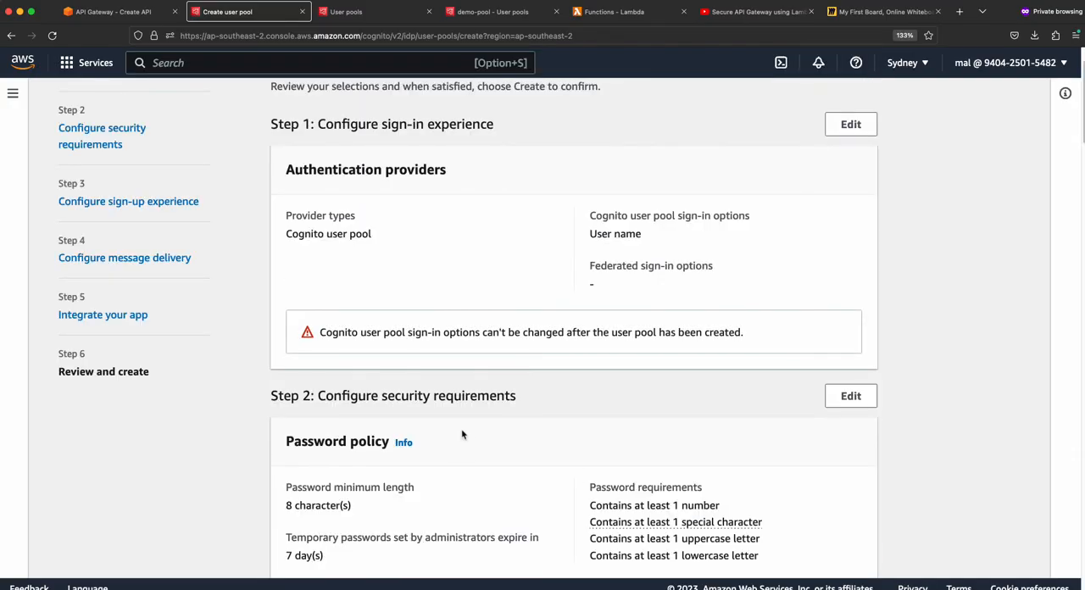
{"action": "scroll", "coordinate": [471, 433], "scroll_direction": "down", "scroll_amount": 2}
{"action": "scroll", "coordinate": [472, 432], "scroll_direction": "down", "scroll_amount": 6}
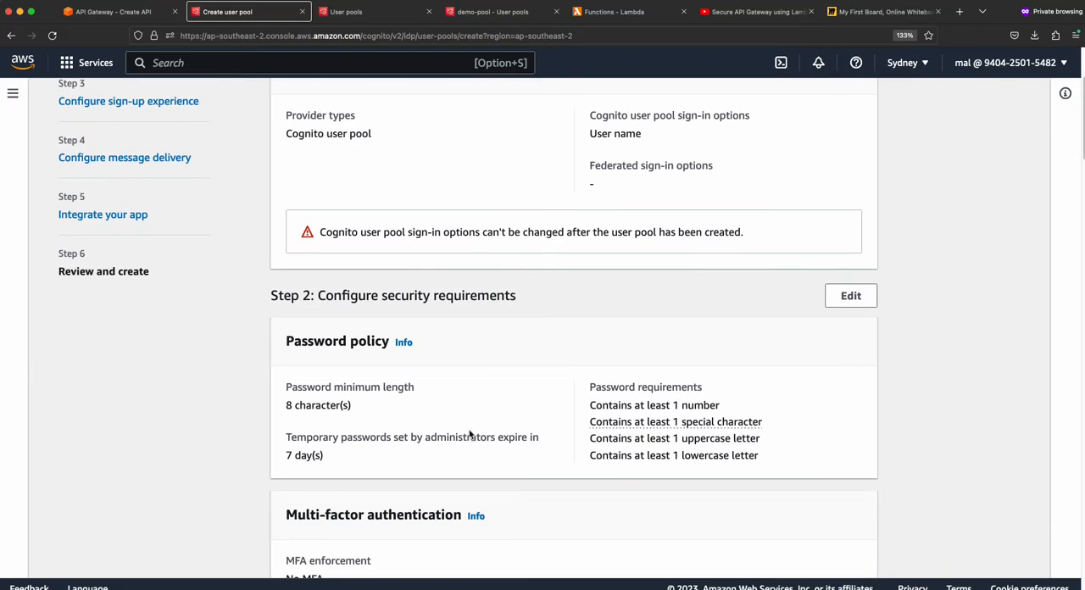
{"action": "scroll", "coordinate": [469, 436], "scroll_direction": "down", "scroll_amount": 13}
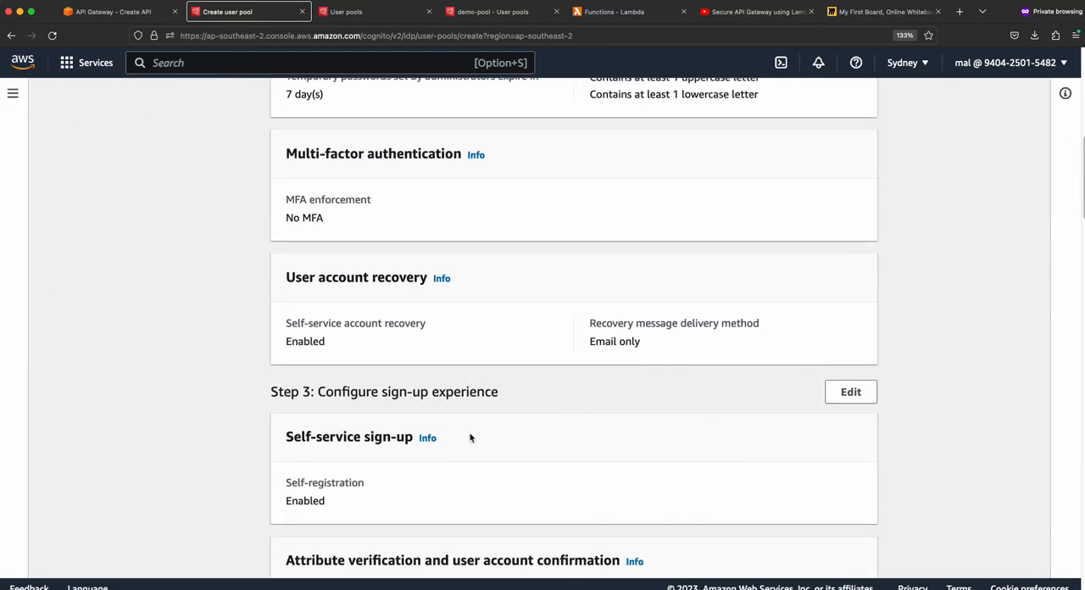
{"action": "scroll", "coordinate": [472, 439], "scroll_direction": "down", "scroll_amount": 20}
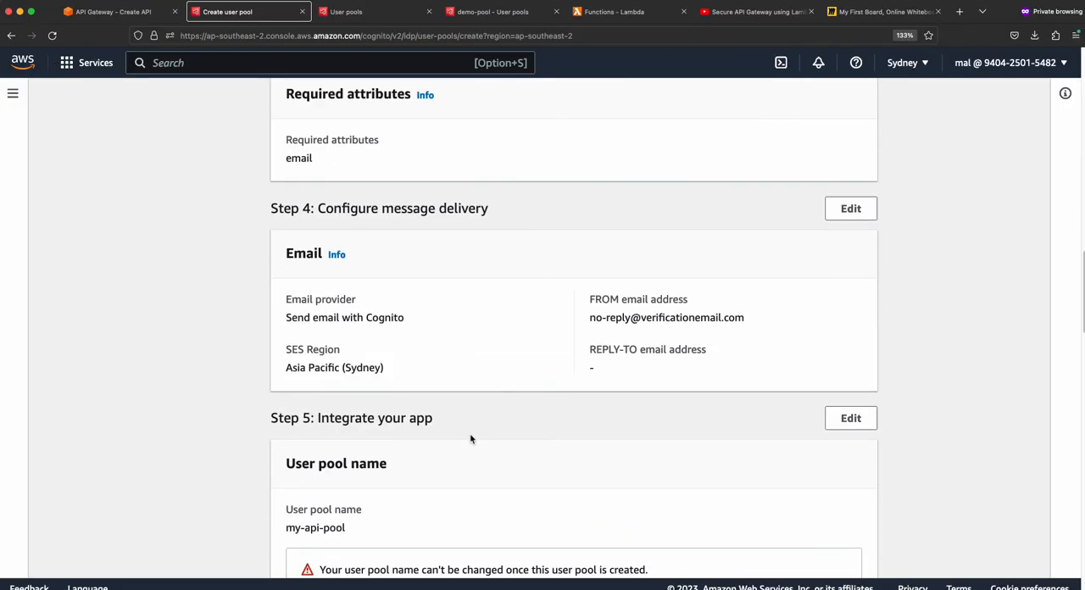
{"action": "scroll", "coordinate": [475, 442], "scroll_direction": "down", "scroll_amount": 5}
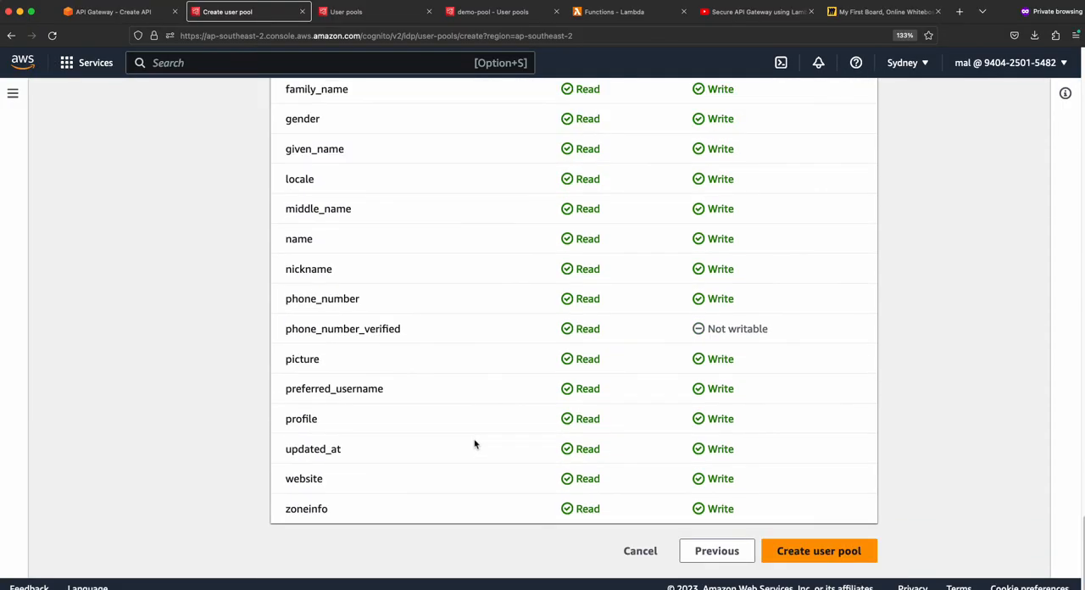
{"action": "left_click", "coordinate": [838, 558]}
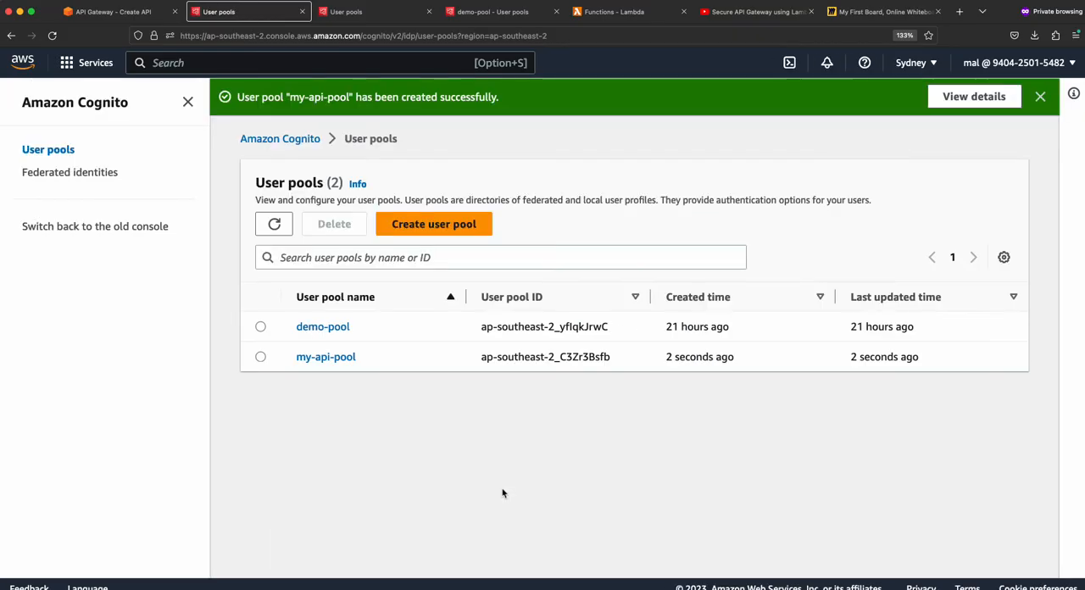
- Open my-api-pool and examine its user pool properties, including the Lambda triggers and AWS WAF sections
{"action": "left_click", "coordinate": [333, 362]}
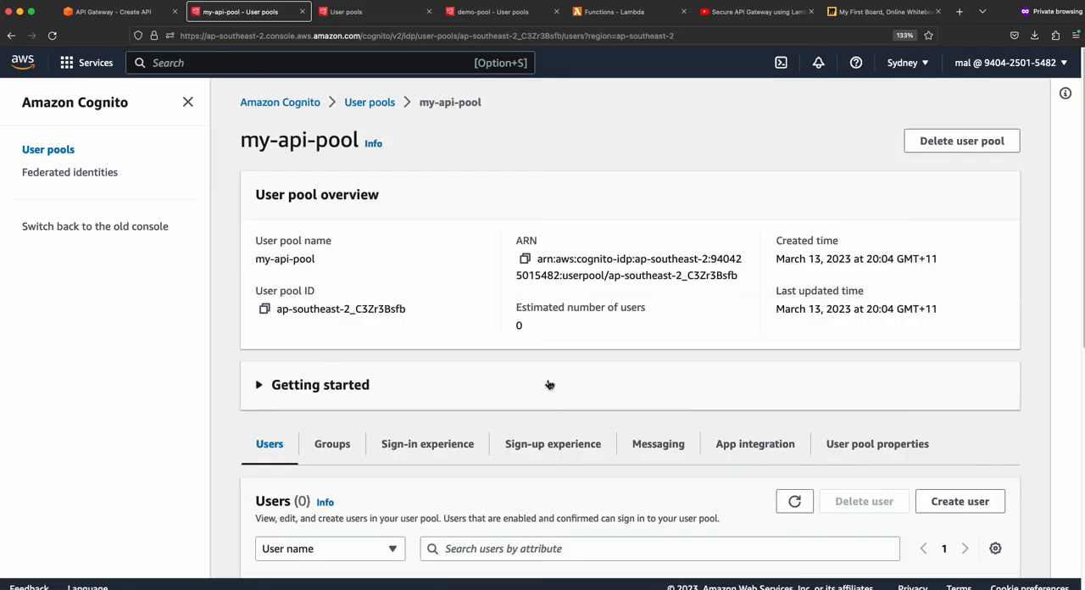
{"action": "scroll", "coordinate": [544, 387], "scroll_direction": "down", "scroll_amount": 3}
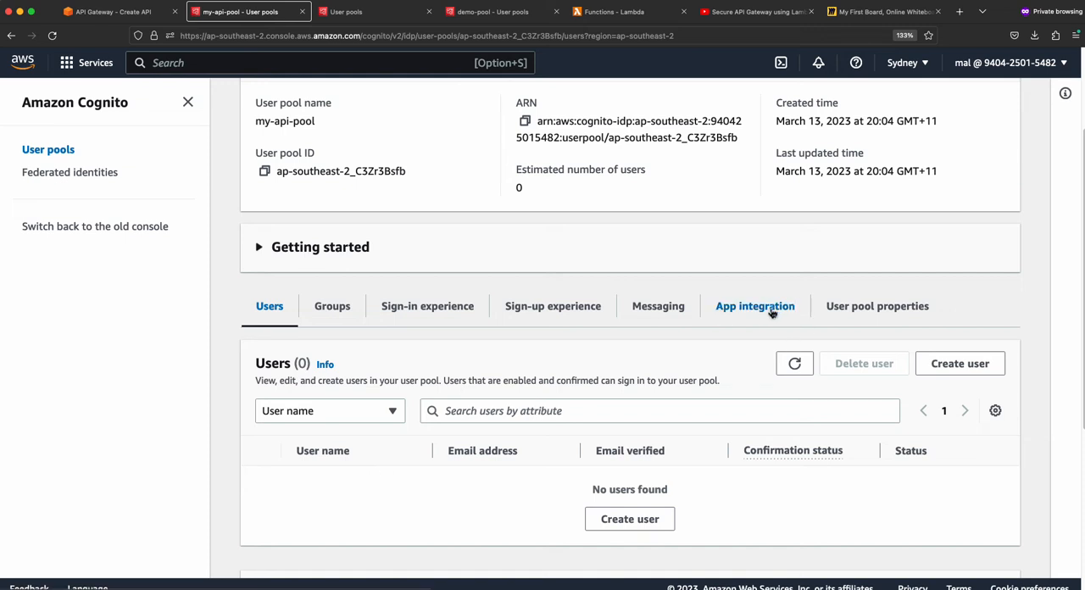
{"action": "left_click", "coordinate": [869, 315]}
{"action": "scroll", "coordinate": [701, 411], "scroll_direction": "down", "scroll_amount": 3}
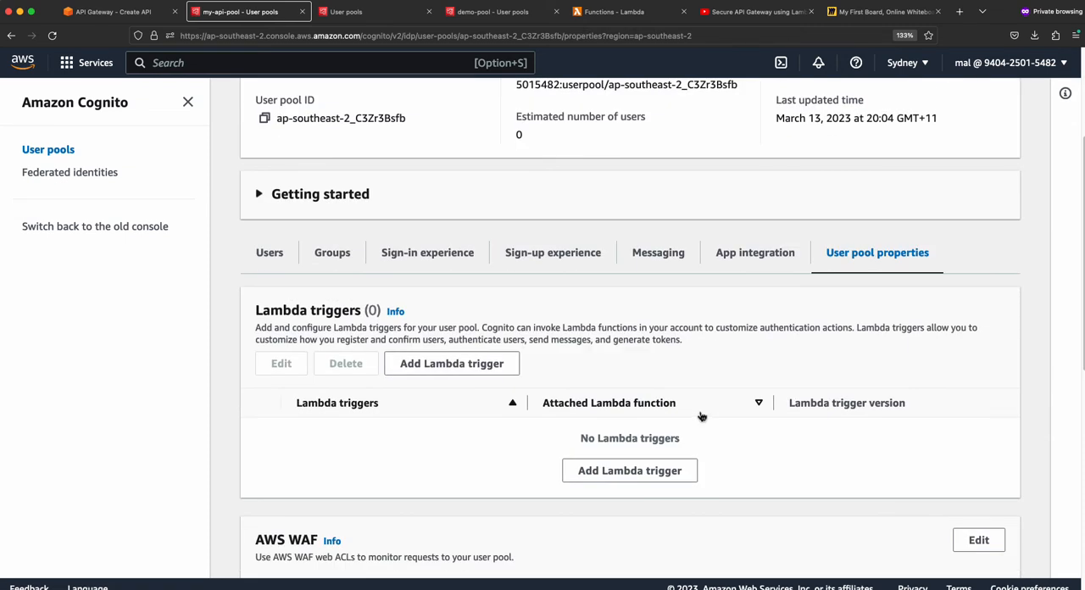
{"action": "scroll", "coordinate": [765, 339], "scroll_direction": "up", "scroll_amount": 1}
{"action": "scroll", "coordinate": [387, 483], "scroll_direction": "down", "scroll_amount": 5}
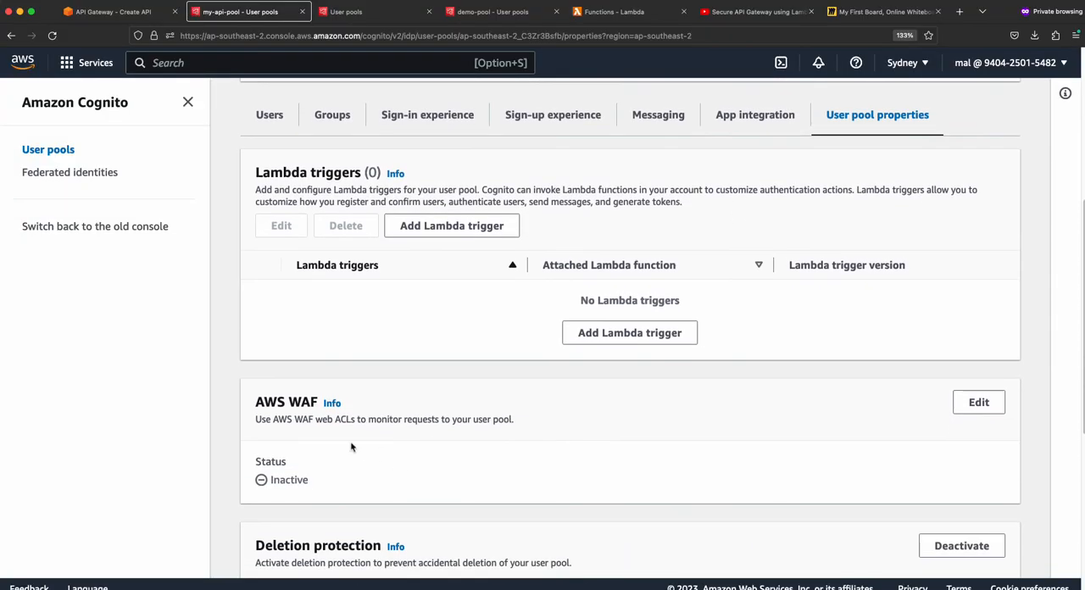
{"action": "scroll", "coordinate": [397, 453], "scroll_direction": "up", "scroll_amount": 2}
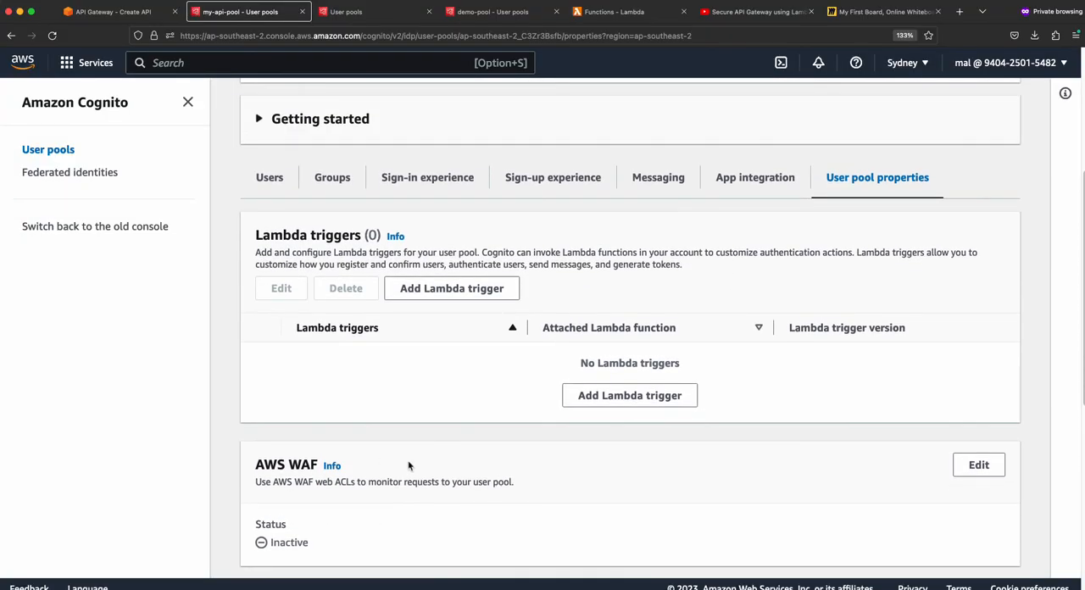
{"action": "scroll", "coordinate": [408, 464], "scroll_direction": "up", "scroll_amount": 2}
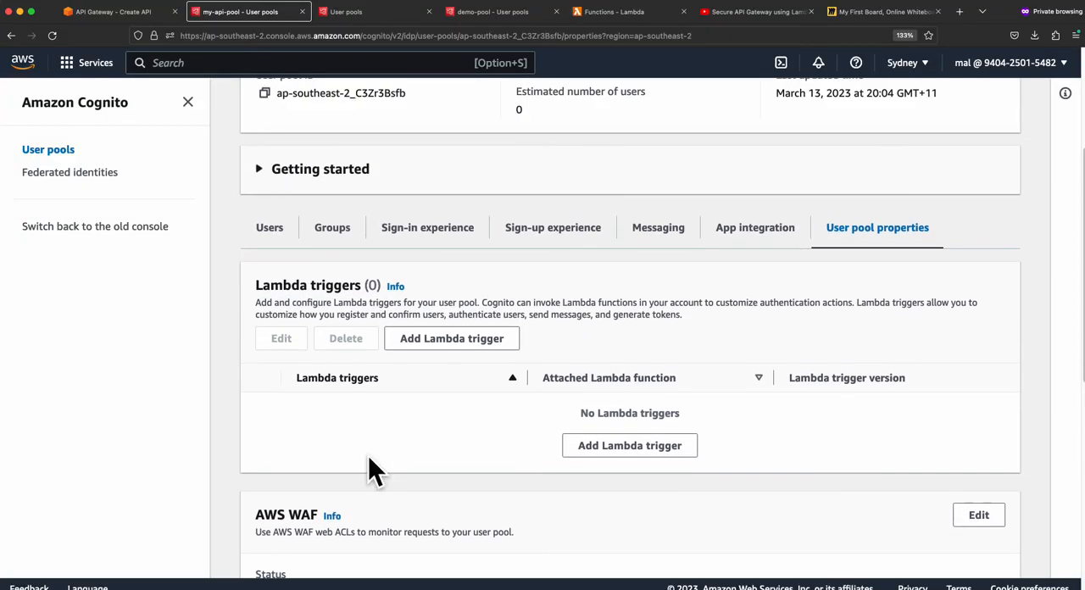
- Review my-api-pool's app integration settings, from the domain and resource servers down to the app client list
{"action": "left_click", "coordinate": [752, 229]}
{"action": "scroll", "coordinate": [522, 335], "scroll_direction": "down", "scroll_amount": 3}
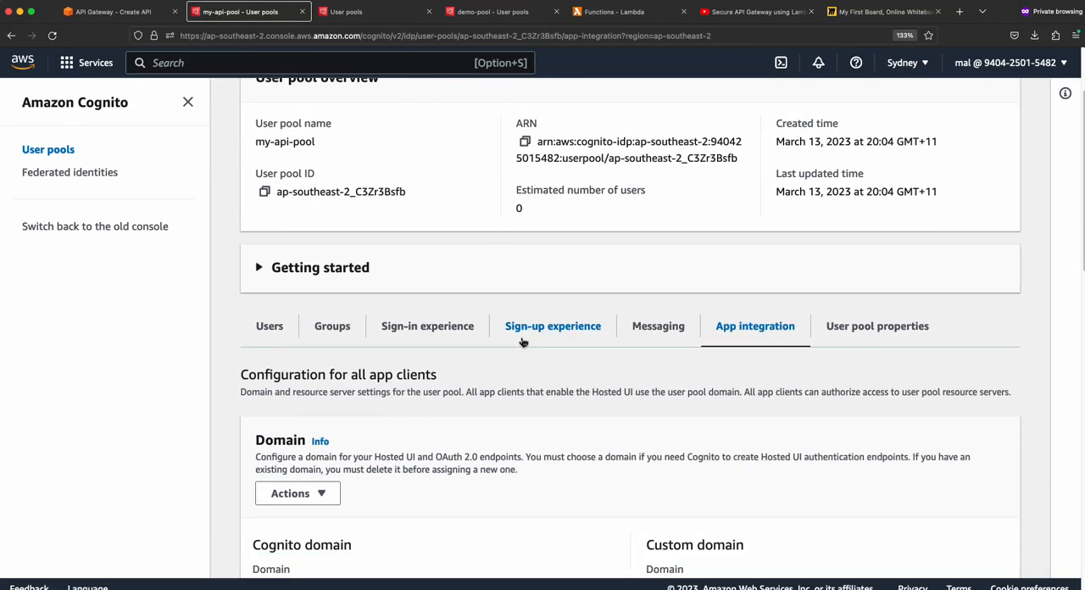
{"action": "scroll", "coordinate": [523, 341], "scroll_direction": "down", "scroll_amount": 10}
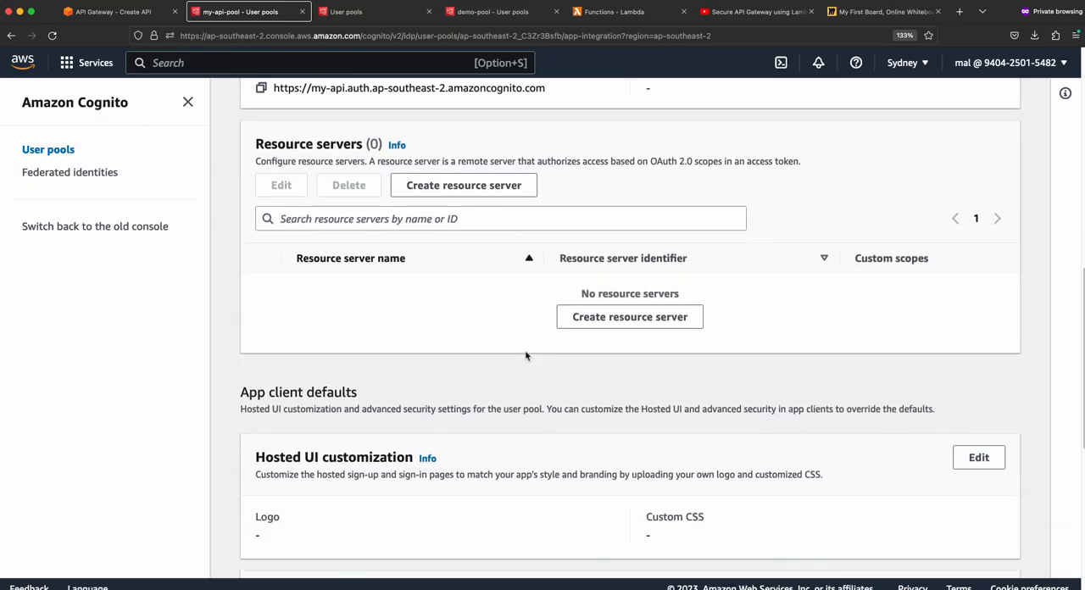
{"action": "scroll", "coordinate": [525, 356], "scroll_direction": "down", "scroll_amount": 5}
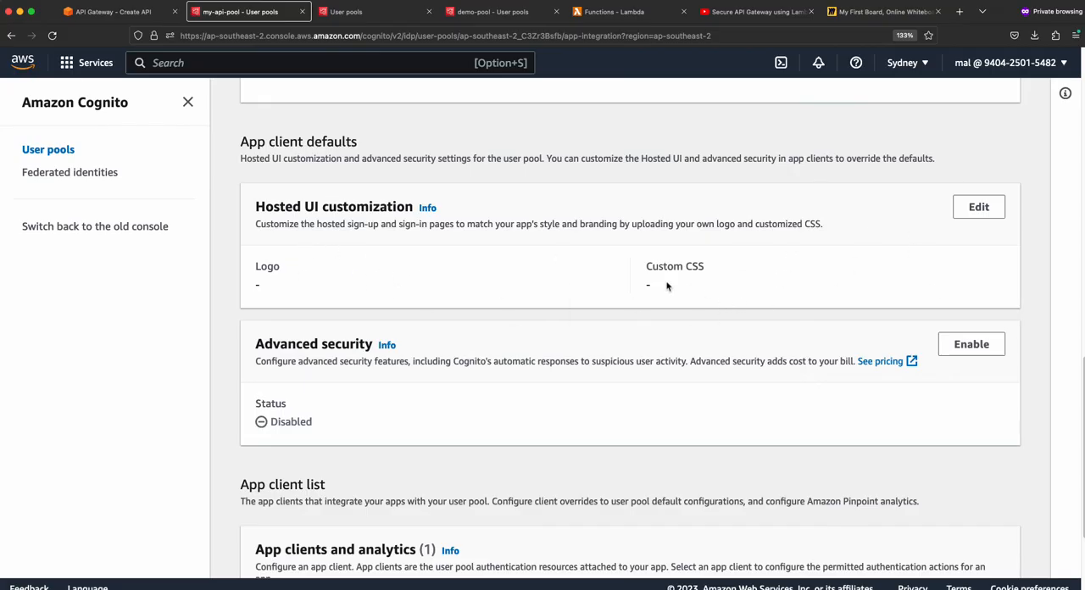
{"action": "scroll", "coordinate": [693, 286], "scroll_direction": "down", "scroll_amount": 5}
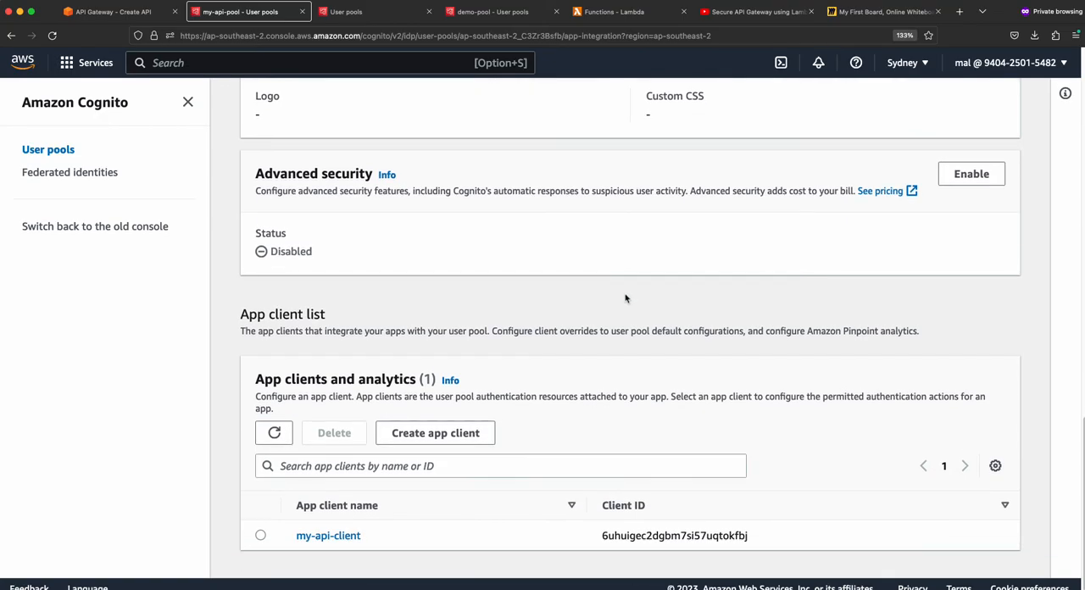
- Open the app client my-api-client, review its information and Hosted UI settings, and view its hosted sign-in page
{"action": "left_click", "coordinate": [336, 536]}
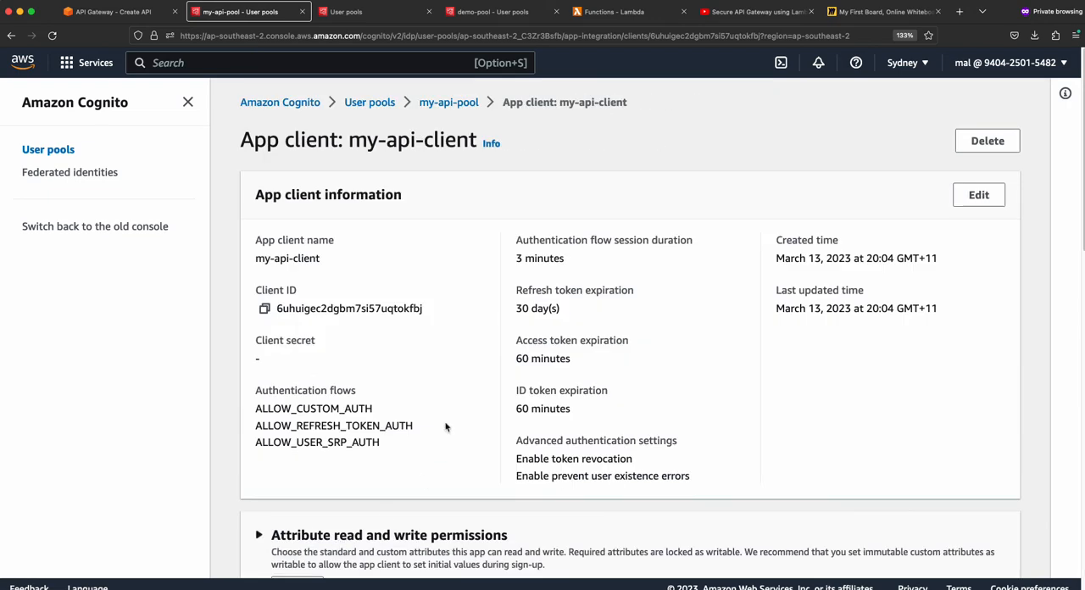
{"action": "scroll", "coordinate": [464, 367], "scroll_direction": "down", "scroll_amount": 5}
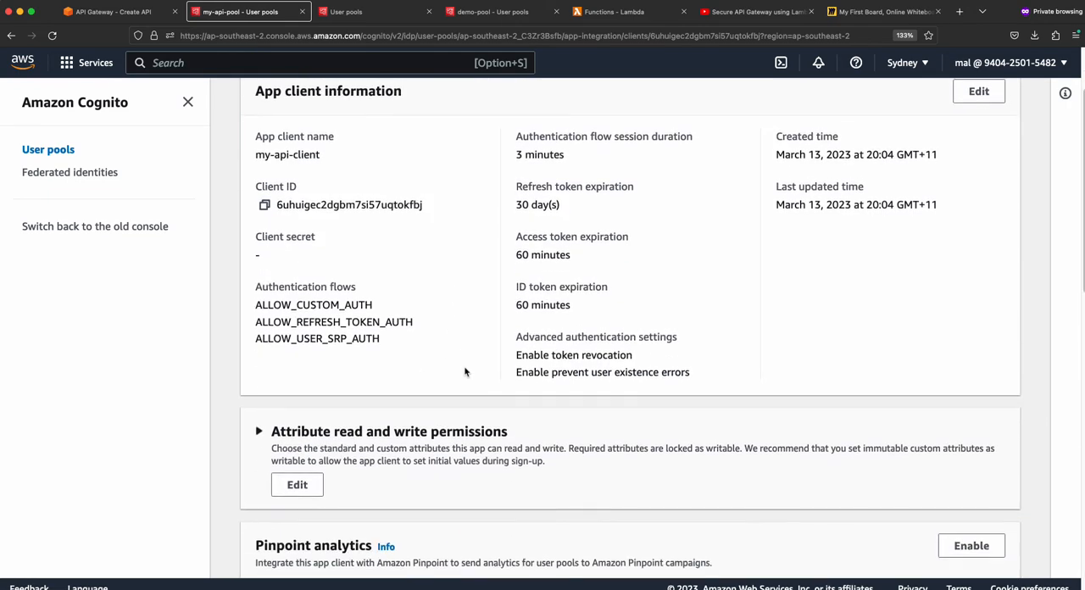
{"action": "scroll", "coordinate": [468, 373], "scroll_direction": "down", "scroll_amount": 8}
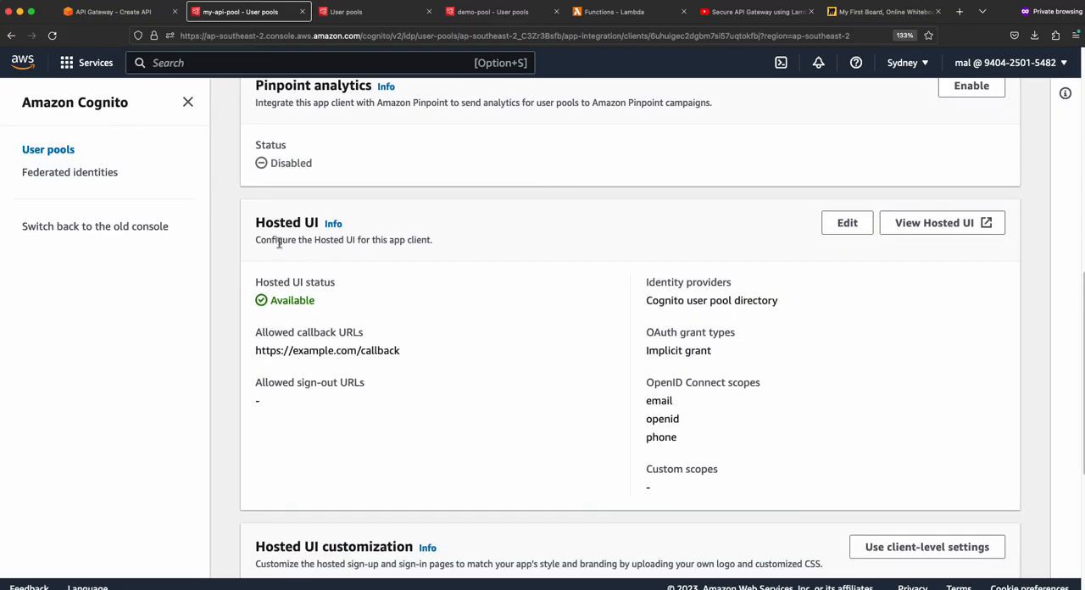
{"action": "left_click_drag", "start_coordinate": [254, 223], "coordinate": [320, 227]}
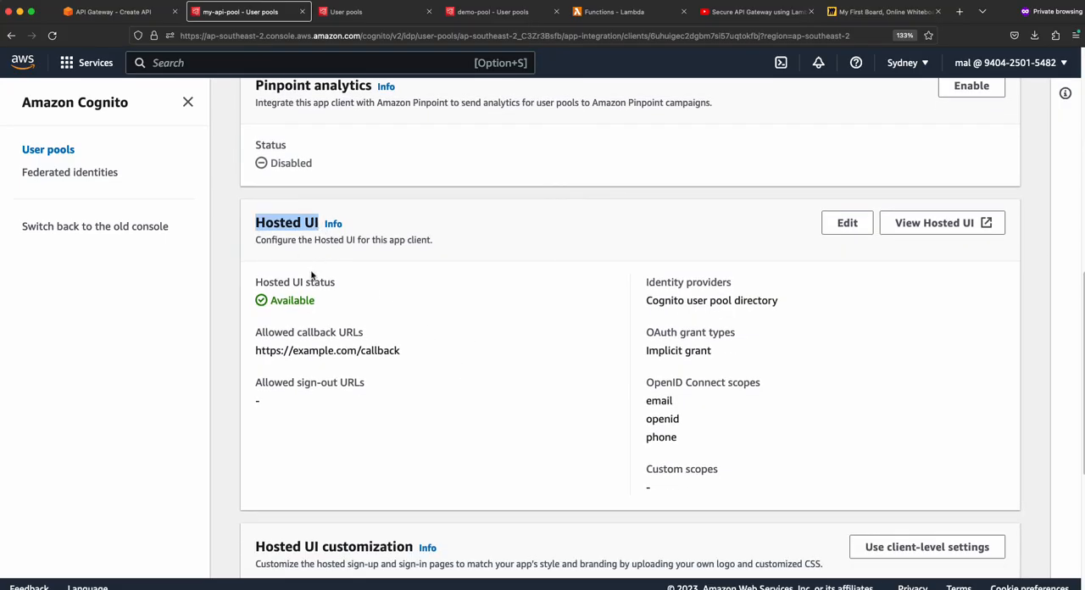
{"action": "left_click", "coordinate": [938, 227]}
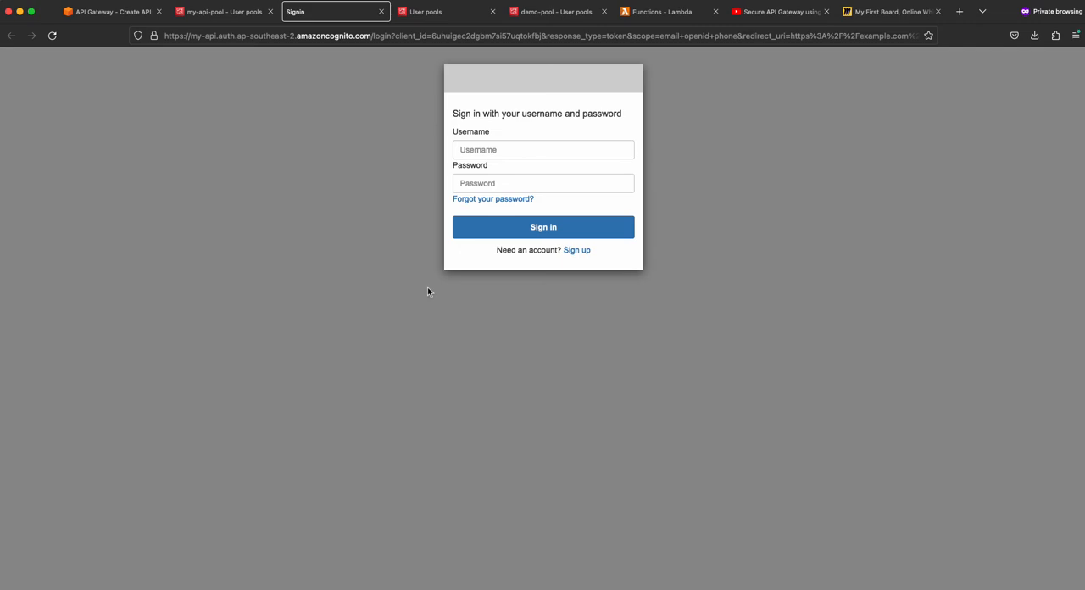
- Return to my-api-pool in the Cognito console and start a new user with the user name test1, without sending an invitation
{"action": "left_click", "coordinate": [225, 13]}
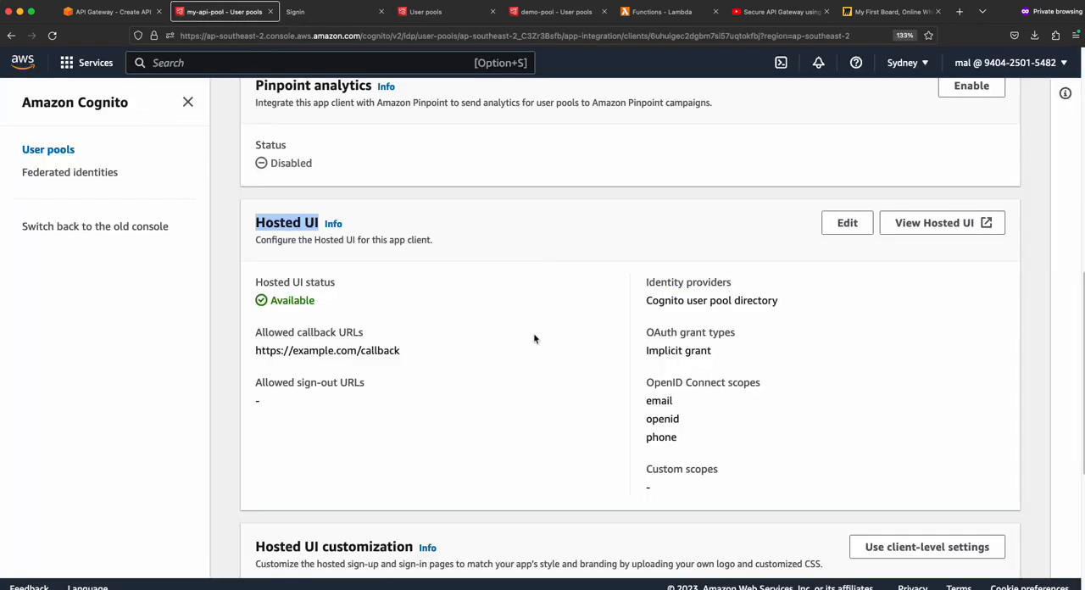
{"action": "scroll", "coordinate": [532, 331], "scroll_direction": "up", "scroll_amount": 3}
{"action": "scroll", "coordinate": [530, 331], "scroll_direction": "up", "scroll_amount": 10}
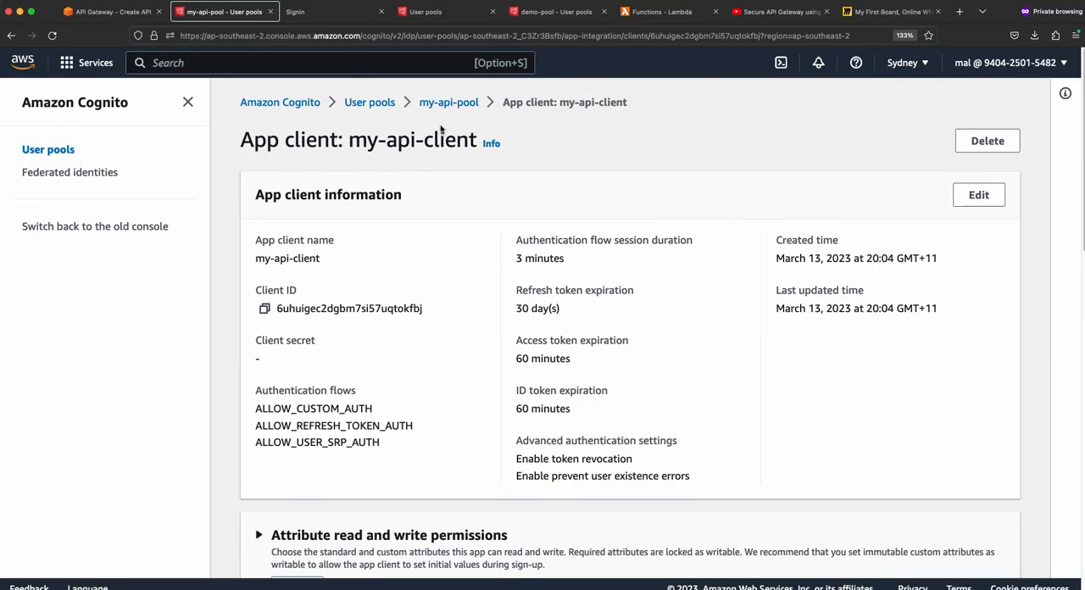
{"action": "left_click", "coordinate": [443, 103]}
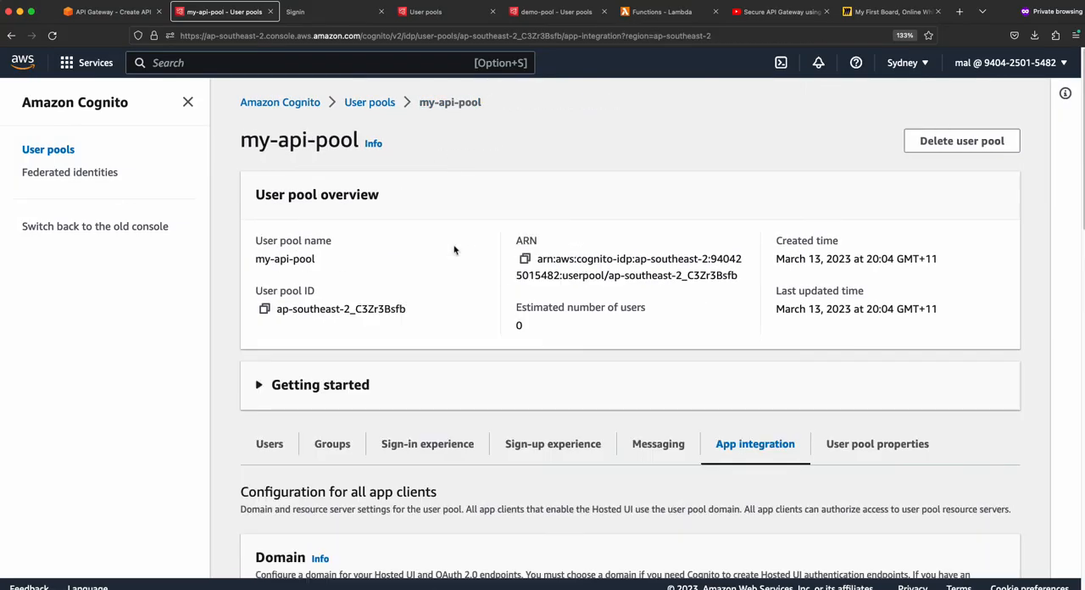
{"action": "left_click", "coordinate": [269, 444]}
{"action": "scroll", "coordinate": [496, 435], "scroll_direction": "down", "scroll_amount": 5}
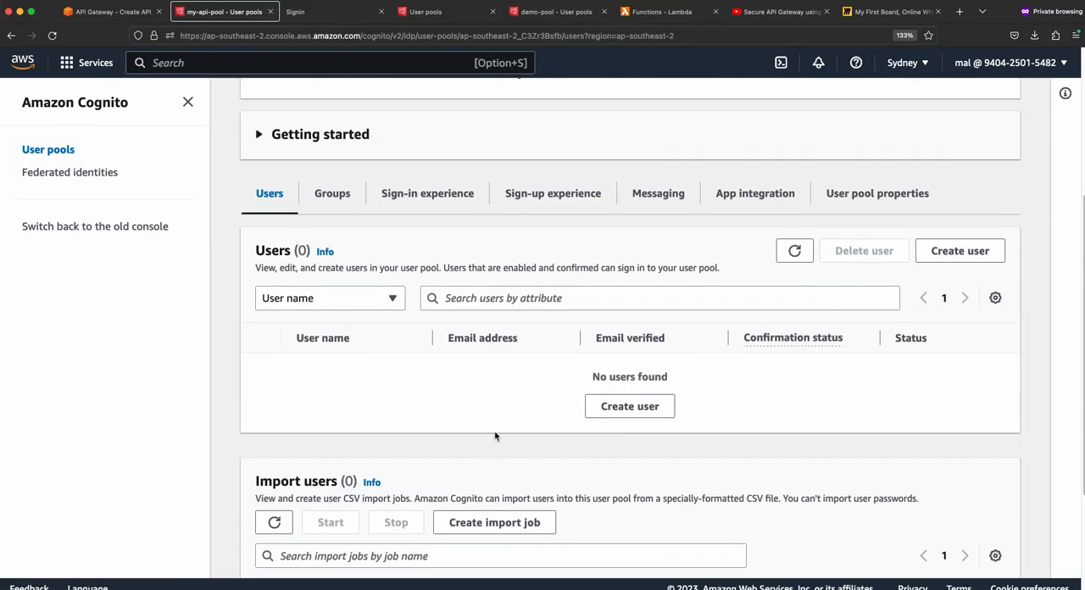
{"action": "left_click", "coordinate": [960, 251]}
{"action": "scroll", "coordinate": [315, 337], "scroll_direction": "down", "scroll_amount": 1}
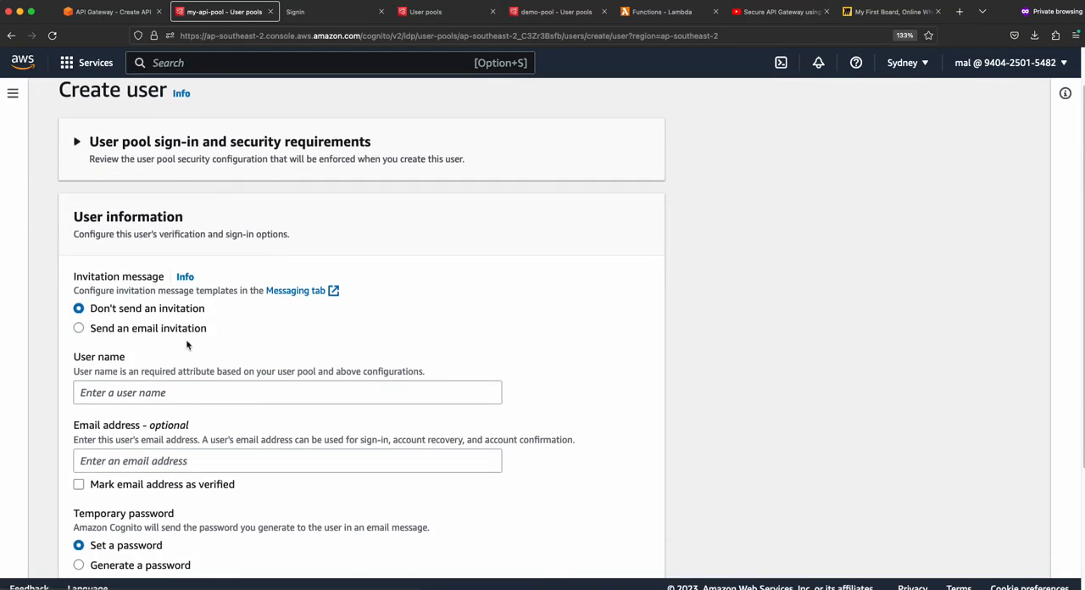
{"action": "scroll", "coordinate": [150, 337], "scroll_direction": "down", "scroll_amount": 1}
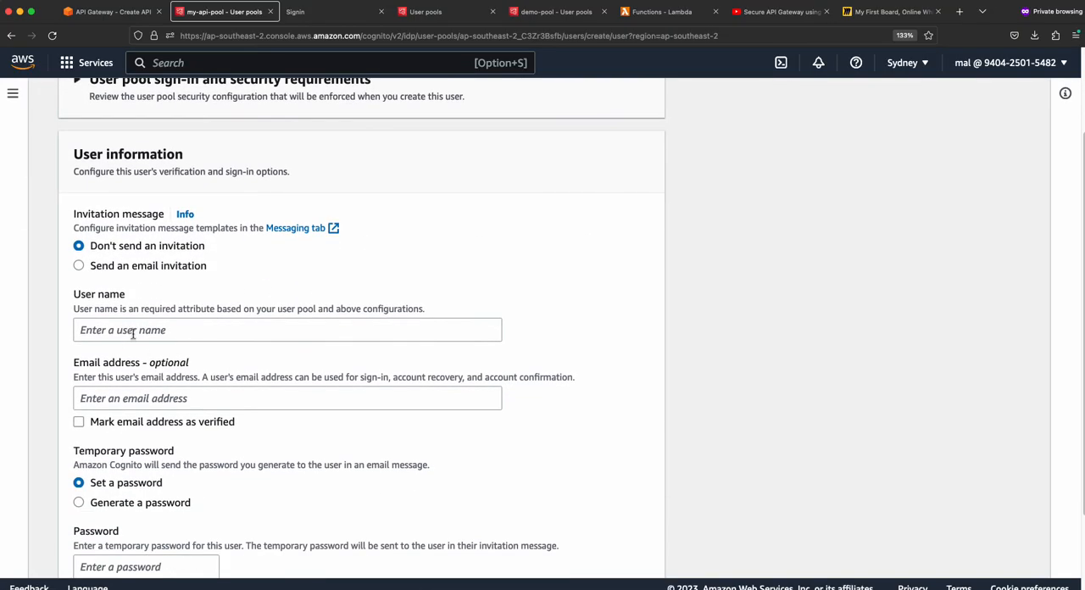
{"action": "left_click", "coordinate": [133, 332]}
{"action": "type", "text": "test1"}
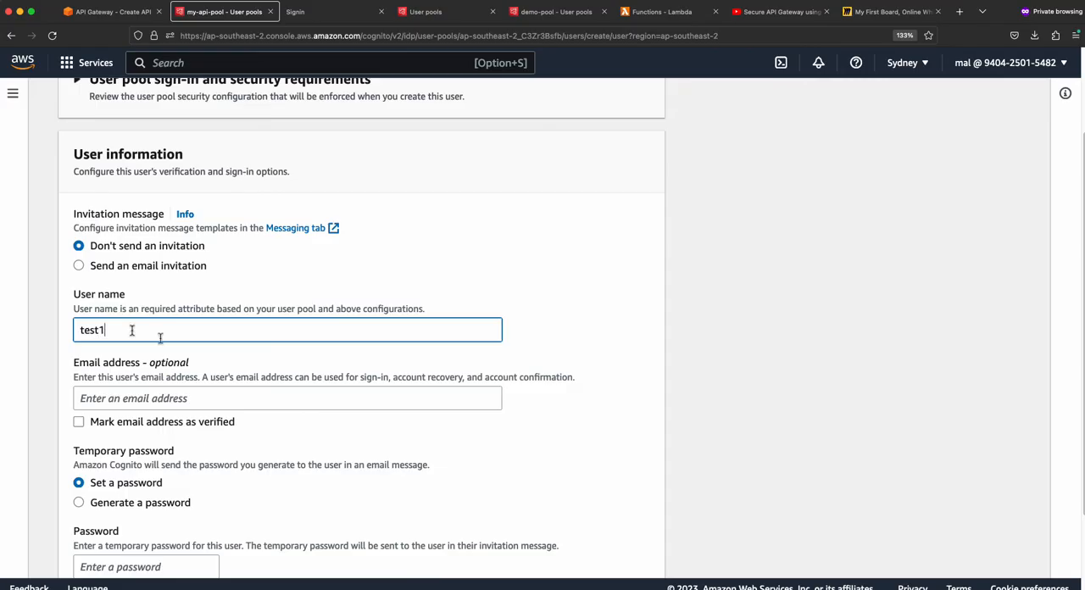
- Keep the option to set a temporary password and paste the temporary password for user test1
{"action": "scroll", "coordinate": [132, 330], "scroll_direction": "down", "scroll_amount": 2}
{"action": "scroll", "coordinate": [127, 313], "scroll_direction": "down", "scroll_amount": 1}
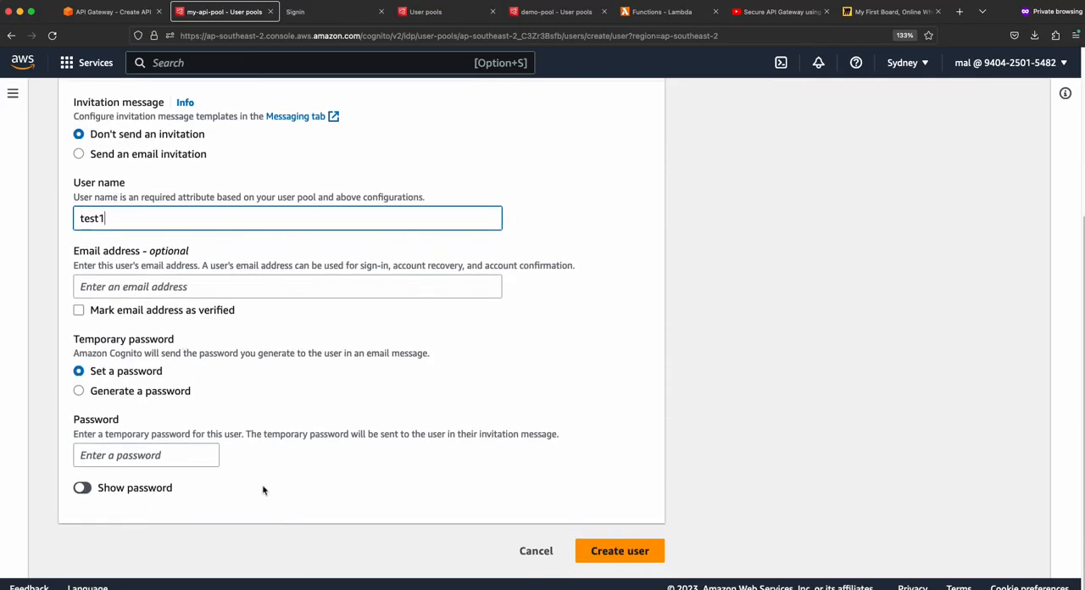
{"action": "key", "text": "super+Tab"}
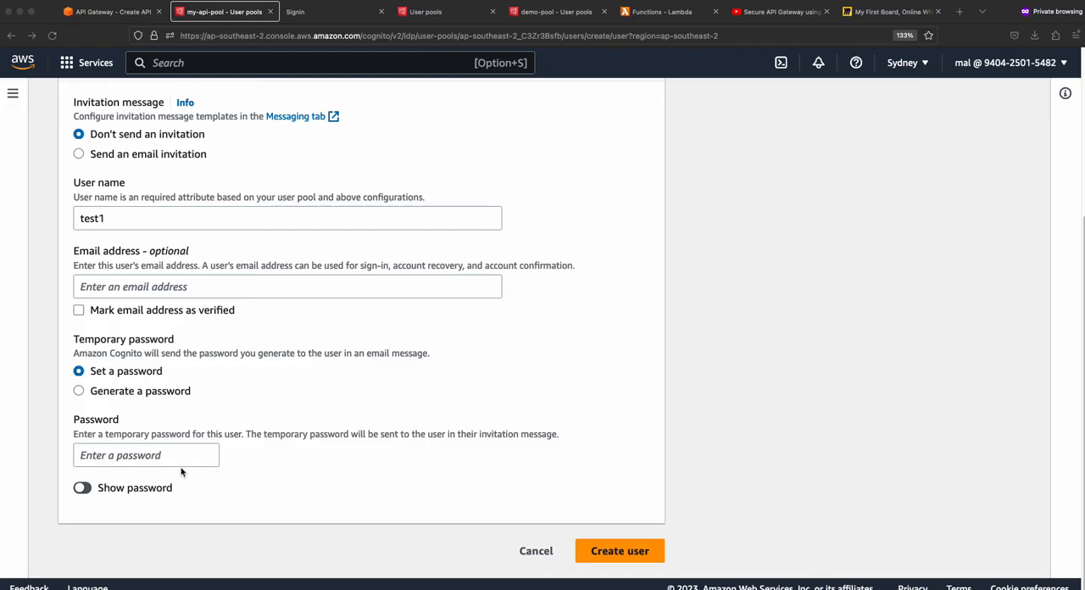
{"action": "key", "text": "super+Tab"}
{"action": "key", "text": "super+v"}
{"action": "key", "text": "super+z"}
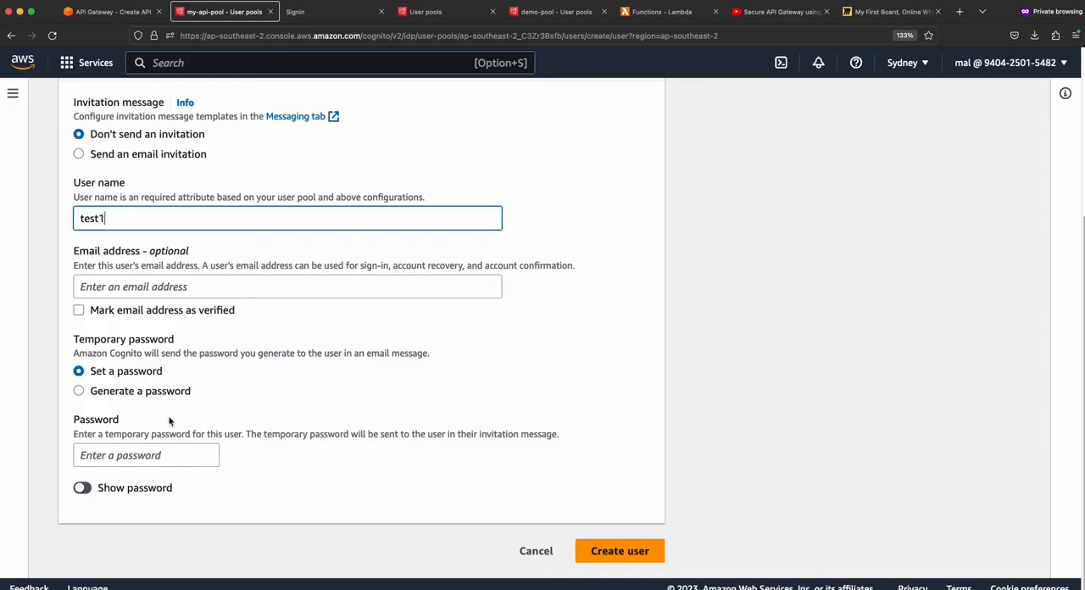
{"action": "left_click", "coordinate": [176, 458]}
{"action": "key", "text": "super+v"}
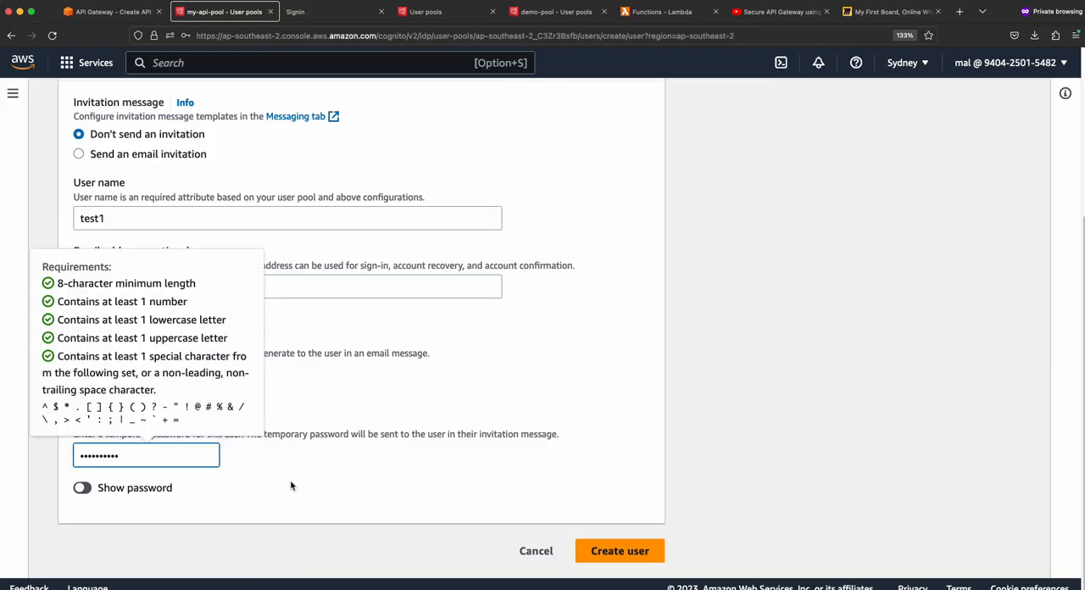
{"action": "left_click", "coordinate": [291, 485]}
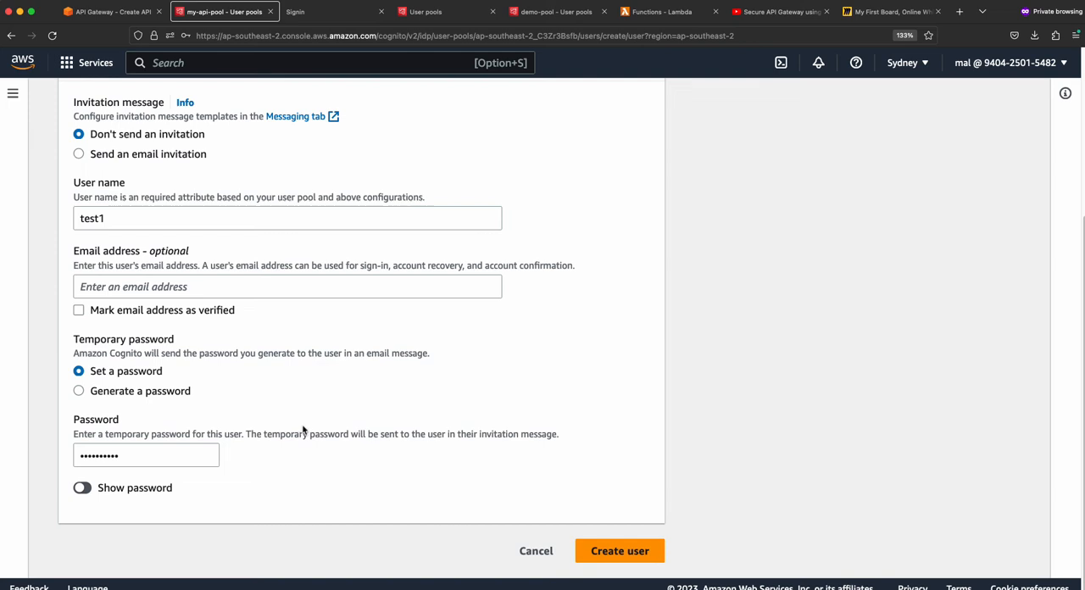
- Mark the new user's email address as verified, leaving the optional email address blank
{"action": "scroll", "coordinate": [303, 431], "scroll_direction": "up", "scroll_amount": 1}
{"action": "left_click", "coordinate": [78, 336]}
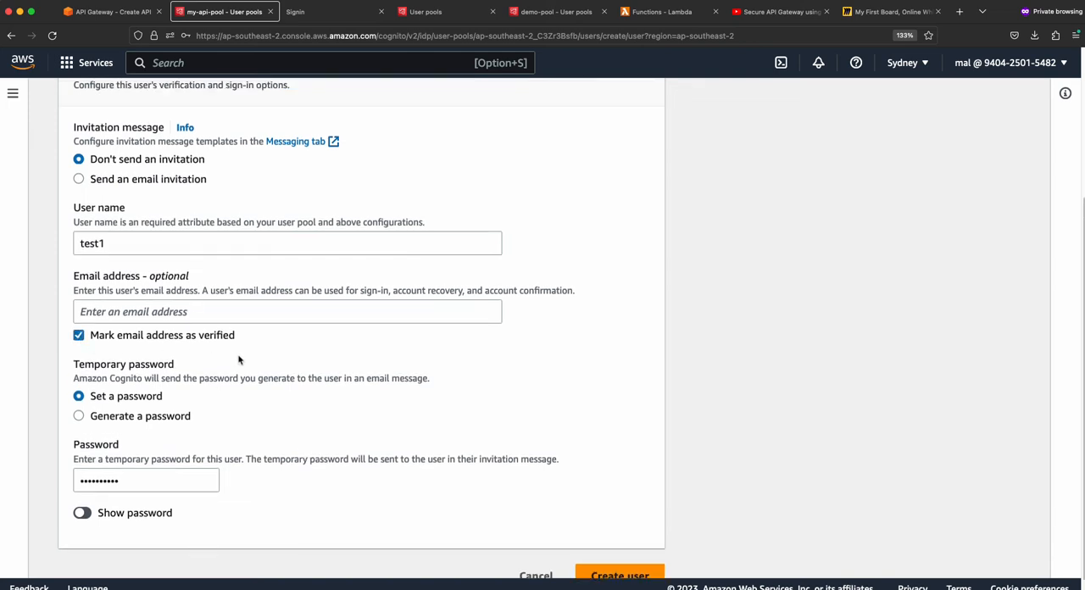
{"action": "scroll", "coordinate": [236, 357], "scroll_direction": "down", "scroll_amount": 1}
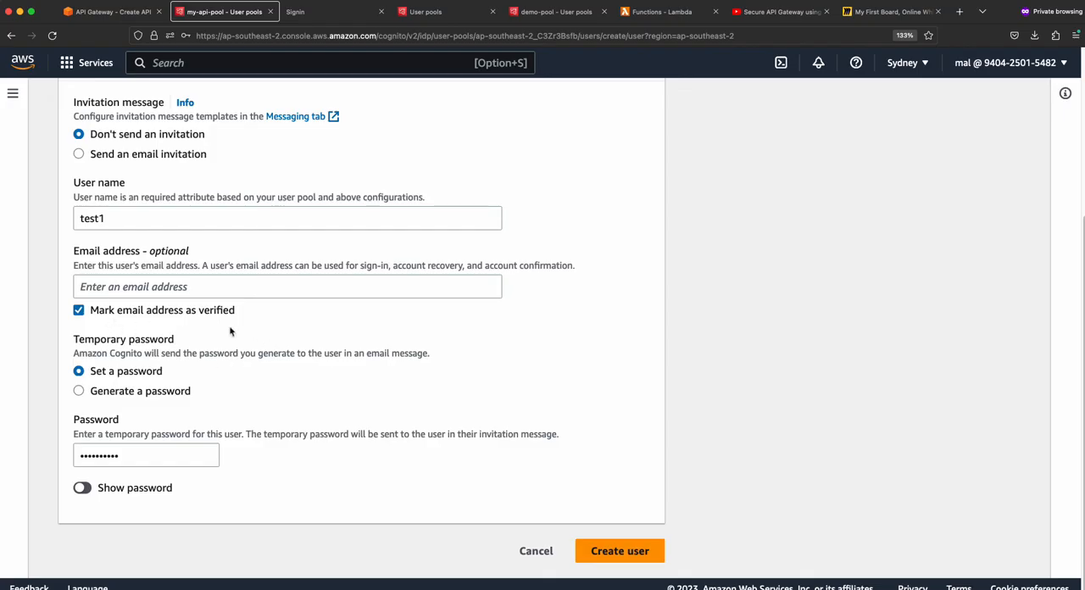
- Create the user test1 in my-api-pool with the entered settings
{"action": "left_click", "coordinate": [621, 552]}
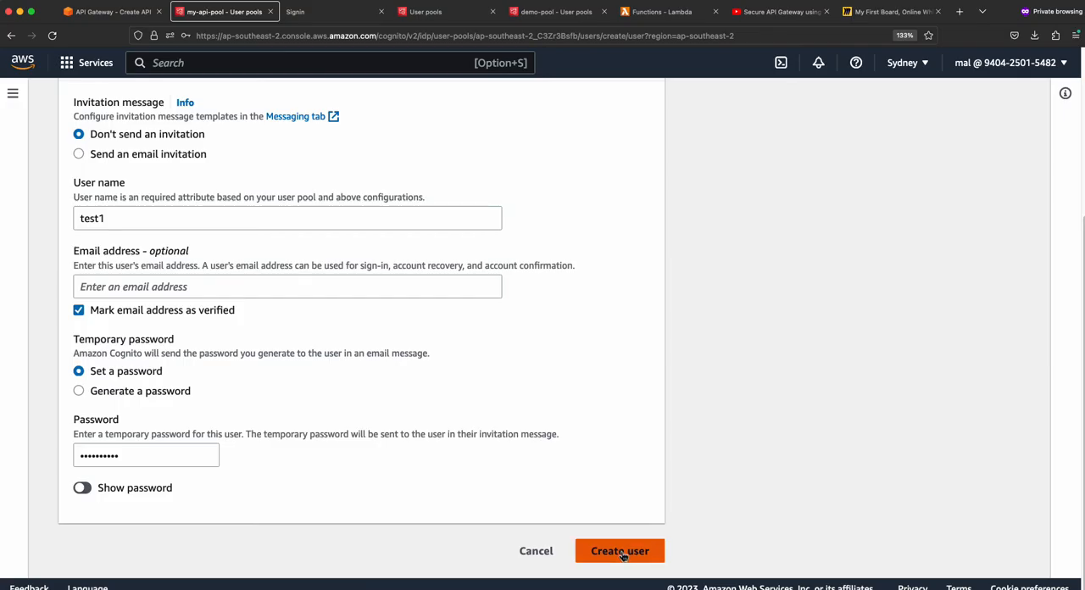
{"action": "scroll", "coordinate": [513, 356], "scroll_direction": "down", "scroll_amount": 5}
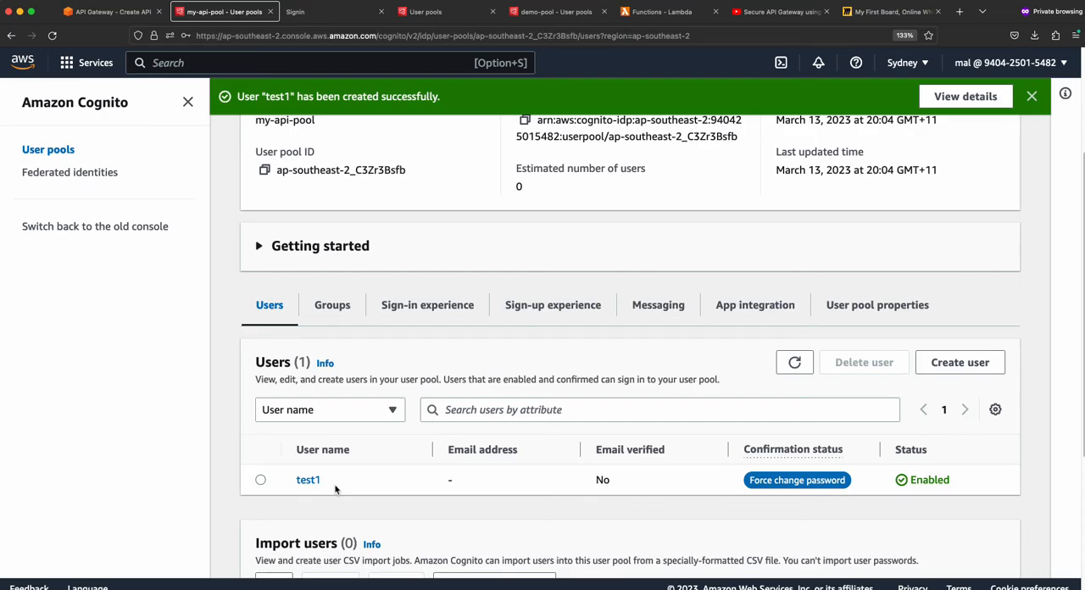
- Sign in on the hosted sign-in page with the user name test1 and the temporary password
{"action": "left_click", "coordinate": [327, 17]}
{"action": "left_click", "coordinate": [512, 150]}
{"action": "type", "text": "test1"}
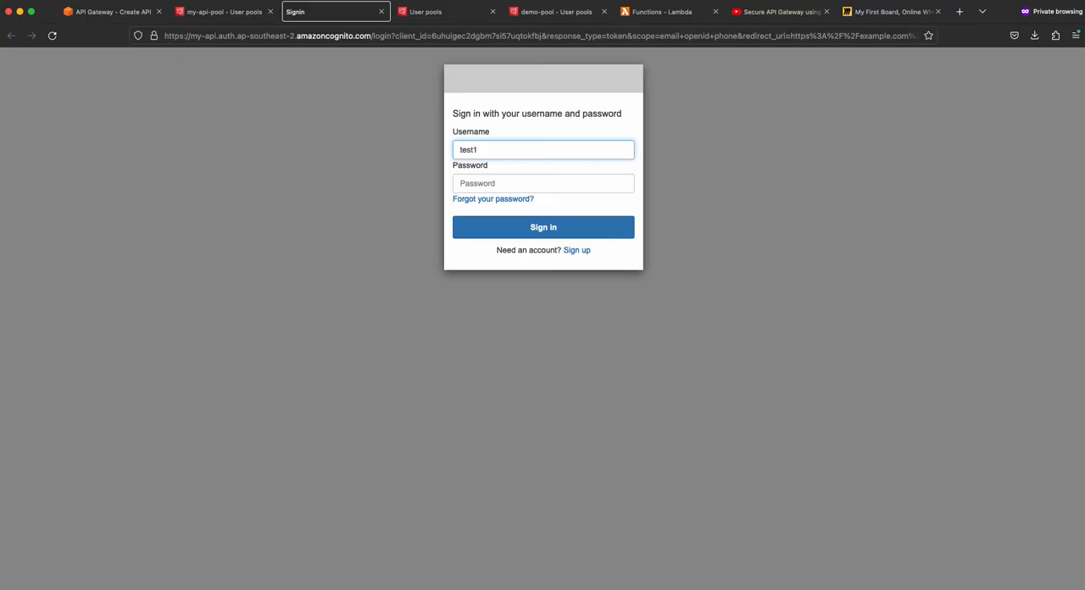
{"action": "key", "text": "super+Tab"}
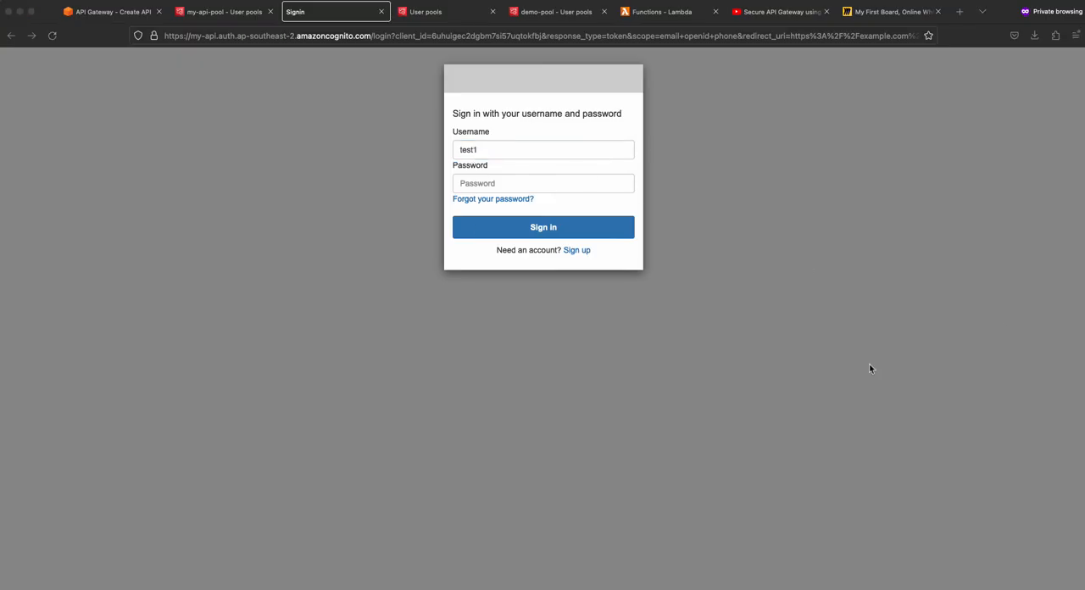
{"action": "key", "text": "super+Tab"}
{"action": "left_click", "coordinate": [482, 183]}
{"action": "key", "text": "super+v"}
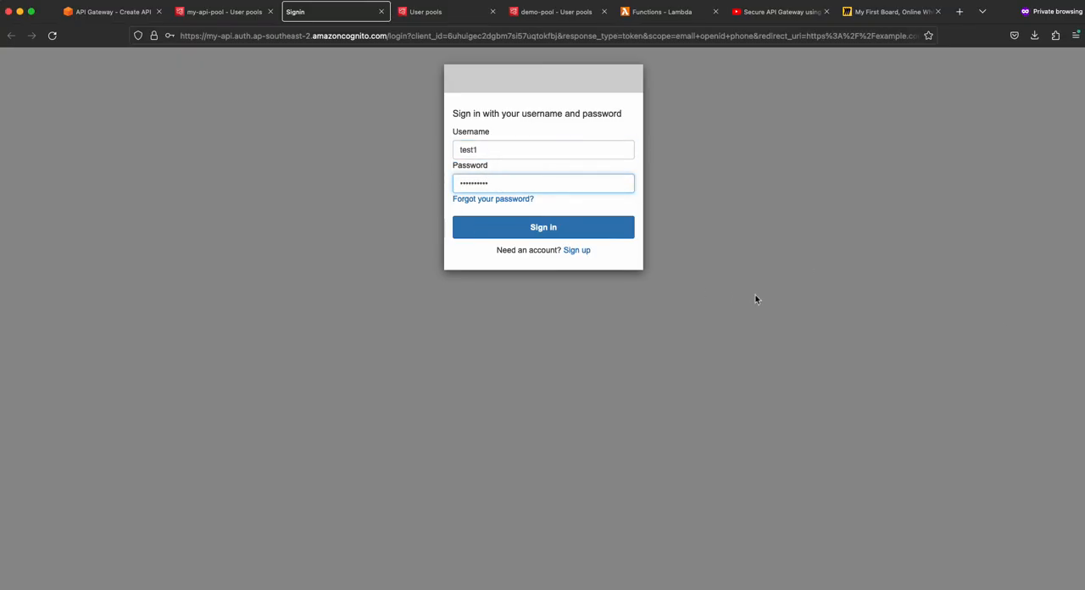
{"action": "key", "text": "Return"}
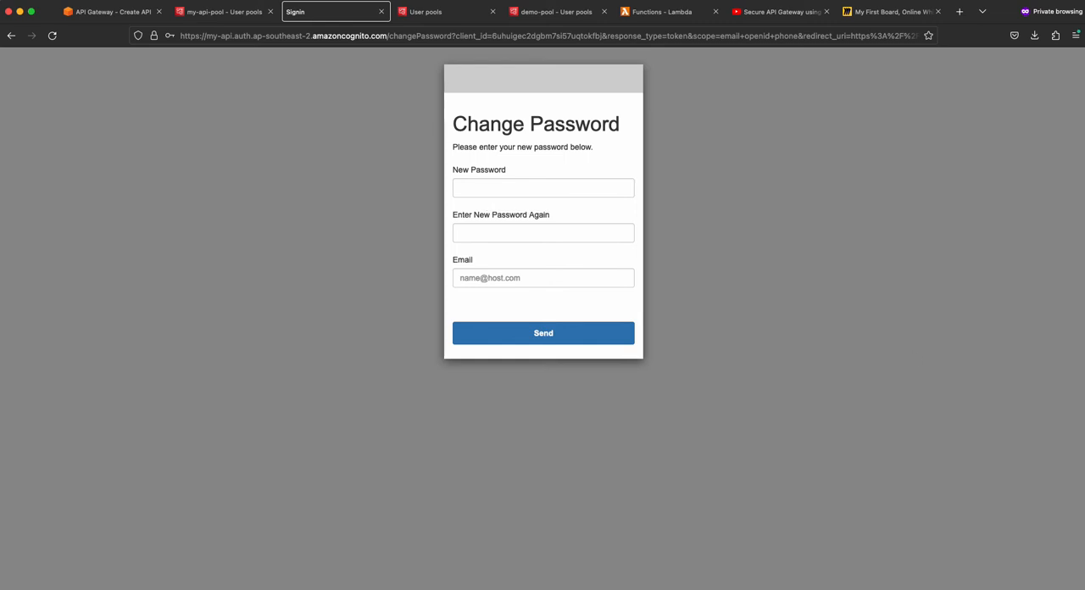
- Enter the new password and its repetition on the Change Password form and fill in the user's email address
{"action": "key", "text": "super+Tab"}
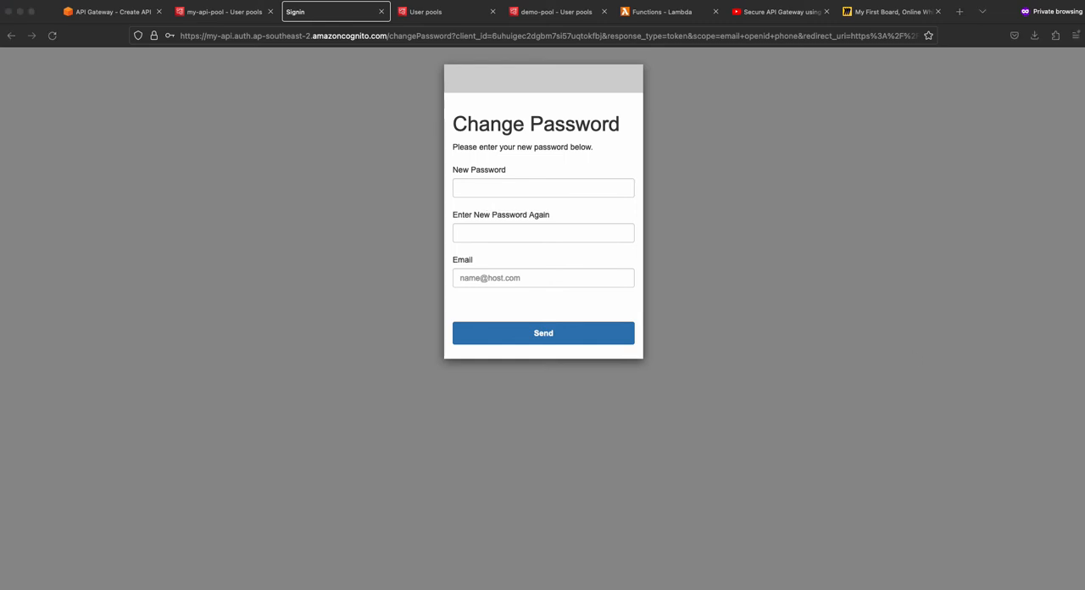
{"action": "left_click", "coordinate": [547, 194]}
{"action": "left_click", "coordinate": [583, 211]}
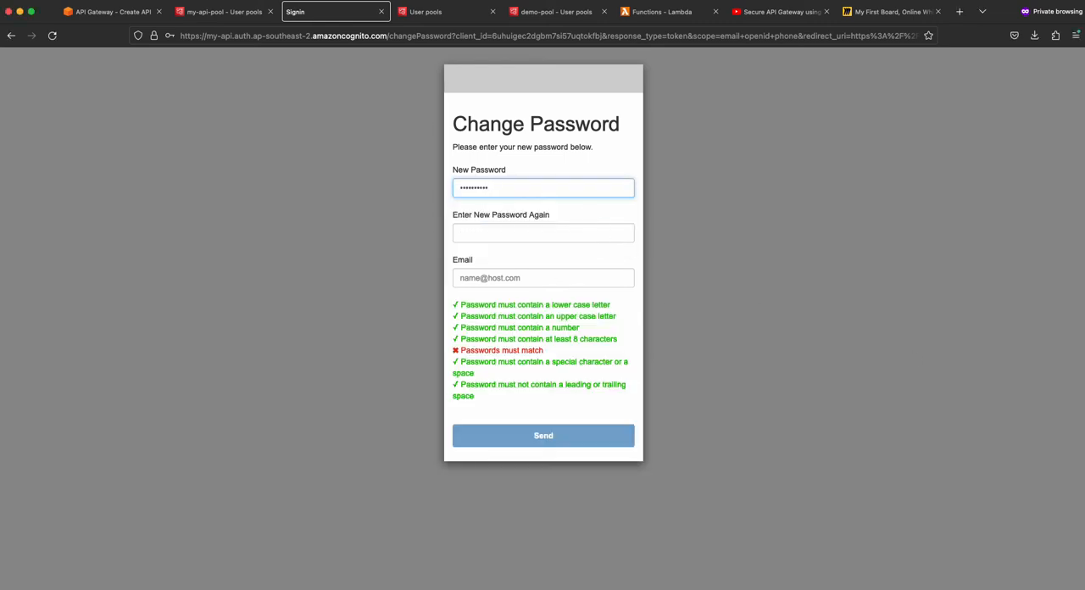
{"action": "key", "text": "super+Tab"}
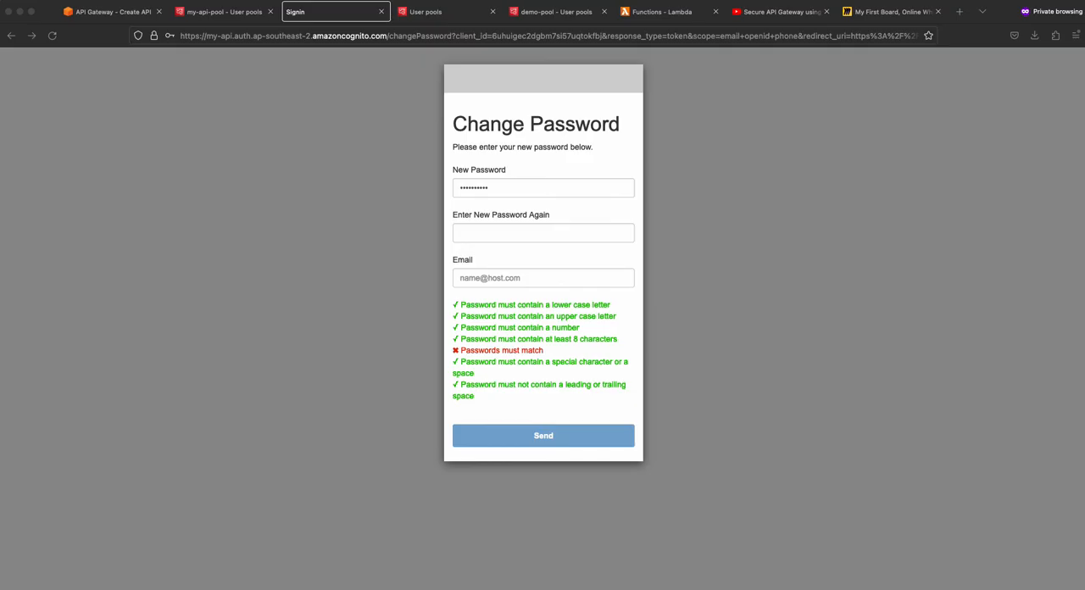
{"action": "left_click", "coordinate": [486, 230]}
{"action": "left_click", "coordinate": [517, 255]}
{"action": "left_click", "coordinate": [522, 277]}
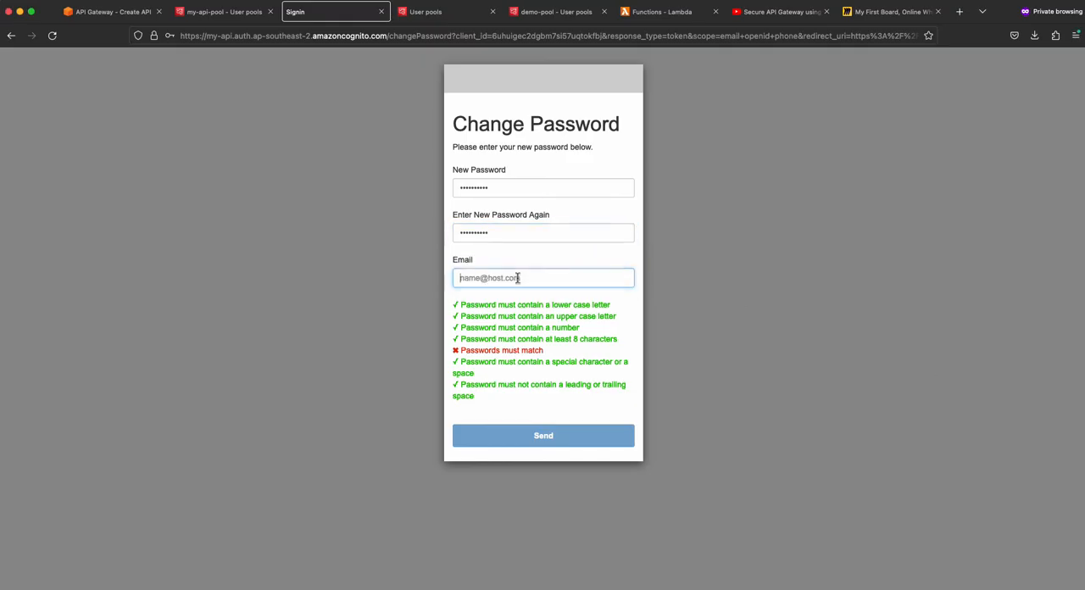
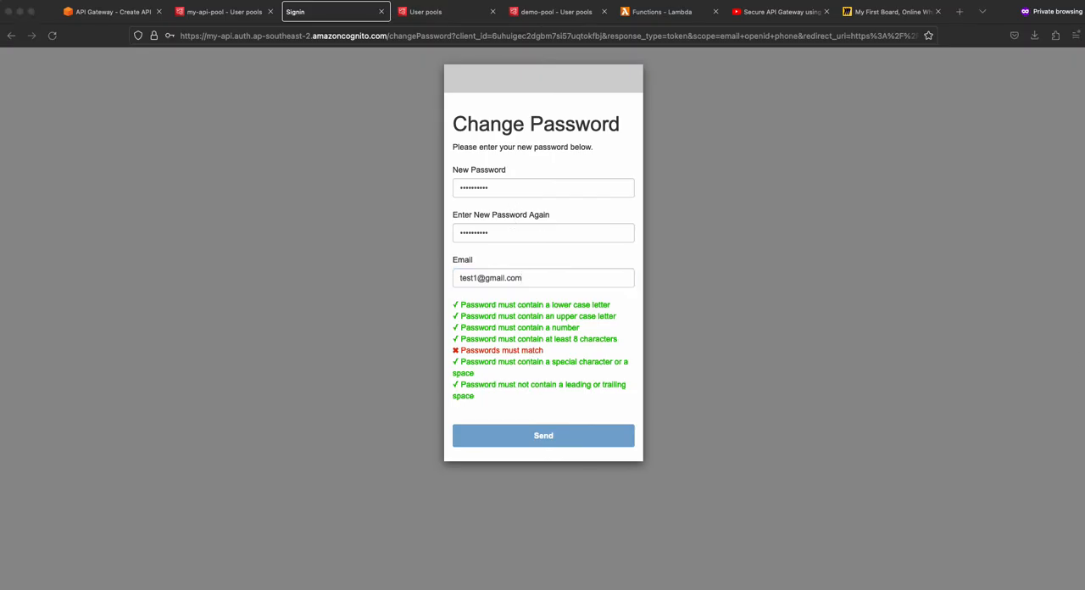
- Re-enter the new password in both password fields and submit the Change Password form
{"action": "left_click", "coordinate": [503, 189]}
{"action": "double_click", "coordinate": [502, 189]}
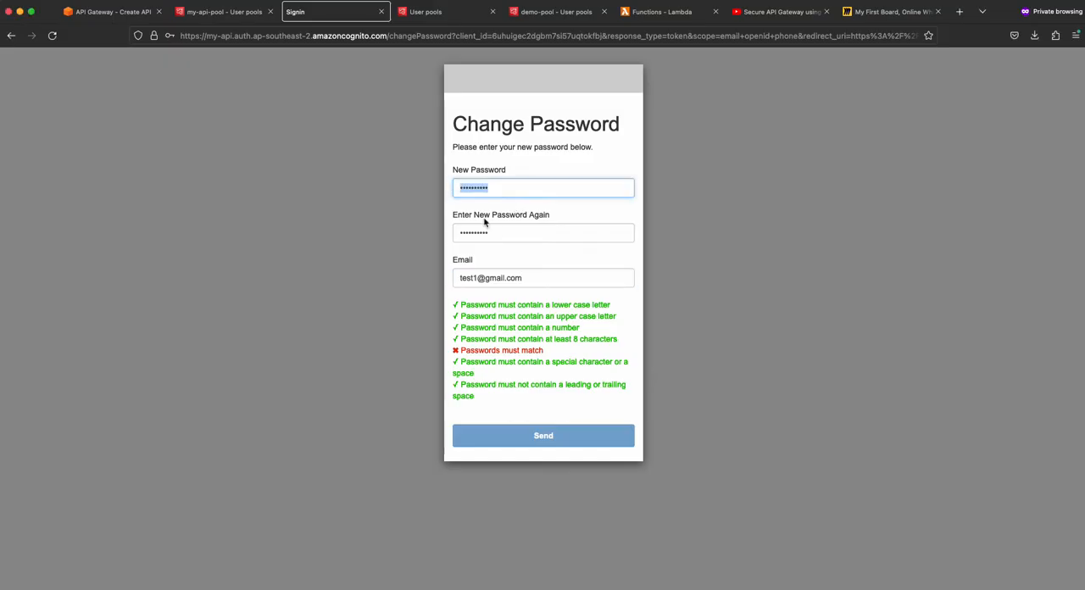
{"action": "key", "text": "super+v"}
{"action": "left_click_drag", "start_coordinate": [507, 235], "coordinate": [455, 234]}
{"action": "key", "text": "super+v"}
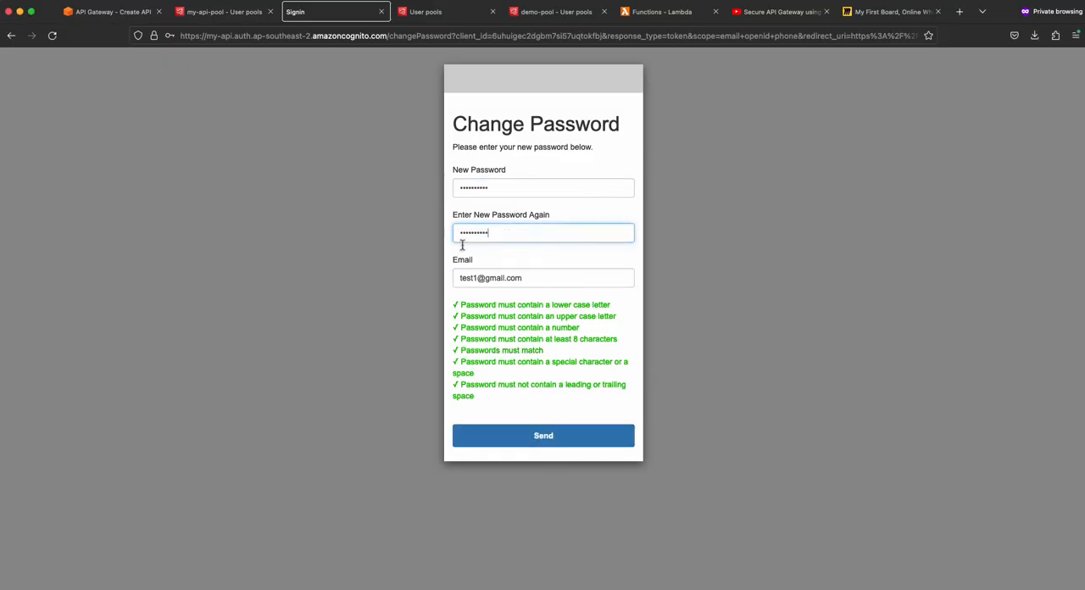
{"action": "left_click", "coordinate": [539, 440]}
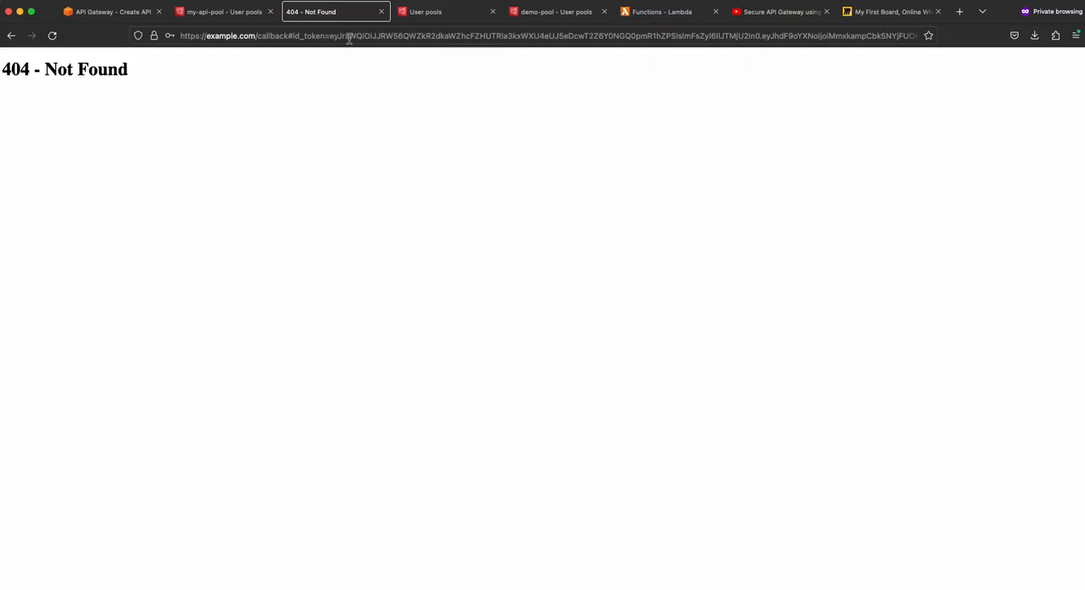
- Try to copy the ID token from the redirect URL into an untitled file in Visual Studio Code
{"action": "double_click", "coordinate": [348, 35]}
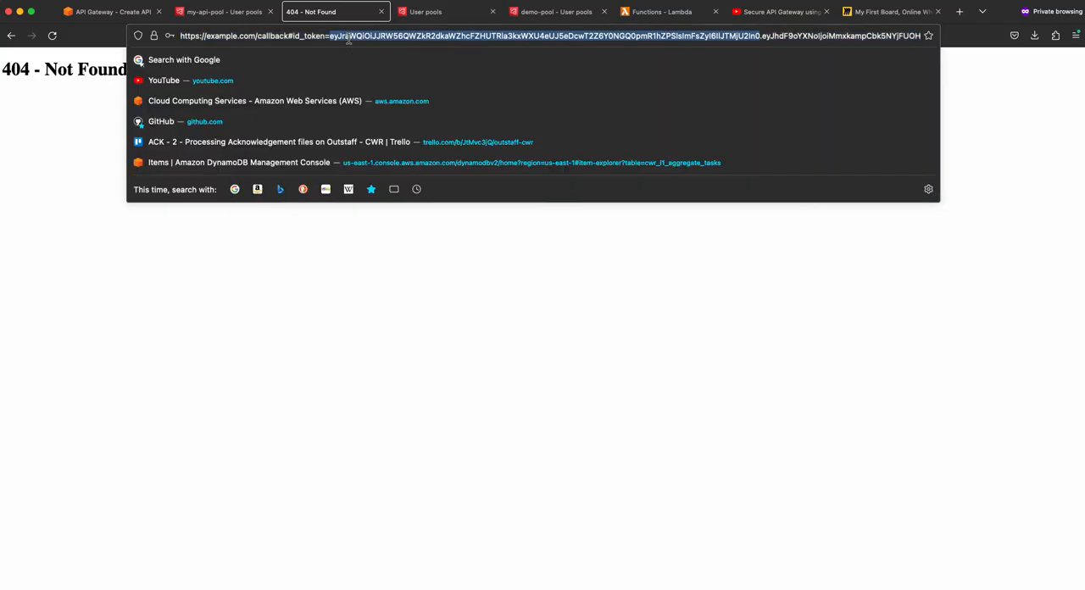
{"action": "left_click", "coordinate": [514, 384]}
{"action": "key", "text": "super+Tab"}
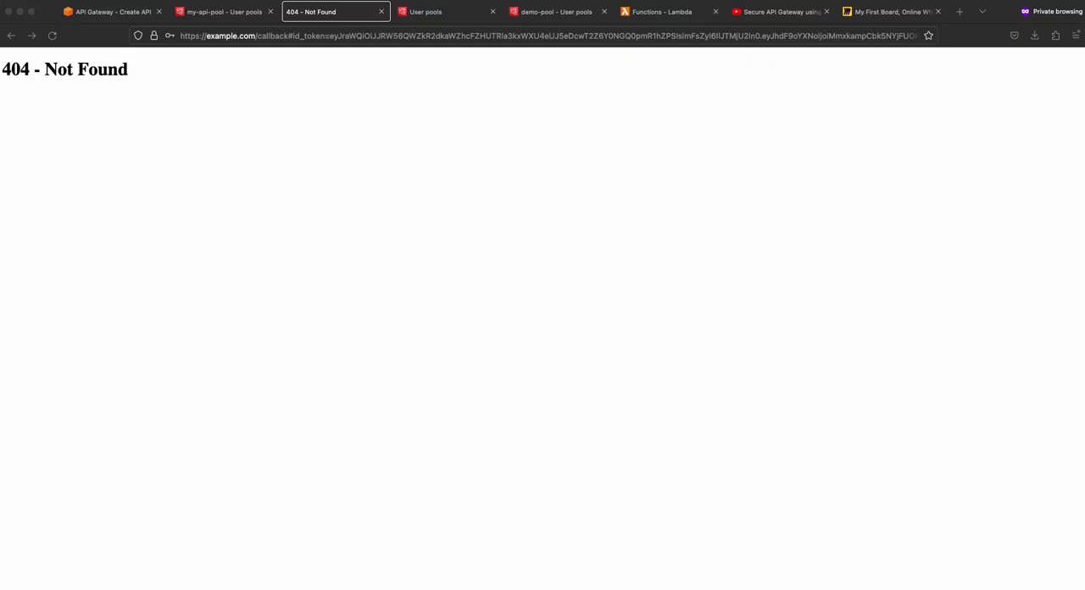
{"action": "left_click_drag", "start_coordinate": [1084, 53], "coordinate": [520, 53]}
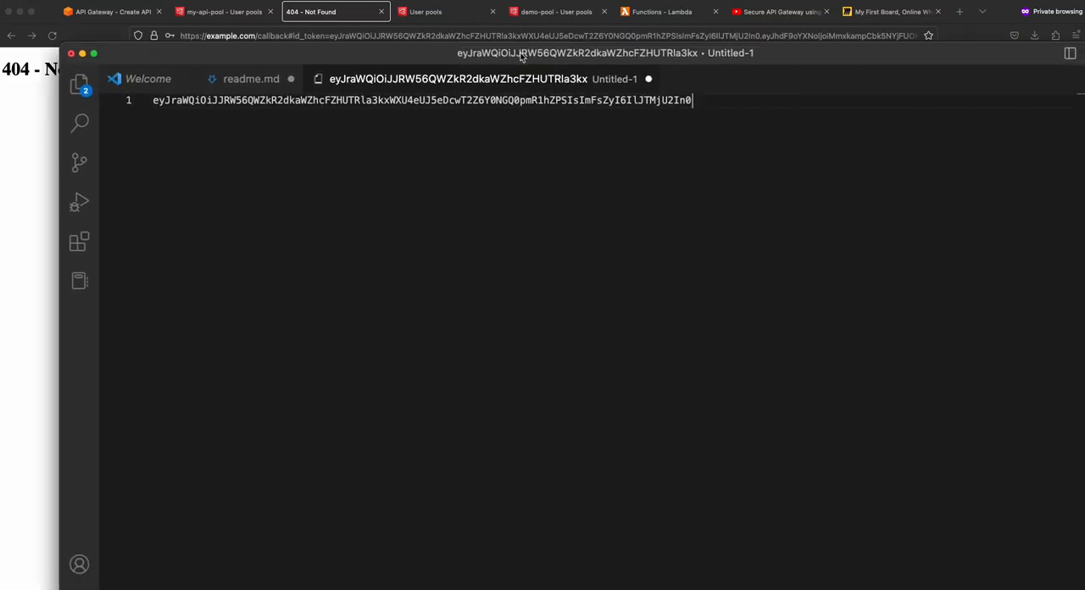
{"action": "key", "text": "super+a"}
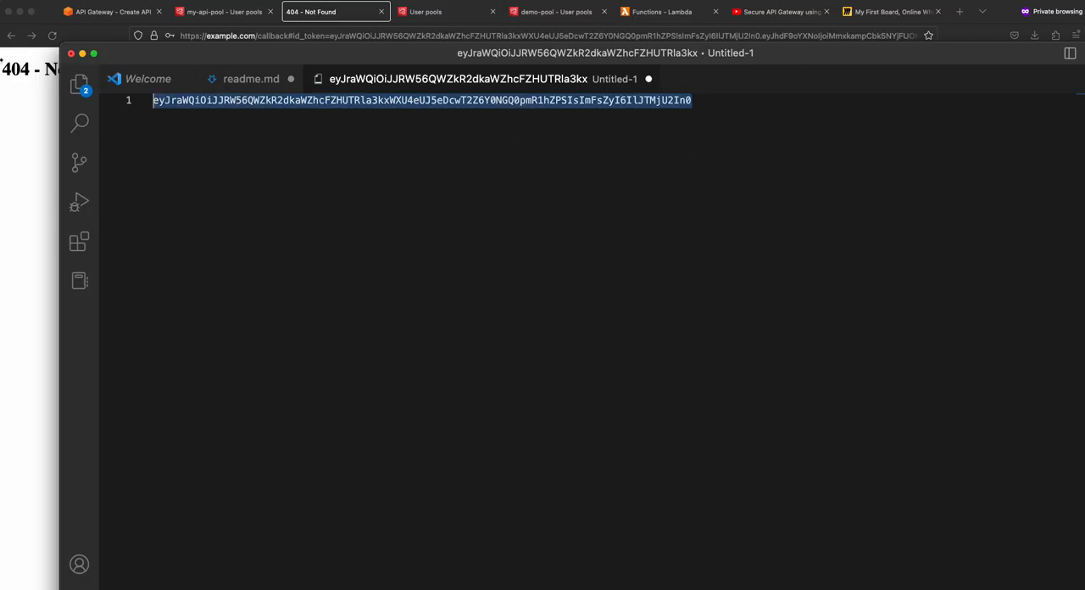
{"action": "left_click_drag", "start_coordinate": [378, 54], "coordinate": [1084, 58]}
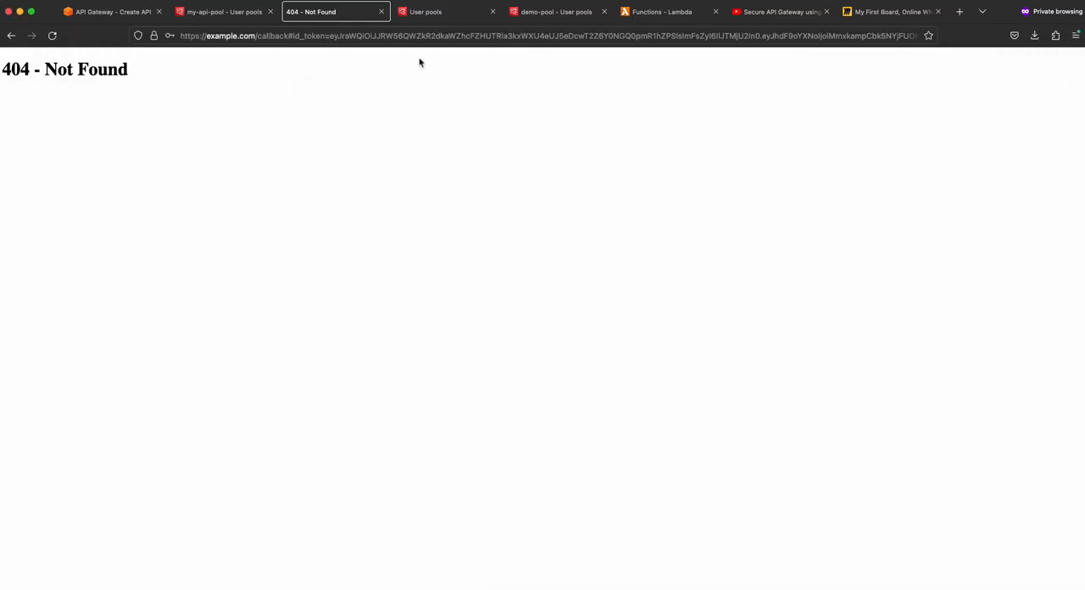
- Copy the full redirect URL containing the tokens and replace the contents of the untitled Visual Studio Code file with it
{"action": "triple_click", "coordinate": [432, 36]}
{"action": "key", "text": "super+c"}
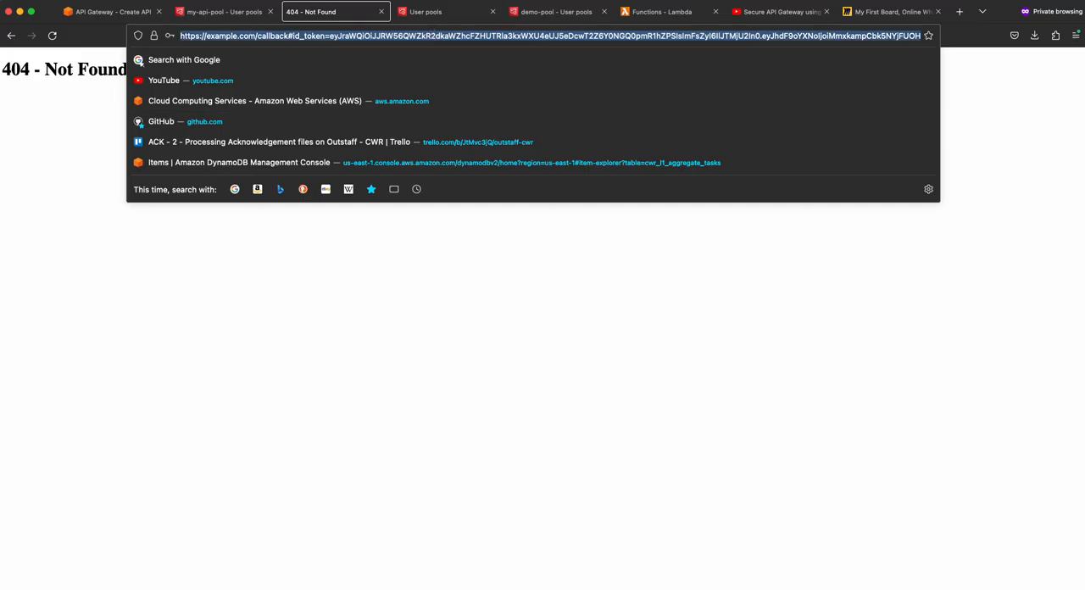
{"action": "left_click_drag", "start_coordinate": [1084, 85], "coordinate": [276, 58]}
{"action": "left_click", "coordinate": [354, 278]}
{"action": "key", "text": "super+a"}
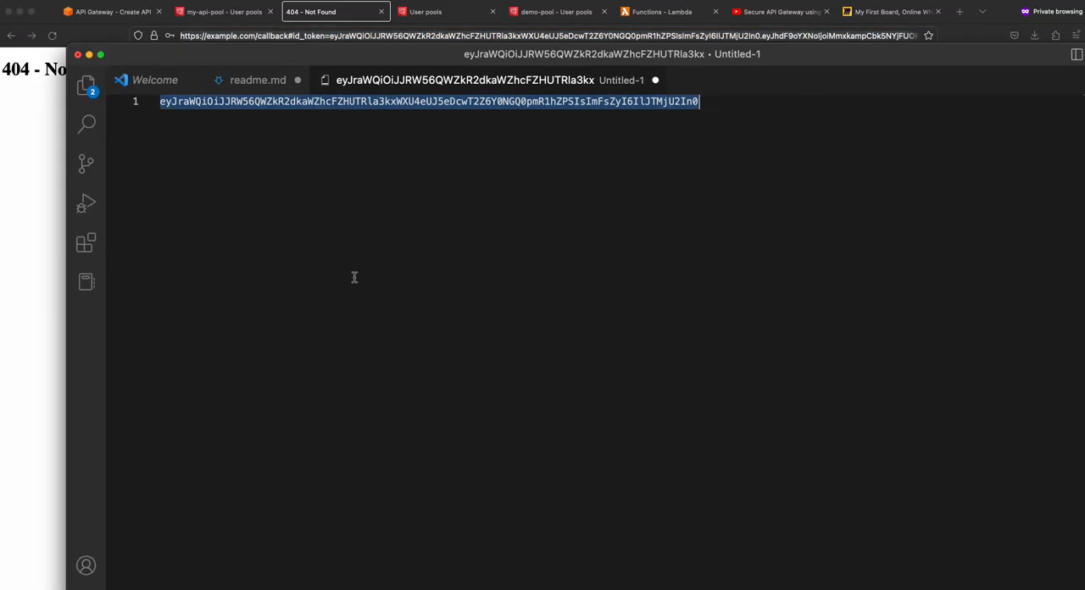
{"action": "key", "text": "BackSpace"}
{"action": "key", "text": "super+v"}
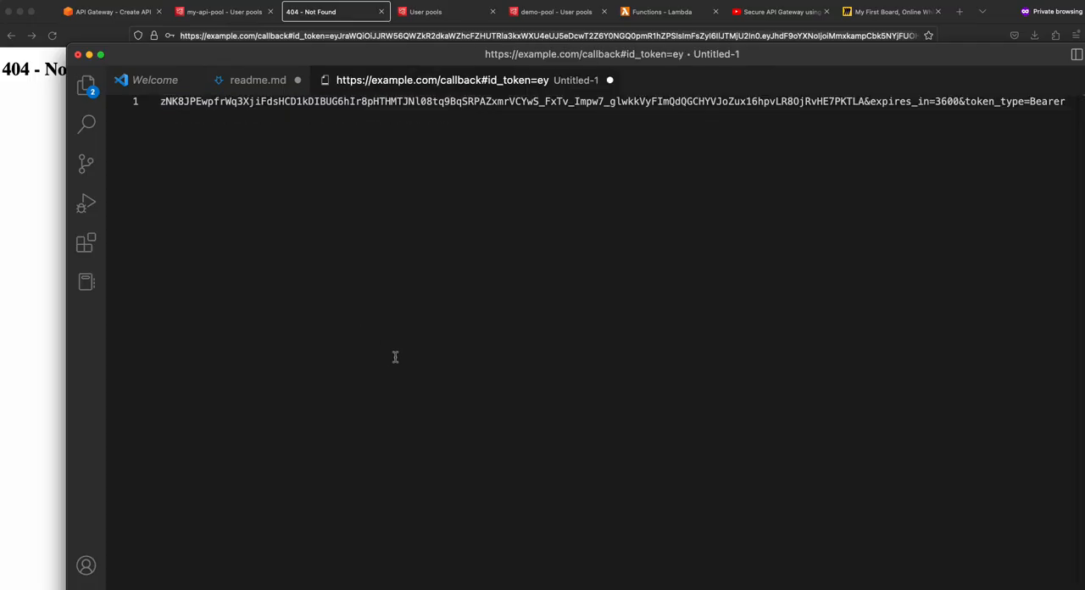
{"action": "left_click_drag", "start_coordinate": [177, 121], "coordinate": [68, 73]}
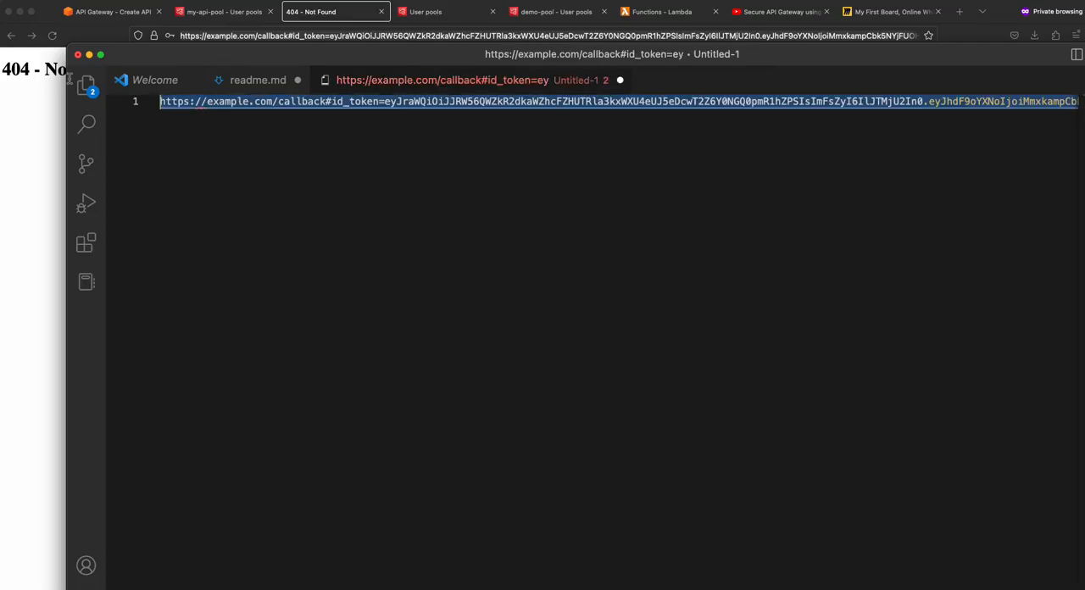
{"action": "double_click", "coordinate": [335, 54]}
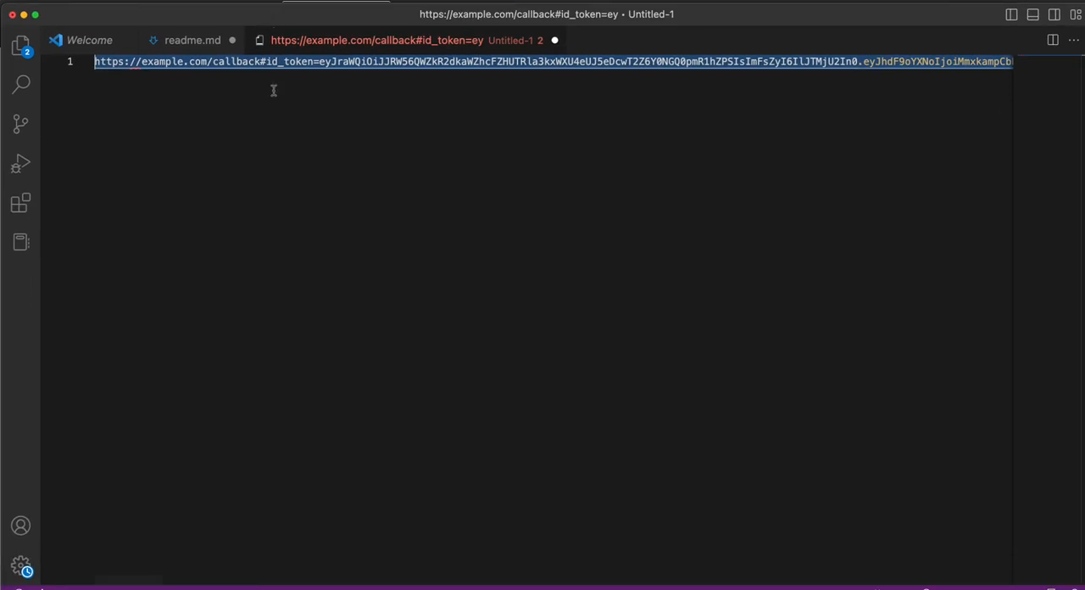
{"action": "key", "text": "super+equal"}
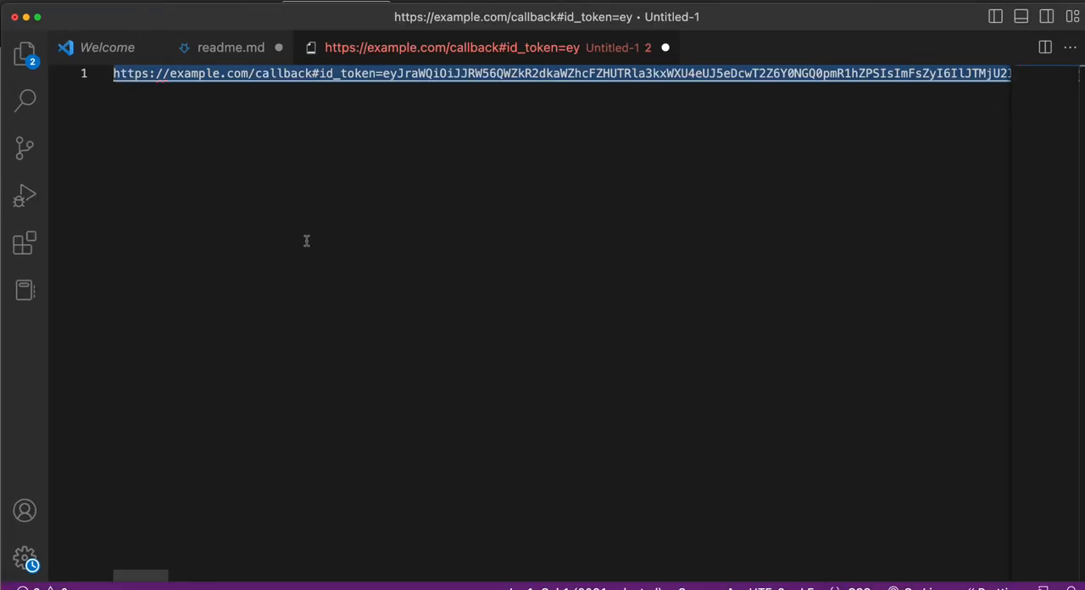
{"action": "key", "text": "super+equal"}
{"action": "left_click", "coordinate": [412, 208]}
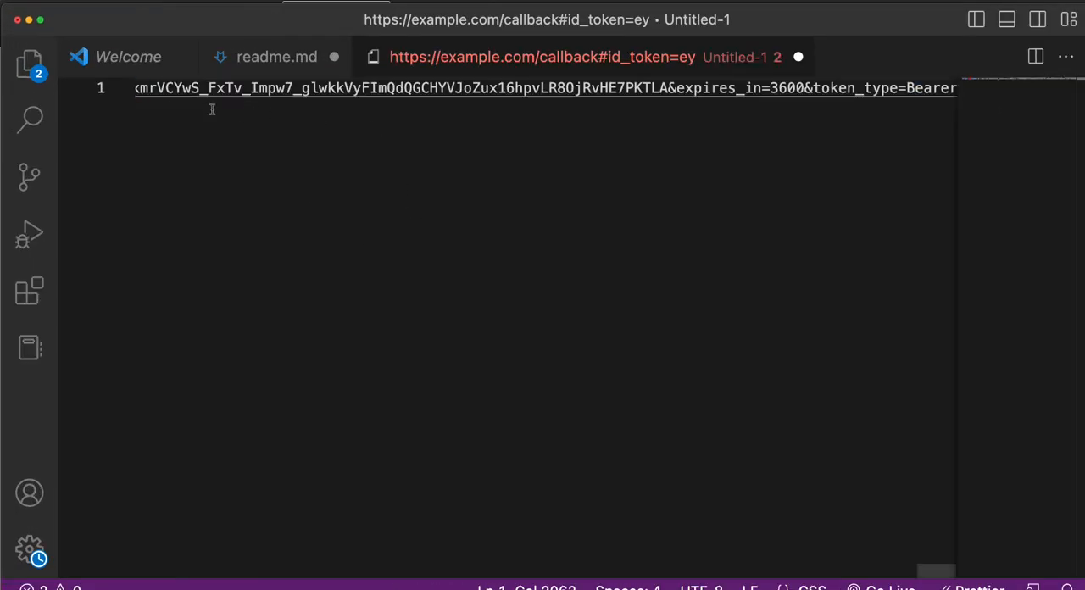
{"action": "left_click_drag", "start_coordinate": [210, 108], "coordinate": [66, 113]}
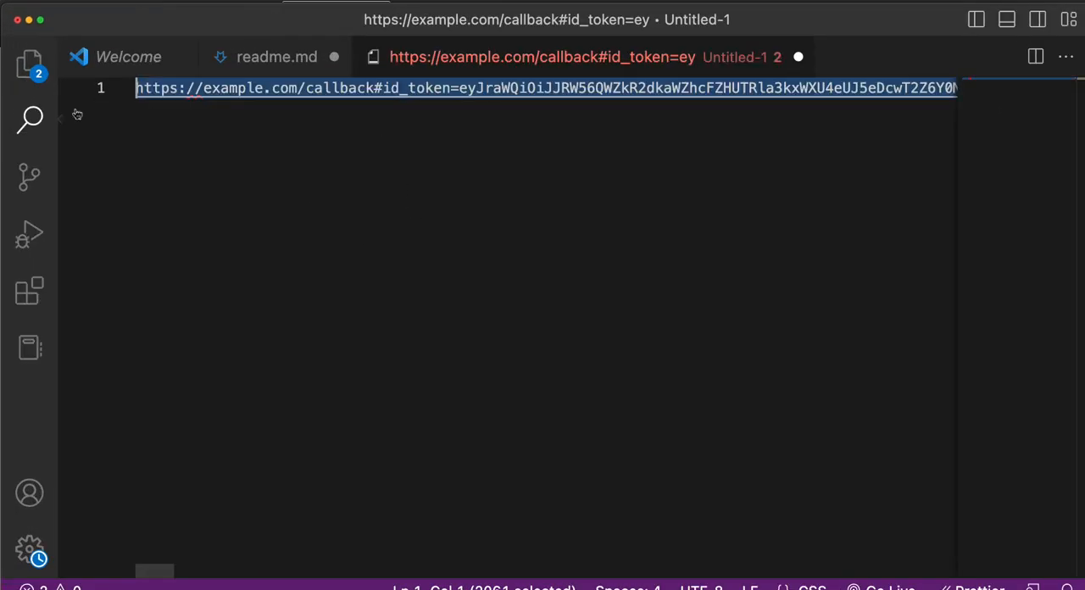
{"action": "left_click", "coordinate": [375, 87]}
{"action": "key", "text": "Return"}
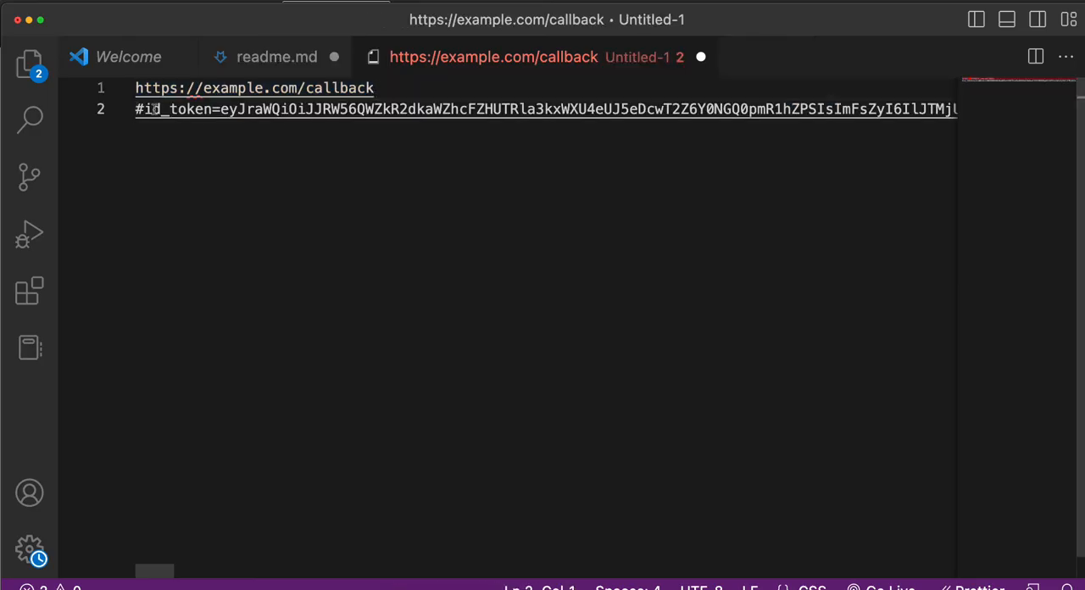
{"action": "left_click", "coordinate": [144, 108]}
{"action": "key", "text": "Return"}
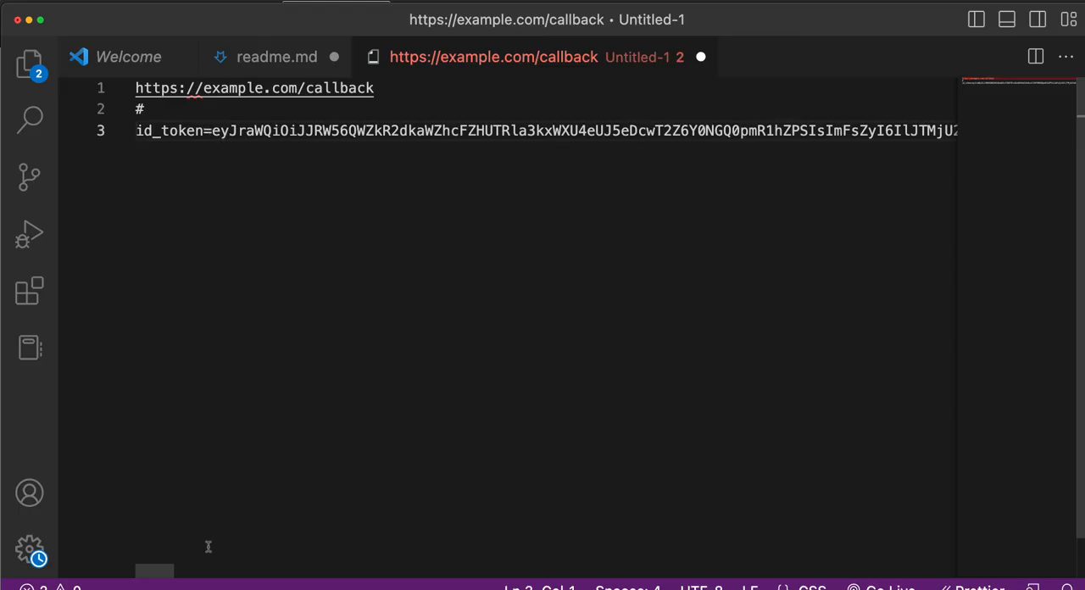
- Move the &token_type=Bearer and &expires_in=3600 parameters at the end of the URL onto their own lines
{"action": "left_click_drag", "start_coordinate": [161, 572], "coordinate": [942, 486]}
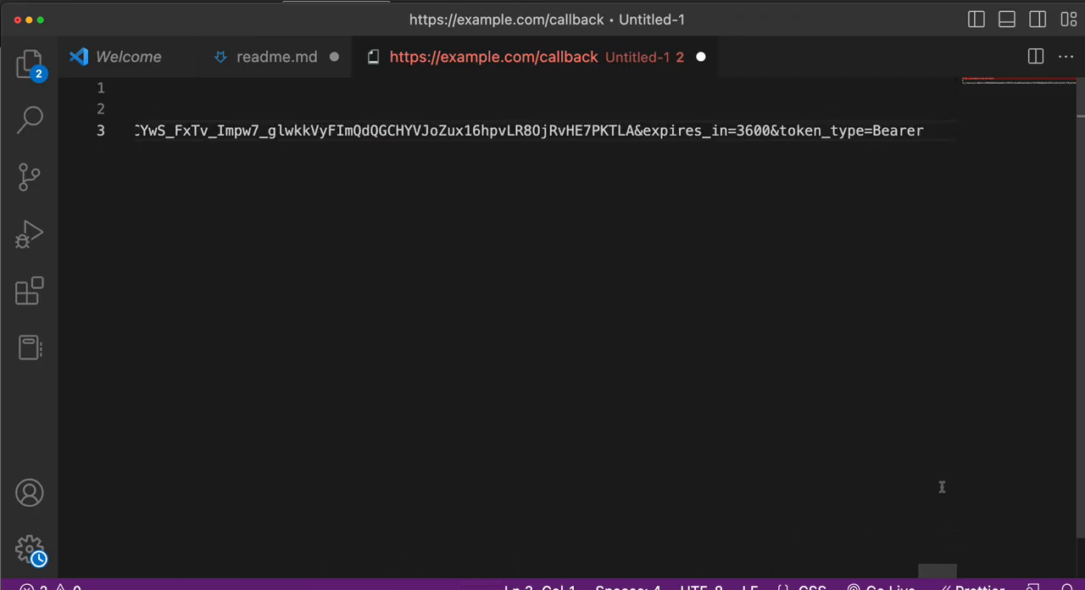
{"action": "left_click", "coordinate": [772, 131]}
{"action": "key", "text": "Return"}
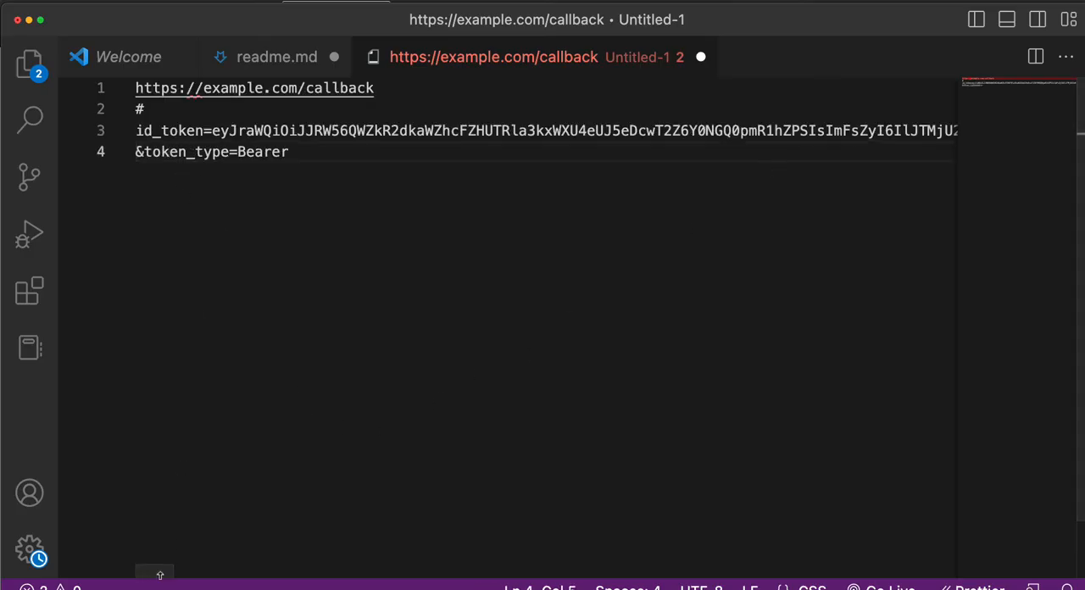
{"action": "left_click_drag", "start_coordinate": [160, 571], "coordinate": [974, 502]}
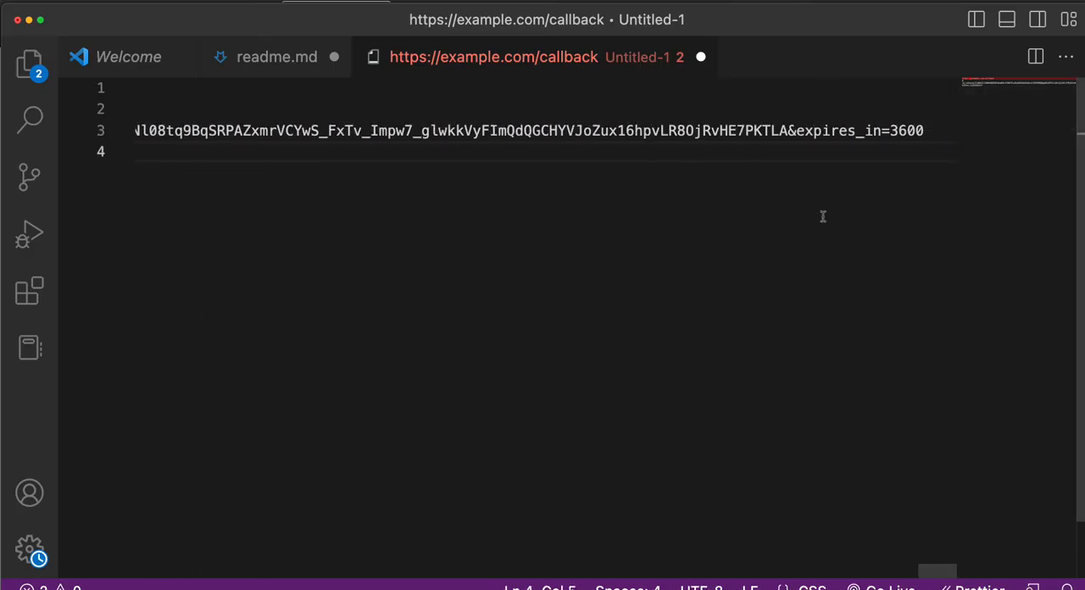
{"action": "left_click", "coordinate": [788, 130]}
{"action": "key", "text": "Return"}
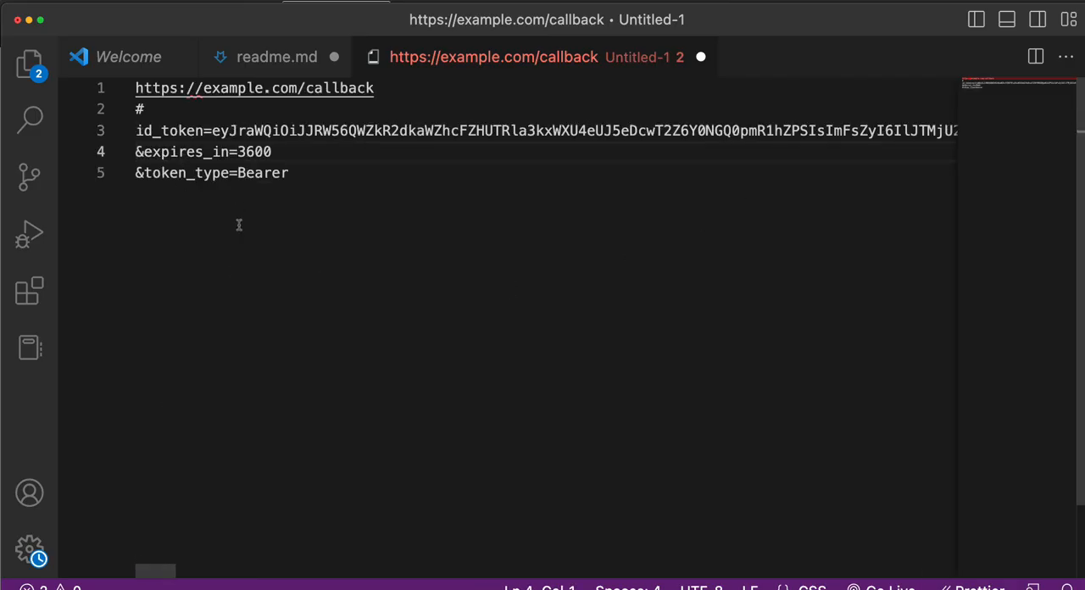
- Find the remaining & separator within the id_token line and move the &access_token parameter onto its own line
{"action": "left_click_drag", "start_coordinate": [142, 152], "coordinate": [136, 152]}
{"action": "key", "text": "super+f"}
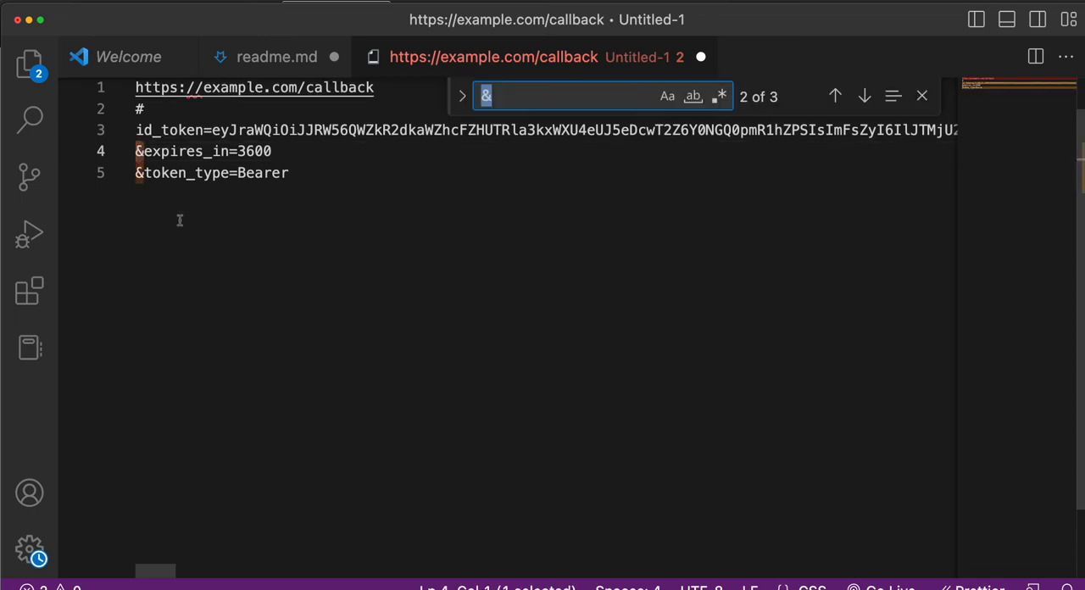
{"action": "left_click_drag", "start_coordinate": [150, 577], "coordinate": [561, 553]}
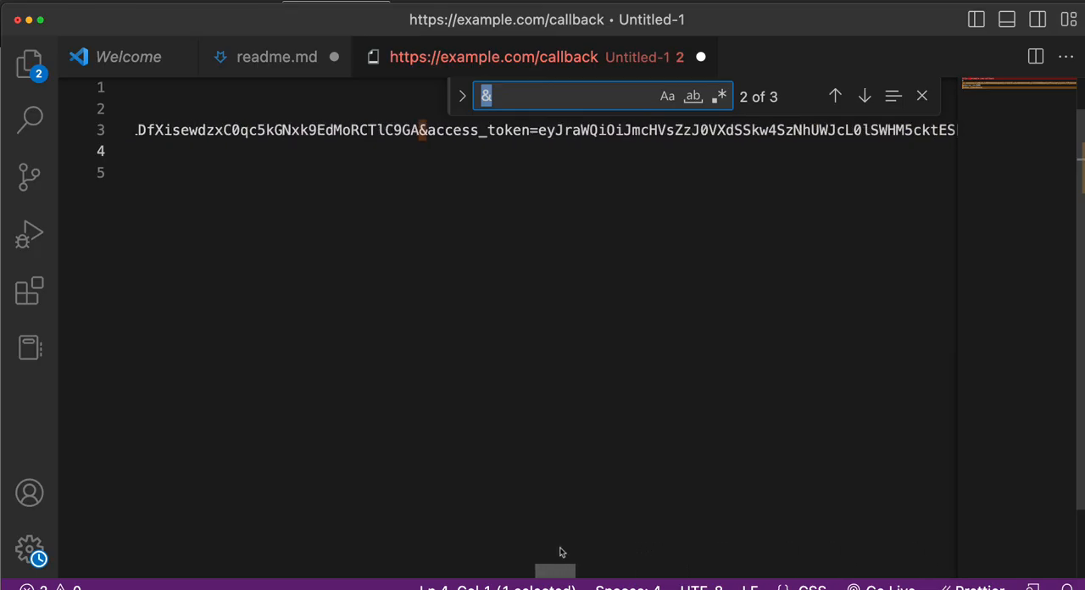
{"action": "left_click", "coordinate": [418, 129]}
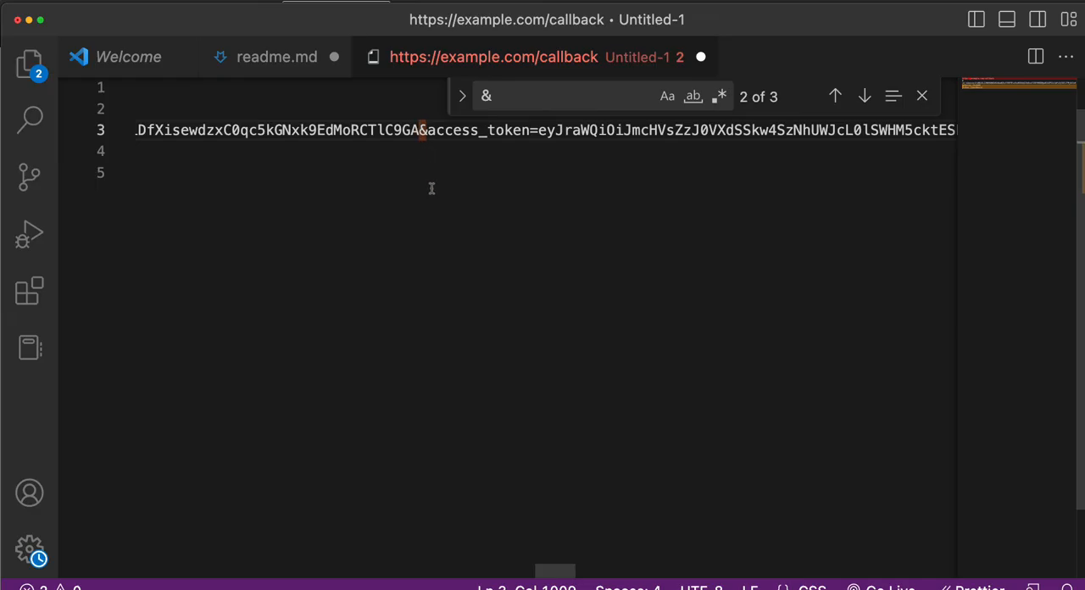
{"action": "key", "text": "Return"}
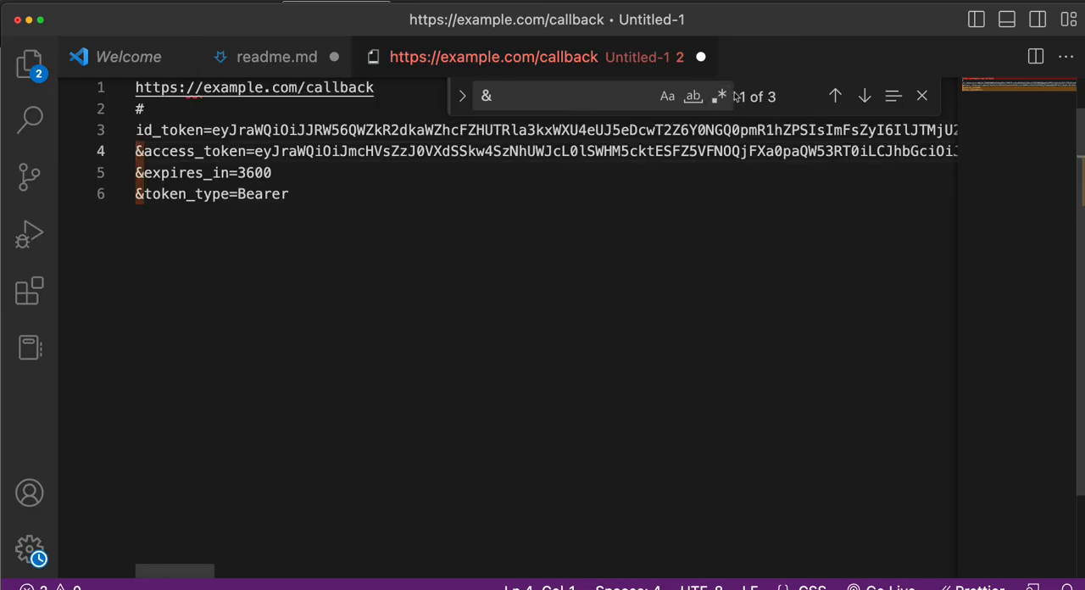
{"action": "left_click", "coordinate": [921, 96]}
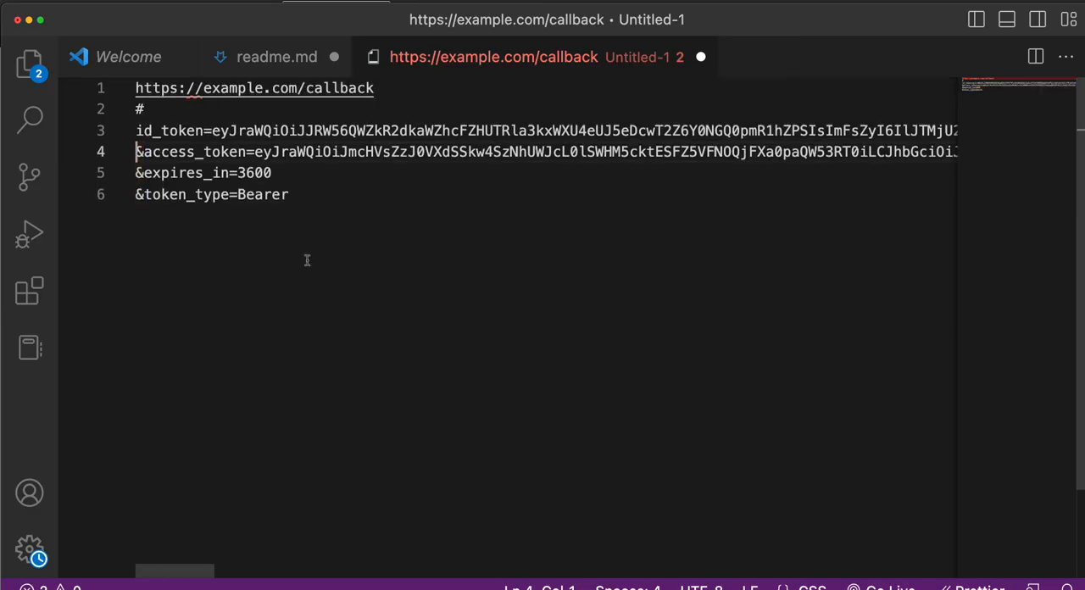
- Insert a space after the leading & on the access_token, expires_in and token_type lines
{"action": "left_click", "coordinate": [142, 151]}
{"action": "left_click", "coordinate": [144, 173]}
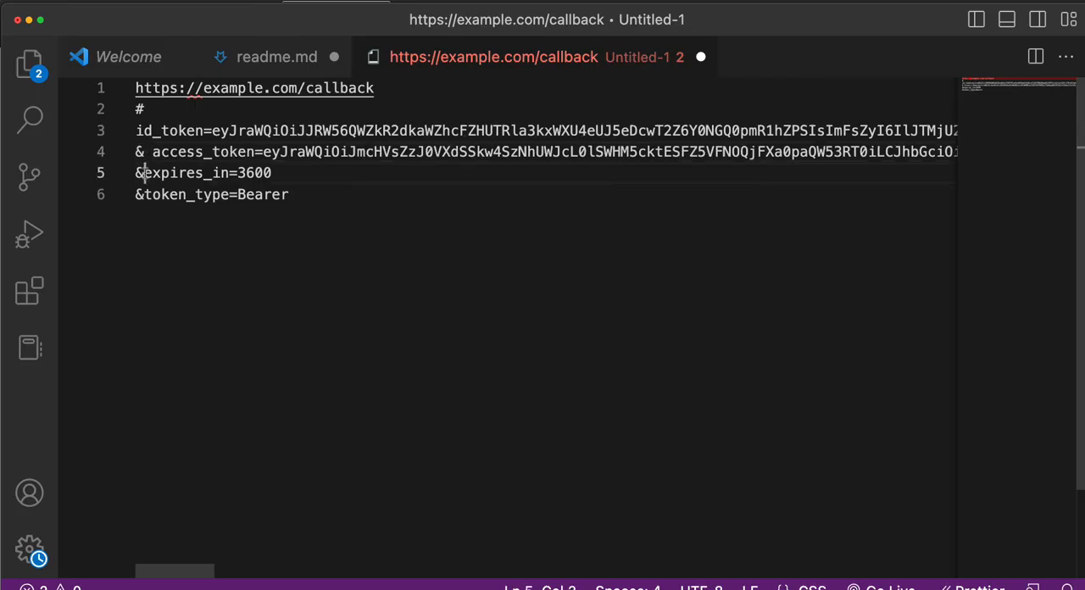
{"action": "left_click", "coordinate": [145, 194]}
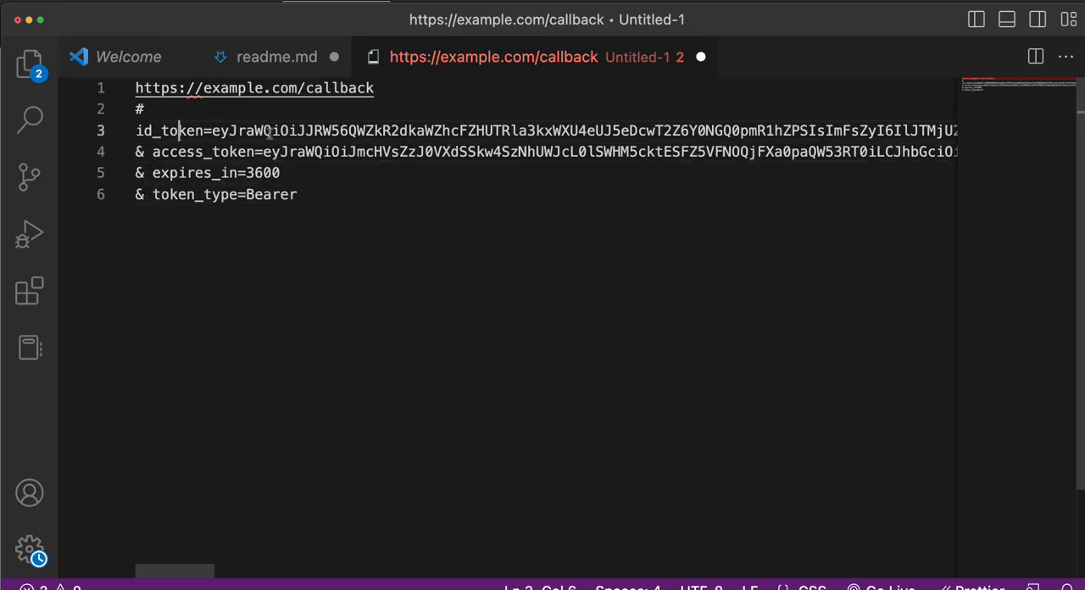
- Highlight the opening segment of the access_token value to examine it alongside the other URL parameters
{"action": "left_click", "coordinate": [290, 154]}
{"action": "double_click", "coordinate": [291, 154]}
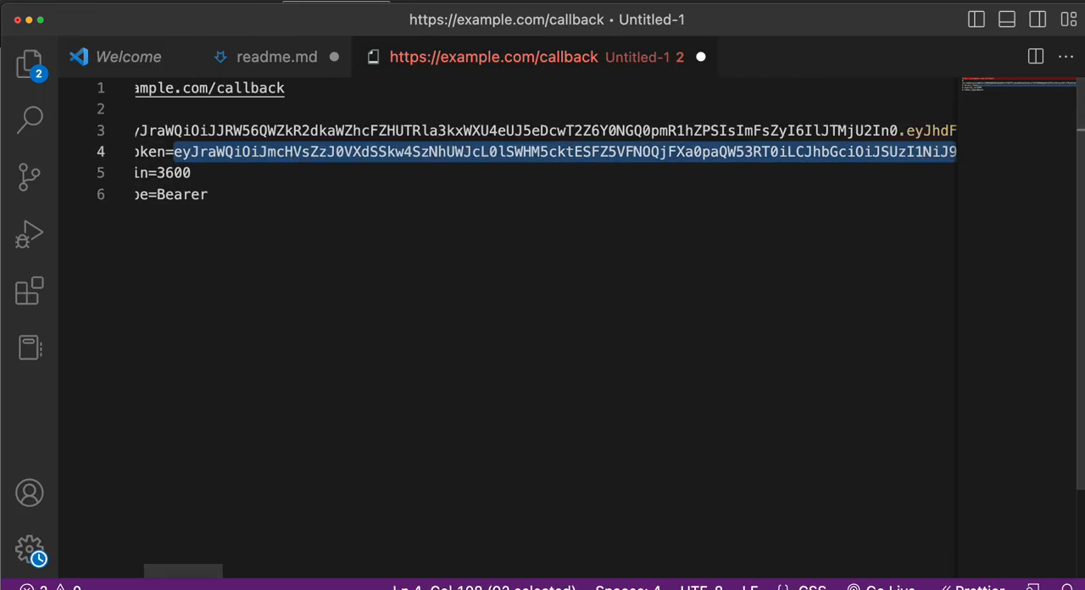
{"action": "left_click_drag", "start_coordinate": [204, 575], "coordinate": [136, 575]}
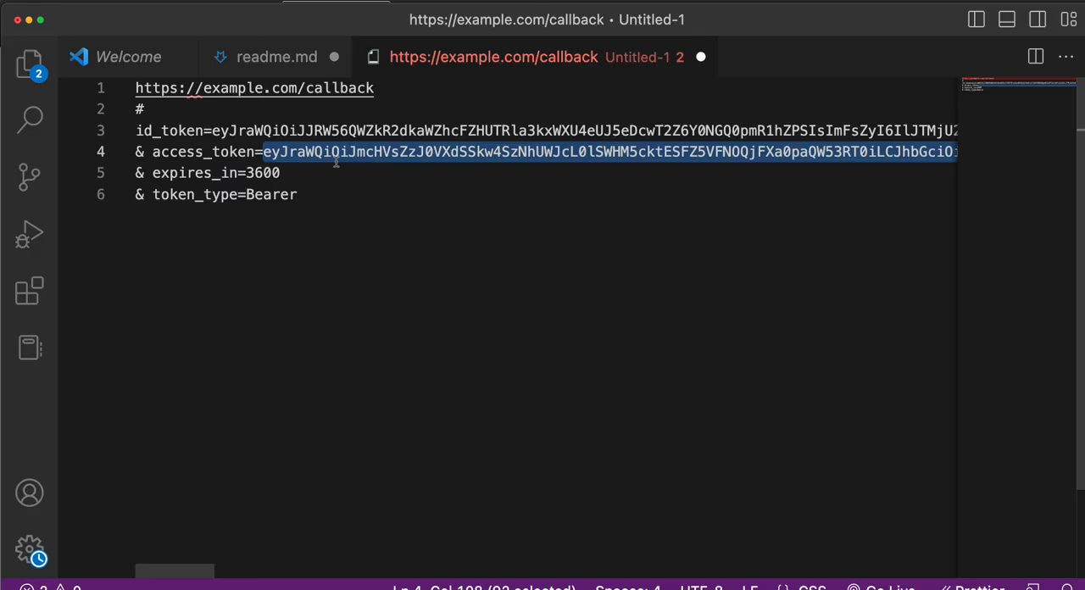
- Switch to the browser and copy the name my-api-pool from the Cognito user pools list
{"action": "left_click_drag", "start_coordinate": [376, 88], "coordinate": [135, 88]}
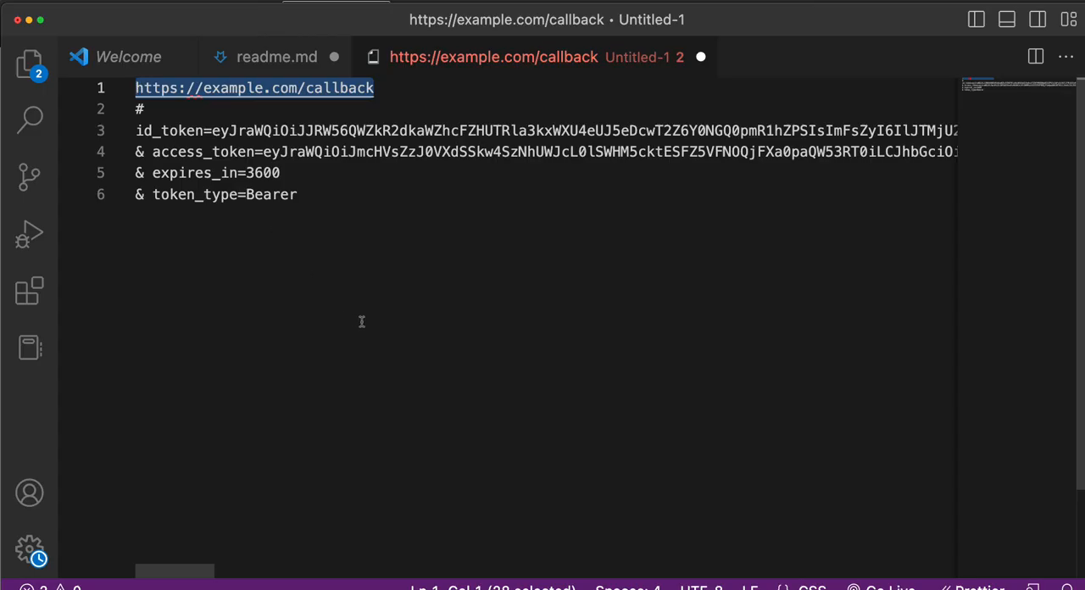
{"action": "left_click_drag", "start_coordinate": [284, 23], "coordinate": [284, 0]}
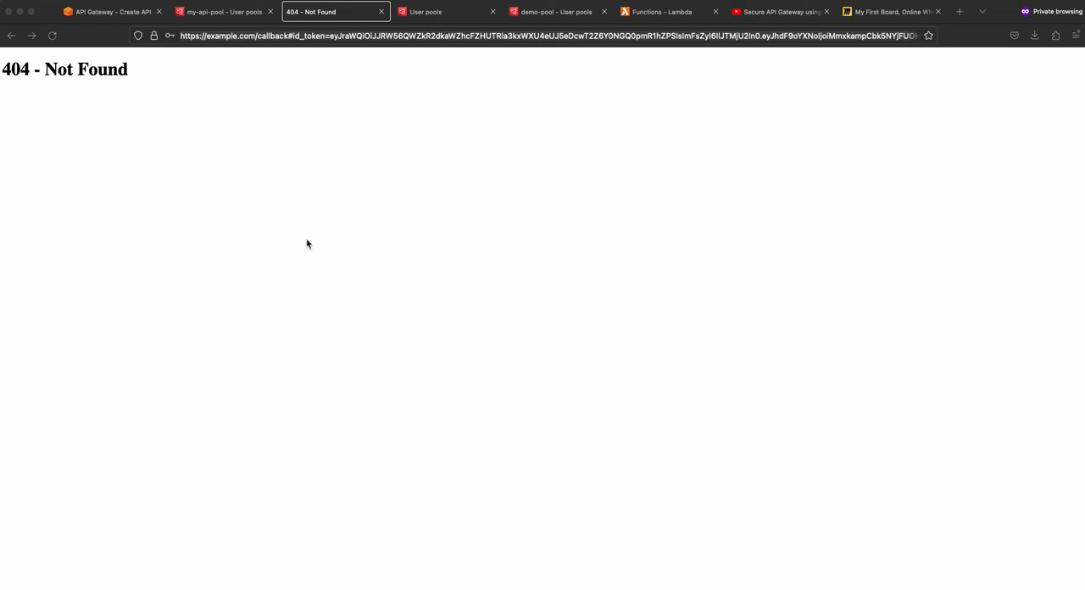
{"action": "left_click", "coordinate": [238, 15]}
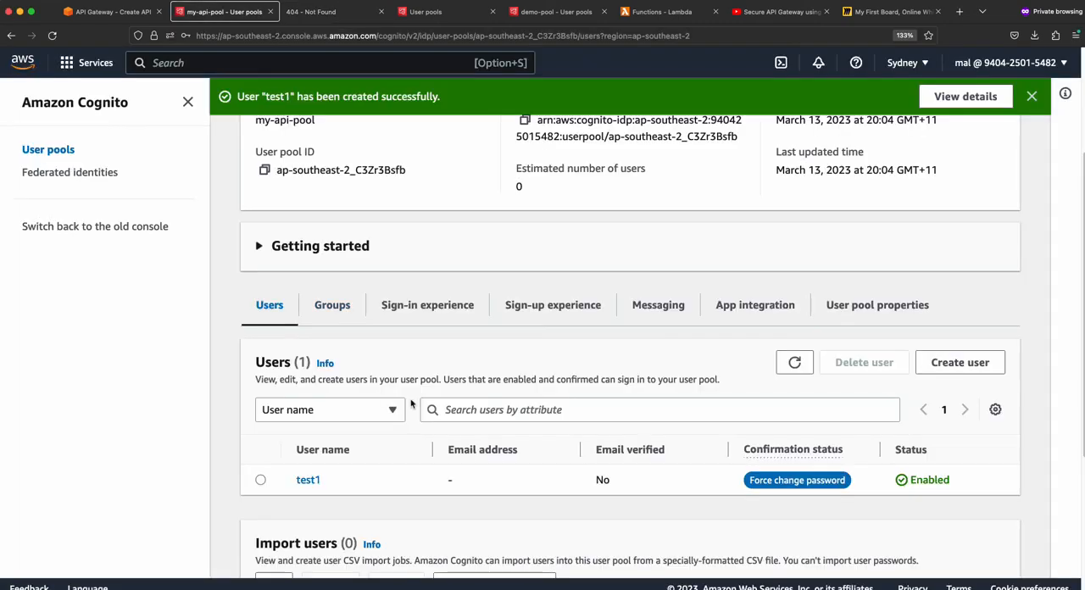
{"action": "scroll", "coordinate": [363, 234], "scroll_direction": "up", "scroll_amount": 3}
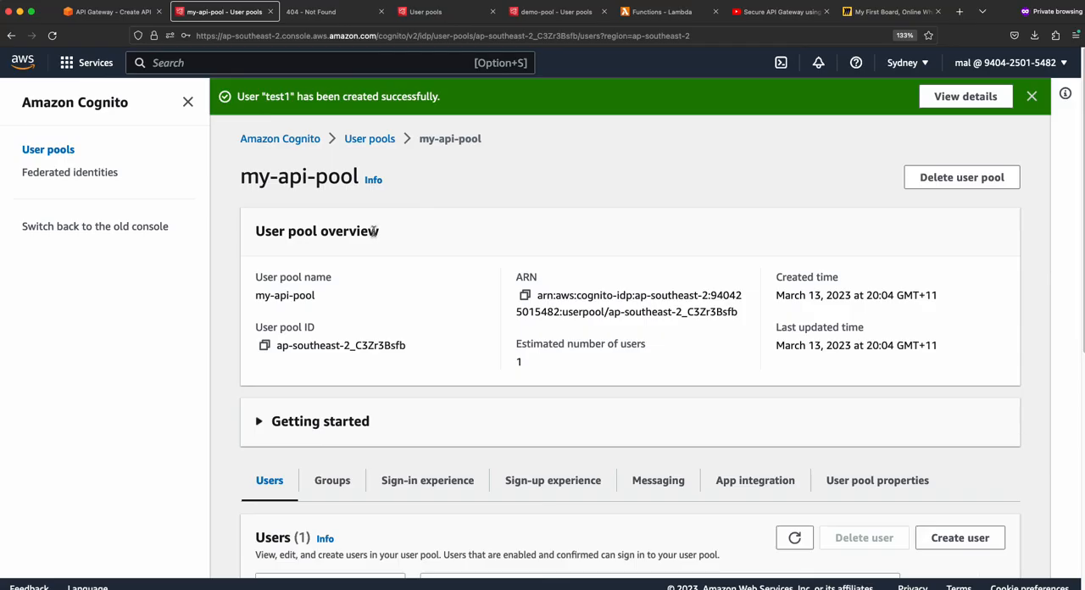
{"action": "left_click", "coordinate": [365, 144]}
{"action": "left_click_drag", "start_coordinate": [376, 322], "coordinate": [298, 327]}
{"action": "key", "text": "super+c"}
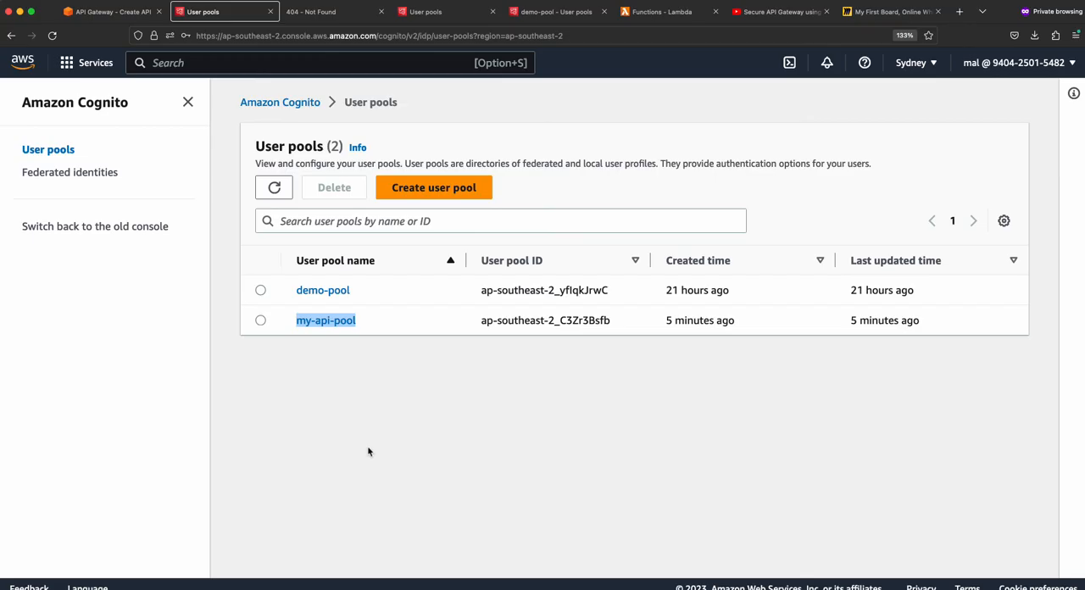
- Set my-api-pool as the Cognito user pool in the API Gateway authorizer form and create my-api-cognito-authorizer
{"action": "left_click", "coordinate": [118, 19]}
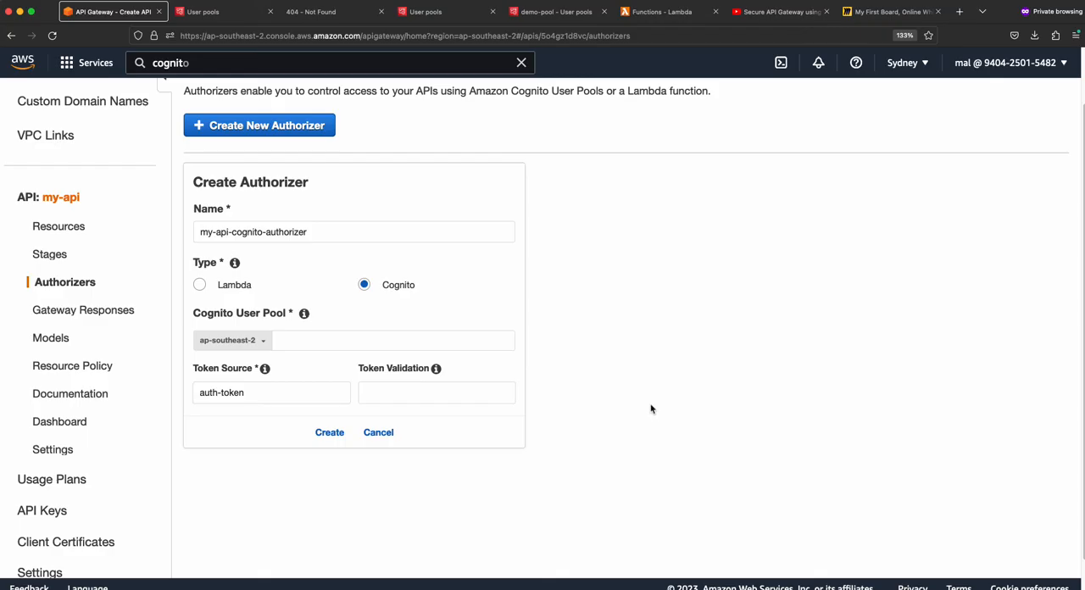
{"action": "left_click", "coordinate": [340, 340]}
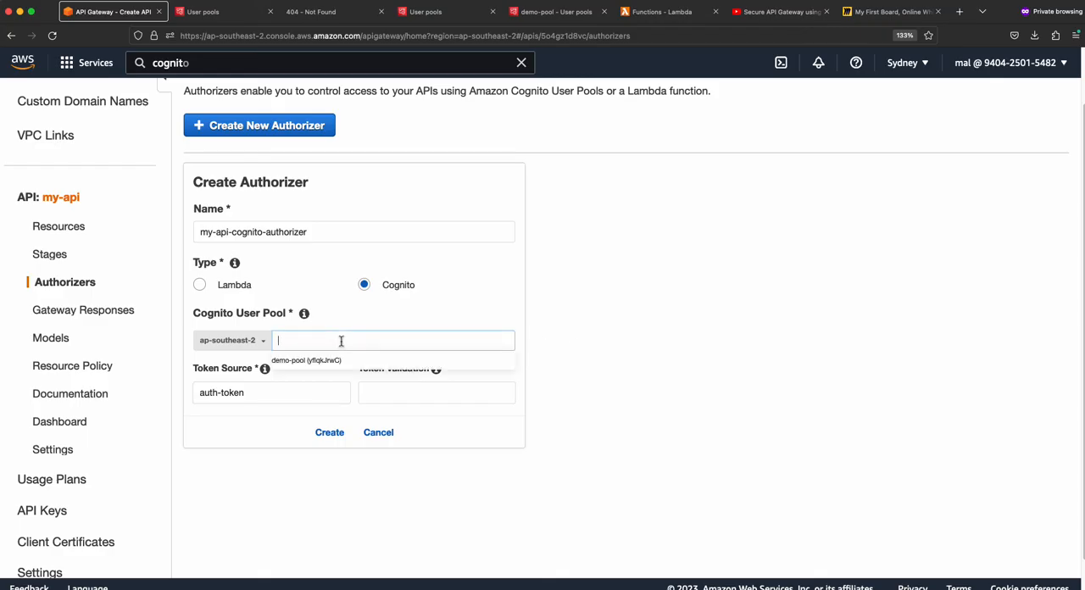
{"action": "key", "text": "super+v"}
{"action": "left_click", "coordinate": [711, 409]}
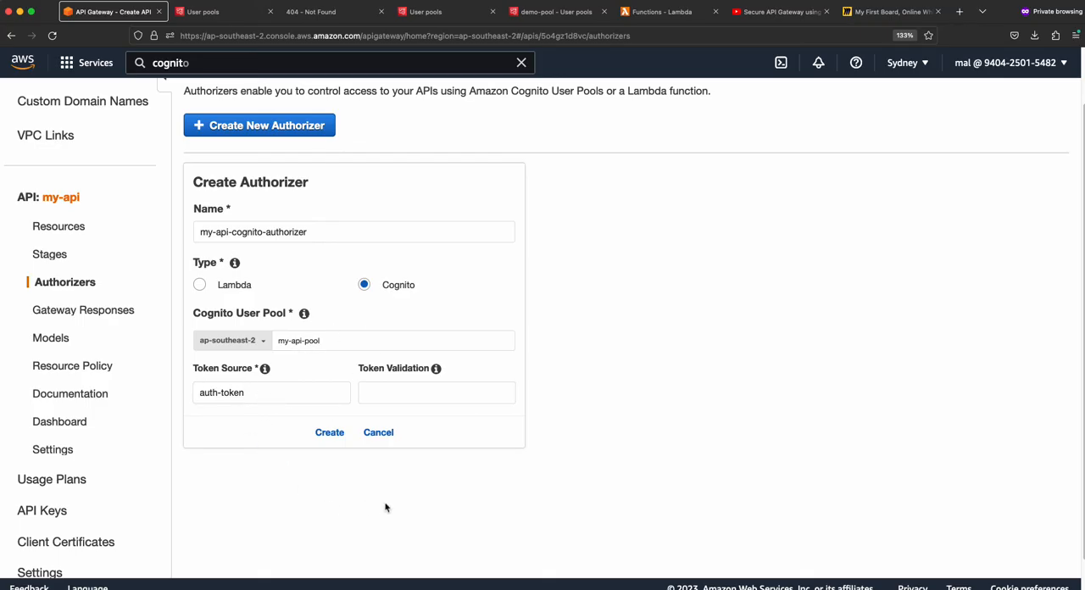
{"action": "left_click", "coordinate": [330, 434]}
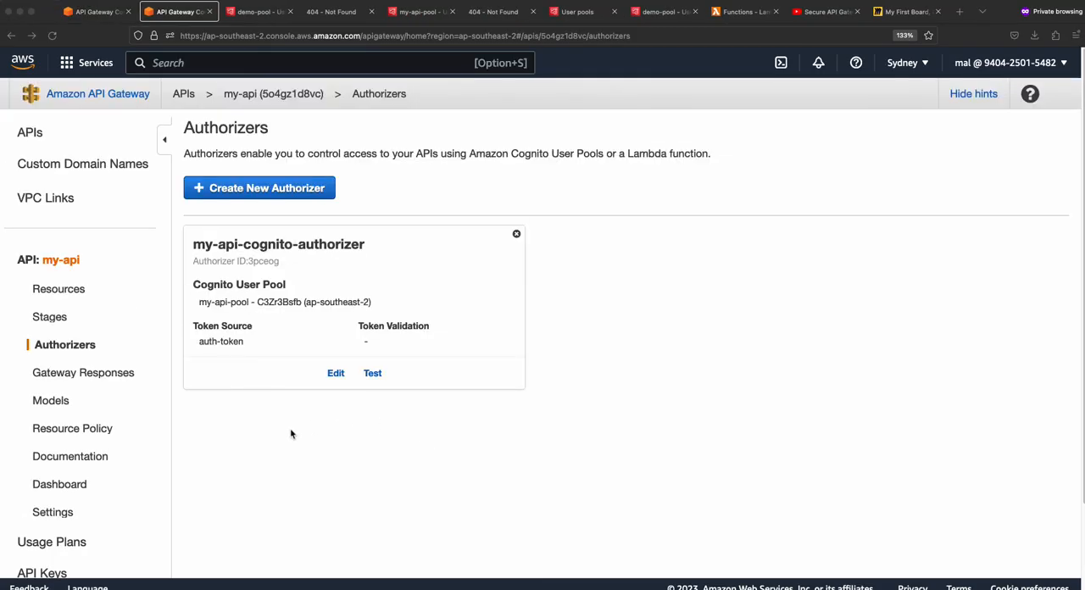
- Start a test of my-api-cognito-authorizer and copy the first id_token value from the untitled callback file in the code editor
{"action": "left_click", "coordinate": [372, 374]}
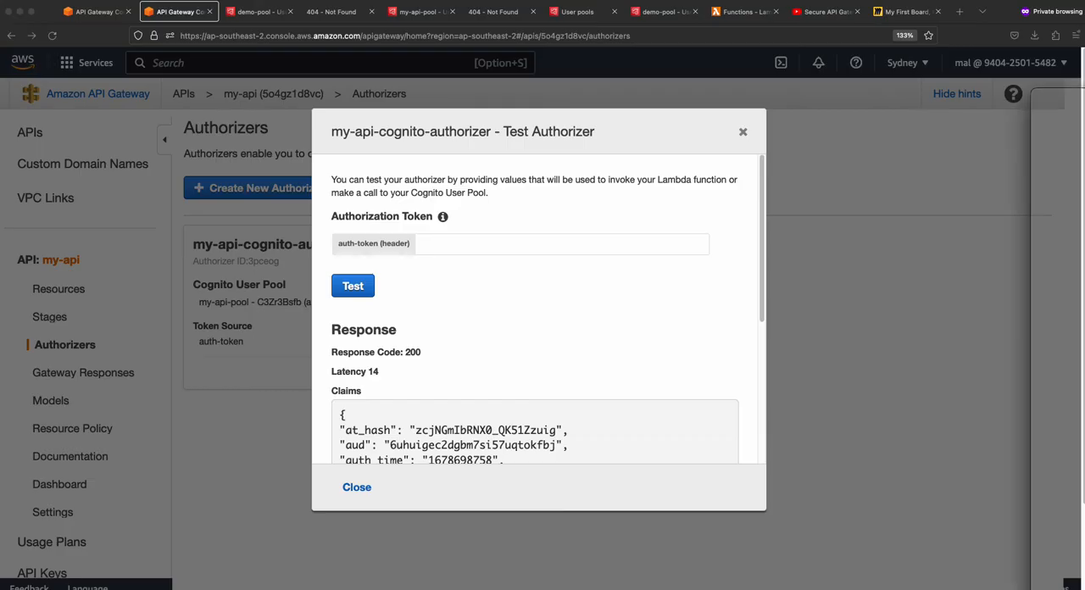
{"action": "left_click_drag", "start_coordinate": [1084, 97], "coordinate": [356, 80]}
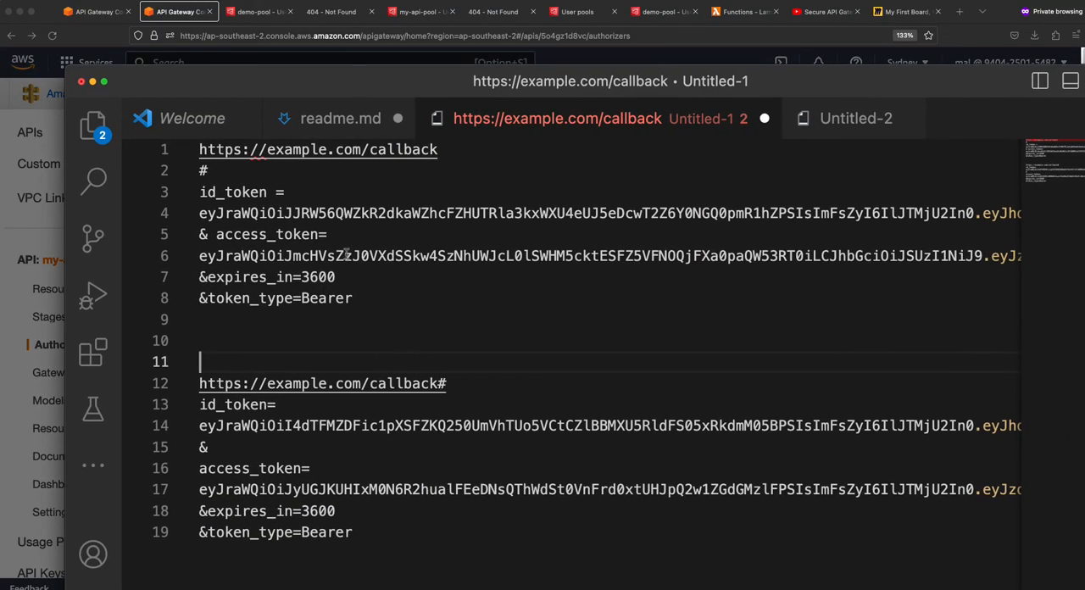
{"action": "double_click", "coordinate": [227, 193]}
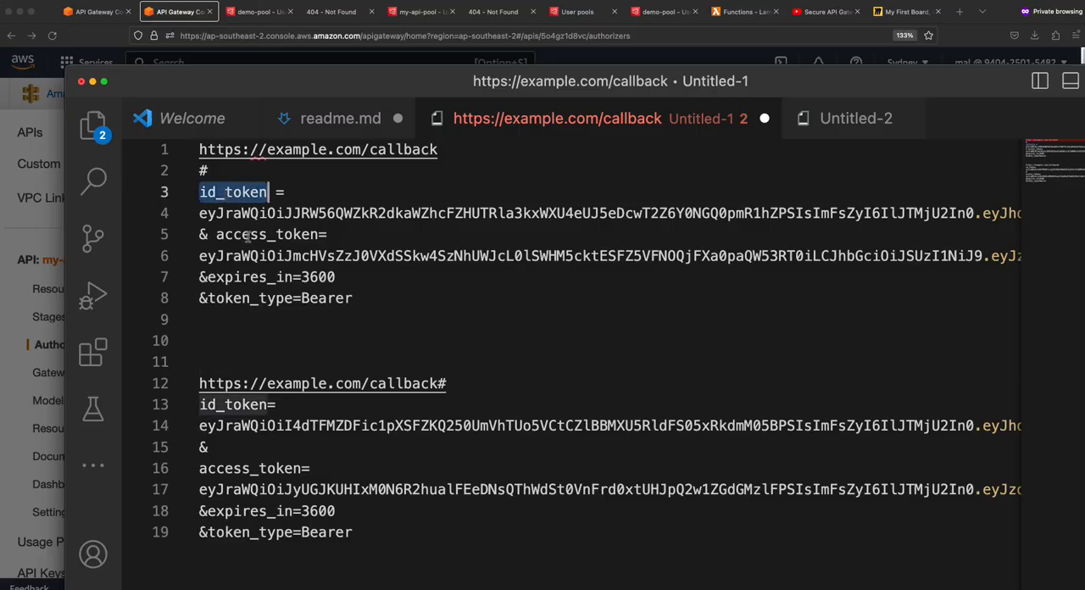
{"action": "double_click", "coordinate": [249, 236]}
{"action": "left_click", "coordinate": [328, 235]}
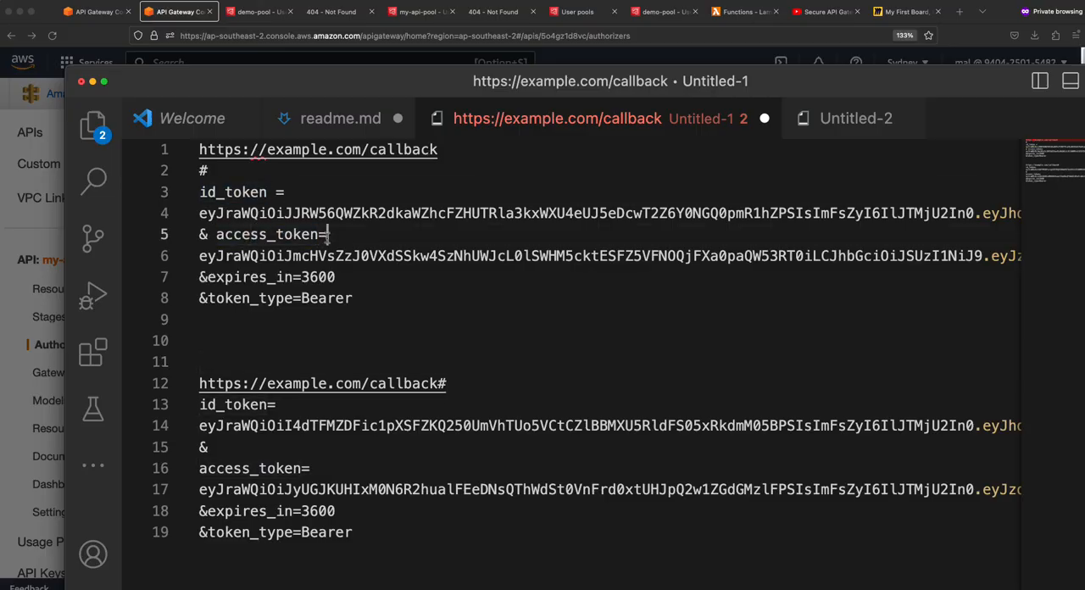
{"action": "triple_click", "coordinate": [214, 215]}
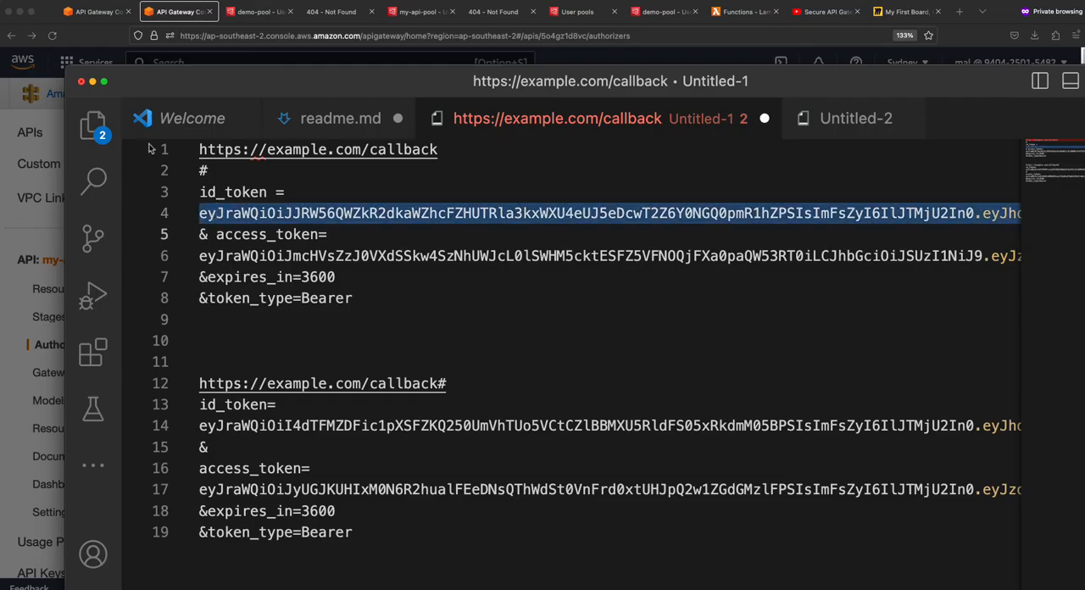
{"action": "left_click", "coordinate": [93, 81]}
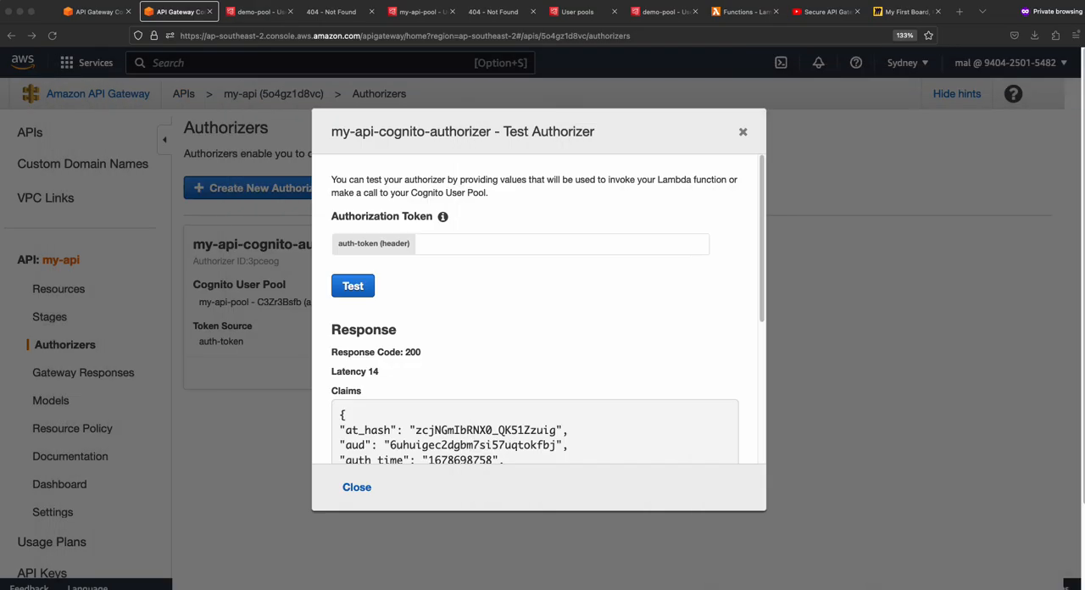
- Paste the copied id_token as the auth-token header value, run the authorizer test and review the returned claims
{"action": "left_click", "coordinate": [450, 243]}
{"action": "key", "text": "super+v"}
{"action": "left_click", "coordinate": [354, 287]}
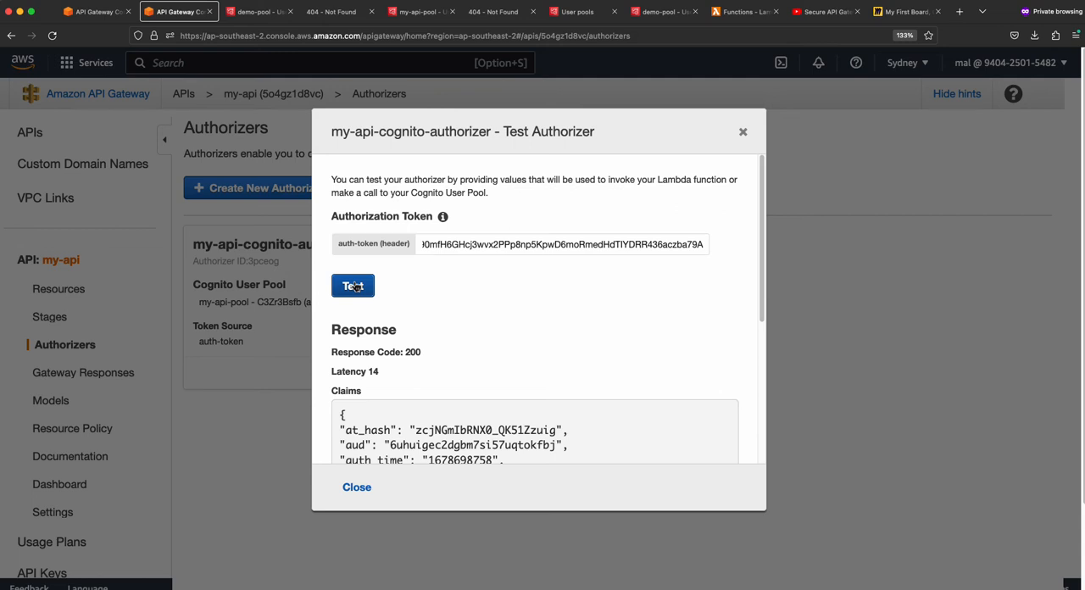
{"action": "scroll", "coordinate": [569, 369], "scroll_direction": "down", "scroll_amount": 5}
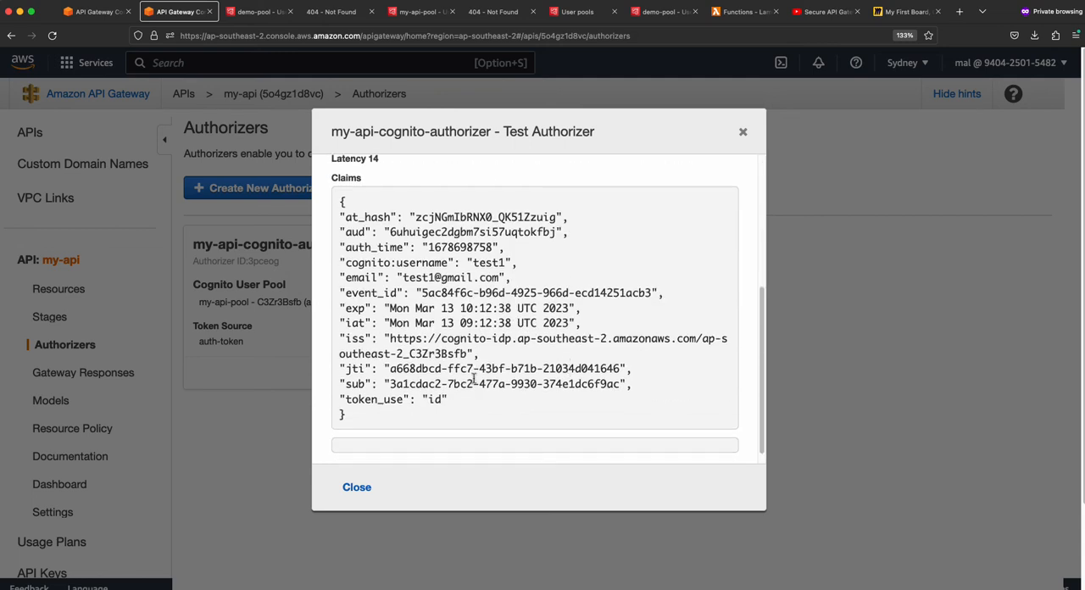
{"action": "scroll", "coordinate": [468, 383], "scroll_direction": "up", "scroll_amount": 3}
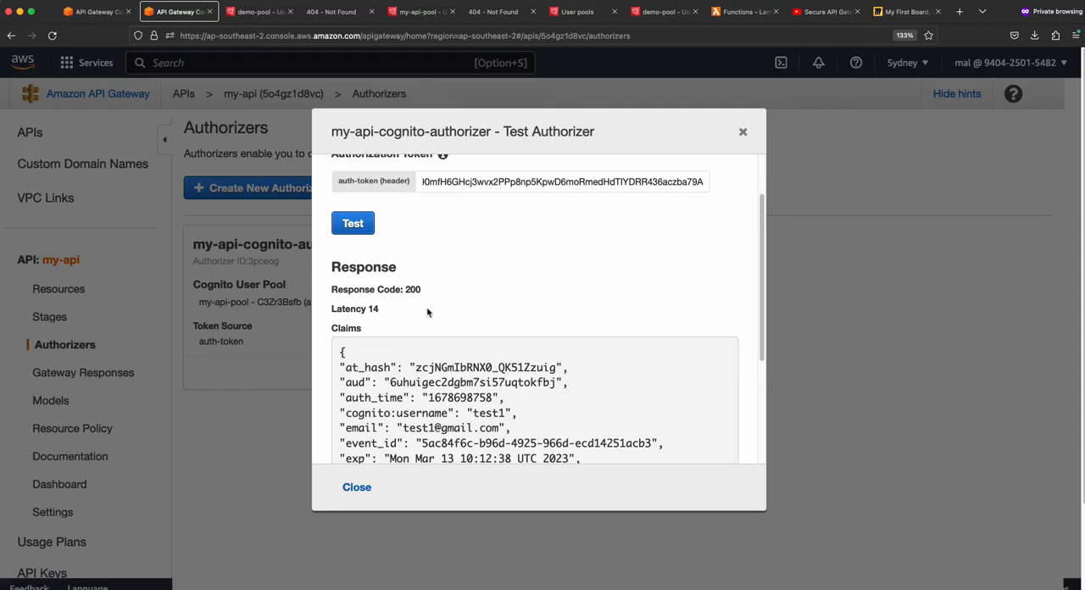
{"action": "scroll", "coordinate": [429, 310], "scroll_direction": "up", "scroll_amount": 1}
- Make the authorization token invalid by adding one extra character at its start and rerun the authorizer test
{"action": "left_click_drag", "start_coordinate": [447, 248], "coordinate": [315, 237]}
{"action": "left_click", "coordinate": [423, 244]}
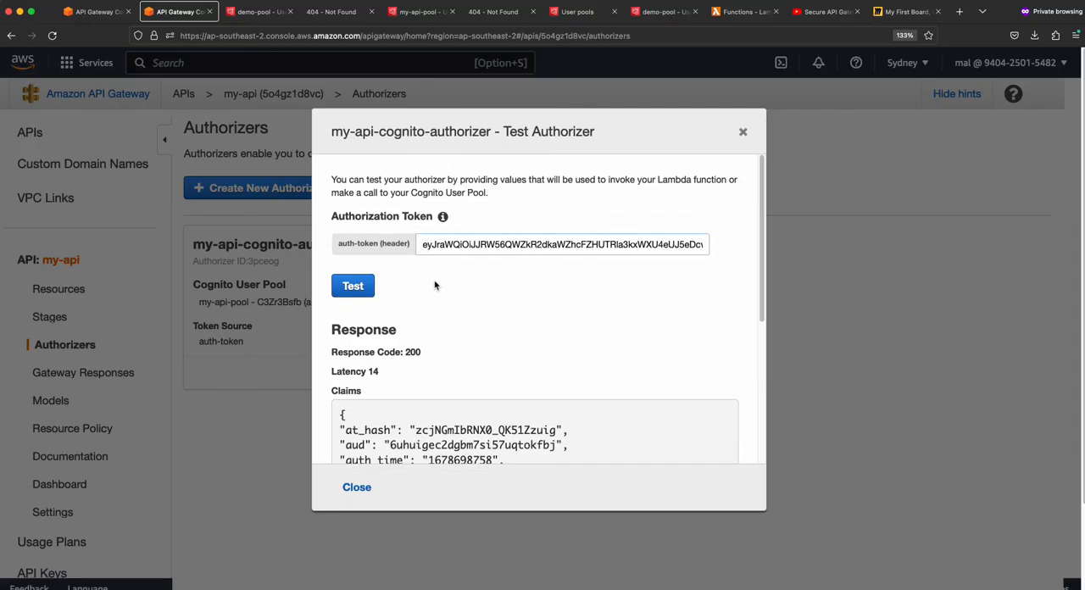
{"action": "type", "text": "3"}
{"action": "left_click", "coordinate": [353, 285]}
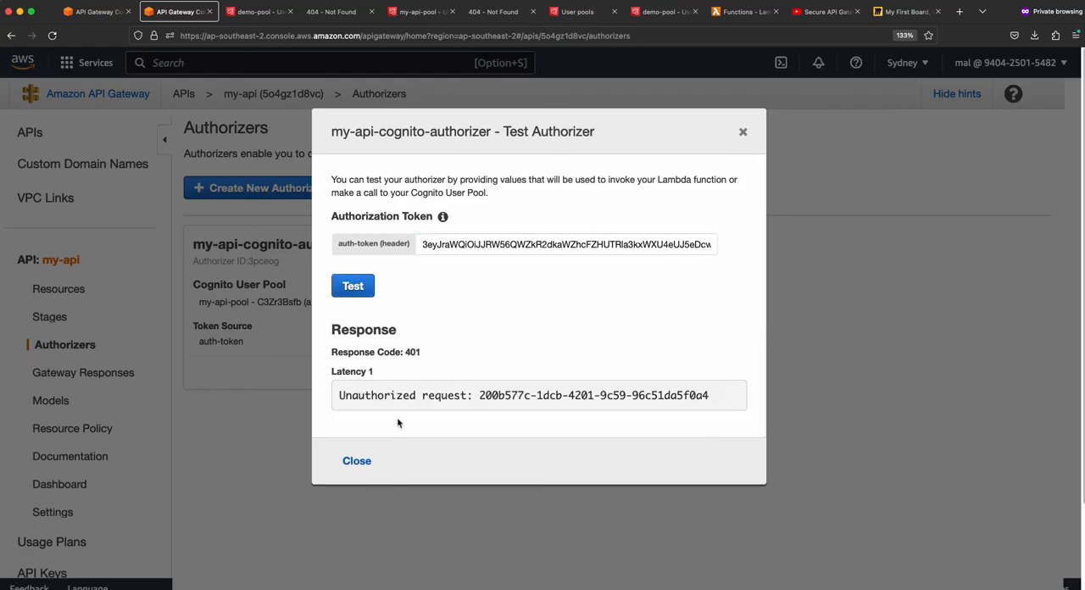
- Remove the extra leading character from the authorization token, rerun the test, review the claims and close the test dialog
{"action": "left_click", "coordinate": [427, 245]}
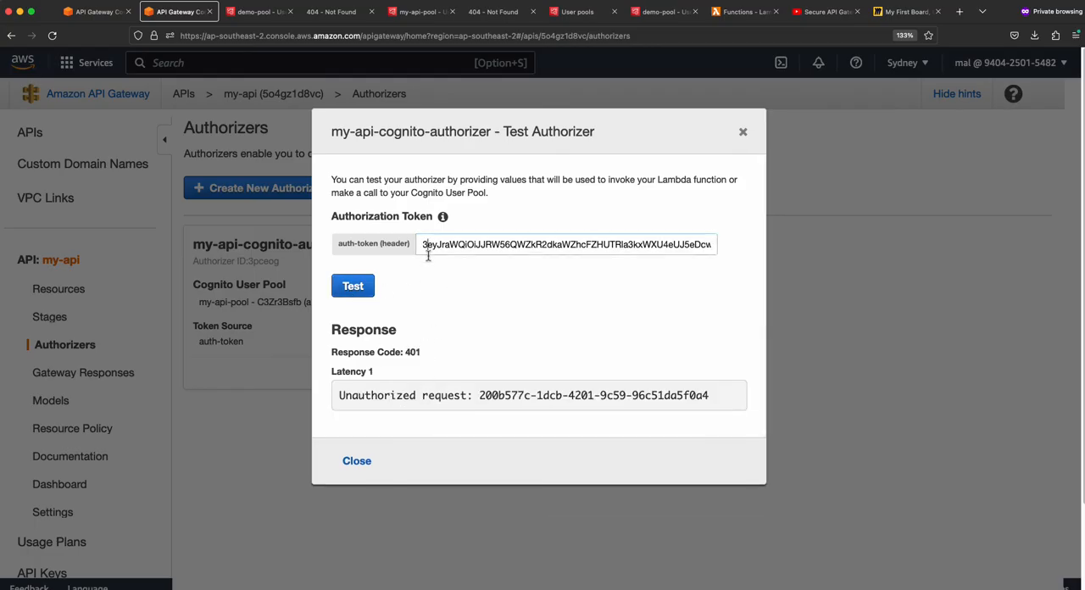
{"action": "key", "text": "BackSpace"}
{"action": "left_click", "coordinate": [369, 285]}
{"action": "scroll", "coordinate": [453, 405], "scroll_direction": "down", "scroll_amount": 3}
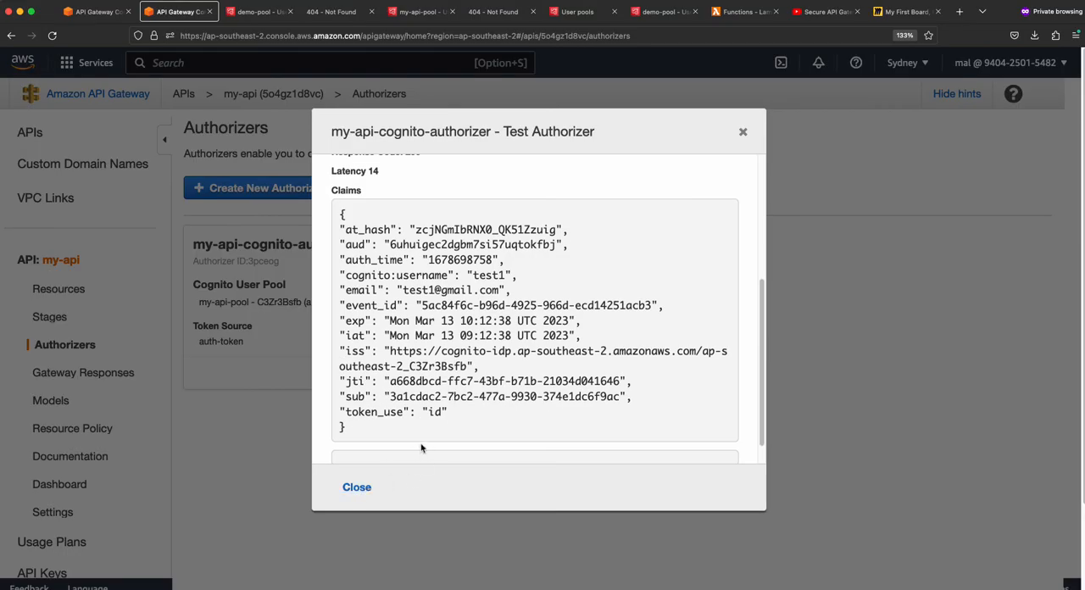
{"action": "left_click", "coordinate": [357, 488]}
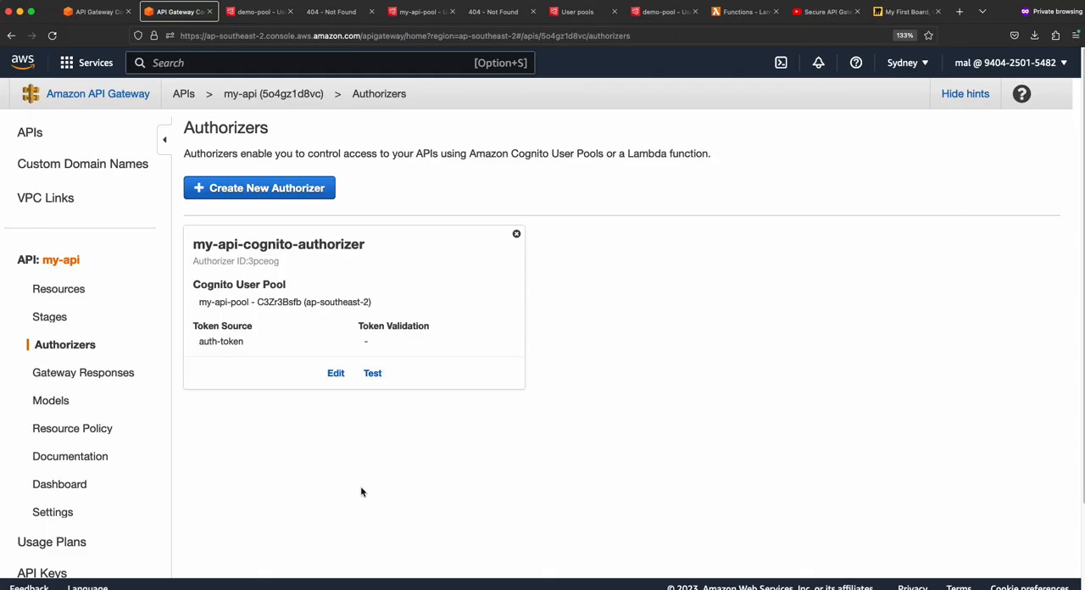
{"action": "left_click", "coordinate": [372, 374]}
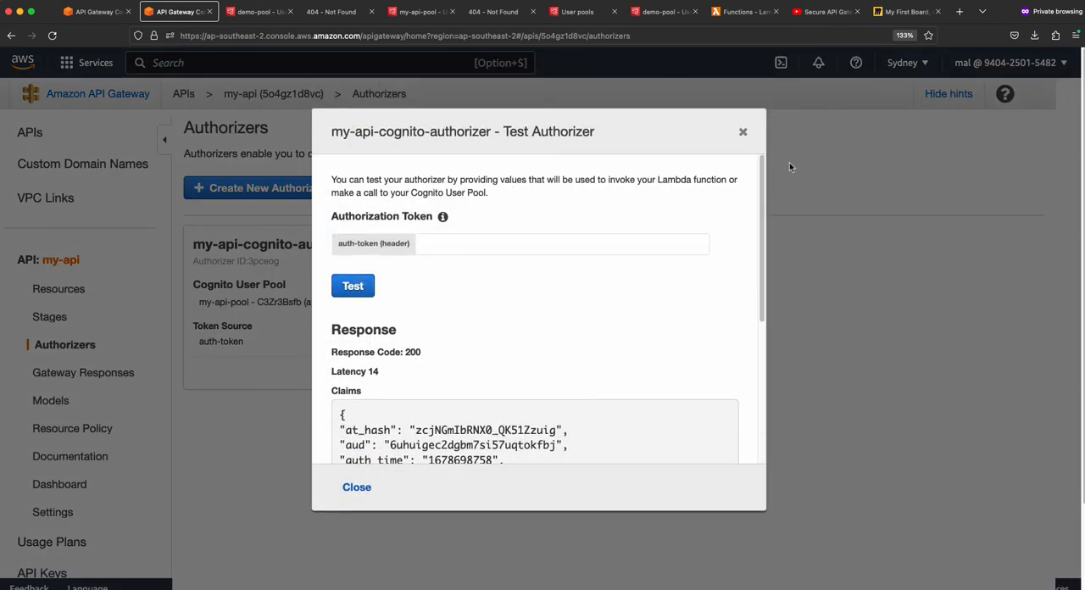
{"action": "left_click", "coordinate": [743, 133]}
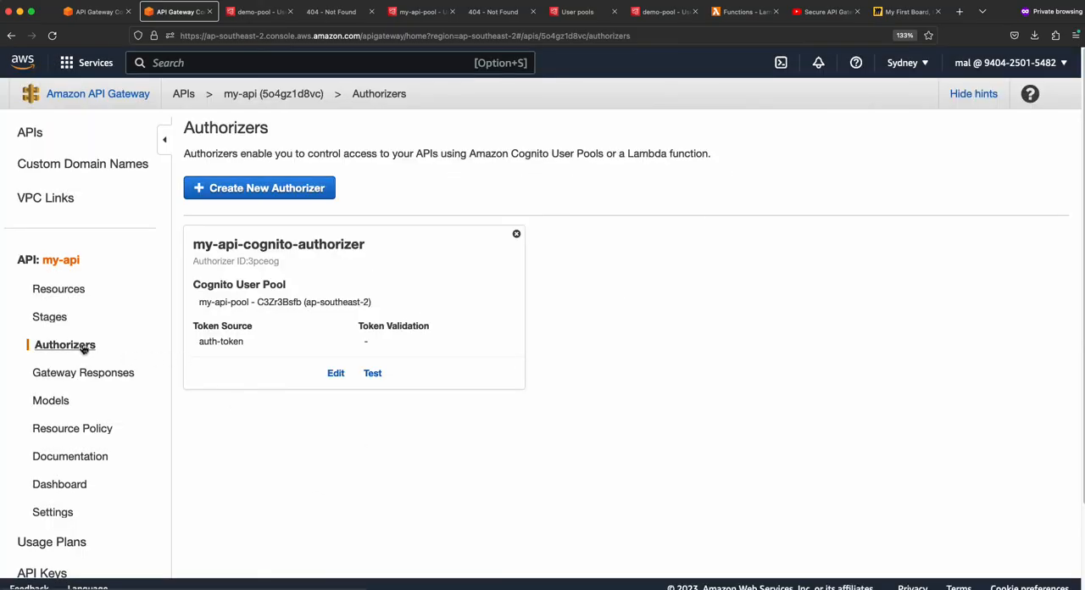
- Set the method request authorization of the /users GET method to my-api-cognito-authorizer
{"action": "left_click", "coordinate": [72, 290]}
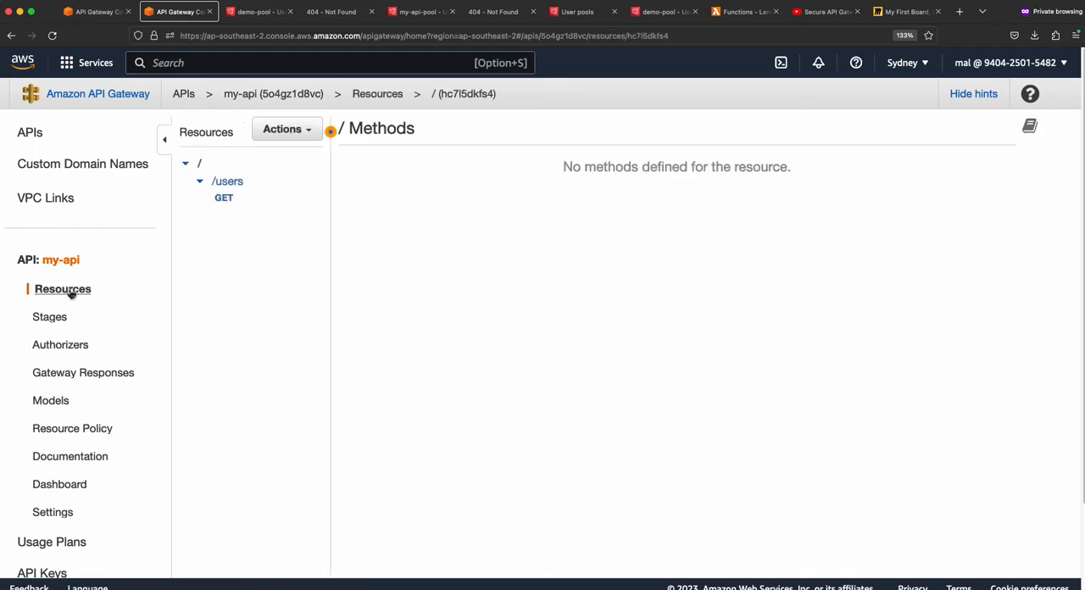
{"action": "left_click", "coordinate": [234, 202]}
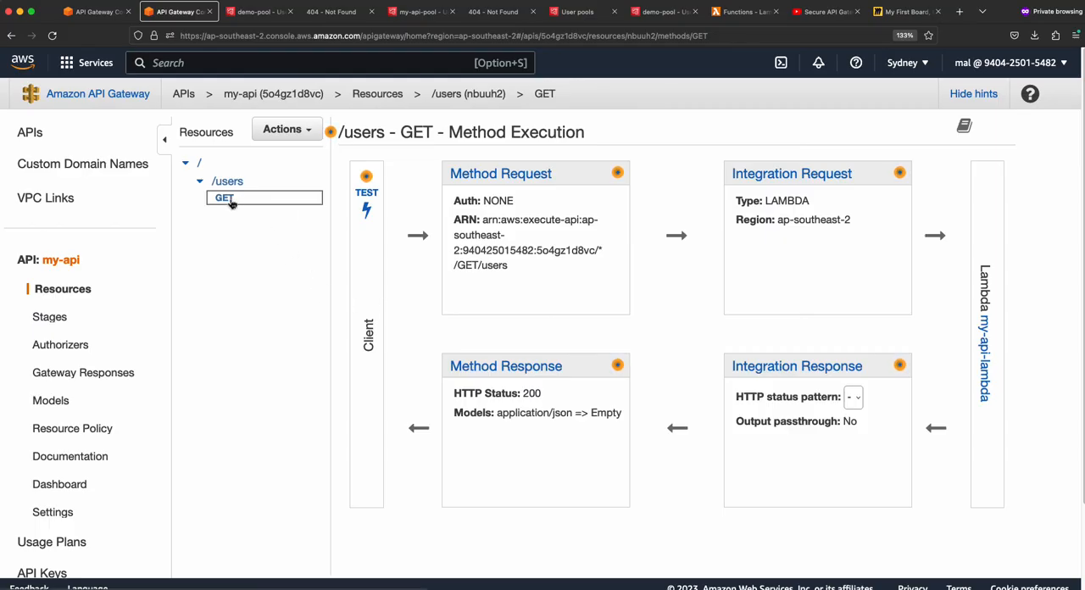
{"action": "left_click", "coordinate": [503, 176]}
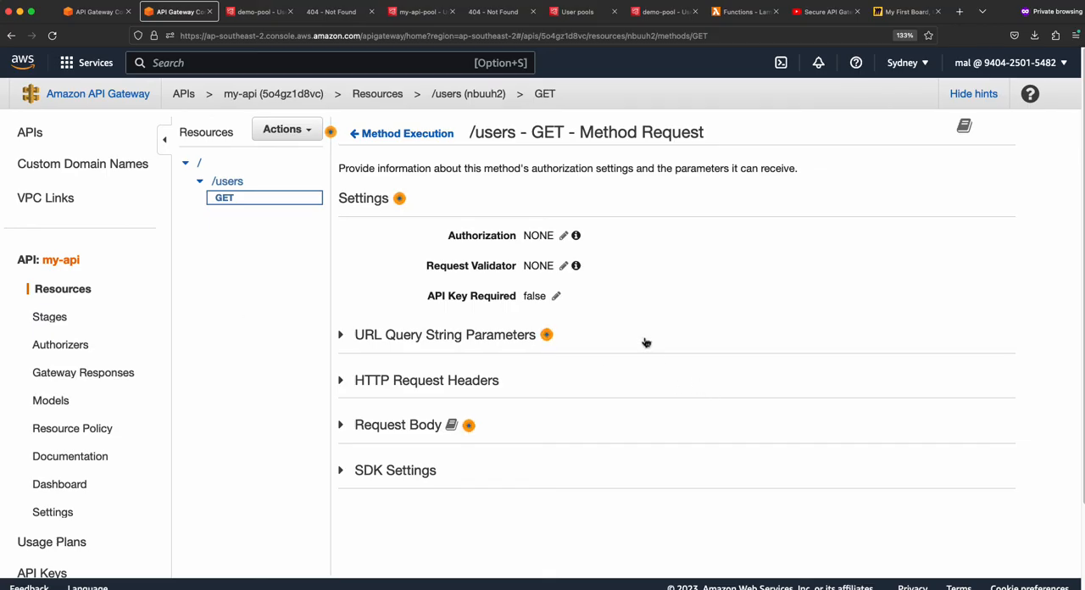
{"action": "left_click", "coordinate": [564, 237]}
{"action": "left_click", "coordinate": [654, 240]}
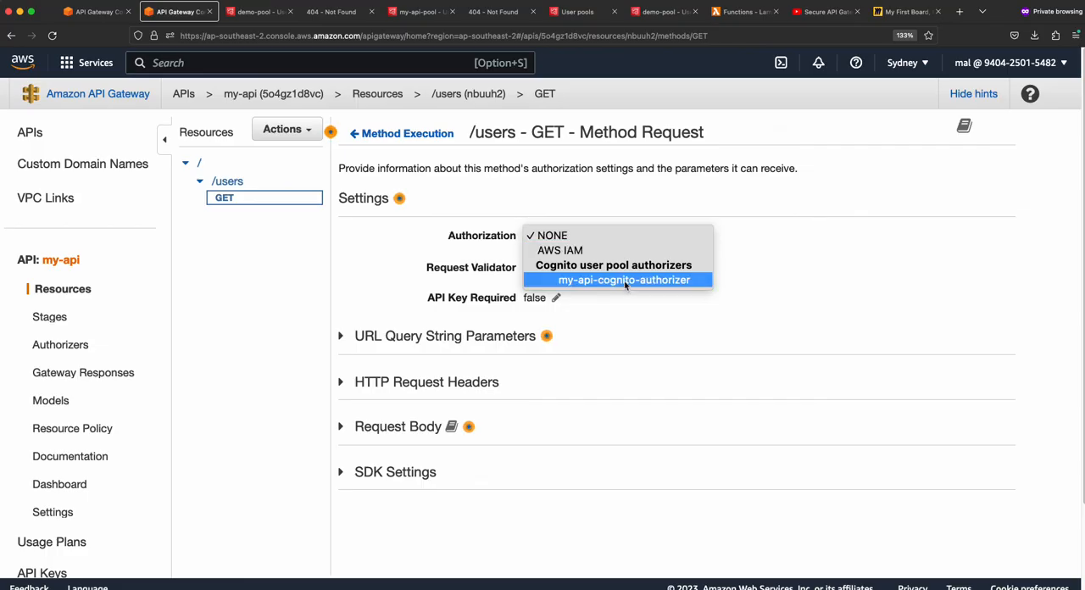
{"action": "left_click", "coordinate": [624, 283]}
{"action": "left_click", "coordinate": [667, 237]}
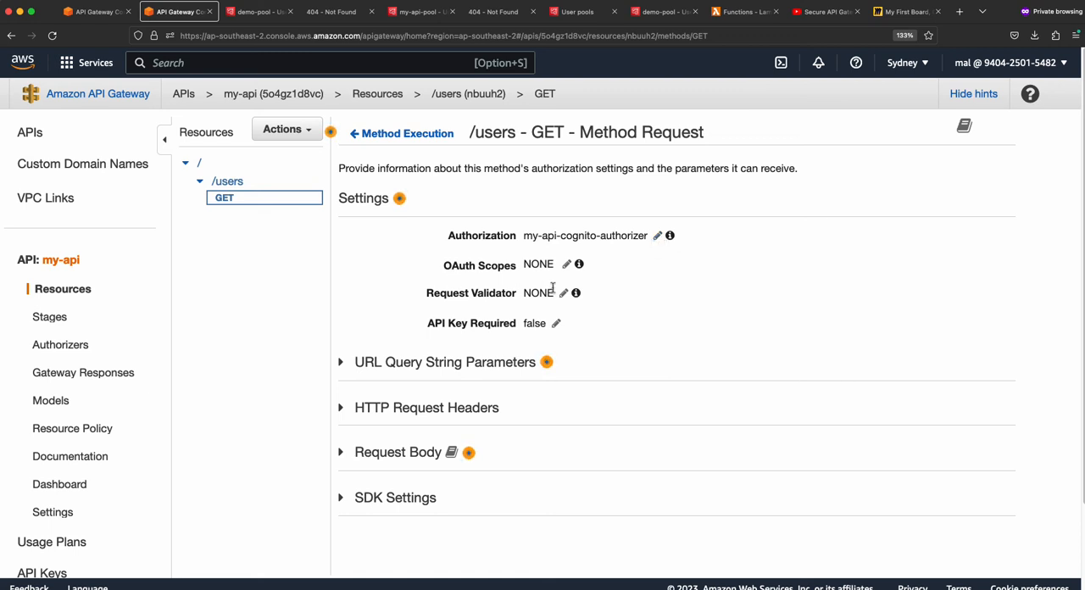
- Add email as an OAuth scope for the /users GET method request
{"action": "left_click", "coordinate": [567, 264]}
{"action": "left_click", "coordinate": [573, 269]}
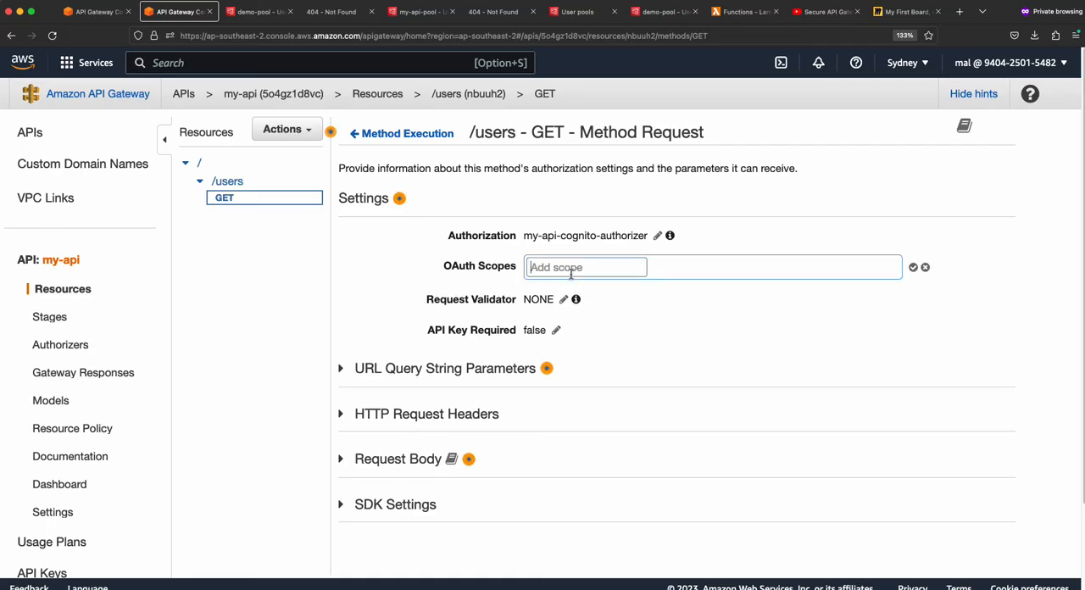
{"action": "type", "text": "email"}
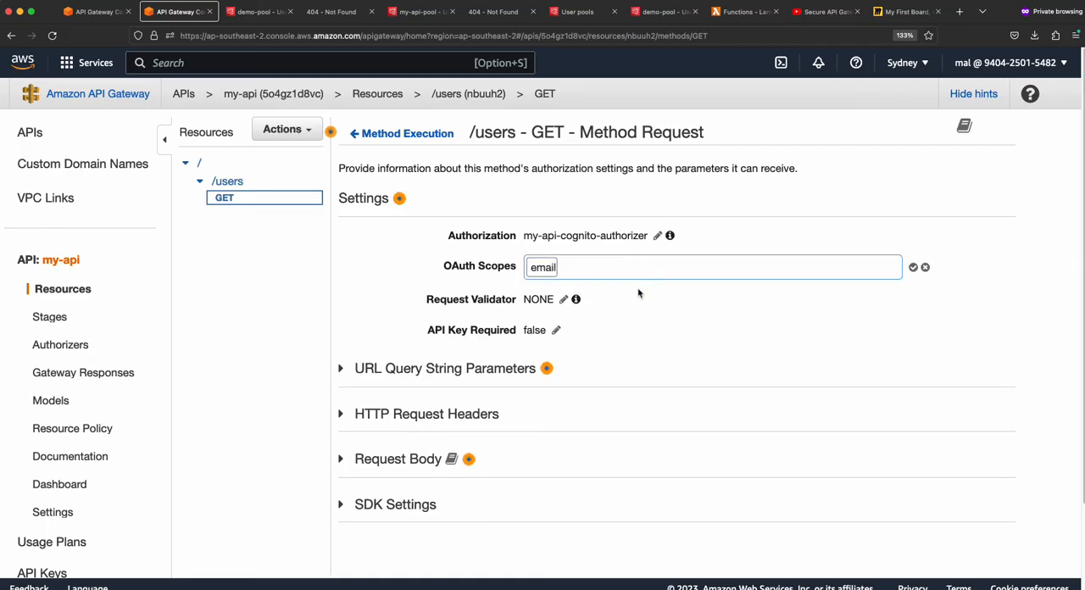
{"action": "left_click", "coordinate": [913, 268]}
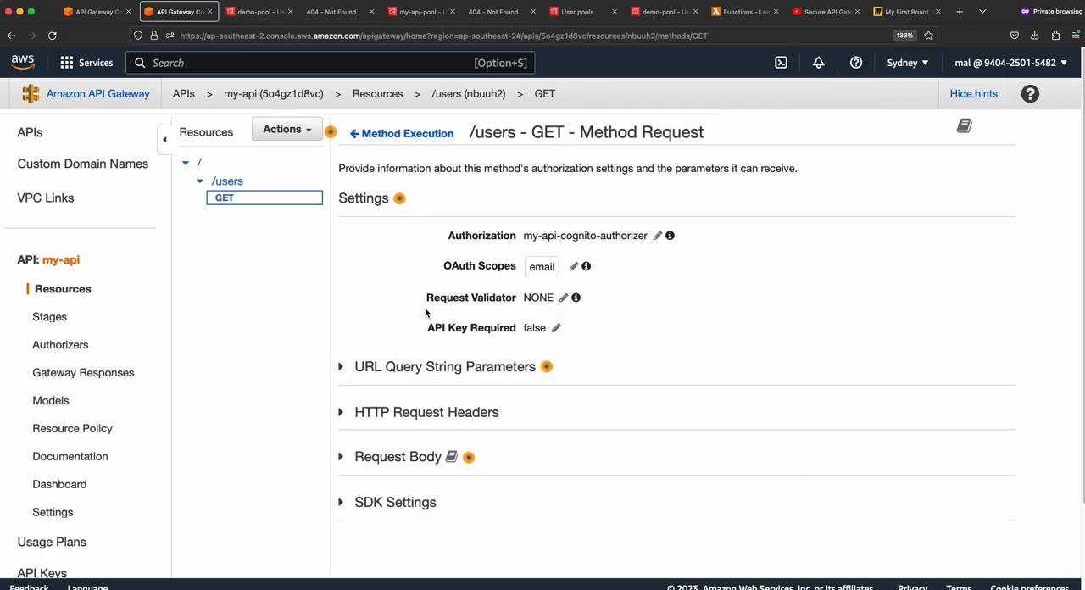
- Deploy my-api to the dev stage
{"action": "left_click", "coordinate": [85, 290]}
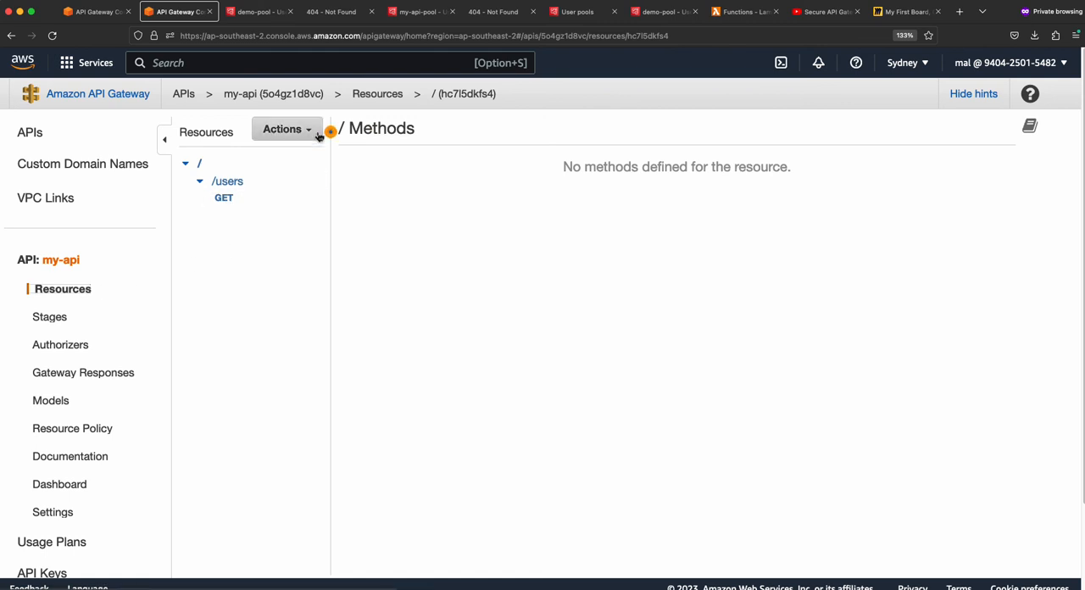
{"action": "left_click", "coordinate": [283, 129]}
{"action": "left_click", "coordinate": [308, 280]}
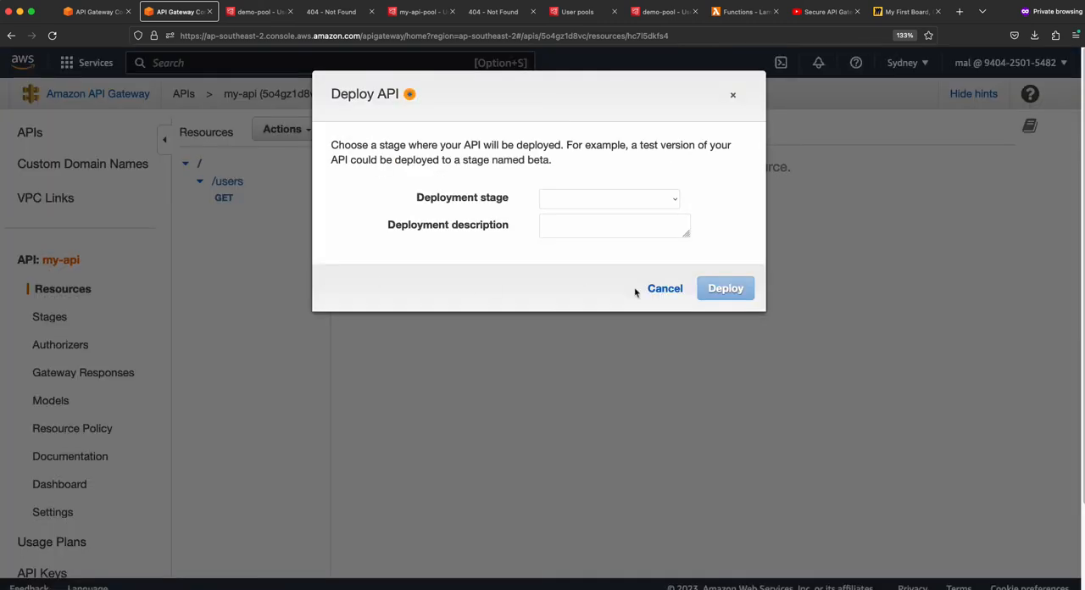
{"action": "left_click", "coordinate": [607, 197]}
{"action": "left_click", "coordinate": [604, 213]}
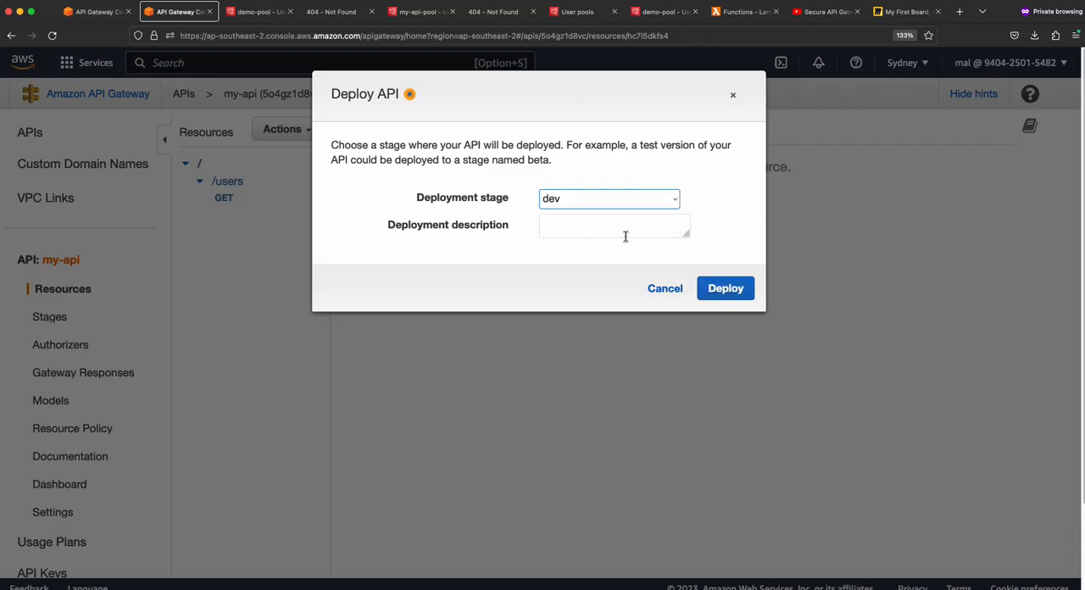
{"action": "left_click", "coordinate": [732, 290]}
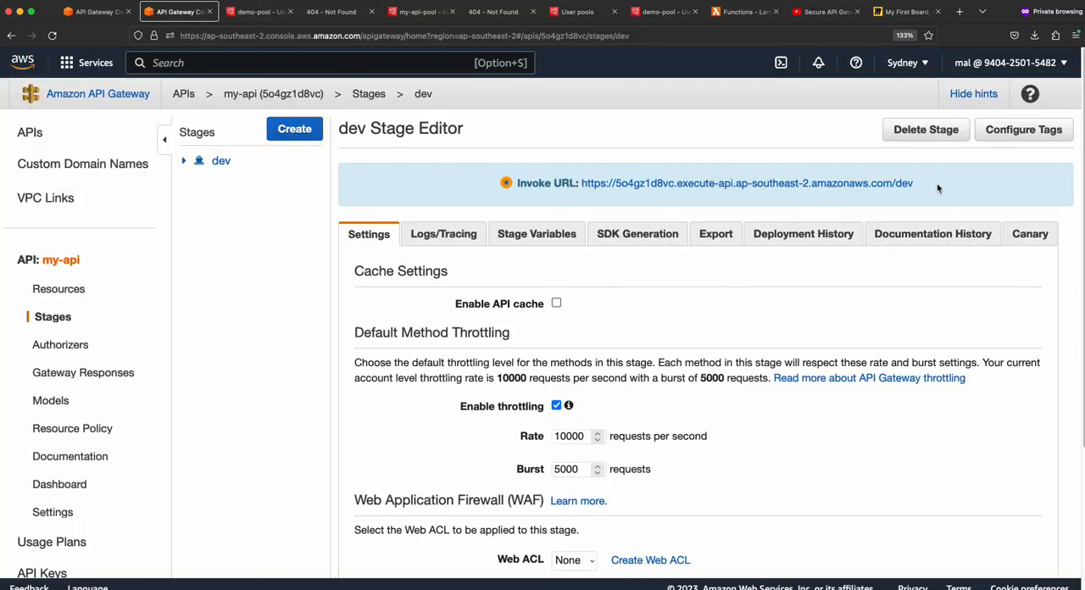
- Select the dev stage's invoke URL and switch to Insomnia
{"action": "left_click_drag", "start_coordinate": [932, 188], "coordinate": [580, 186]}
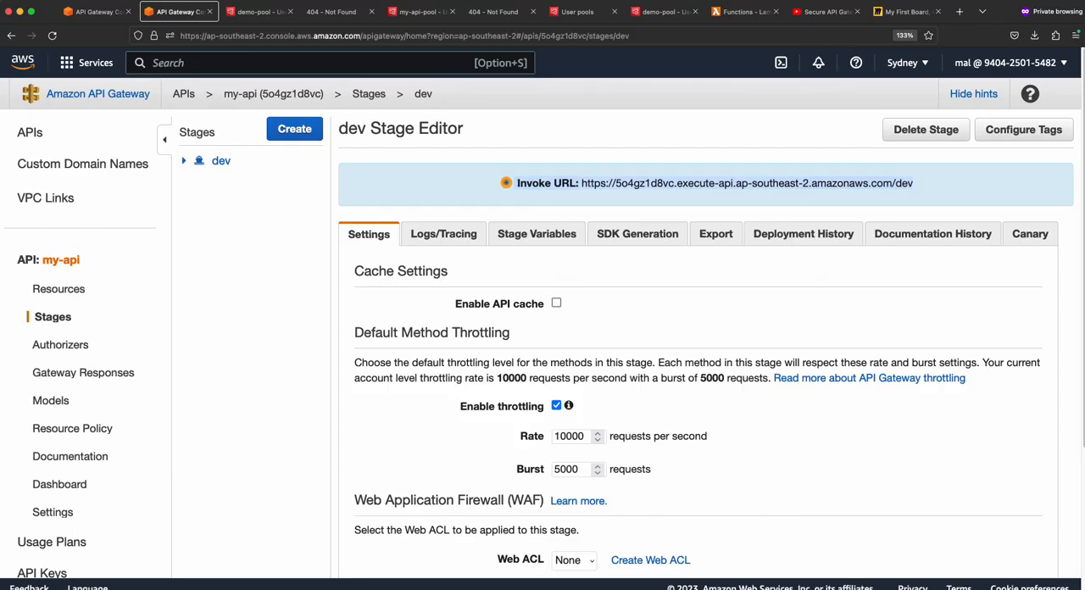
{"action": "key", "text": "super+Tab"}
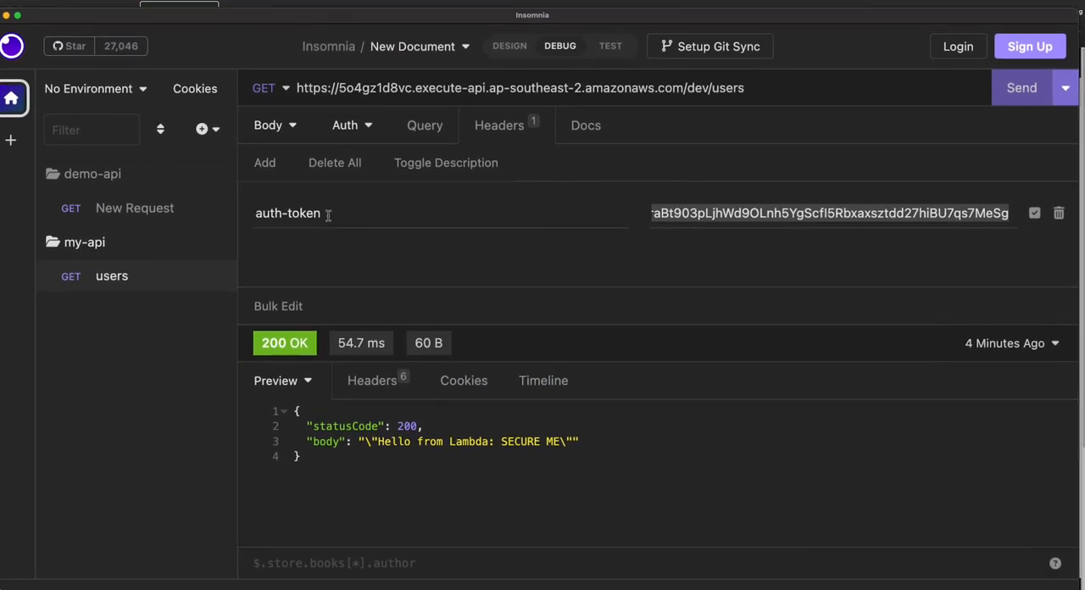
{"action": "left_click_drag", "start_coordinate": [327, 213], "coordinate": [246, 219]}
{"action": "key", "text": "BackSpace"}
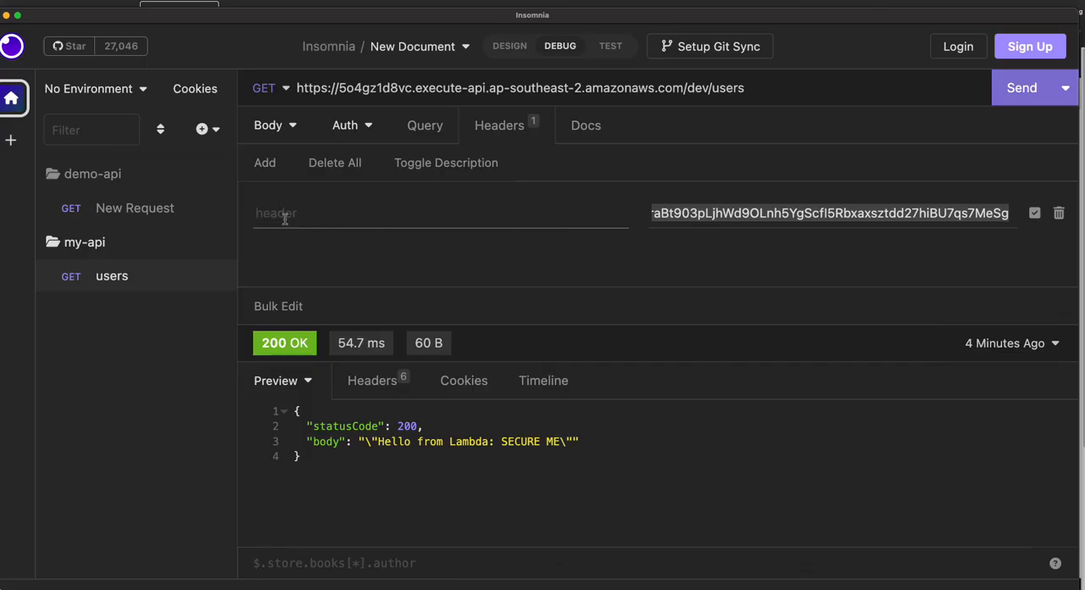
{"action": "key", "text": "super+z"}
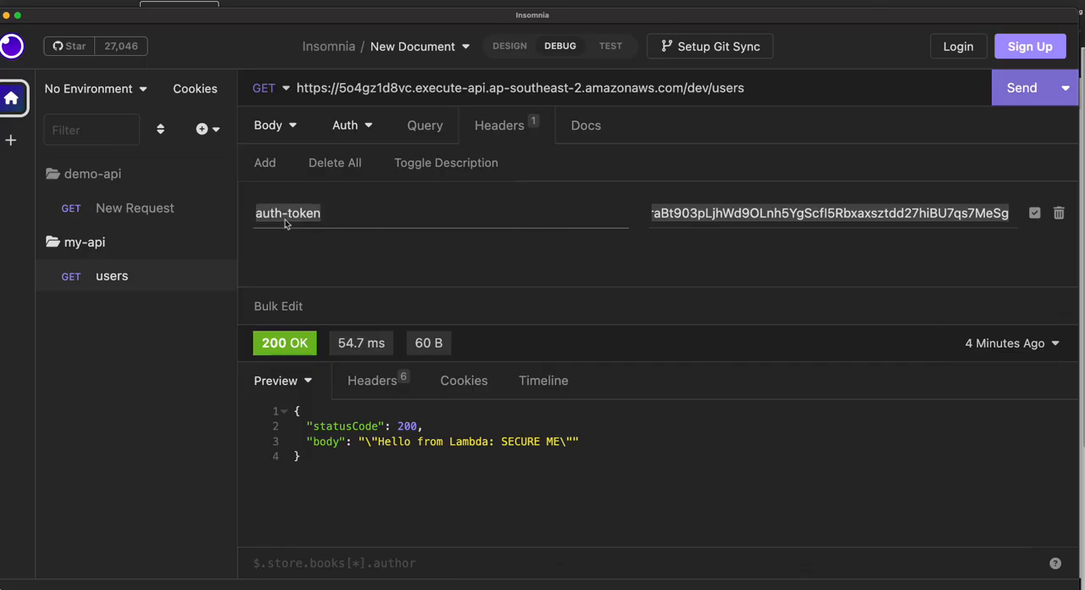
- Disable the auth-token header of the my-api users request and send the GET request twice without it
{"action": "left_click", "coordinate": [1033, 212]}
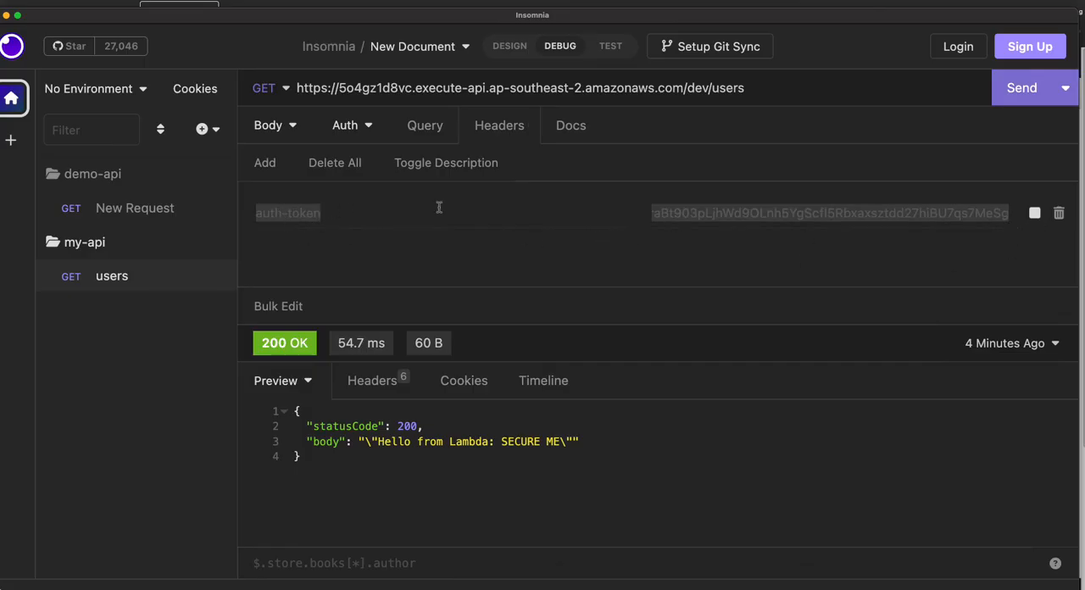
{"action": "left_click", "coordinate": [473, 213]}
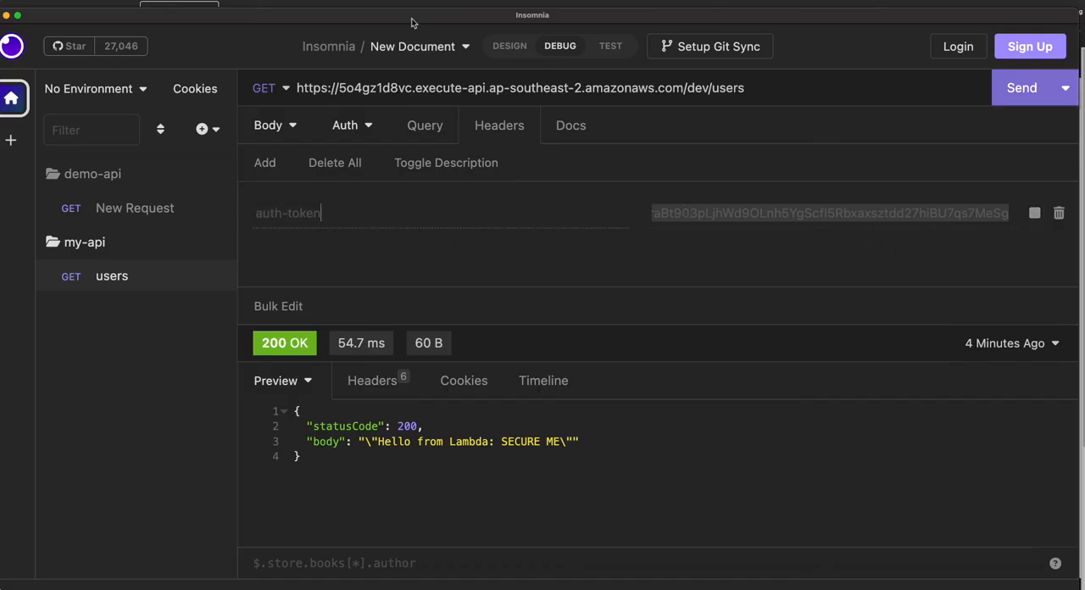
{"action": "left_click_drag", "start_coordinate": [414, 8], "coordinate": [466, 210]}
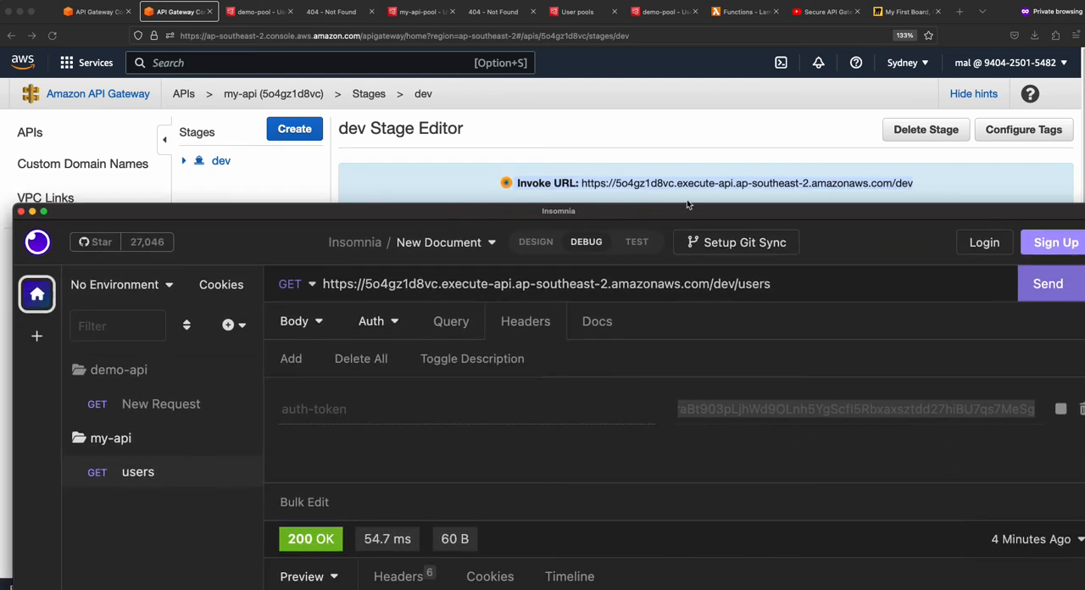
{"action": "left_click_drag", "start_coordinate": [509, 209], "coordinate": [489, 9]}
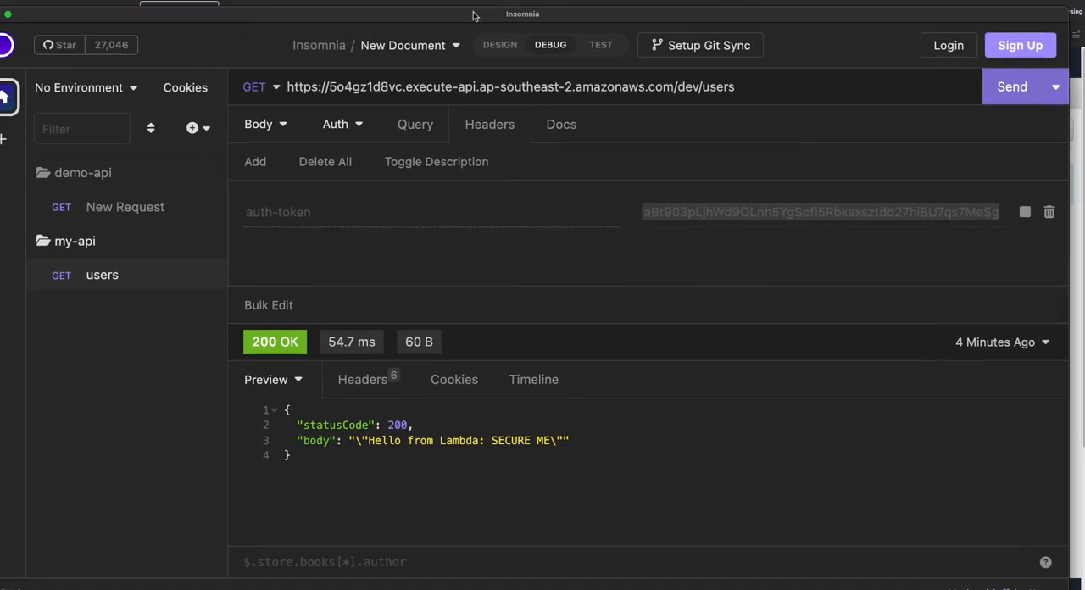
{"action": "left_click", "coordinate": [1029, 88]}
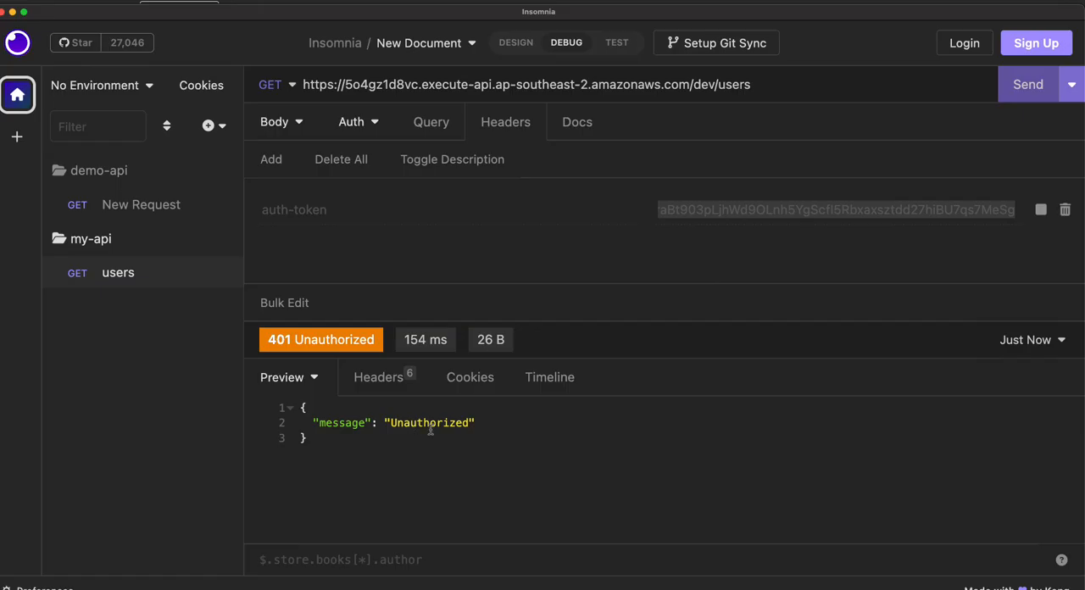
{"action": "left_click", "coordinate": [1025, 90]}
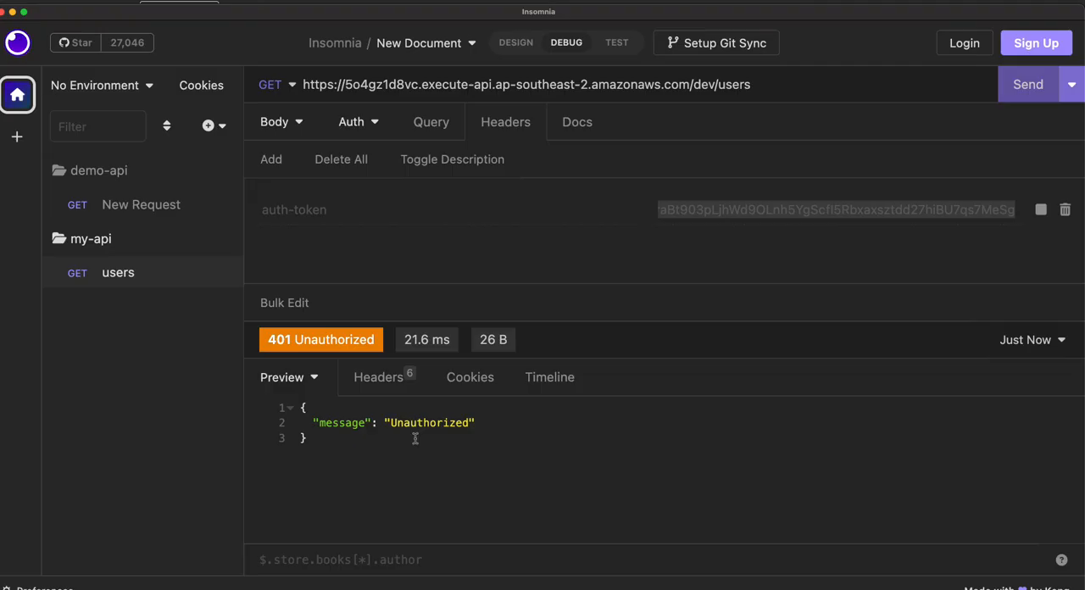
- Re-enable the auth-token header, check the token source of my-api-cognito-authorizer in API Gateway, and return to Insomnia
{"action": "left_click", "coordinate": [1040, 209]}
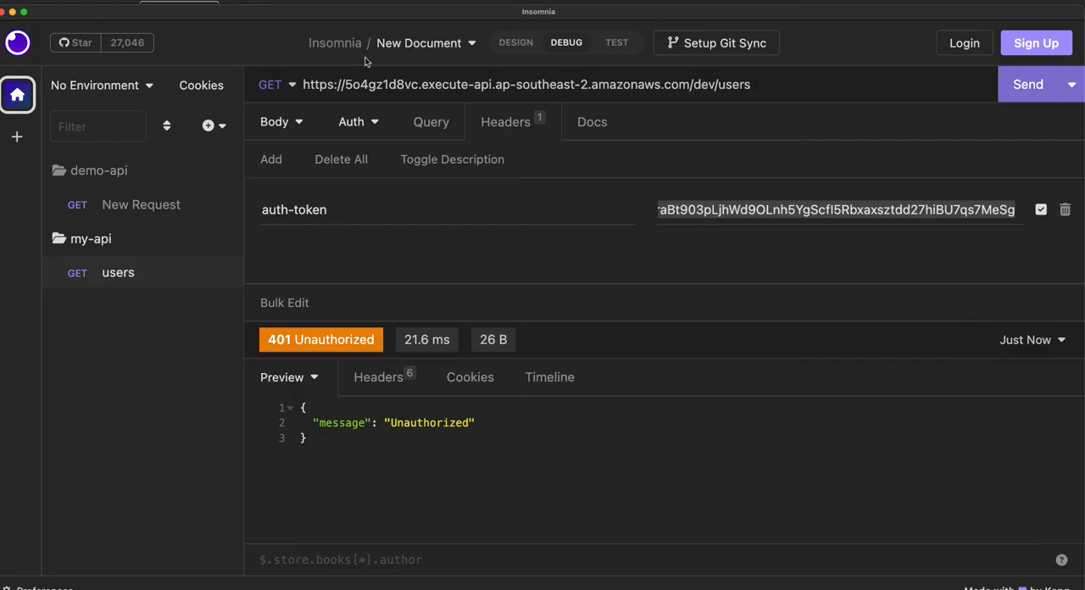
{"action": "left_click_drag", "start_coordinate": [366, 24], "coordinate": [429, 86]}
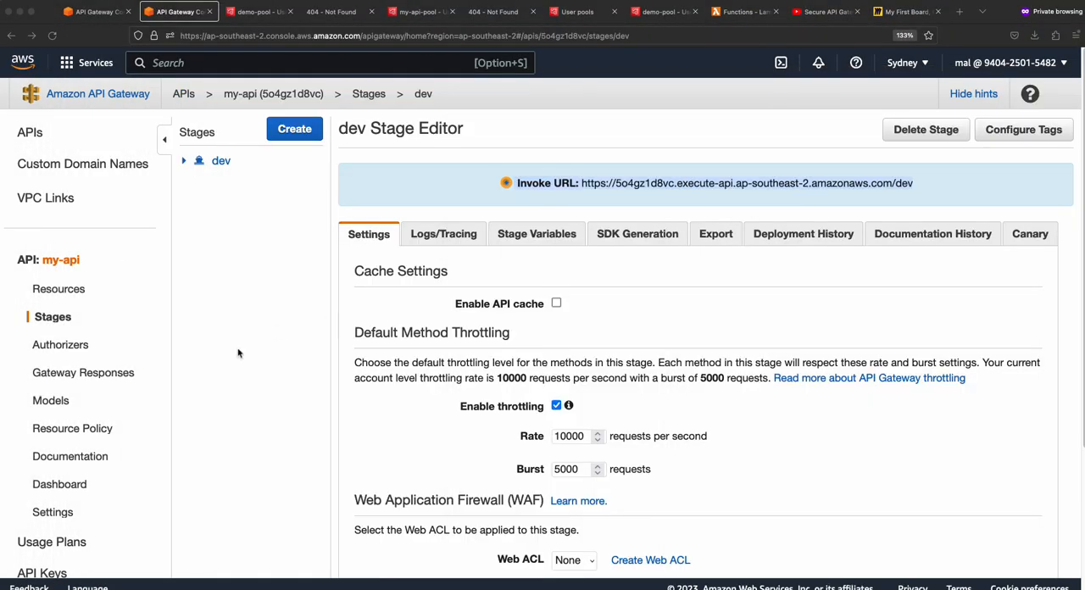
{"action": "left_click", "coordinate": [66, 348]}
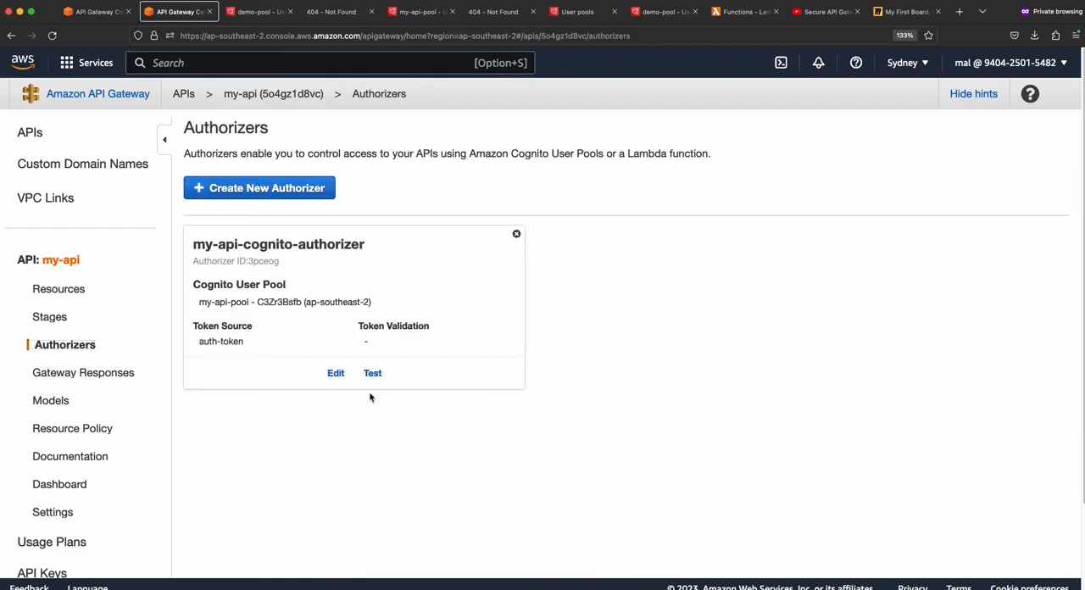
{"action": "left_click_drag", "start_coordinate": [198, 341], "coordinate": [246, 344]}
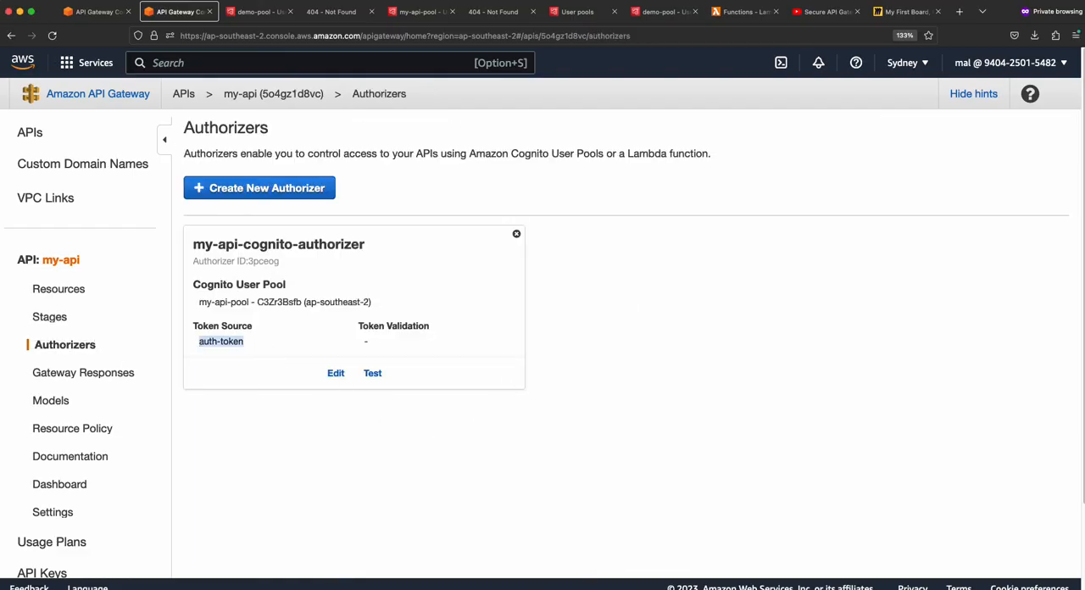
{"action": "left_click_drag", "start_coordinate": [1083, 193], "coordinate": [157, 19]}
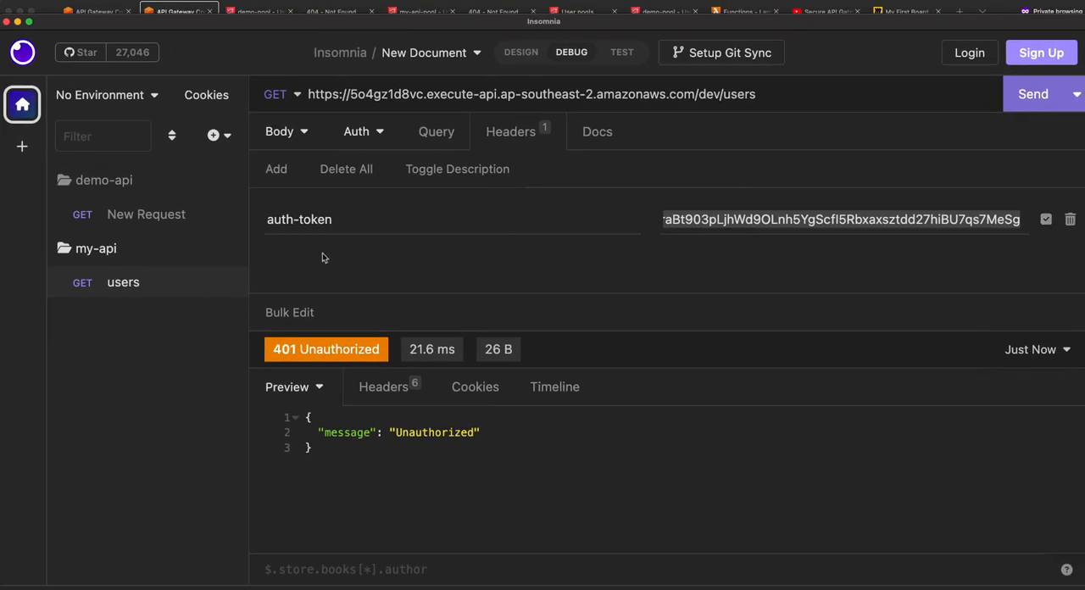
- Copy the first access token from the notes in Visual Studio Code and paste it as the auth-token header value in Insomnia
{"action": "key", "text": "super+Tab"}
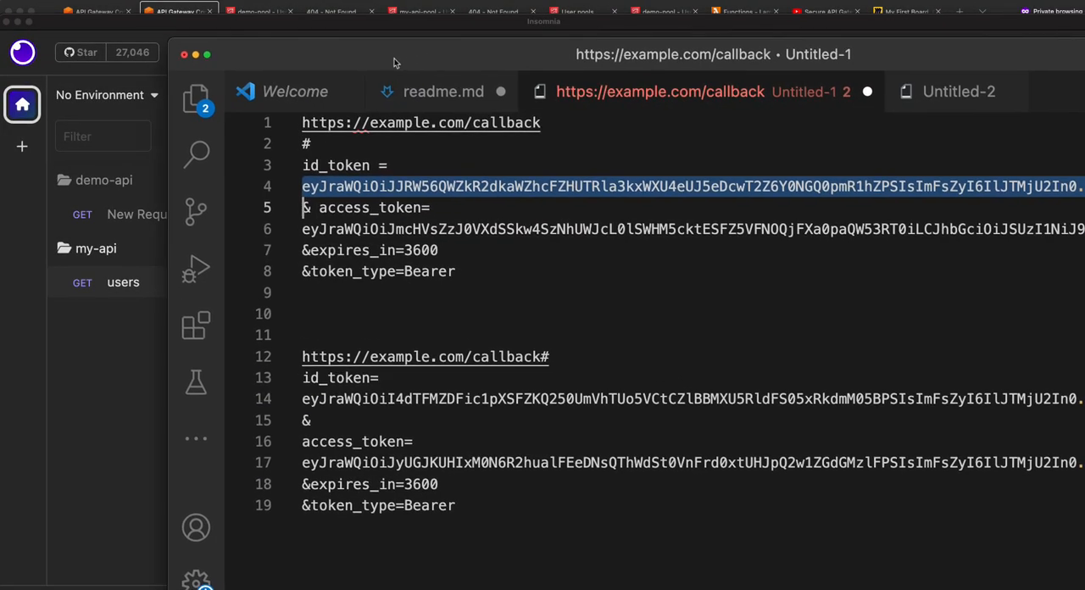
{"action": "triple_click", "coordinate": [361, 227]}
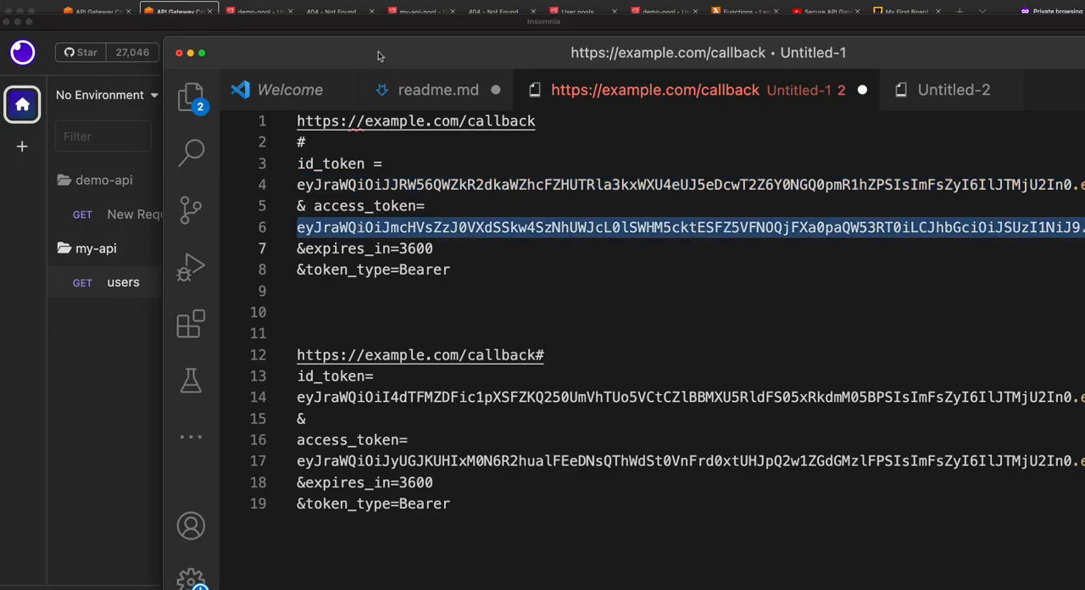
{"action": "key", "text": "super+Tab"}
{"action": "left_click", "coordinate": [788, 220]}
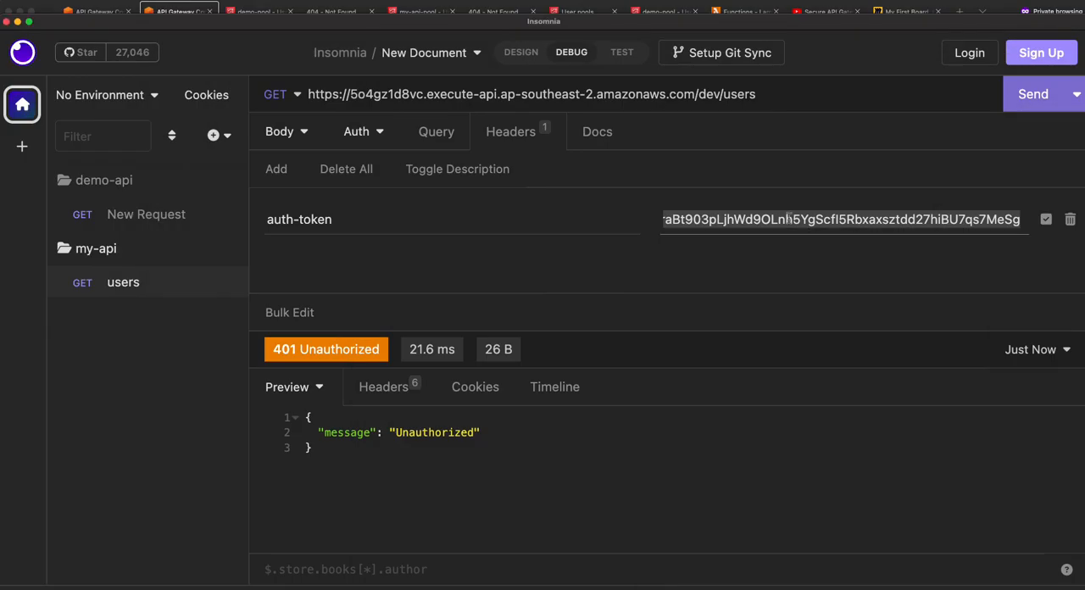
{"action": "key", "text": "BackSpace"}
{"action": "key", "text": "super+v"}
{"action": "left_click_drag", "start_coordinate": [772, 29], "coordinate": [676, 15]}
{"action": "triple_click", "coordinate": [648, 204]}
{"action": "key", "text": "super+v"}
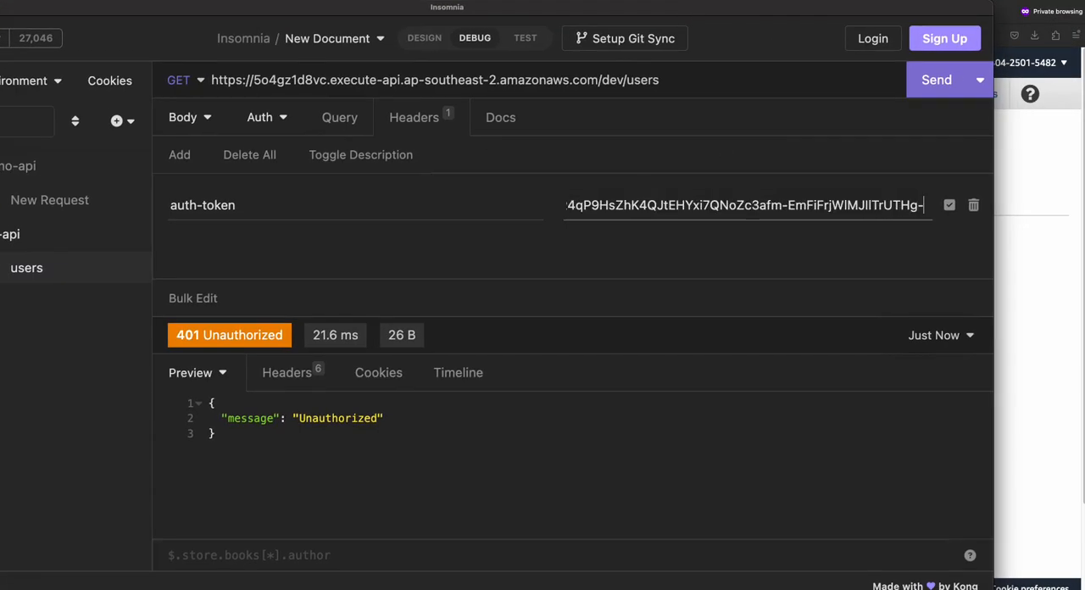
- Replace the auth-token header value with a short made-up token and send the users request twice
{"action": "key", "text": "super+a"}
{"action": "key", "text": "BackSpace"}
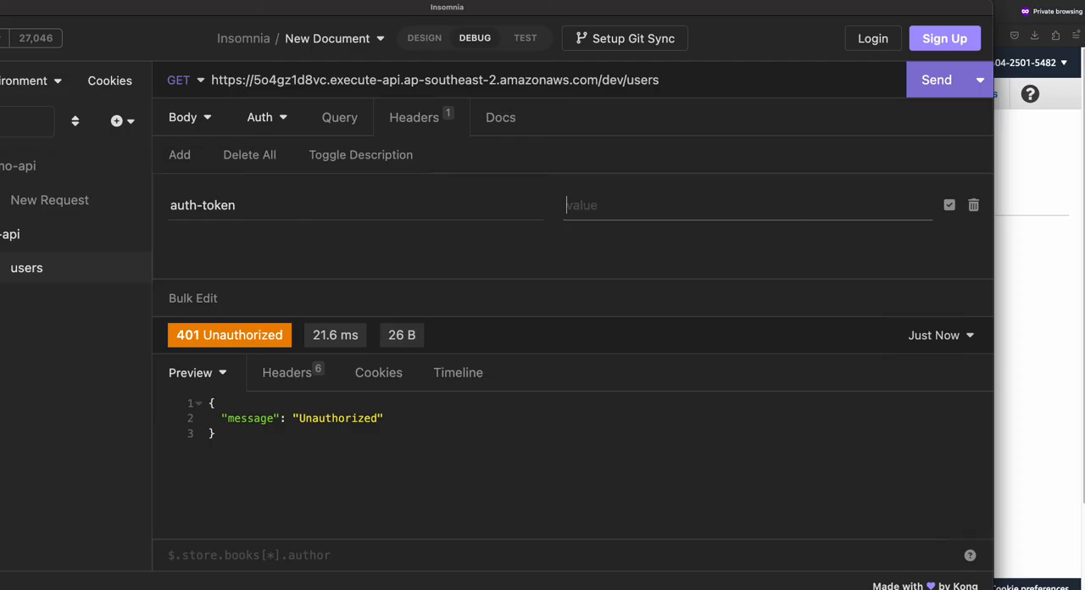
{"action": "type", "text": "123"}
{"action": "mouse_move", "coordinate": [190, 343]}
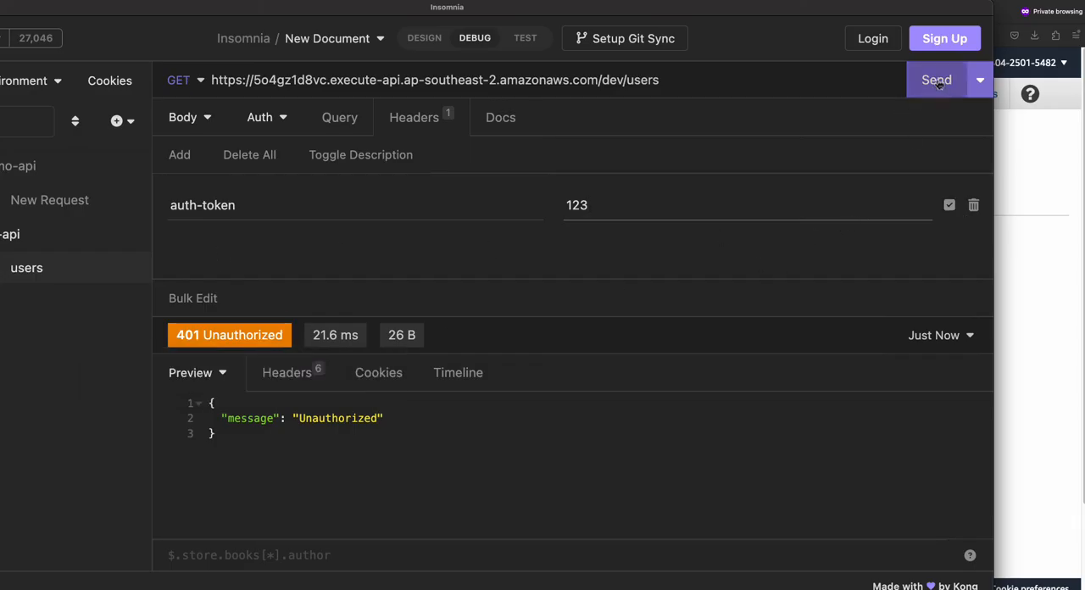
{"action": "left_click", "coordinate": [938, 82]}
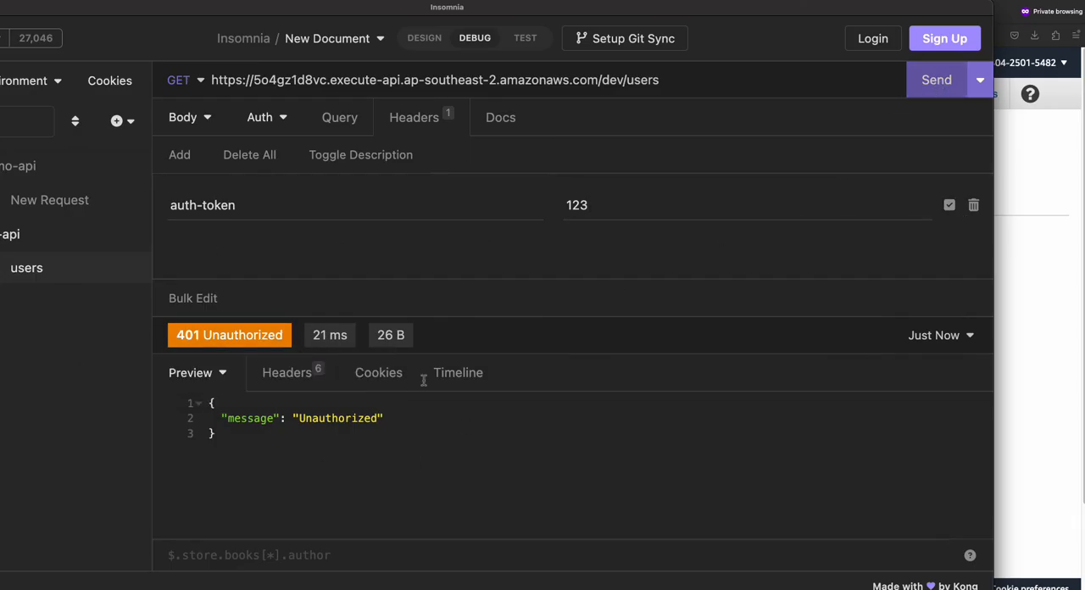
{"action": "left_click", "coordinate": [934, 82]}
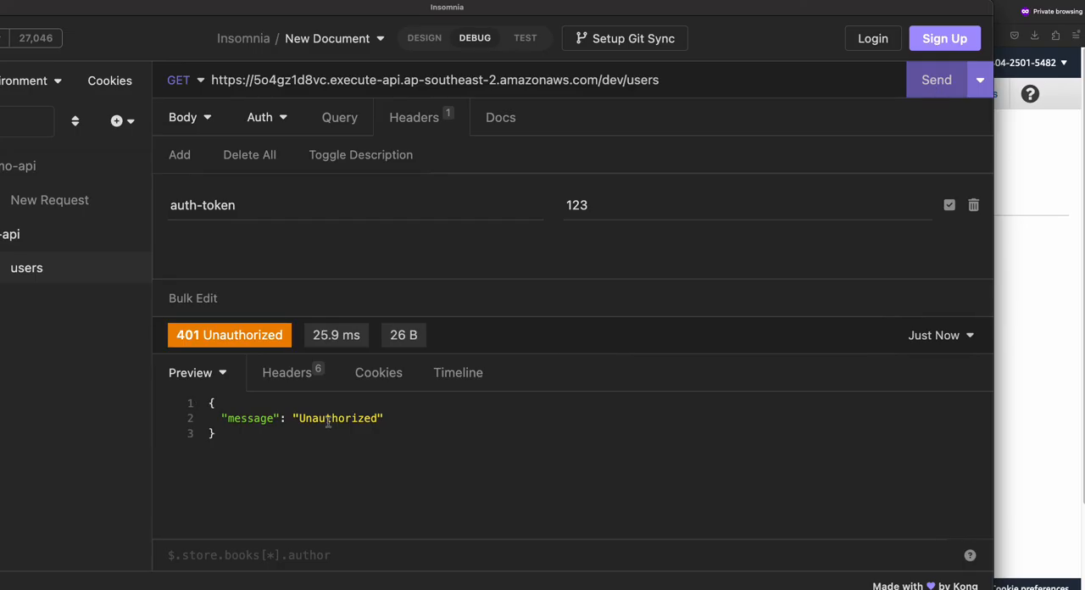
- Paste the valid access token into the auth-token header, keep the header enabled, and send the users request
{"action": "double_click", "coordinate": [577, 210]}
{"action": "key", "text": "super+v"}
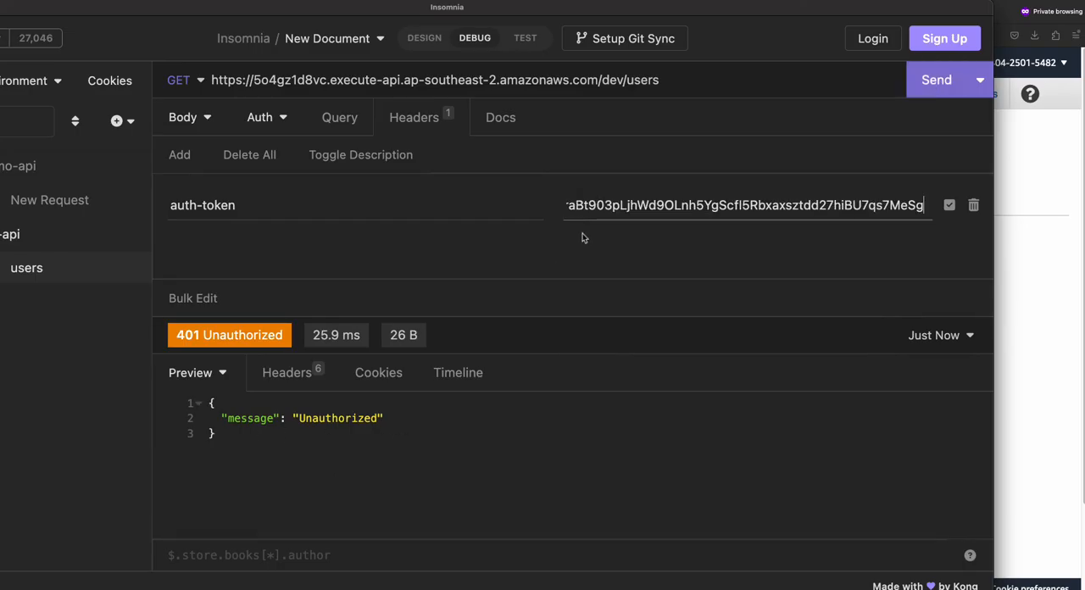
{"action": "left_click", "coordinate": [949, 206]}
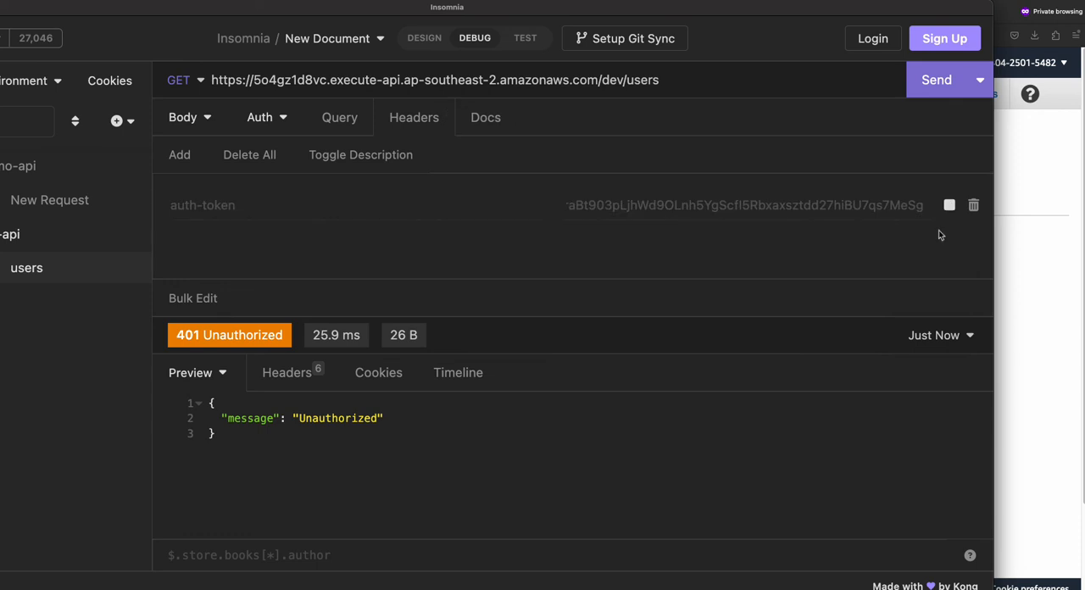
{"action": "left_click", "coordinate": [949, 205]}
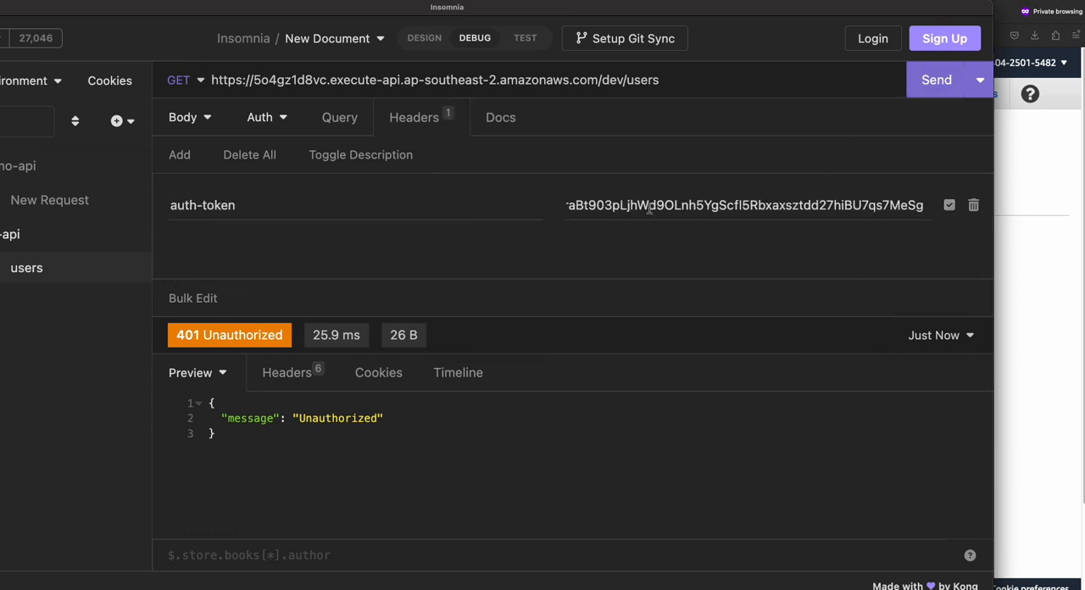
{"action": "left_click", "coordinate": [942, 82]}
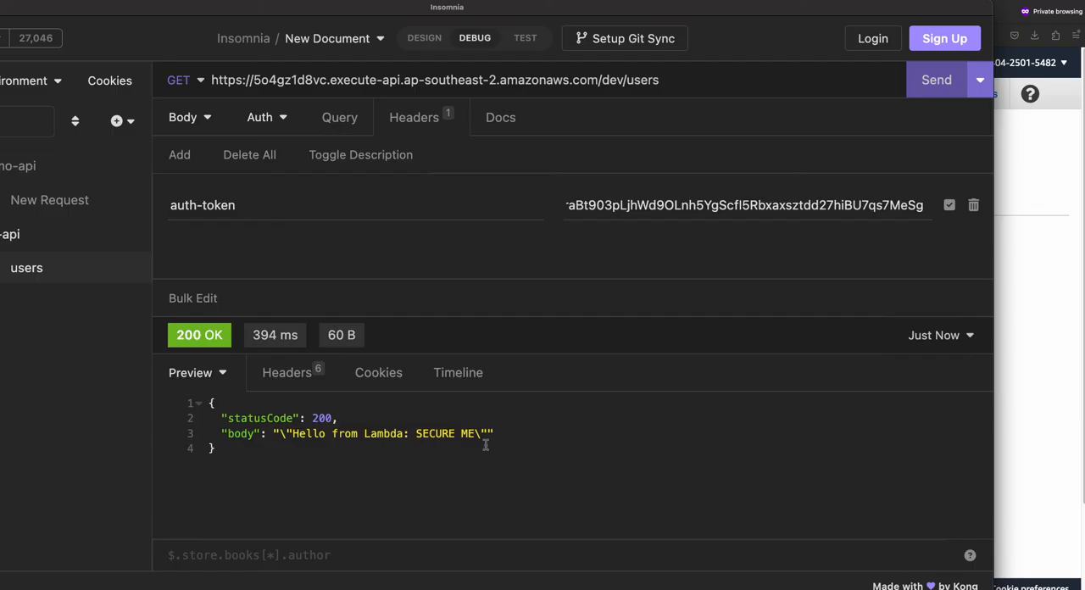
- Test the users request with the header name changed to auth-token2 and restore the name to auth-token
{"action": "left_click", "coordinate": [272, 210]}
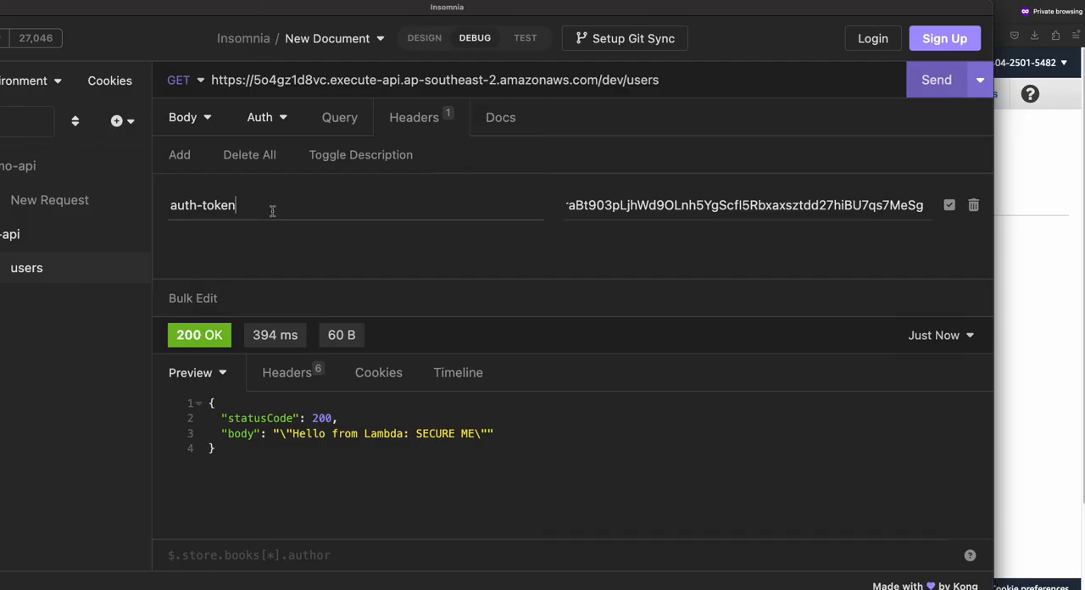
{"action": "type", "text": "2"}
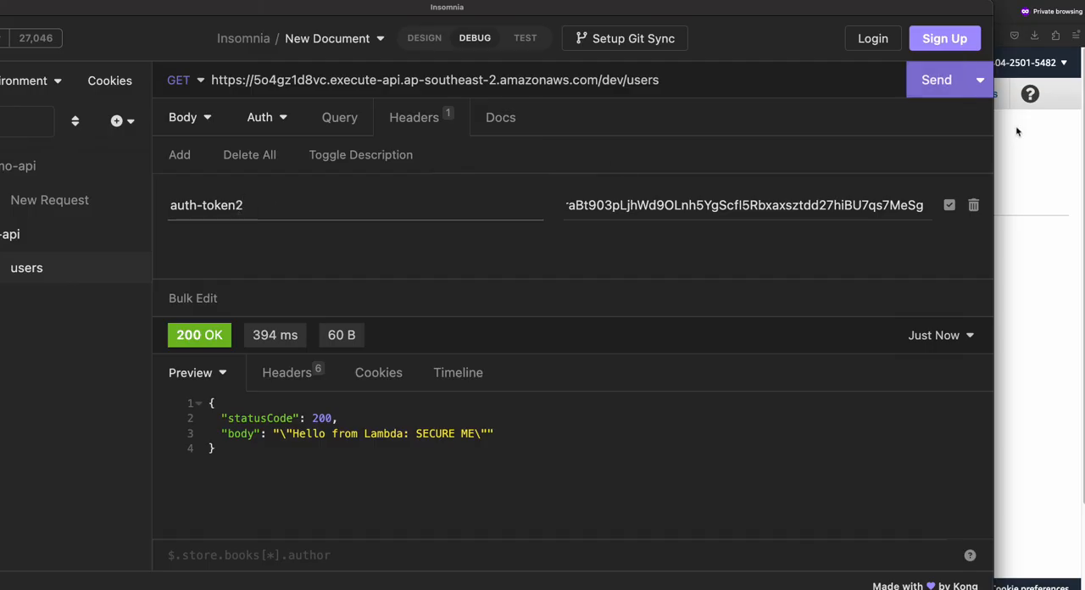
{"action": "left_click", "coordinate": [942, 85]}
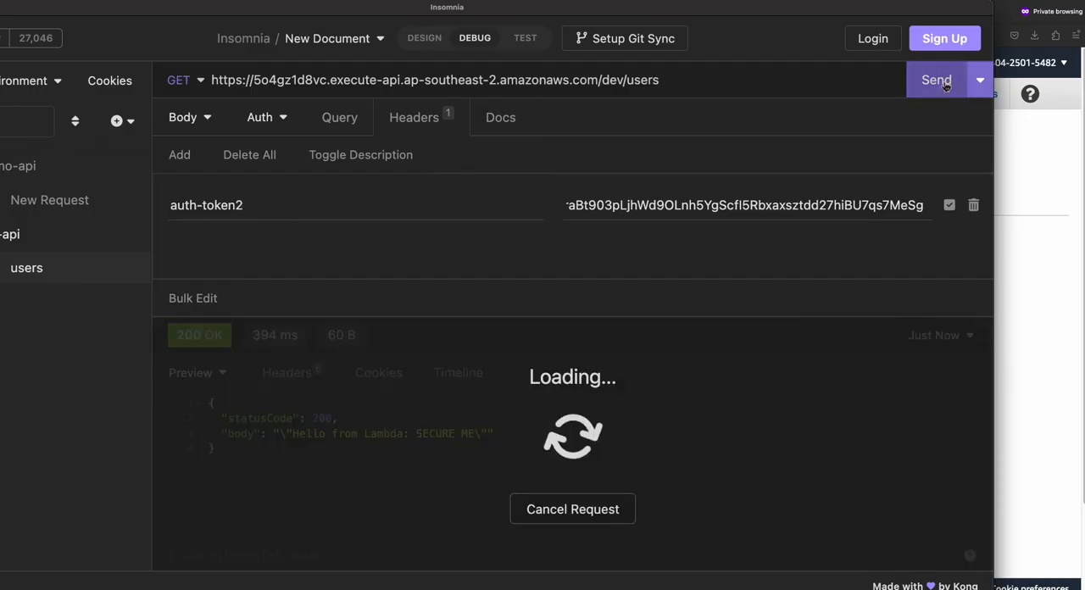
{"action": "left_click", "coordinate": [309, 205]}
{"action": "key", "text": "BackSpace"}
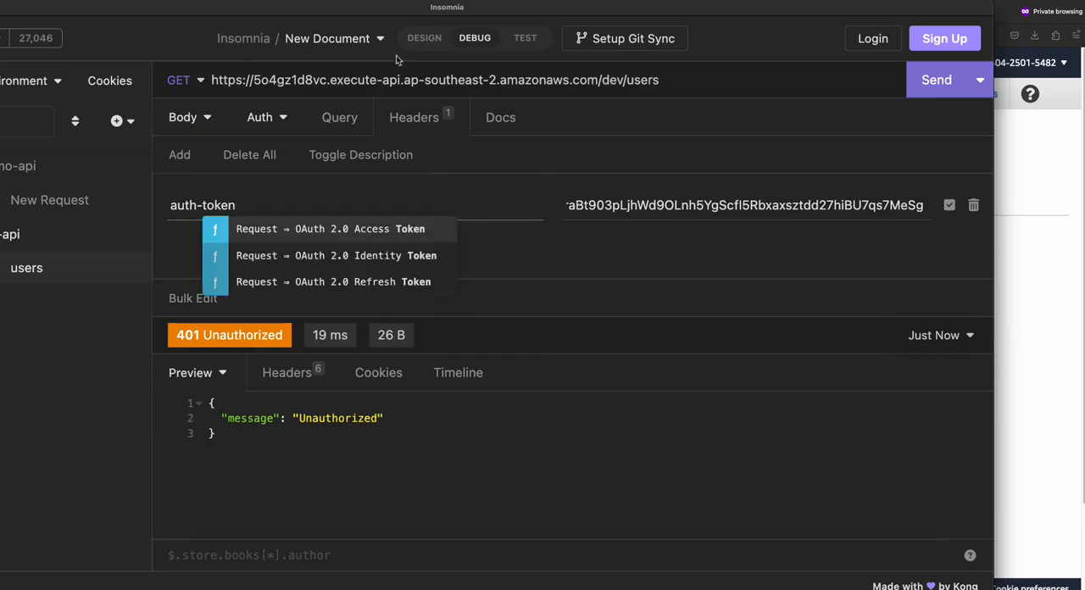
- Dismiss the header name suggestions and switch from Insomnia to the API Gateway authorizers page in the browser
{"action": "left_click_drag", "start_coordinate": [290, 11], "coordinate": [588, 51]}
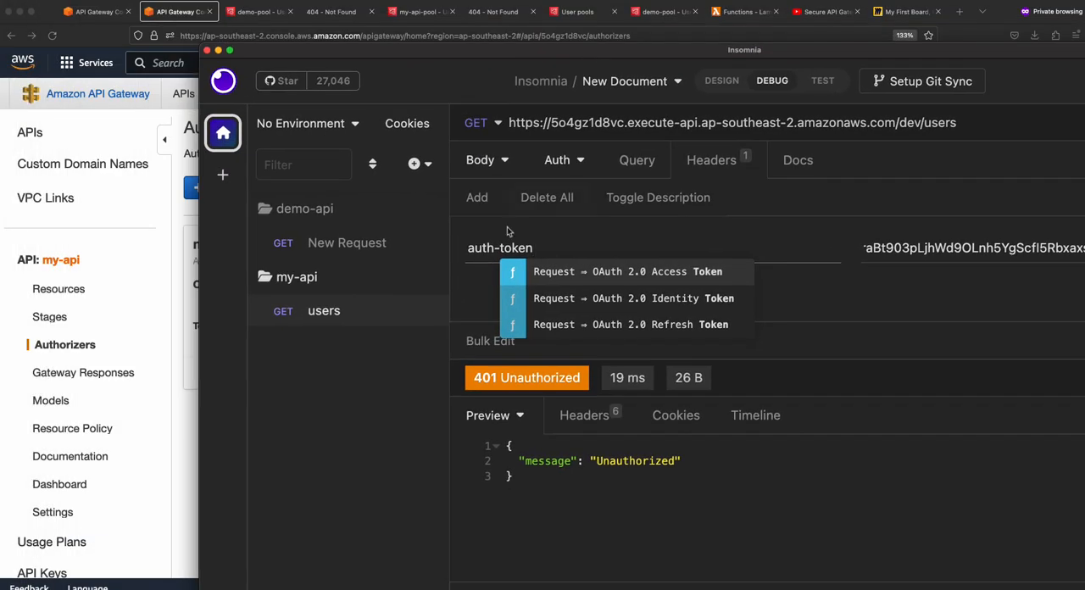
{"action": "left_click", "coordinate": [469, 252]}
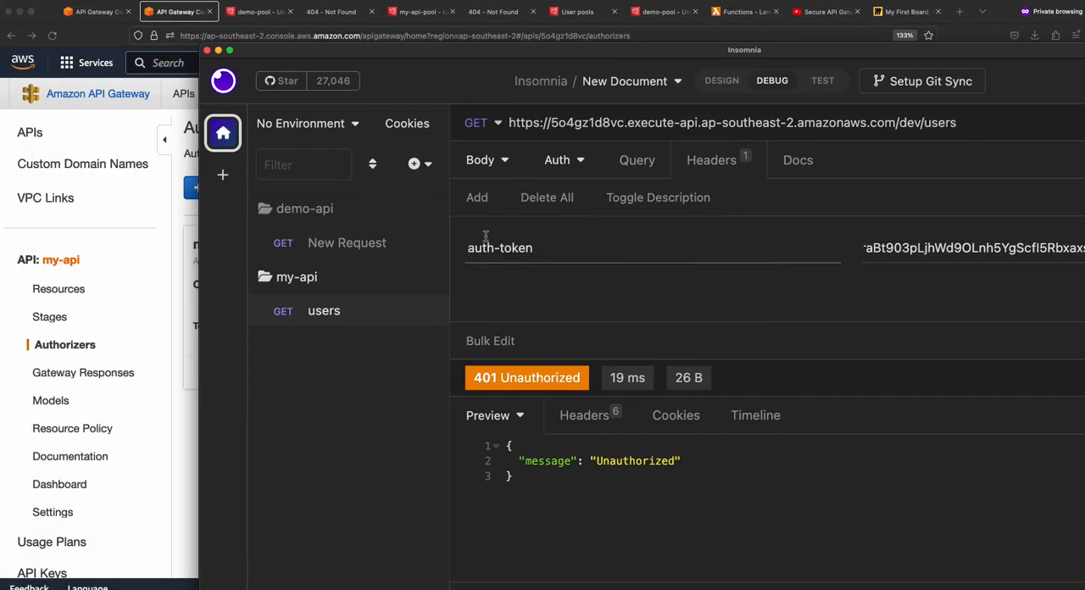
{"action": "left_click_drag", "start_coordinate": [398, 54], "coordinate": [1083, 121]}
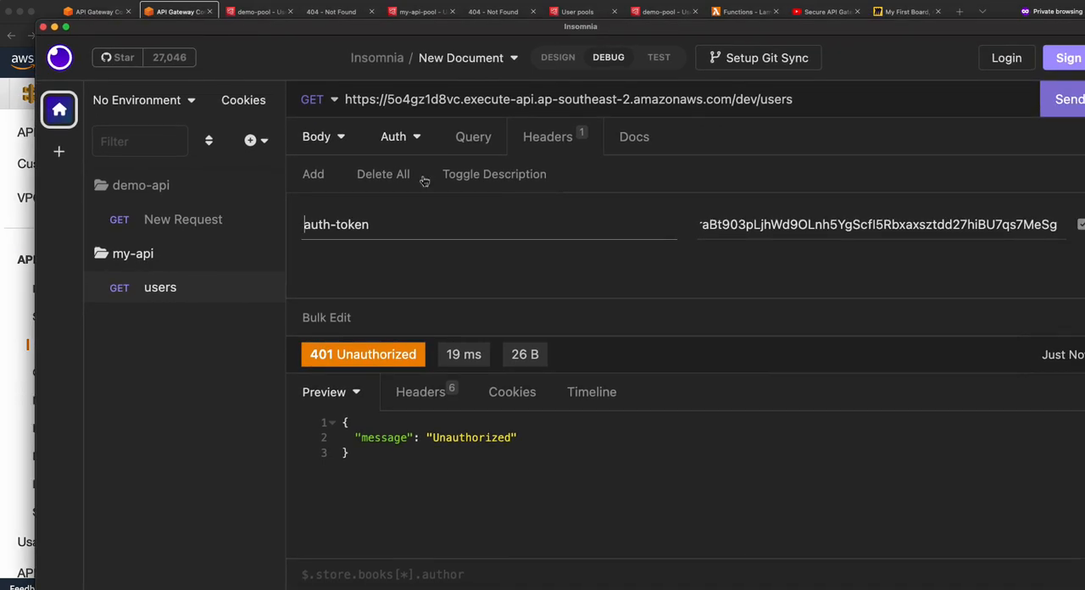
{"action": "left_click", "coordinate": [1060, 111]}
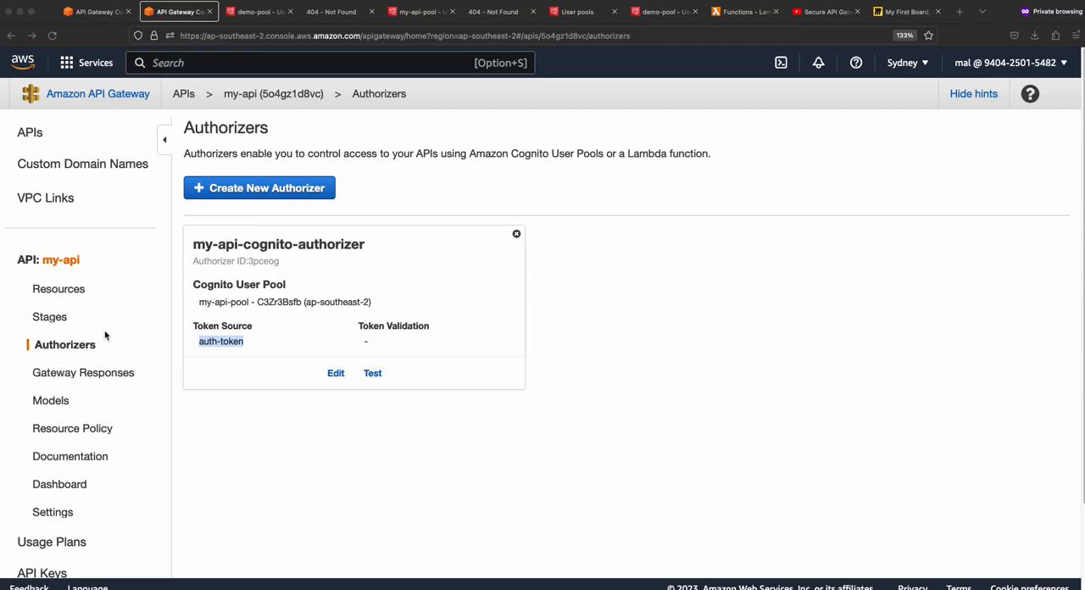
- View the resource tree of my-api and return to its configured authorizers
{"action": "left_click", "coordinate": [63, 292]}
{"action": "left_click", "coordinate": [473, 460]}
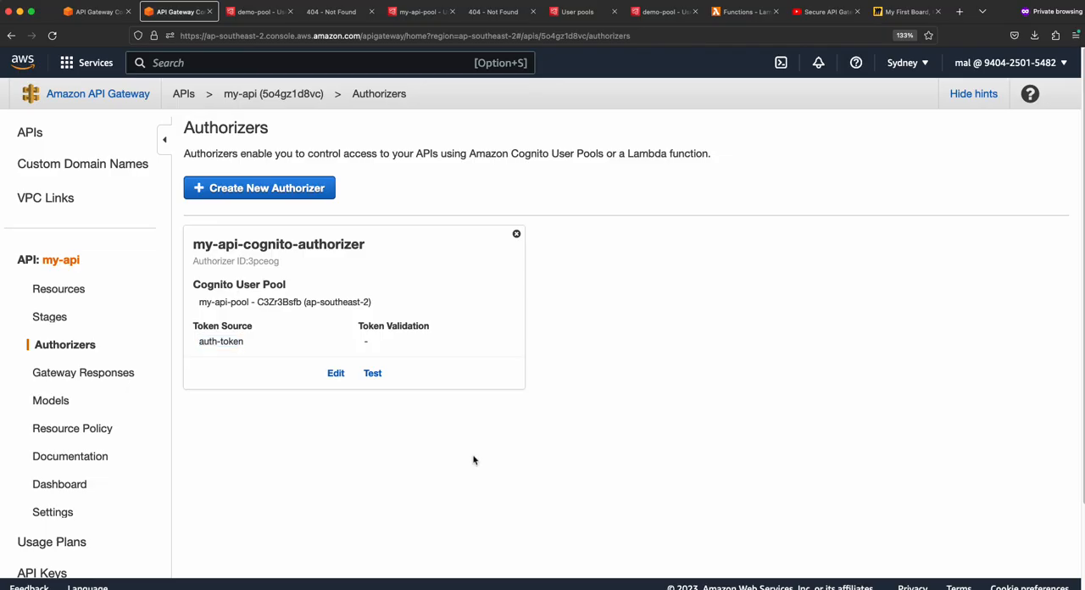
{"action": "left_click", "coordinate": [63, 290]}
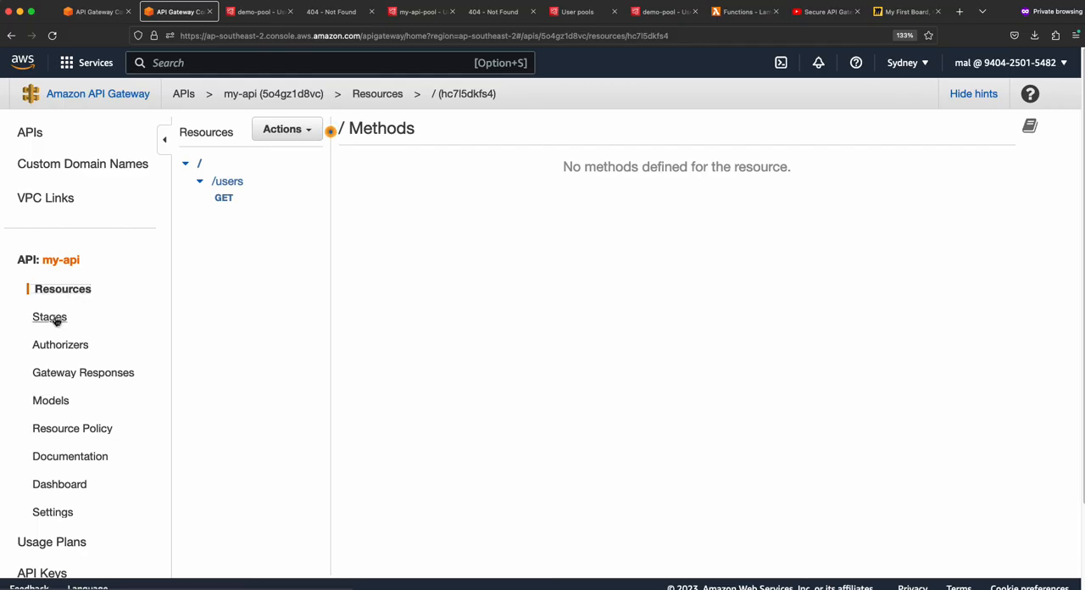
{"action": "left_click", "coordinate": [59, 345]}
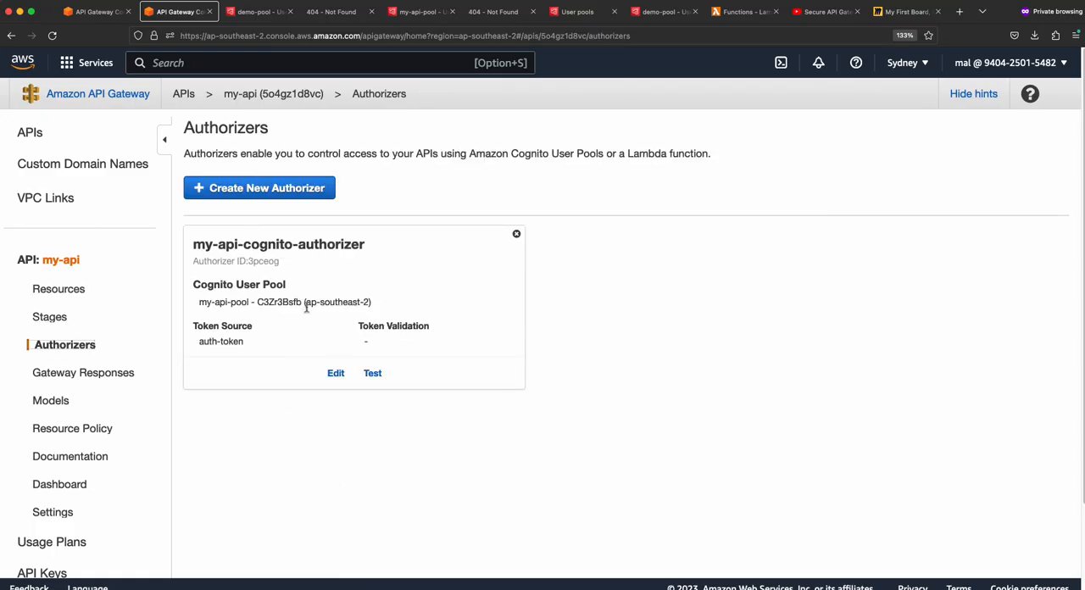
- Review the users of the demo-pool user pool in Cognito and check the callback page holding the issued tokens
{"action": "left_click", "coordinate": [251, 13]}
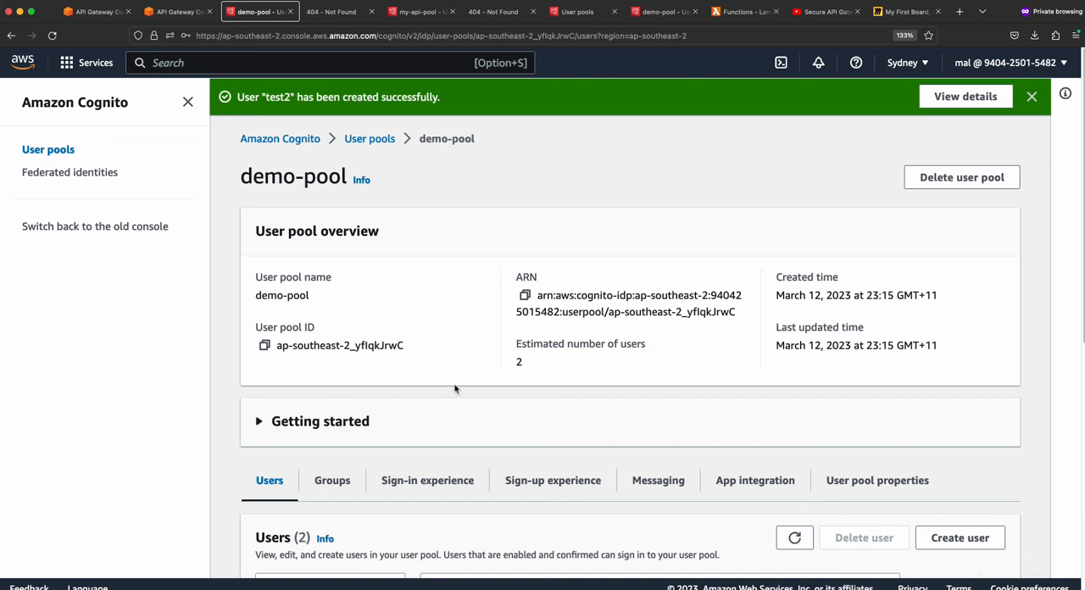
{"action": "scroll", "coordinate": [427, 386], "scroll_direction": "down", "scroll_amount": 3}
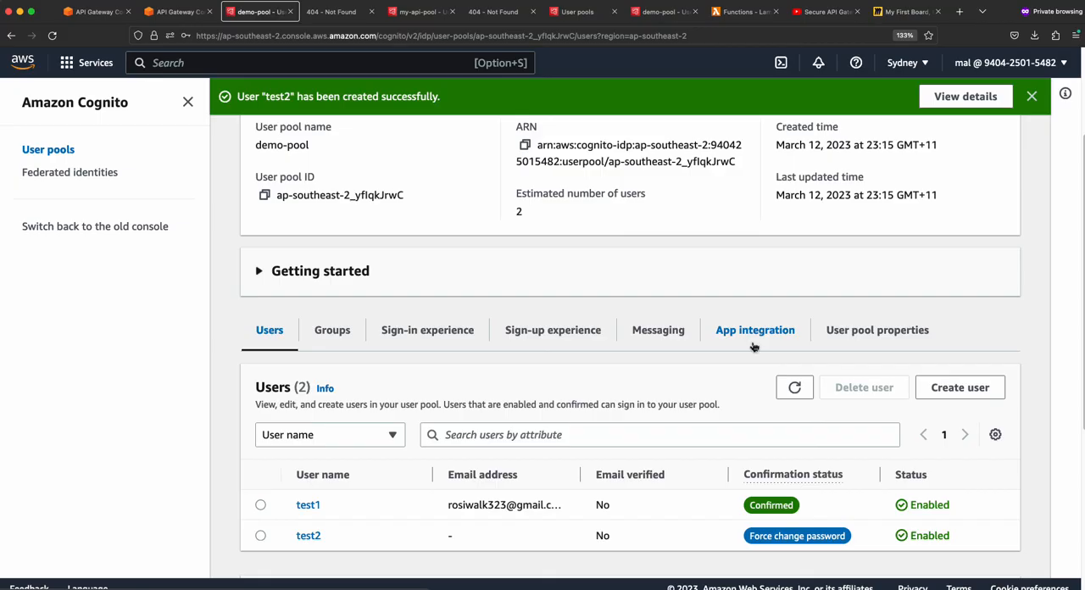
{"action": "scroll", "coordinate": [526, 346], "scroll_direction": "up", "scroll_amount": 3}
{"action": "scroll", "coordinate": [373, 436], "scroll_direction": "down", "scroll_amount": 4}
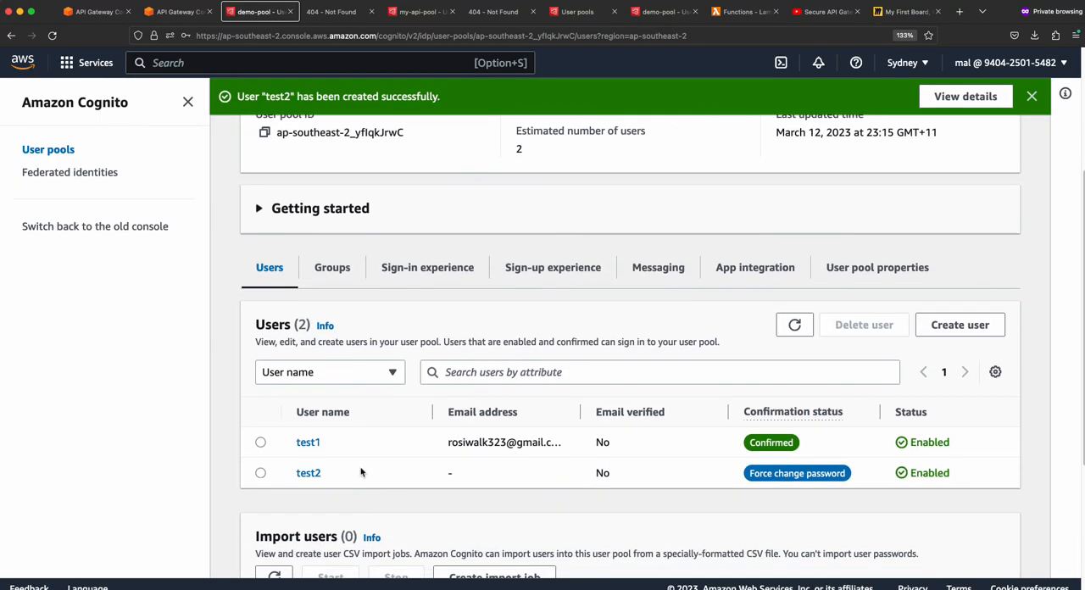
{"action": "scroll", "coordinate": [360, 472], "scroll_direction": "down", "scroll_amount": 1}
{"action": "left_click", "coordinate": [333, 14]}
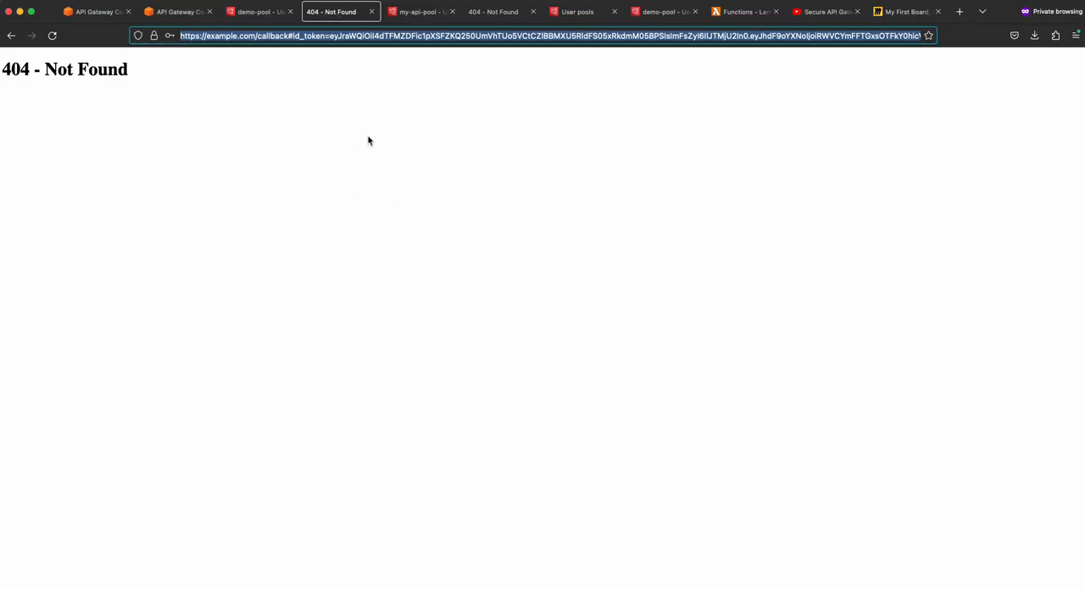
{"action": "left_click", "coordinate": [264, 14]}
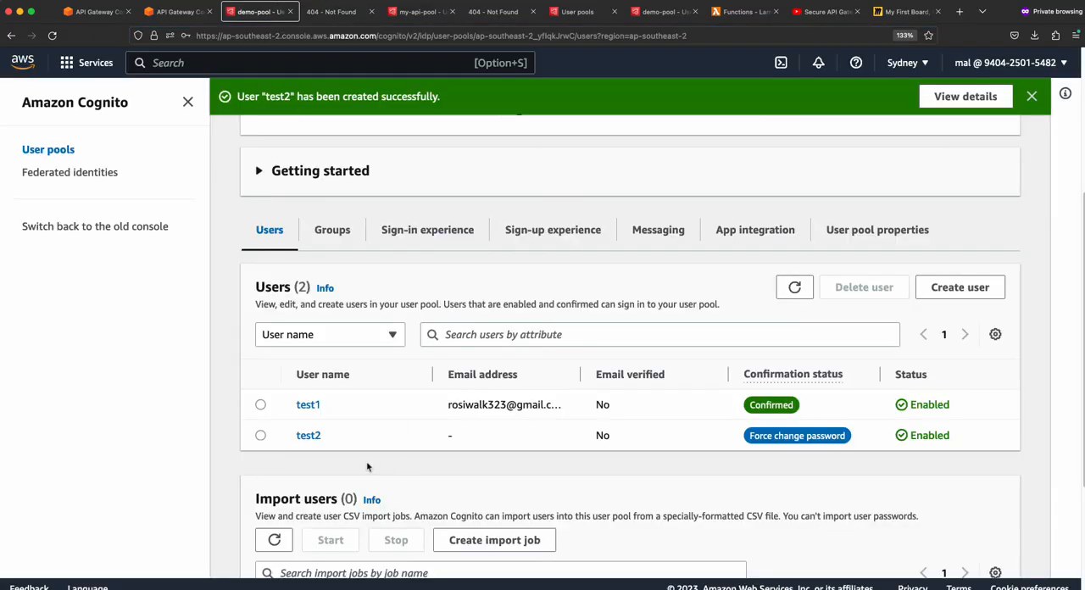
- Return to my-api in API Gateway and examine the authorization settings in the method request of GET /users
{"action": "left_click", "coordinate": [180, 19]}
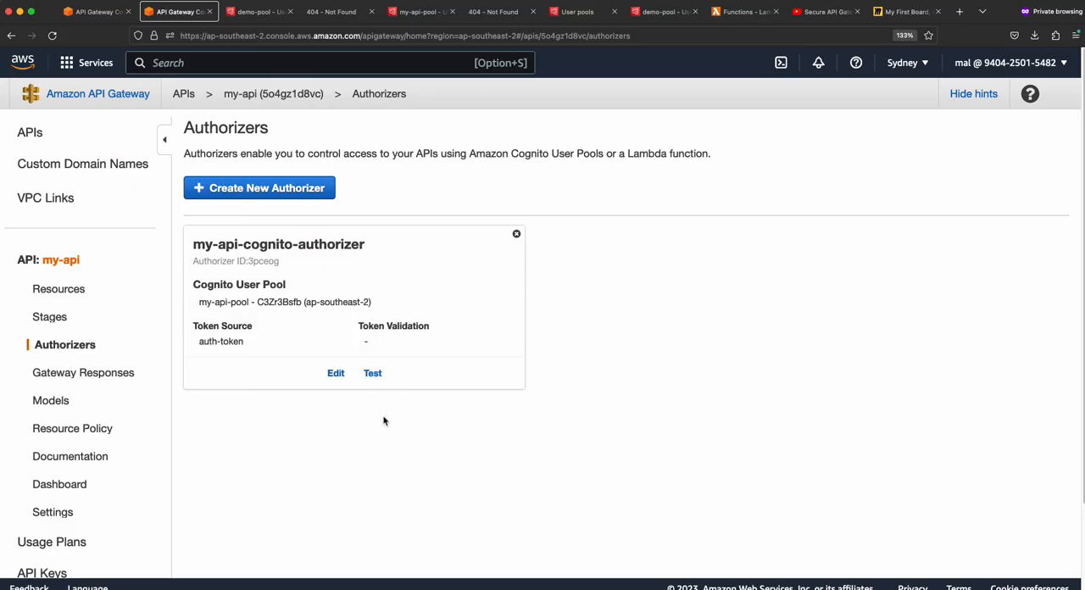
{"action": "left_click", "coordinate": [38, 291]}
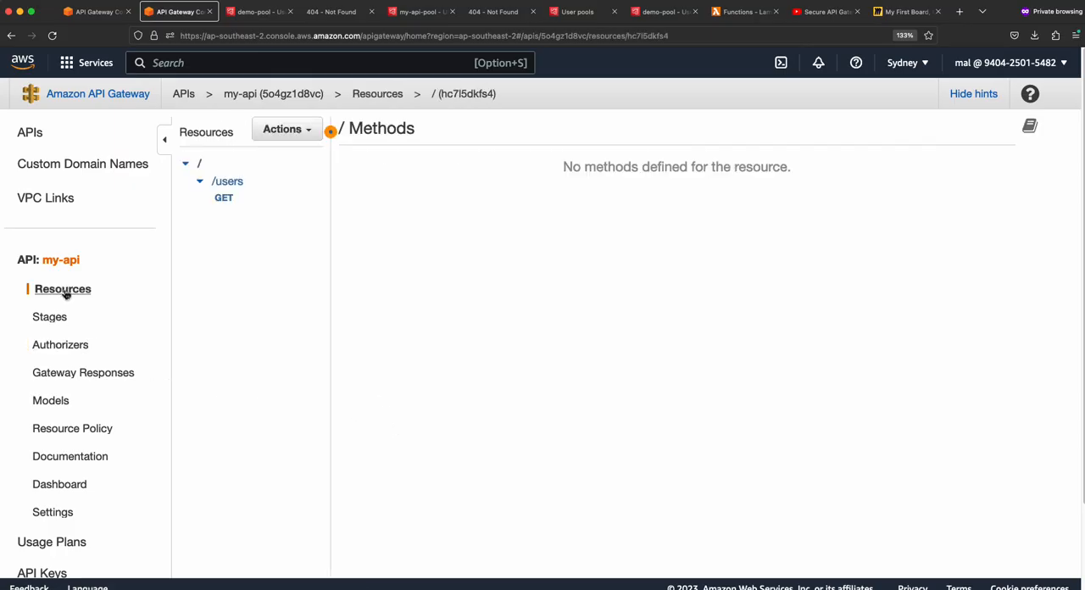
{"action": "left_click", "coordinate": [222, 196]}
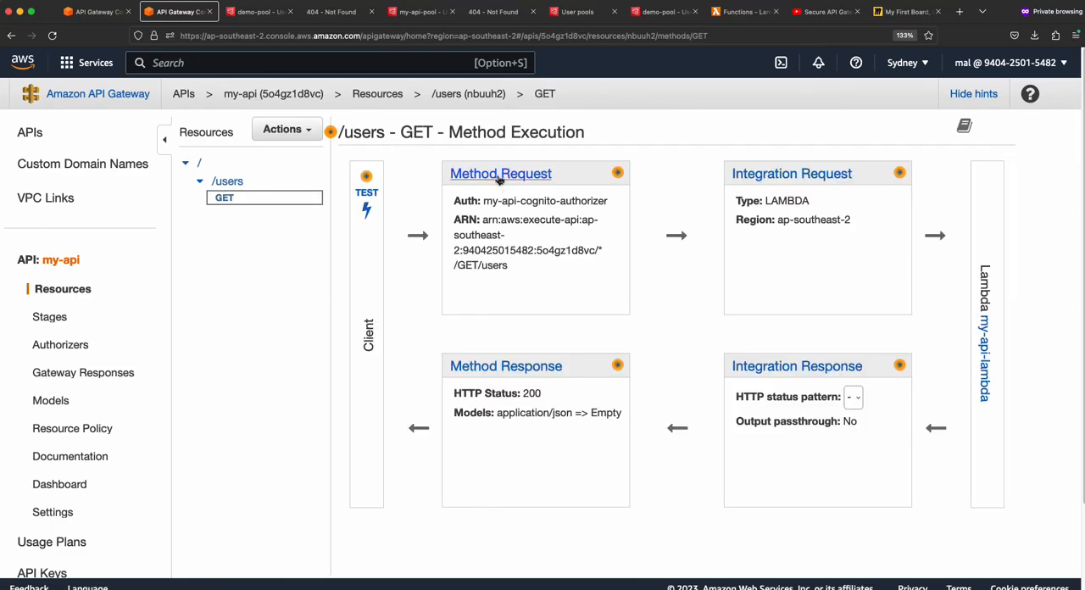
{"action": "left_click", "coordinate": [494, 178]}
{"action": "mouse_move", "coordinate": [438, 233]}
{"action": "left_mouse_down"}
{"action": "mouse_move", "coordinate": [535, 258]}
{"action": "mouse_move", "coordinate": [460, 236]}
{"action": "left_mouse_up"}
{"action": "left_click", "coordinate": [435, 240]}
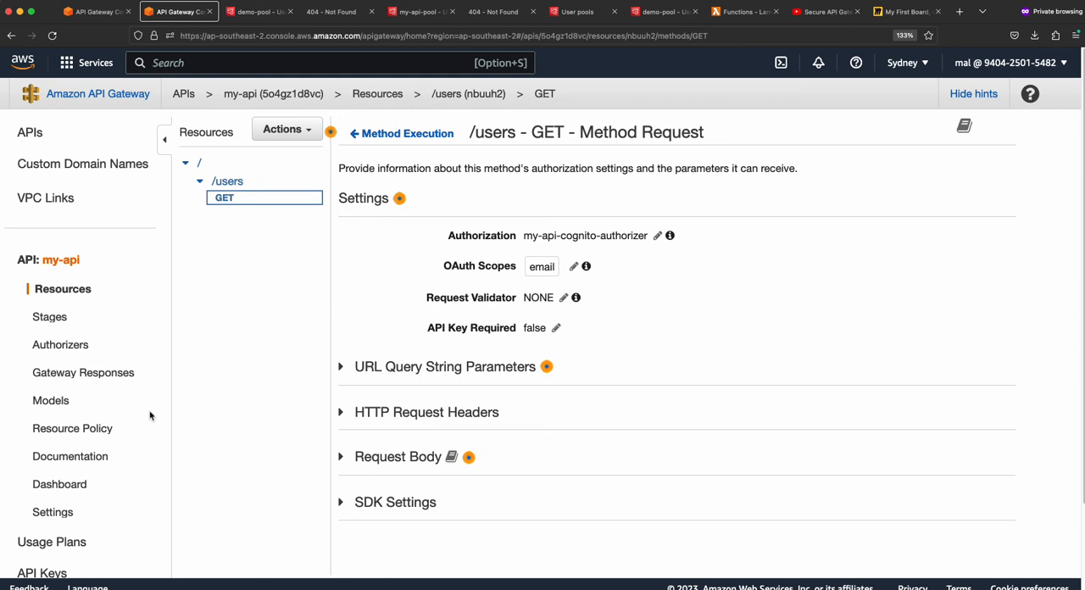